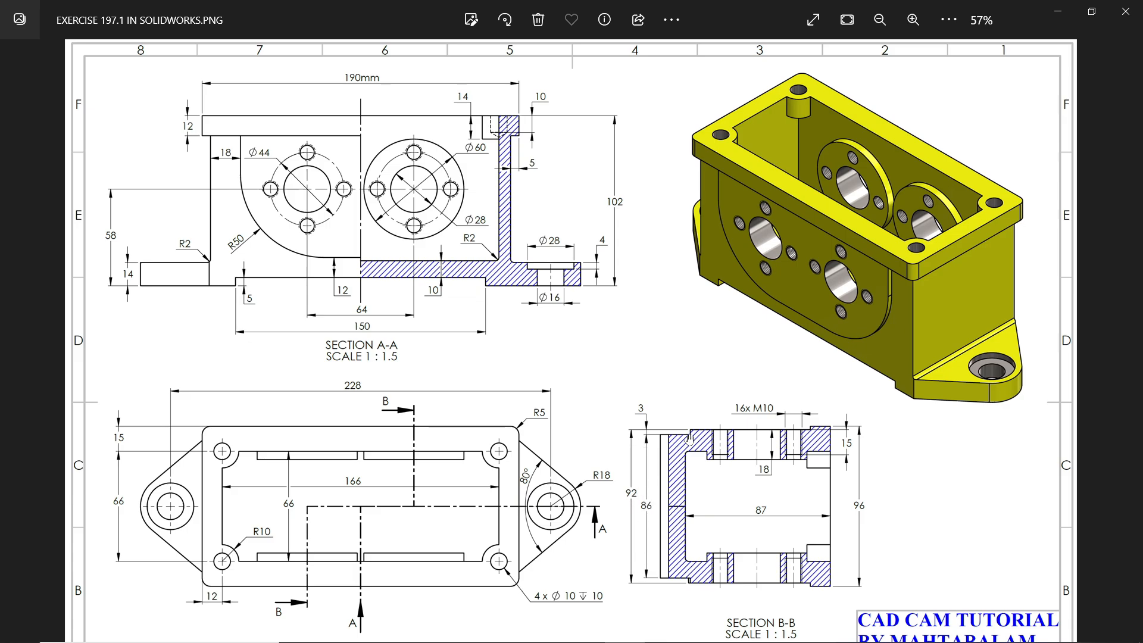
- Switch from the exercise drawing to SOLIDWORKS and sketch a center rectangle about 210 by 102 mm on the Top Plane, centred on the origin
scroll(696, 479, "up", 3)
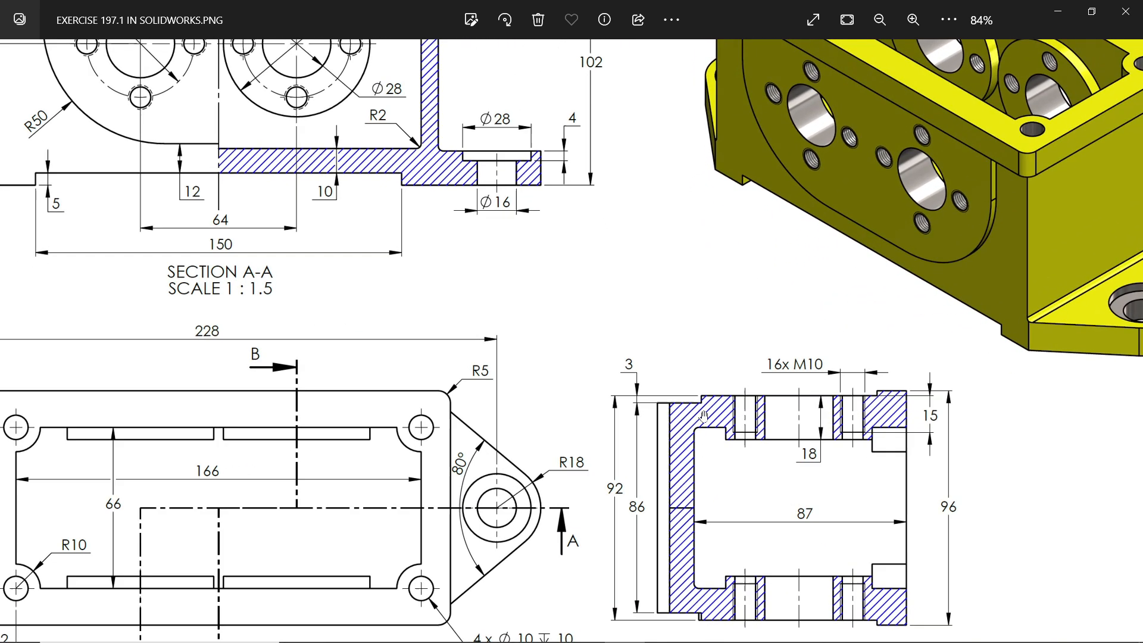
scroll(706, 404, "down", 3)
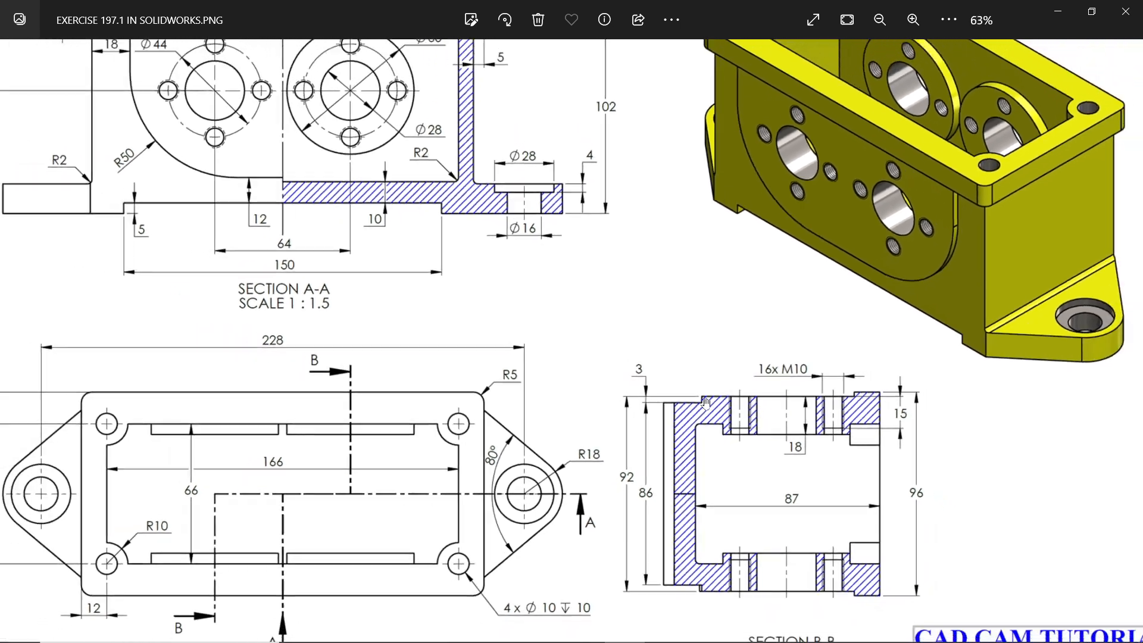
left_click(1058, 12)
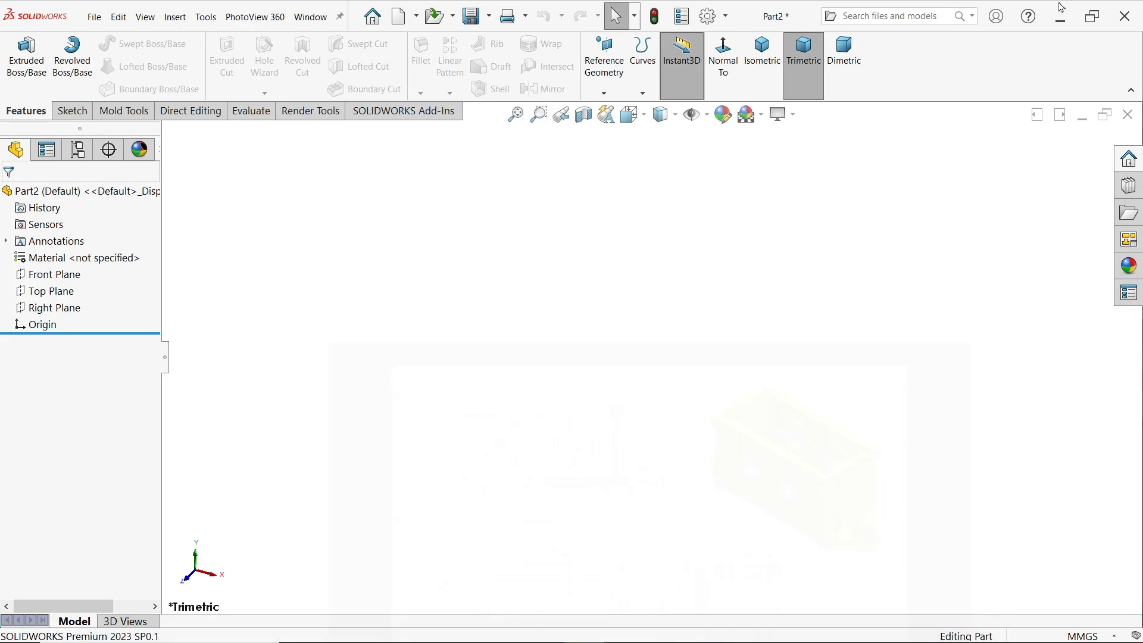
left_click(57, 293)
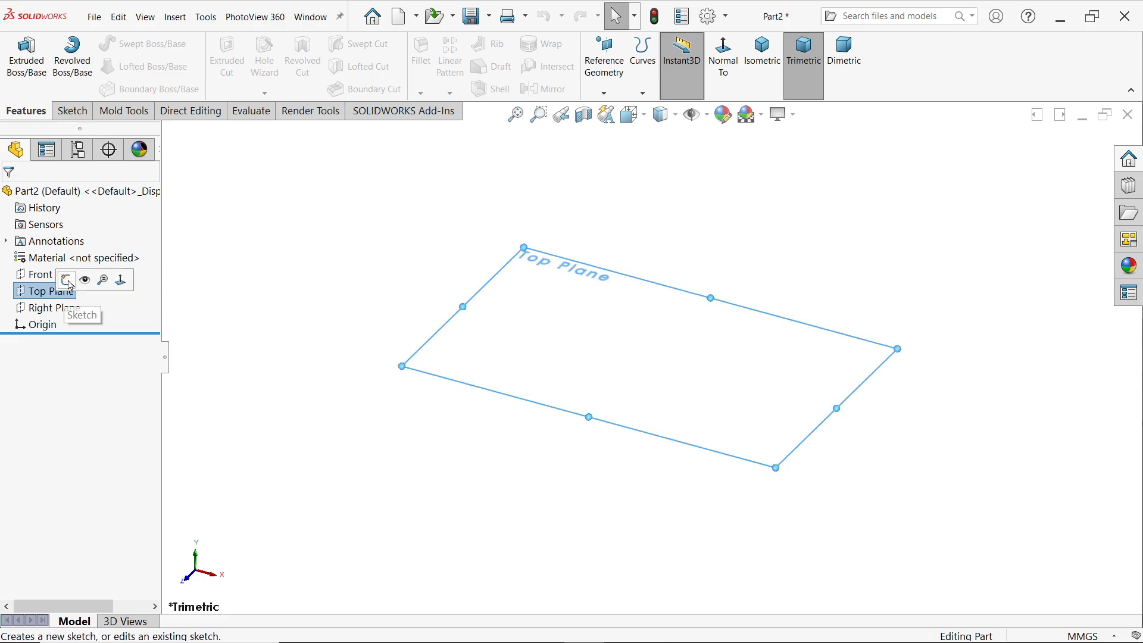
left_click(70, 280)
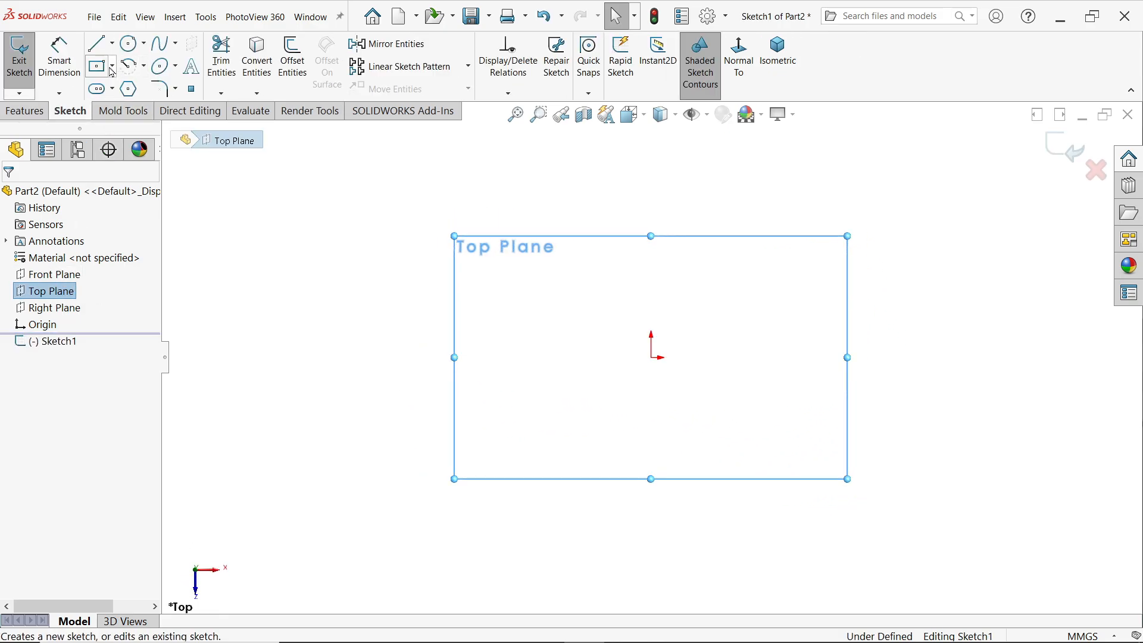
left_click(112, 67)
left_click(123, 105)
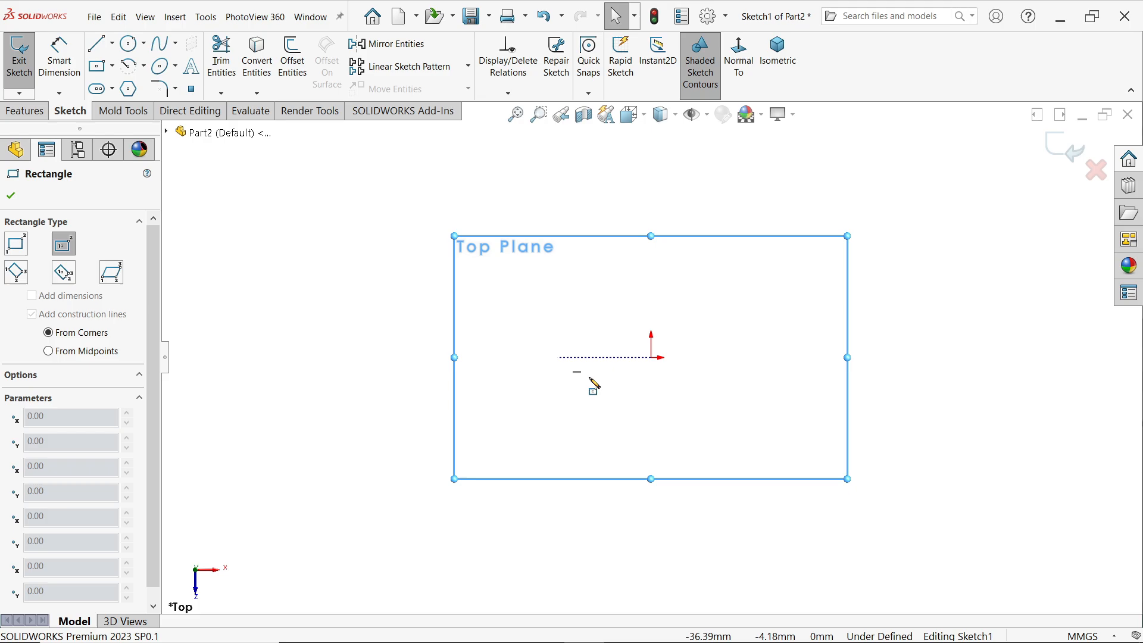
left_click(651, 357)
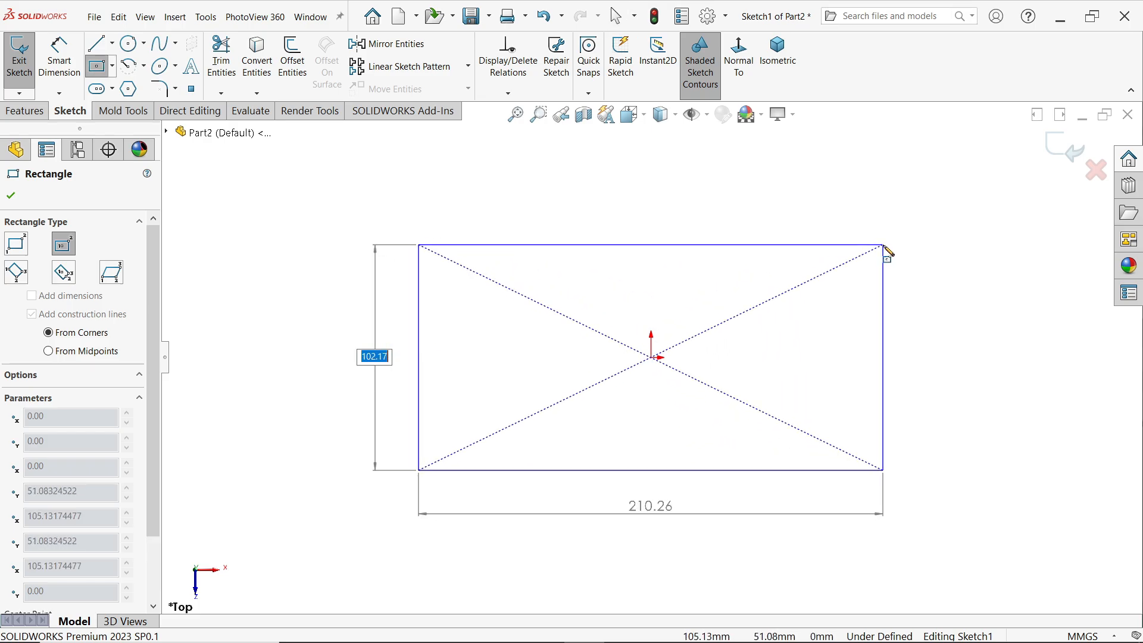
left_click(883, 245)
key("Escape")
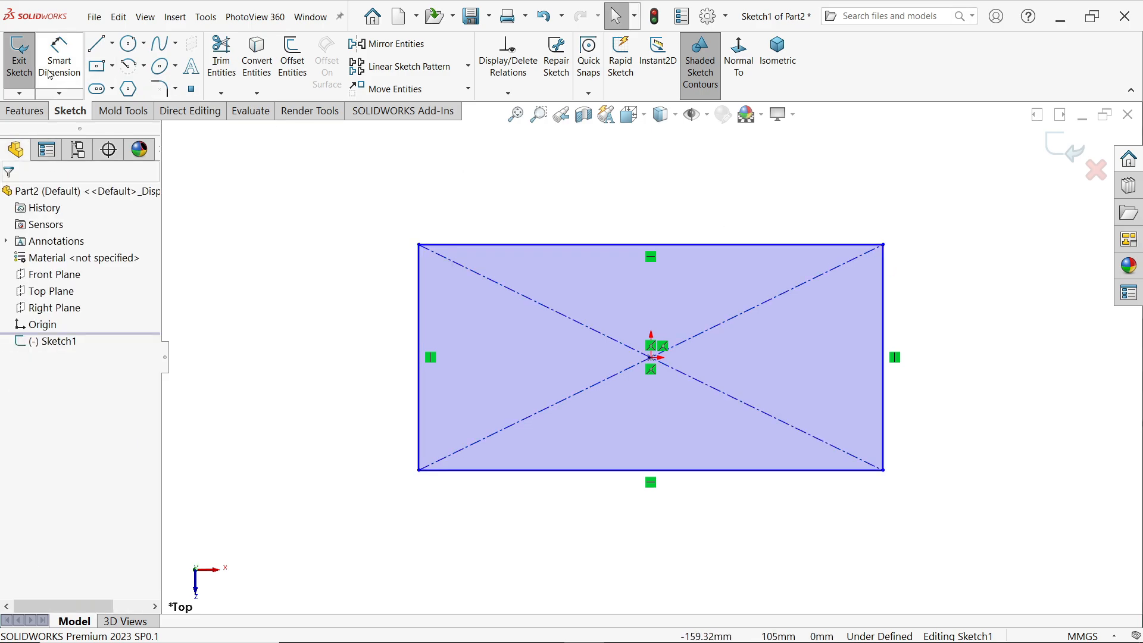
- Dimension the rectangle to 96 mm high and 190 mm wide
left_click(76, 64)
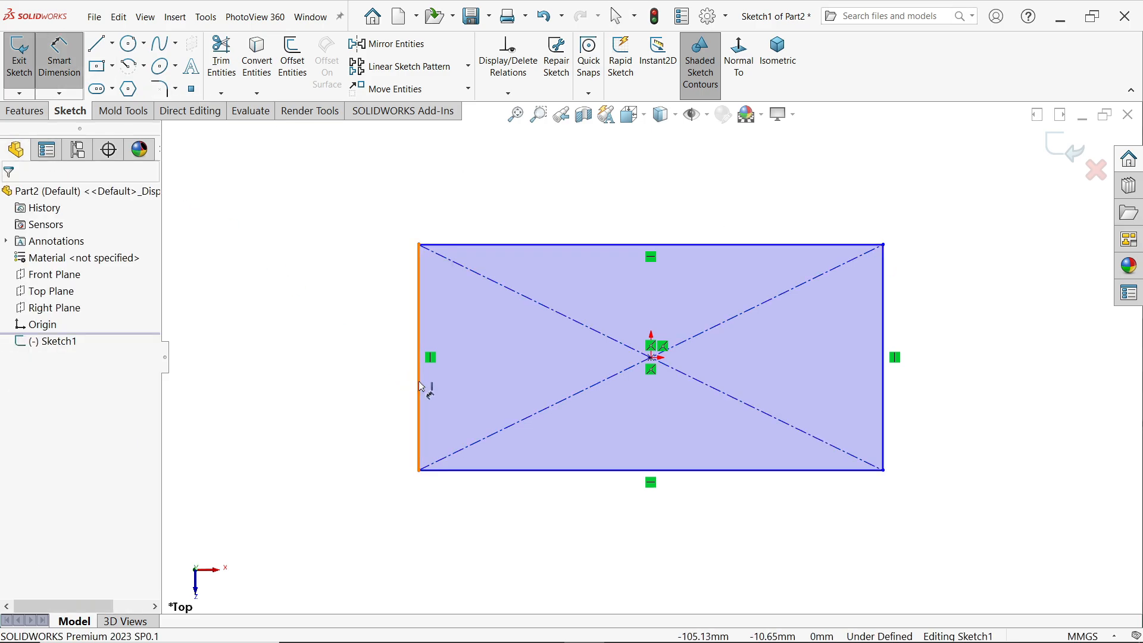
left_click(420, 387)
left_click(364, 381)
type("96")
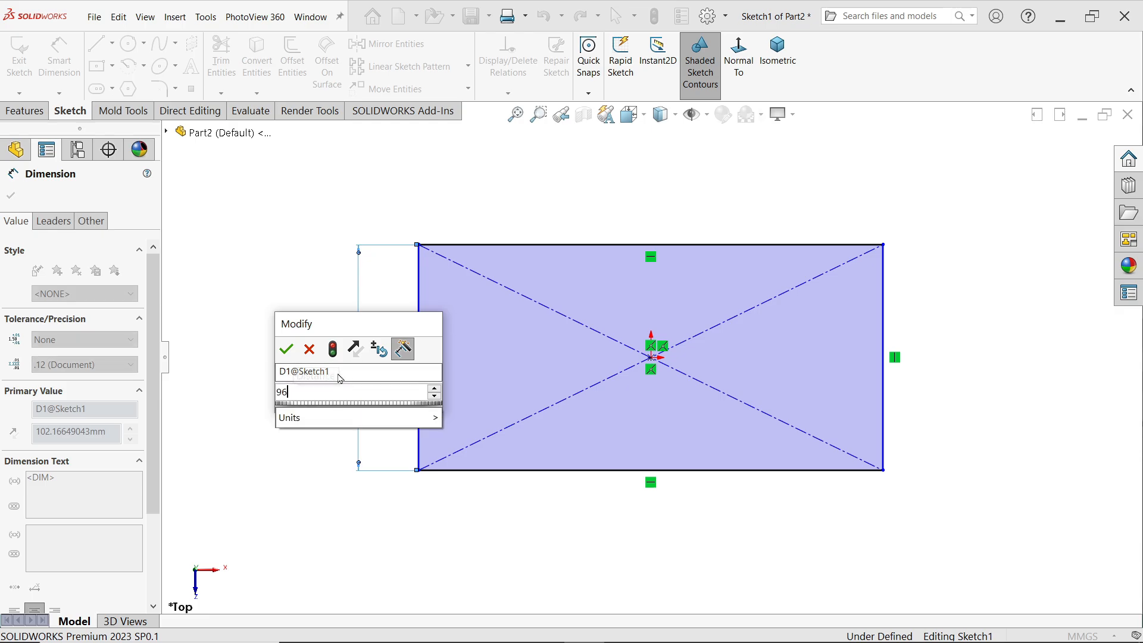
key("Return")
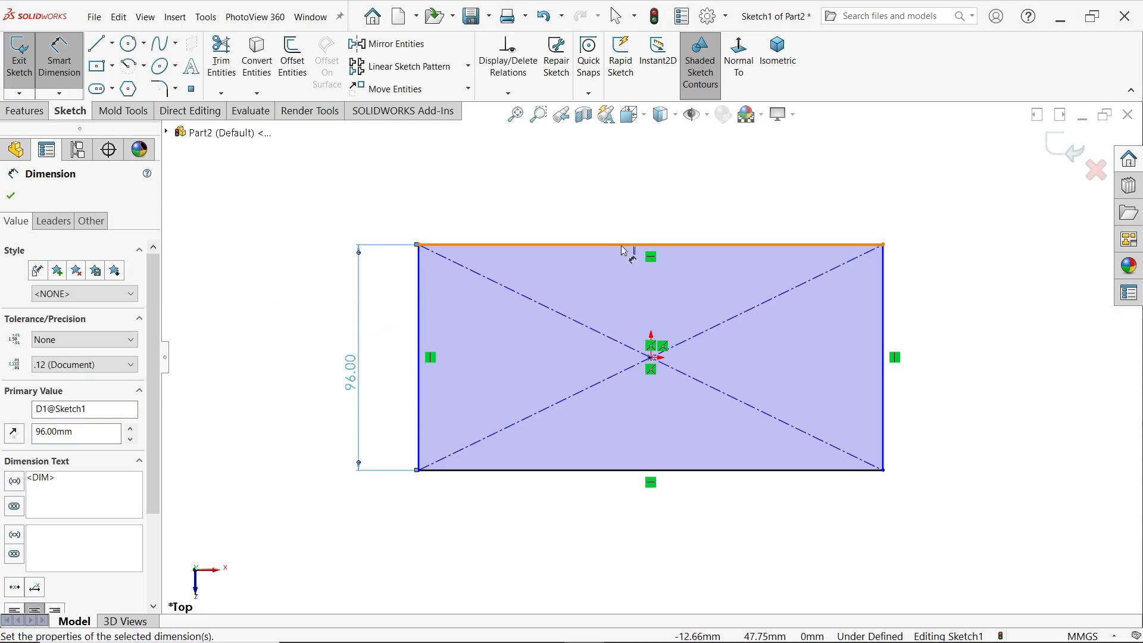
left_click(625, 244)
left_click(633, 199)
type("190")
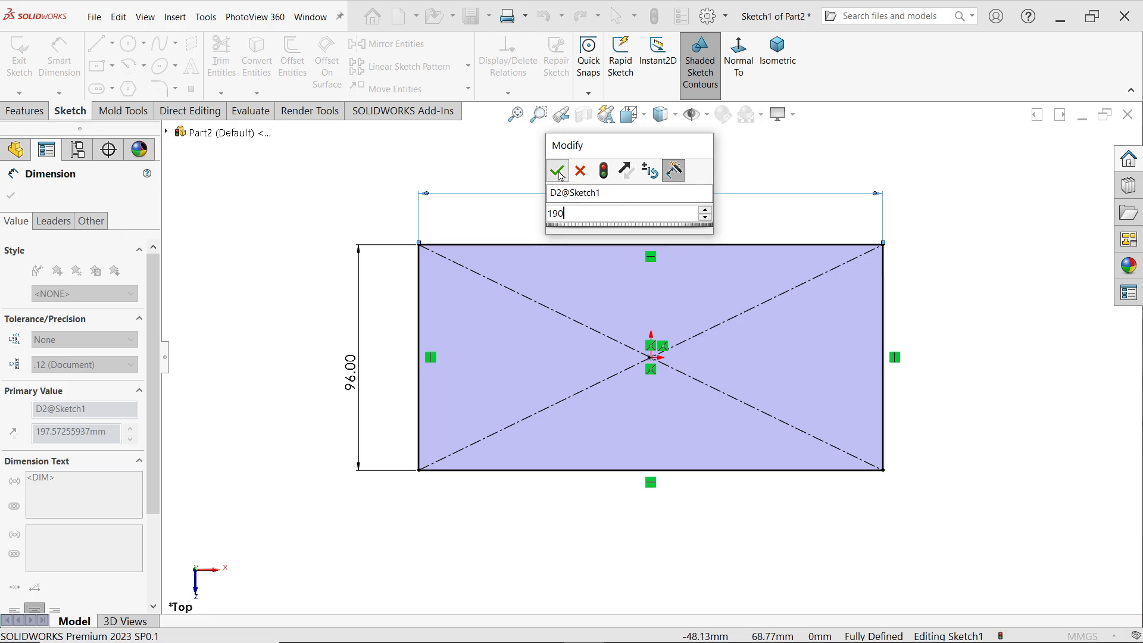
key("Return")
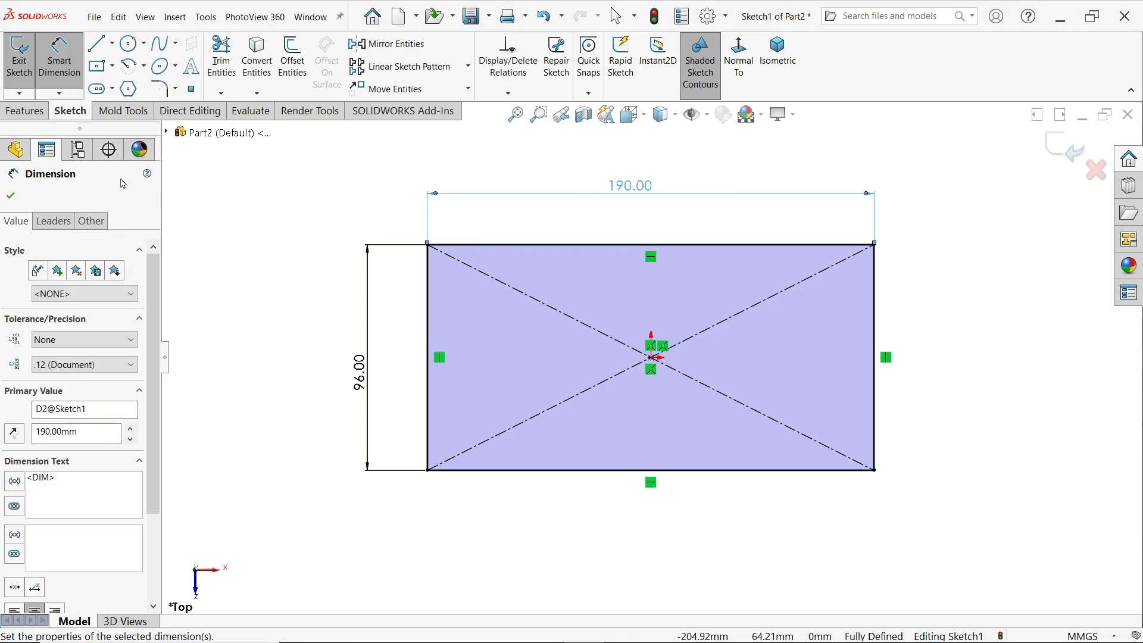
- Extrude the rectangle as a Blind boss 12 mm deep with the direction reversed so it goes below the sketch plane
left_click(24, 110)
left_click(26, 56)
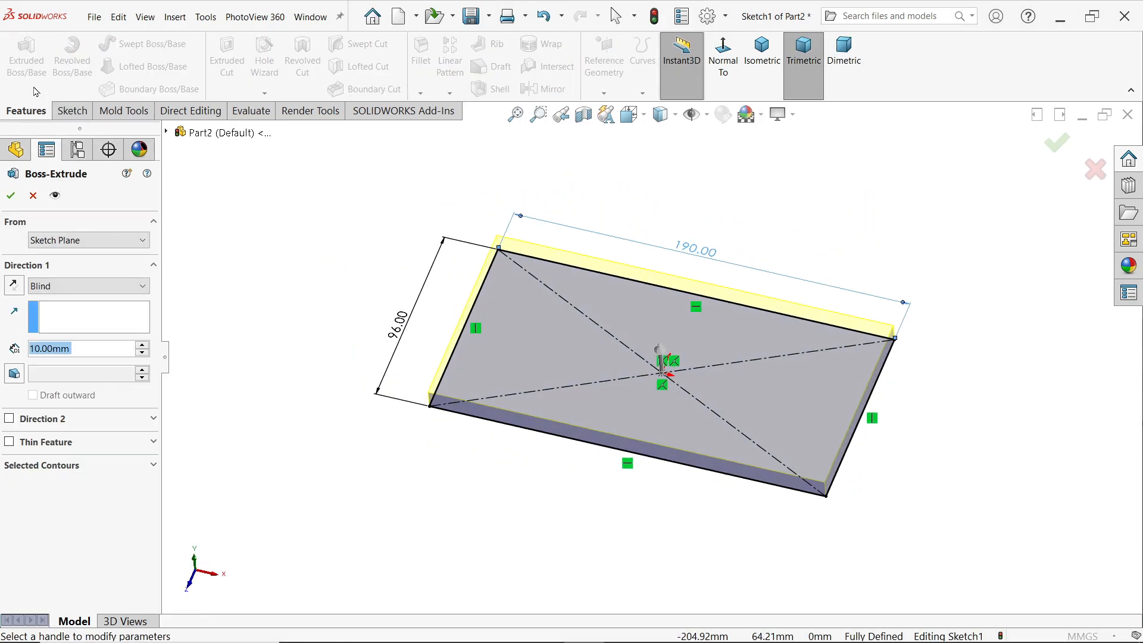
scroll(707, 458, "down", 3)
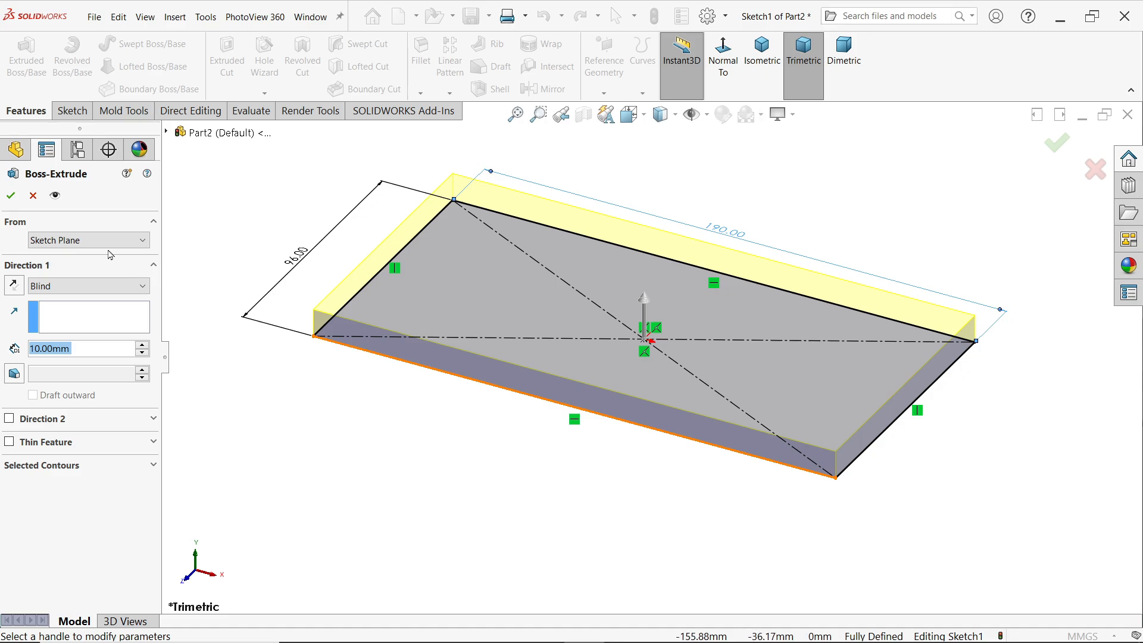
left_click(61, 287)
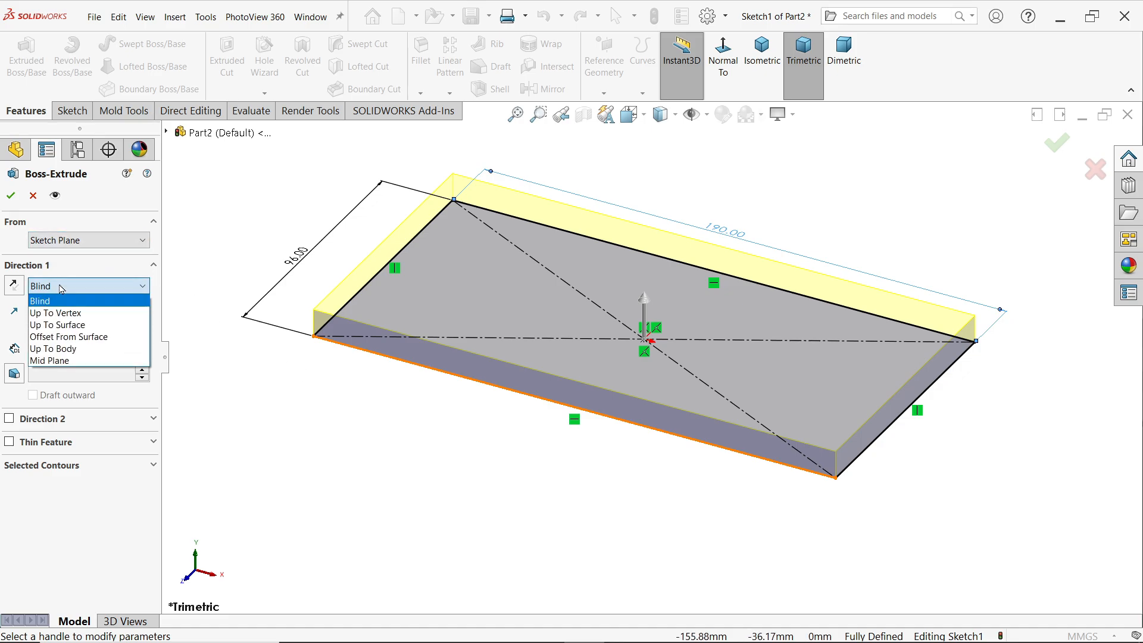
left_click(77, 302)
left_click(82, 345)
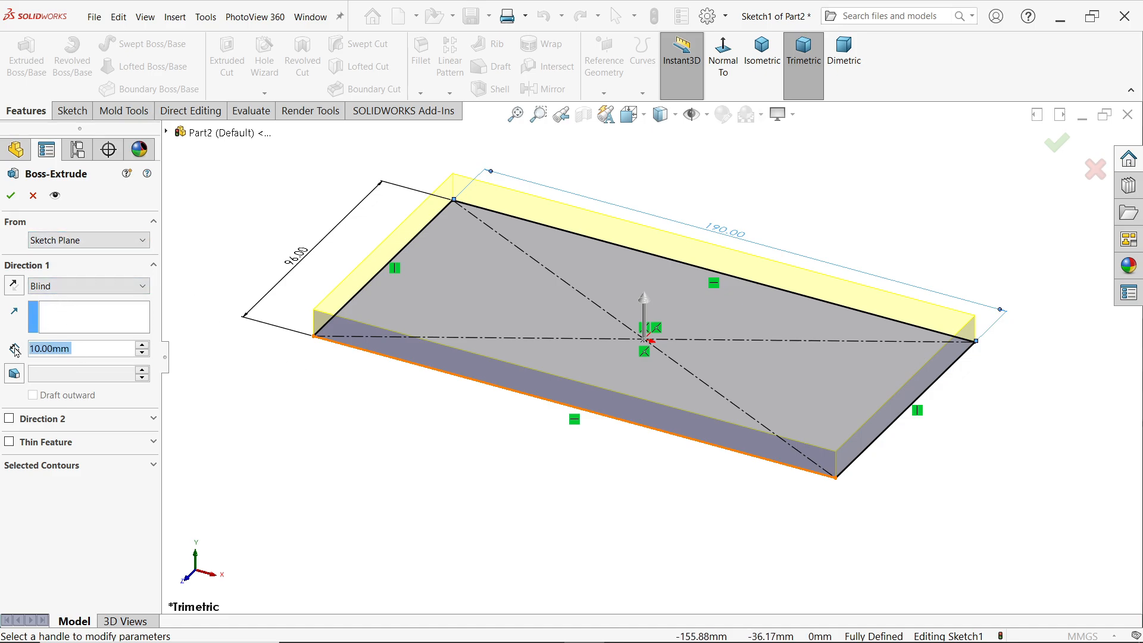
type("12")
key("Return")
scroll(660, 354, "down", 2)
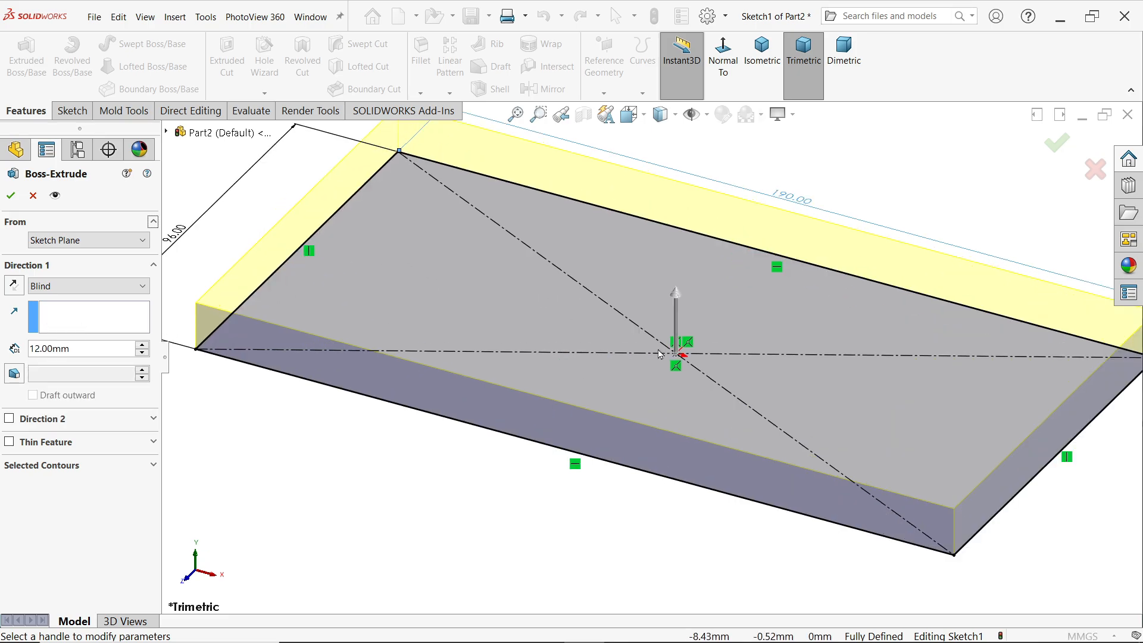
left_click(13, 287)
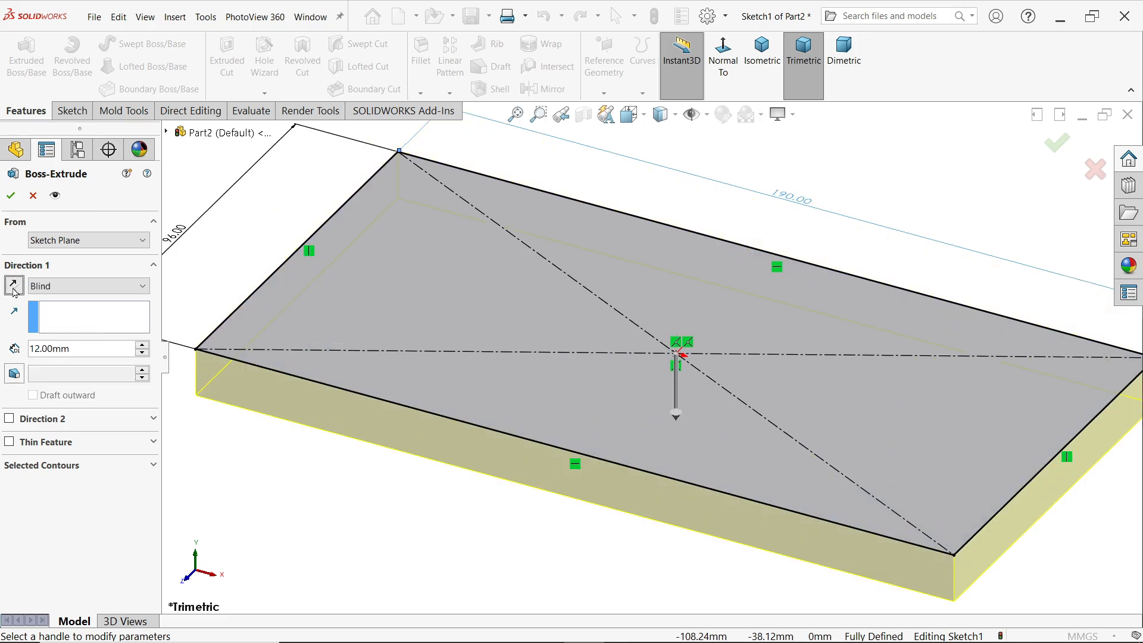
left_click(10, 196)
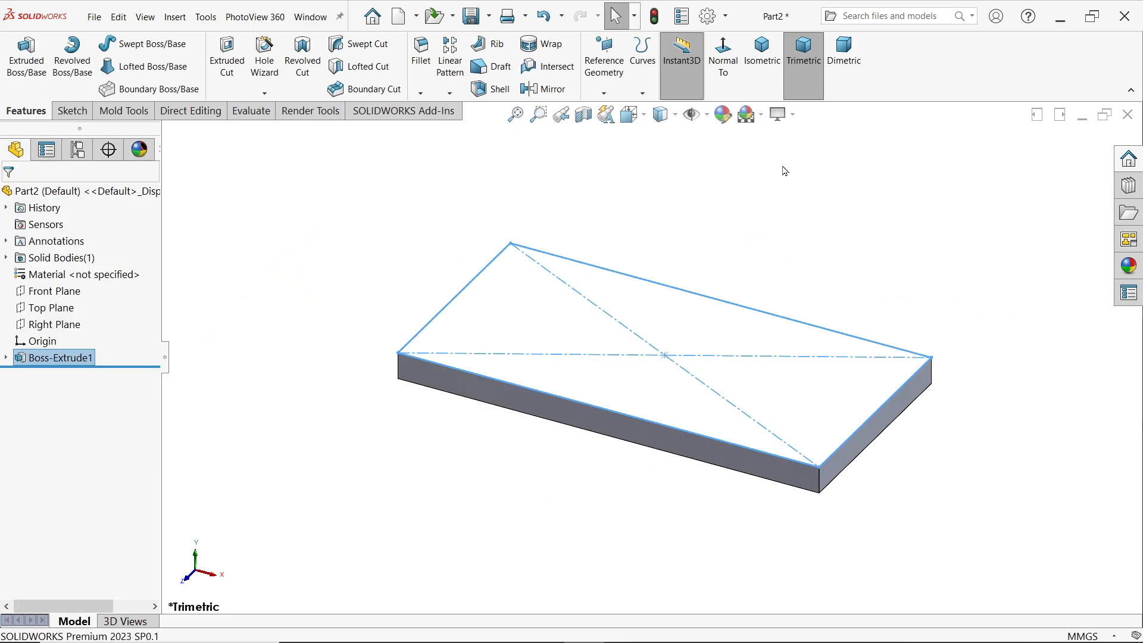
- Toggle RealView Graphics for the model display and clear the selection of the extruded plate
left_click(798, 113)
left_click(792, 137)
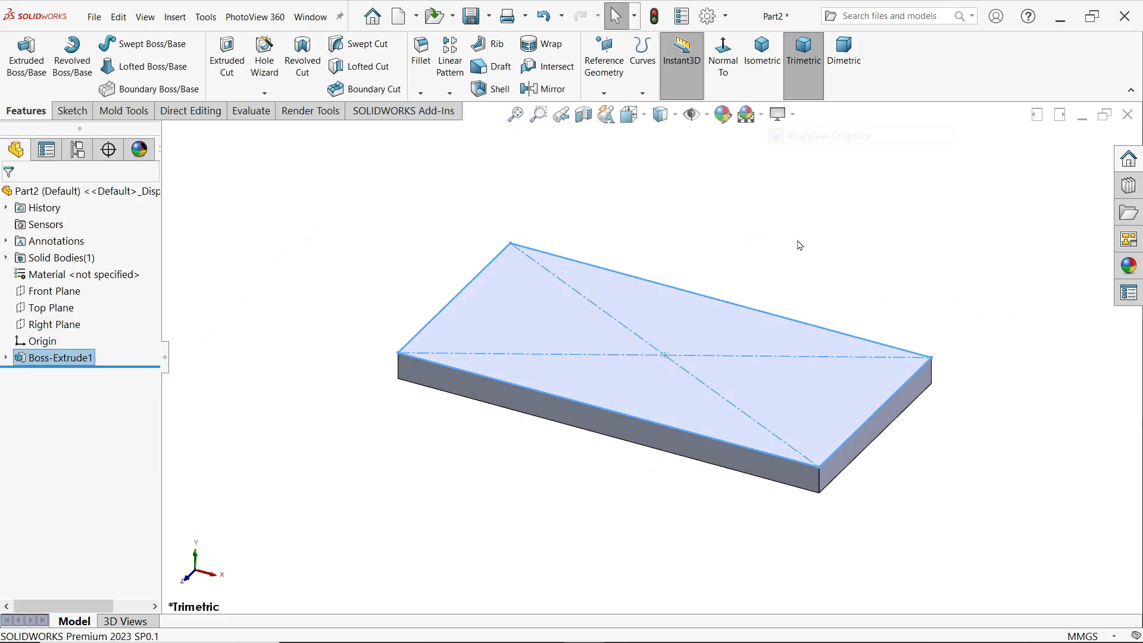
left_click(798, 245)
- Sketch a center rectangle about 68 mm high on the plate's underside, centred on the origin and lying inside the plate's outline
scroll(690, 479, "down", 2)
middle_click_drag(690, 480, 664, 285)
left_click(660, 284)
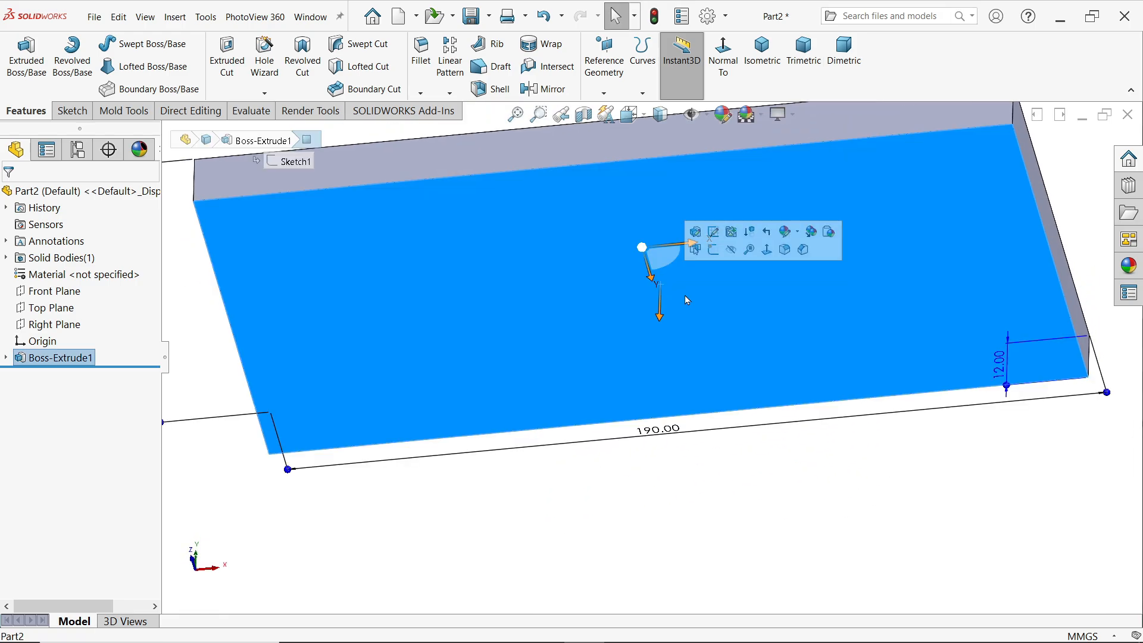
left_click(713, 250)
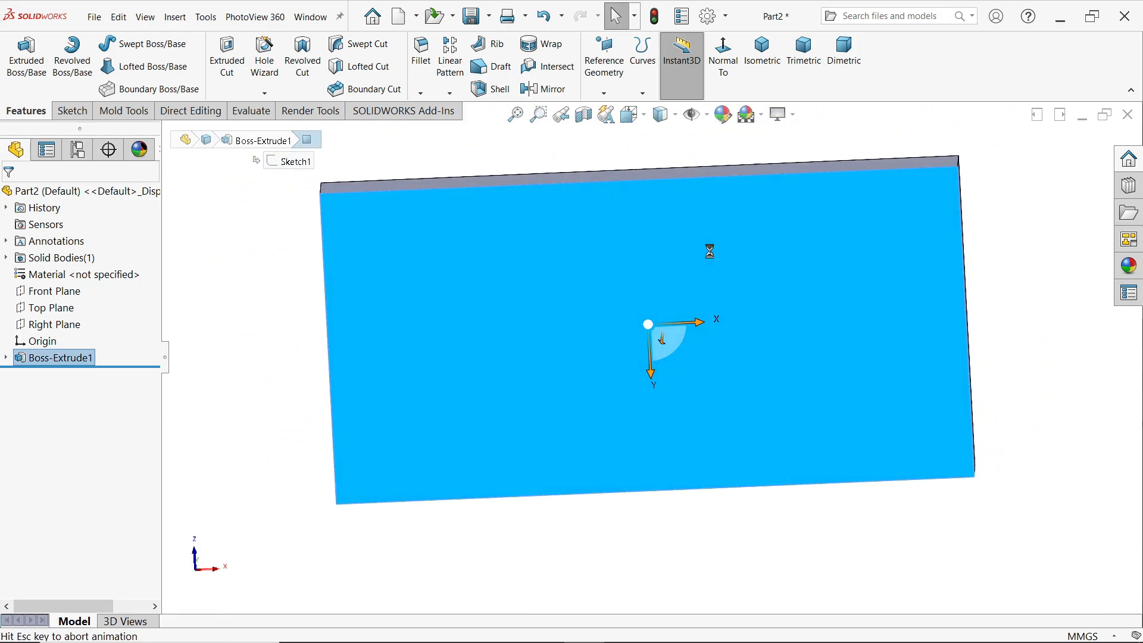
left_click(104, 68)
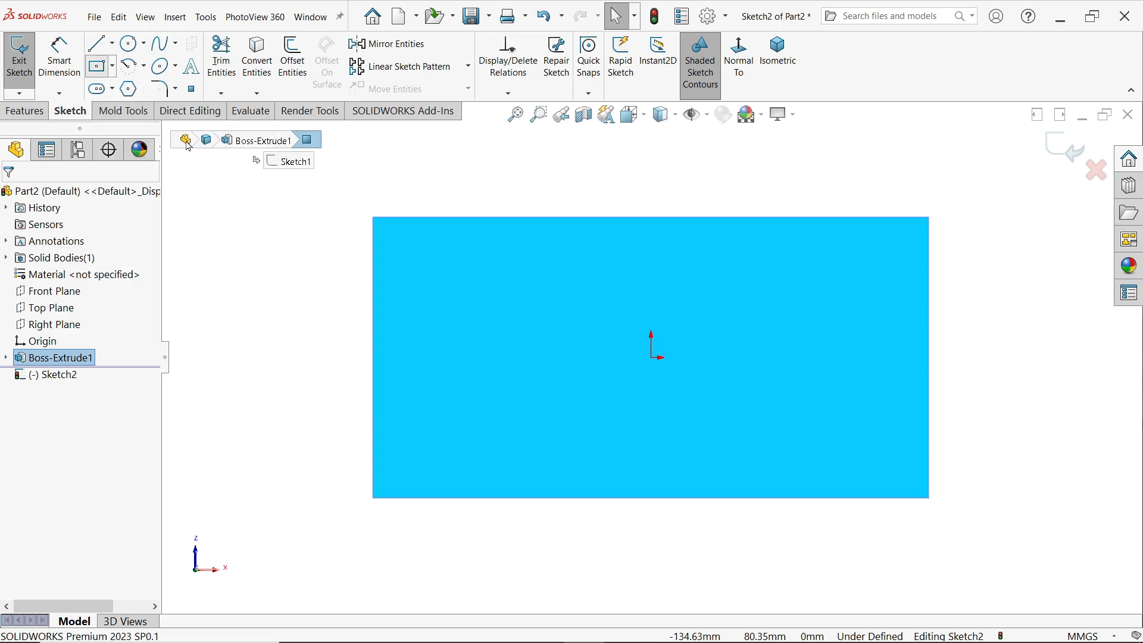
left_click(651, 357)
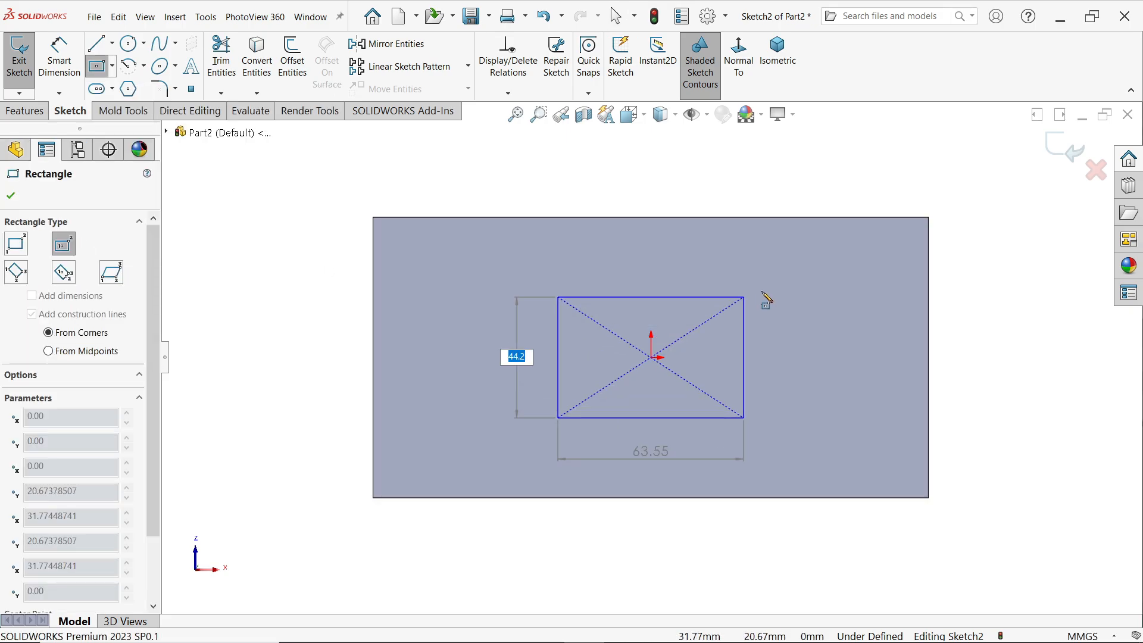
left_click(869, 259)
key("Escape")
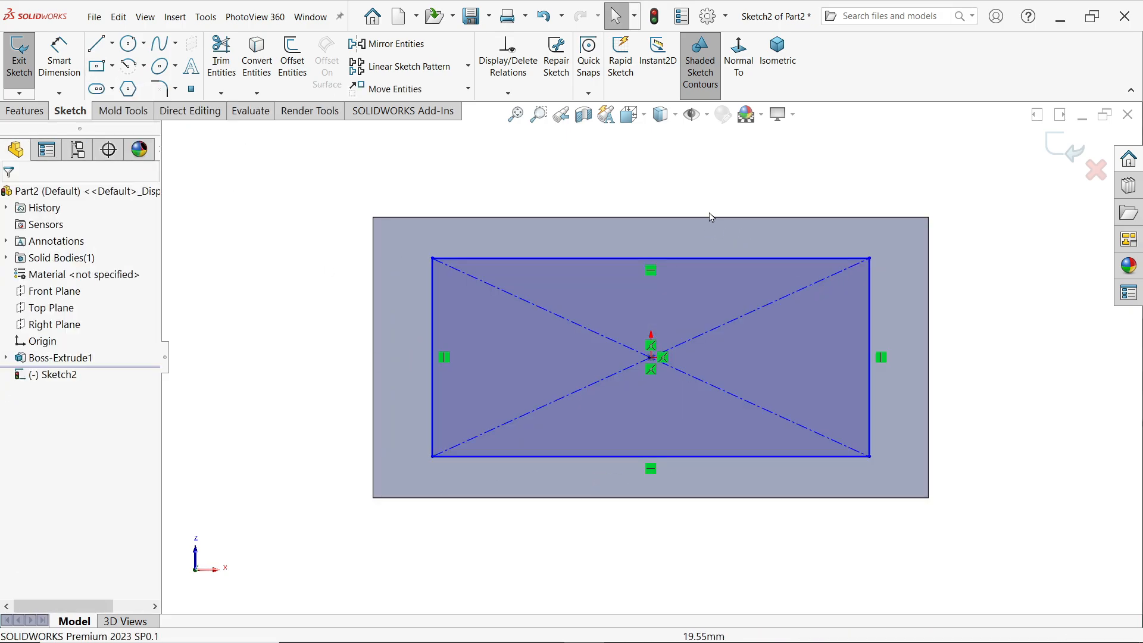
- Dimension the inner rectangle's height to 86 mm and the distance from its short side to the plate's short edge to 5 mm
left_click(62, 67)
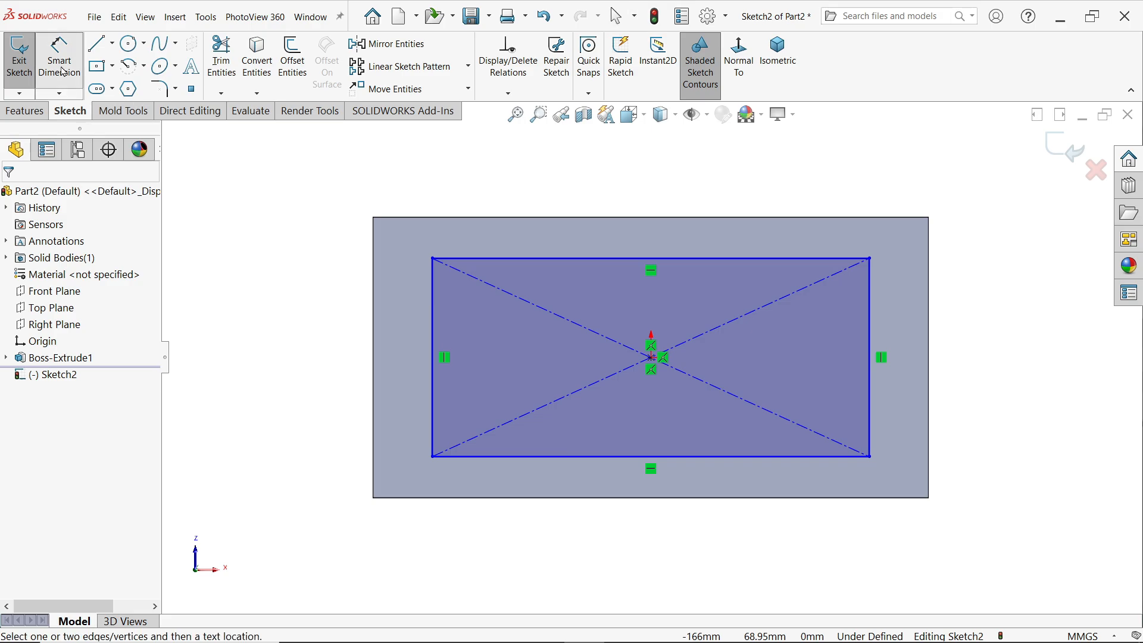
left_click(432, 360)
left_click(342, 356)
type("86")
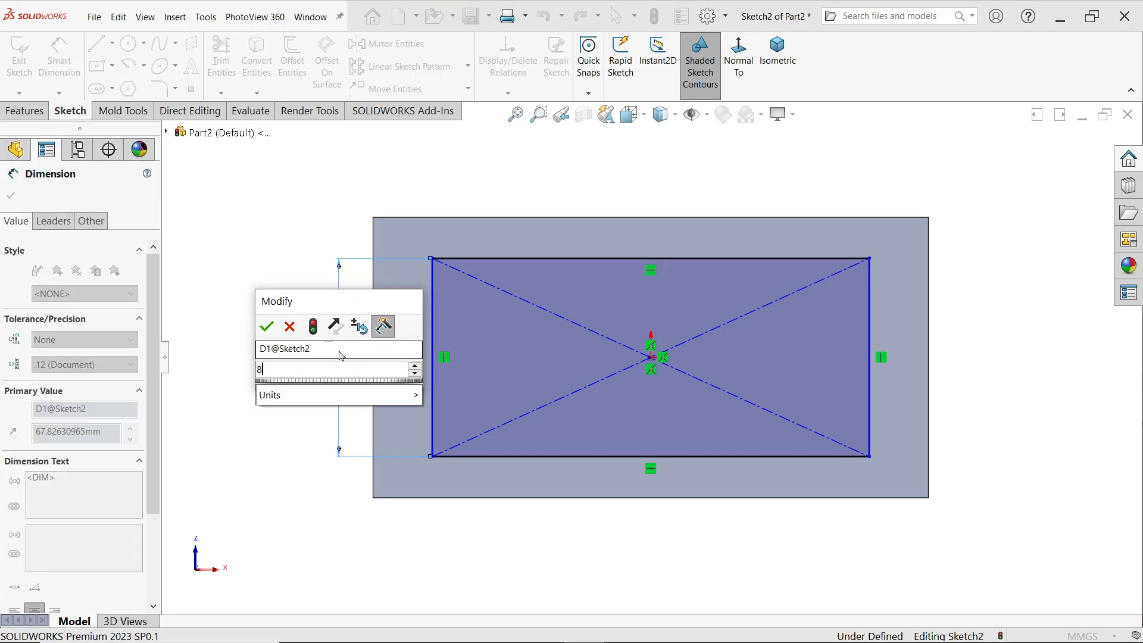
left_click(267, 328)
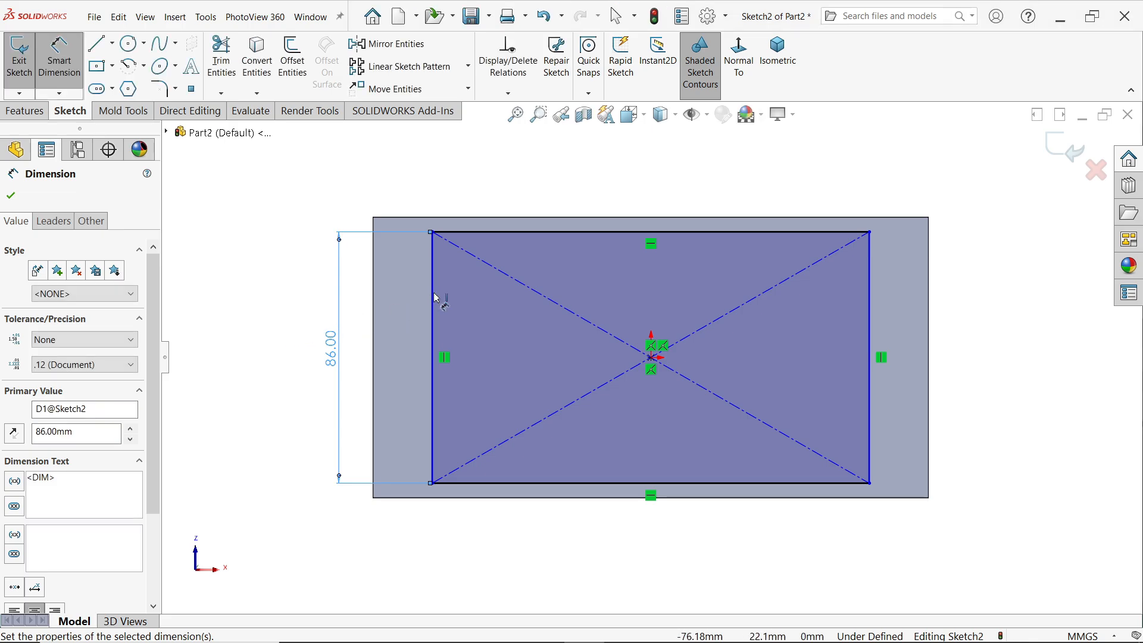
left_click(870, 285)
left_click(929, 288)
left_click(889, 180)
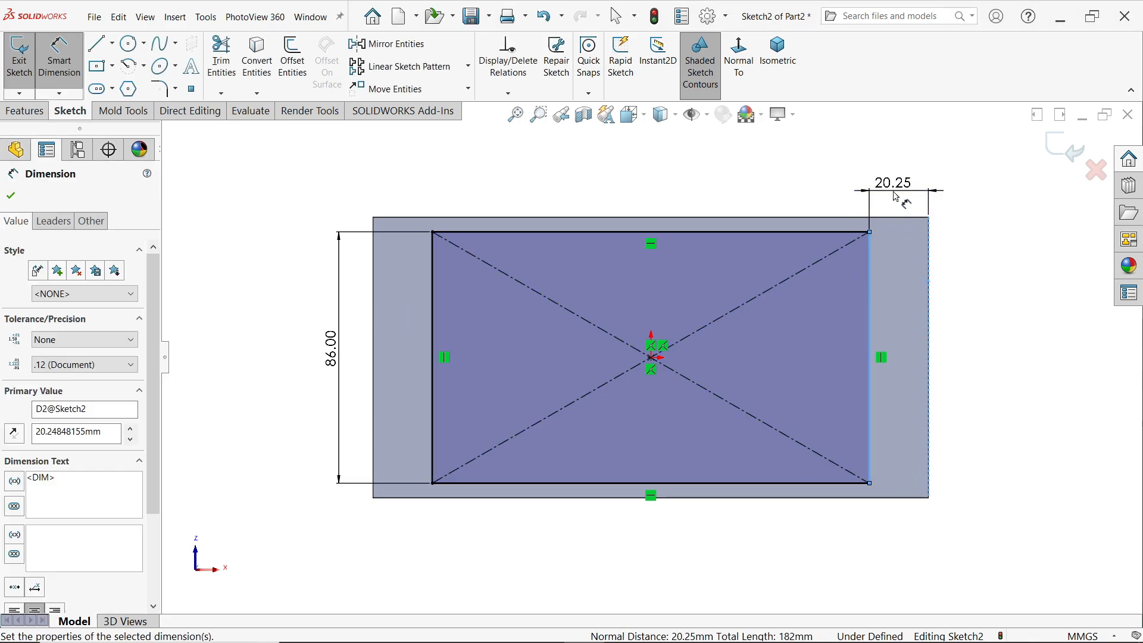
type("5")
left_click(822, 168)
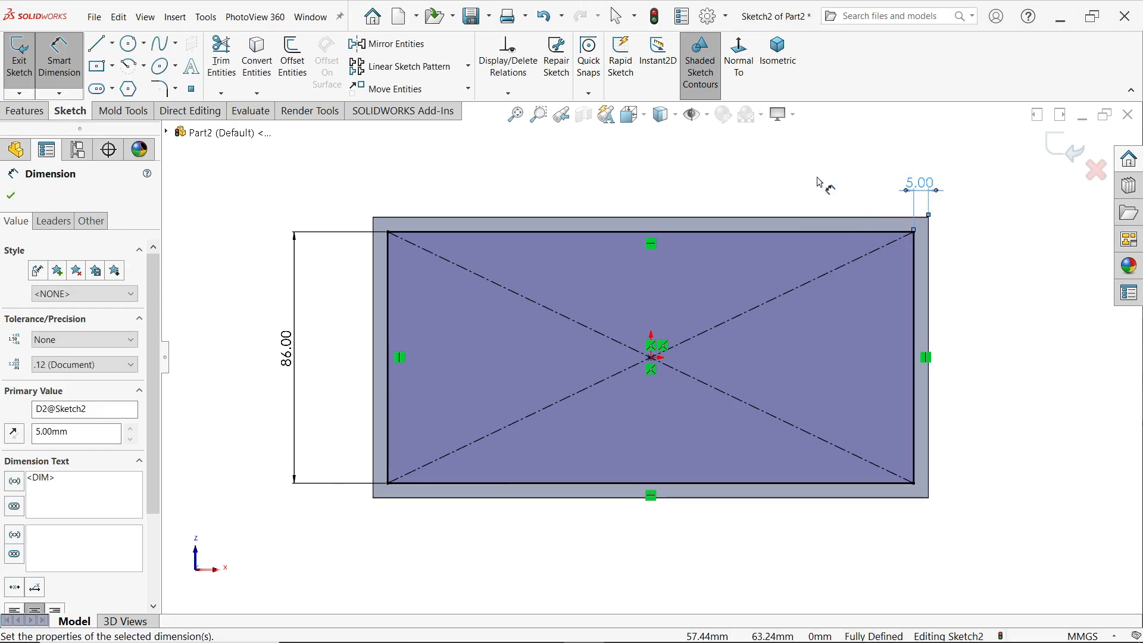
- Extrude the inner rectangle on the plate's underside downward as a Blind boss 102-12 mm deep, merged with the plate
left_click(27, 111)
left_click(35, 84)
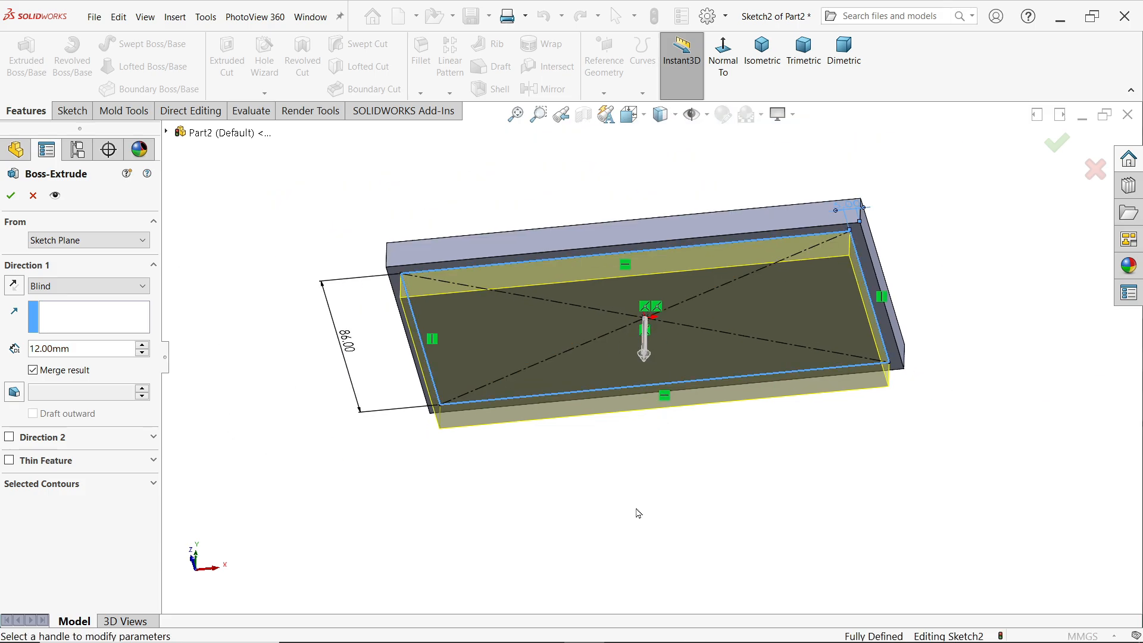
left_click_drag(643, 349, 645, 406)
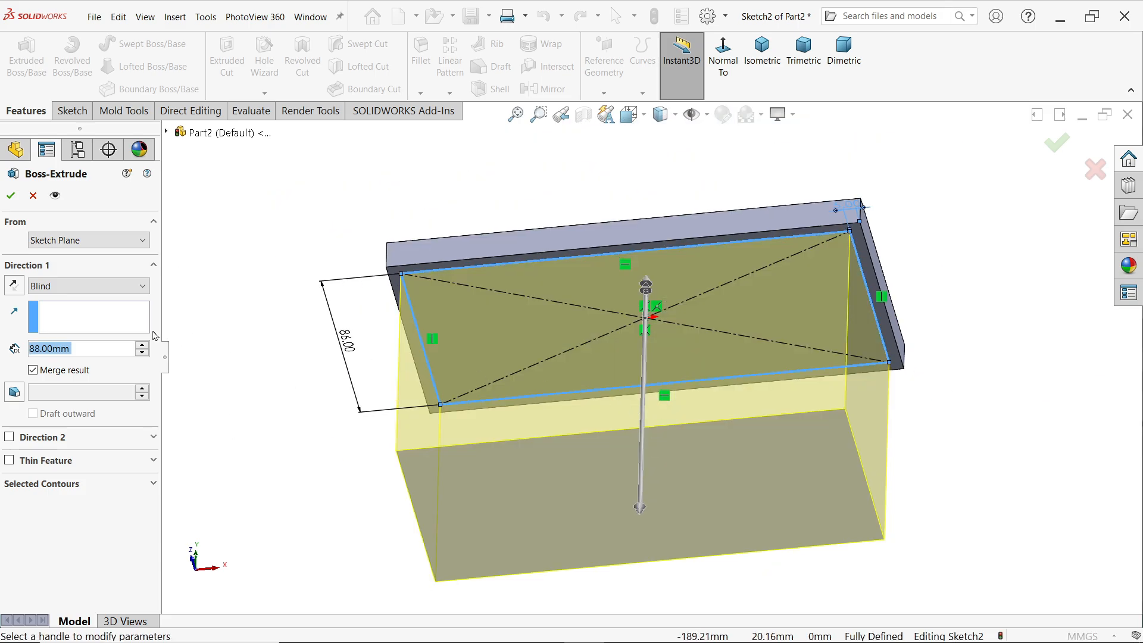
left_click(55, 290)
left_click(62, 305)
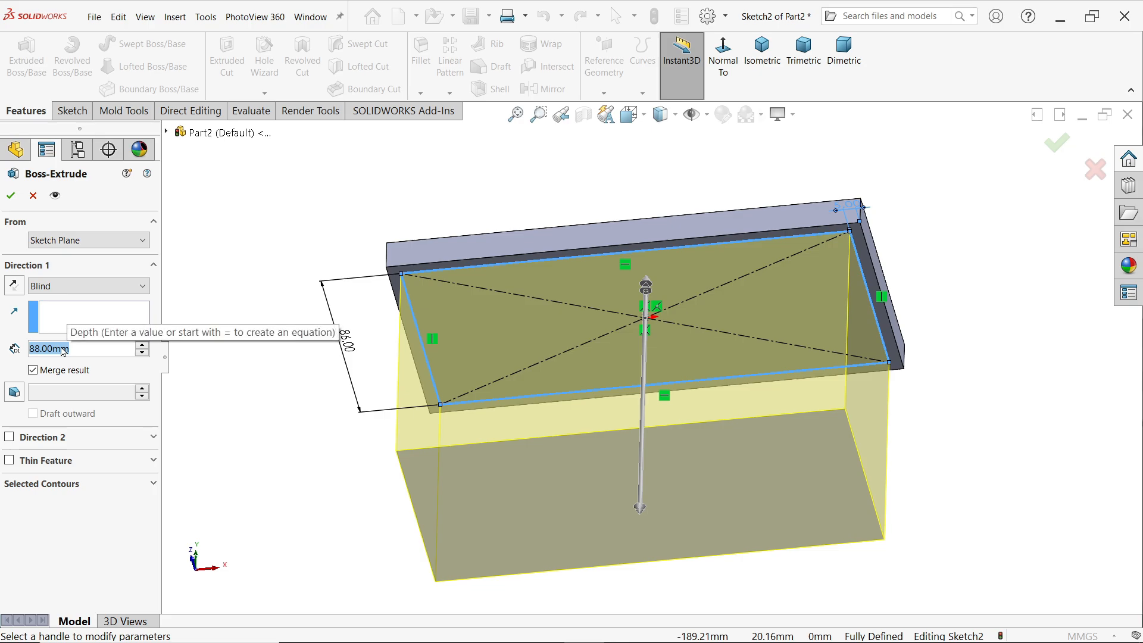
type("102")
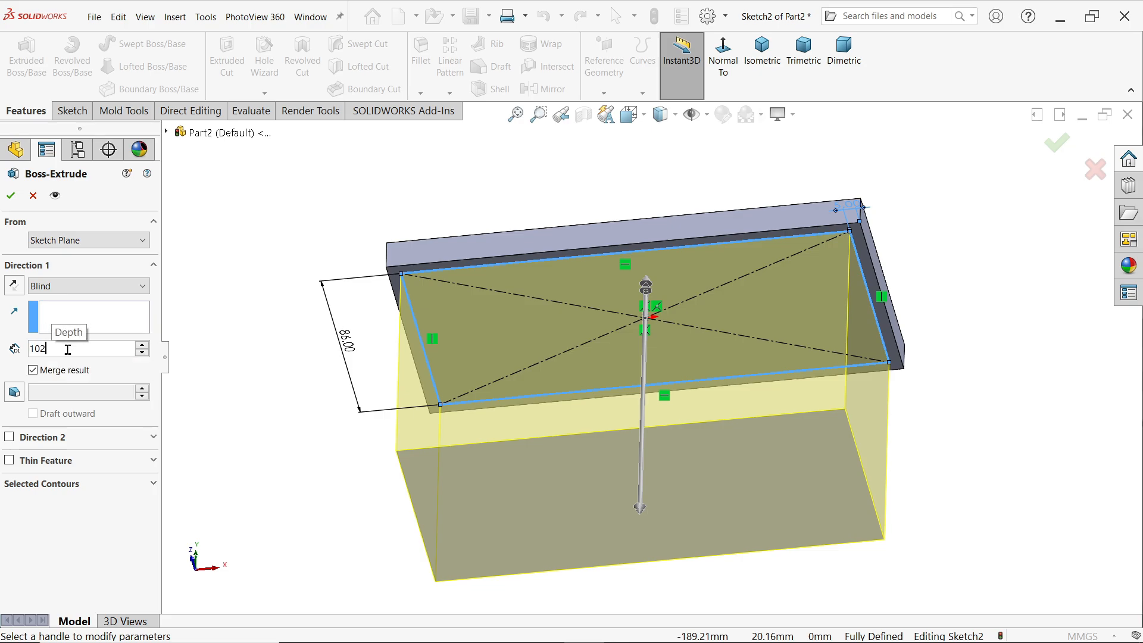
type("-1")
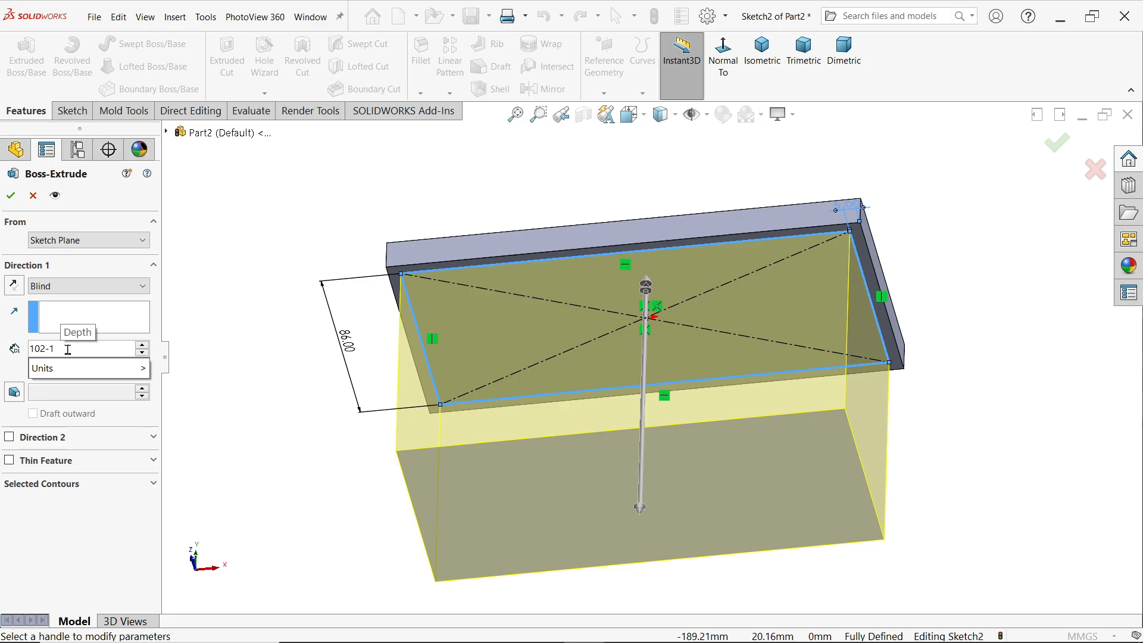
type("2")
key("Return")
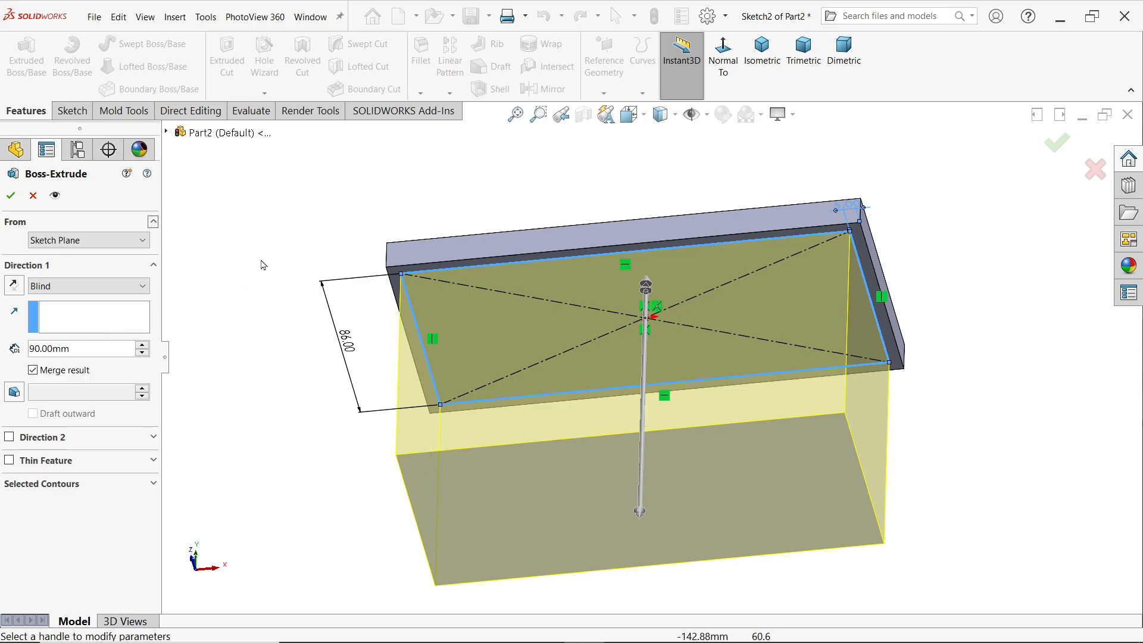
left_click(11, 195)
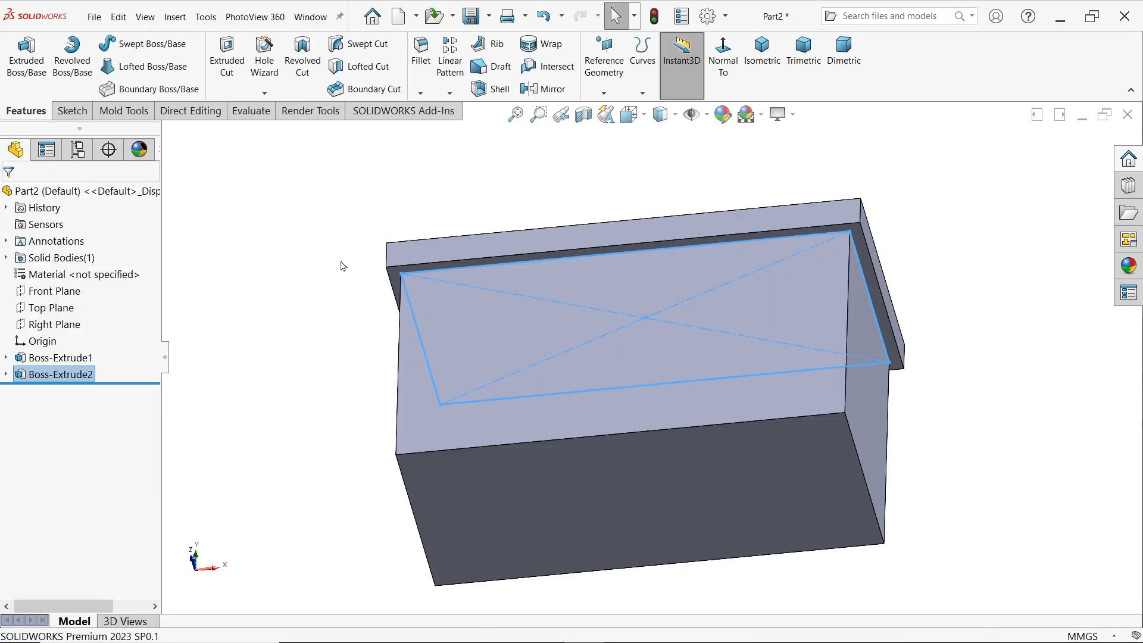
- Sketch a corner rectangle about 131 by 13 mm on the main body's long front face, standing on its bottom edge
middle_click_drag(343, 266, 358, 316)
left_click(724, 439)
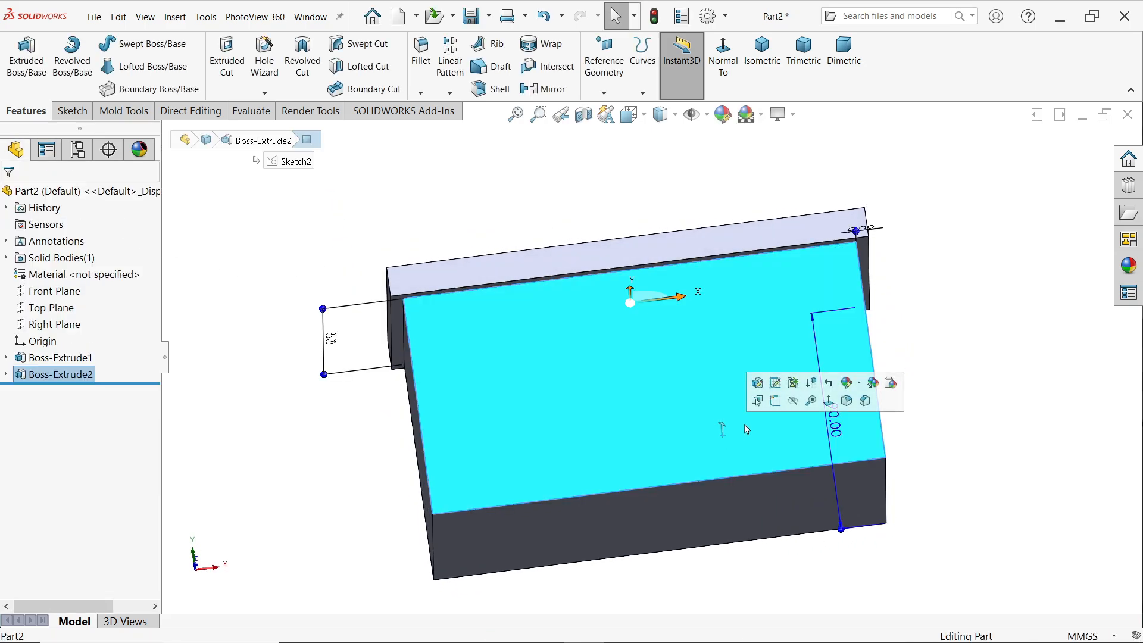
left_click(775, 405)
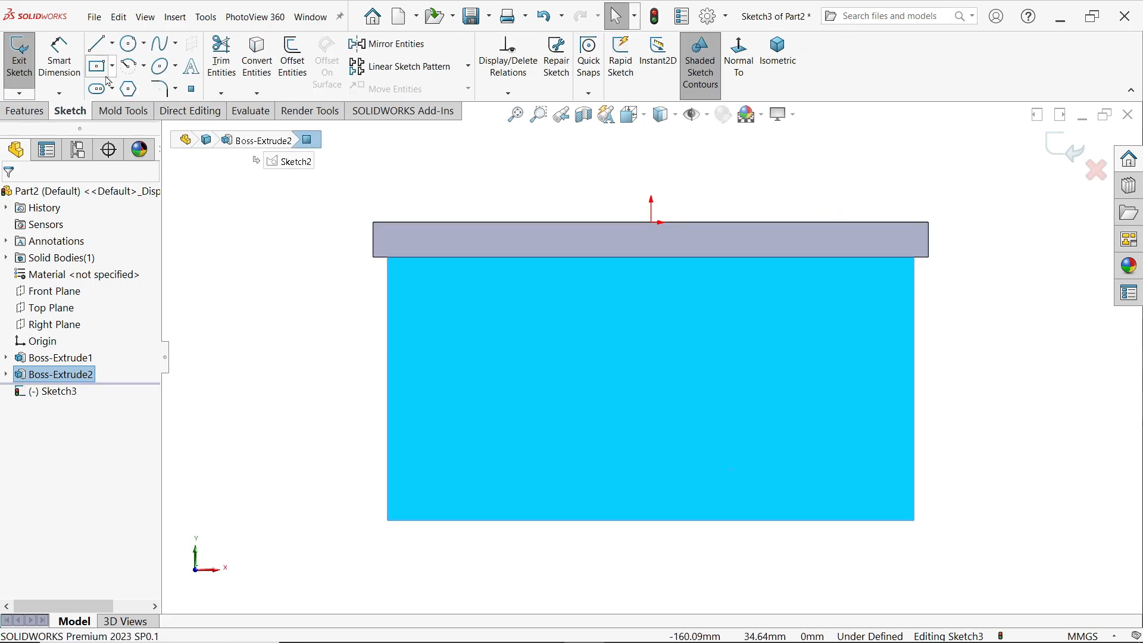
left_click(112, 67)
left_click(122, 84)
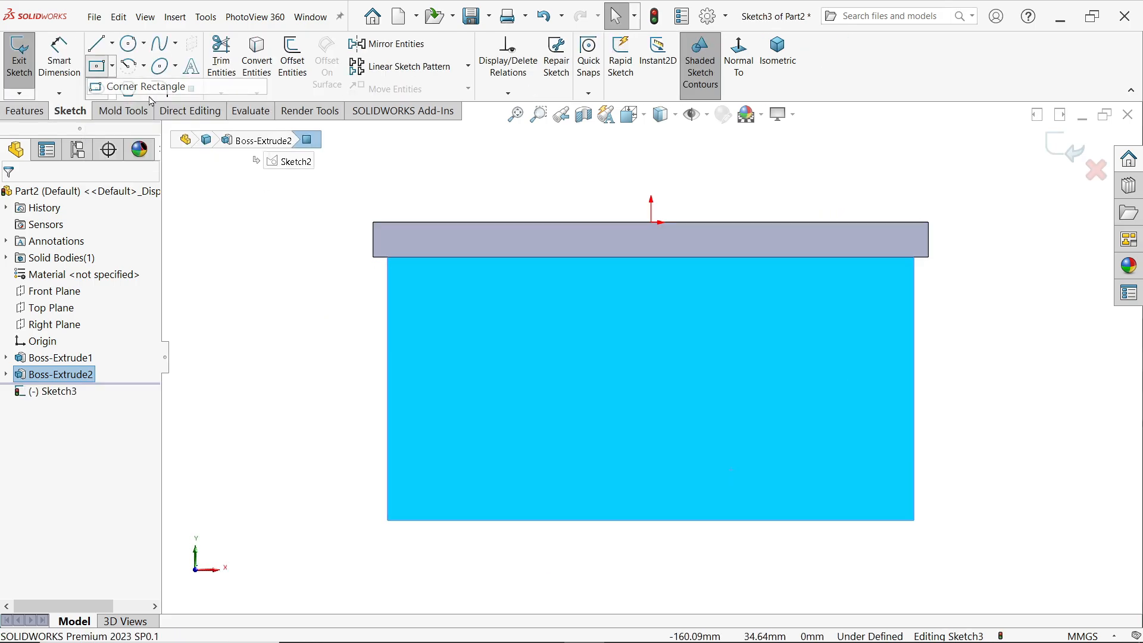
left_click(478, 521)
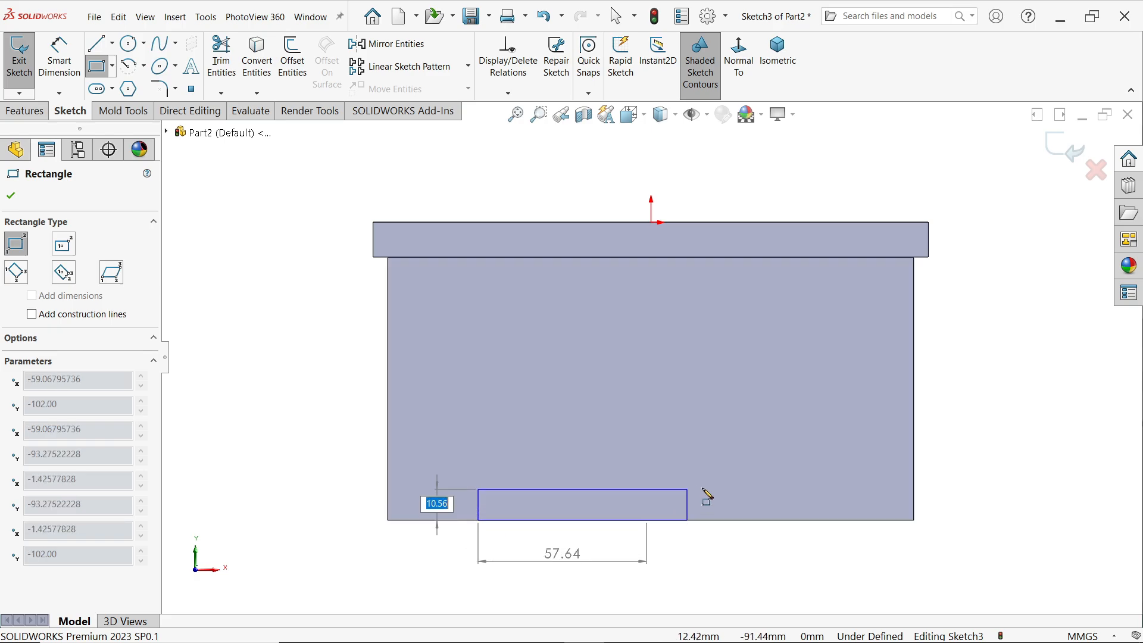
left_click(861, 483)
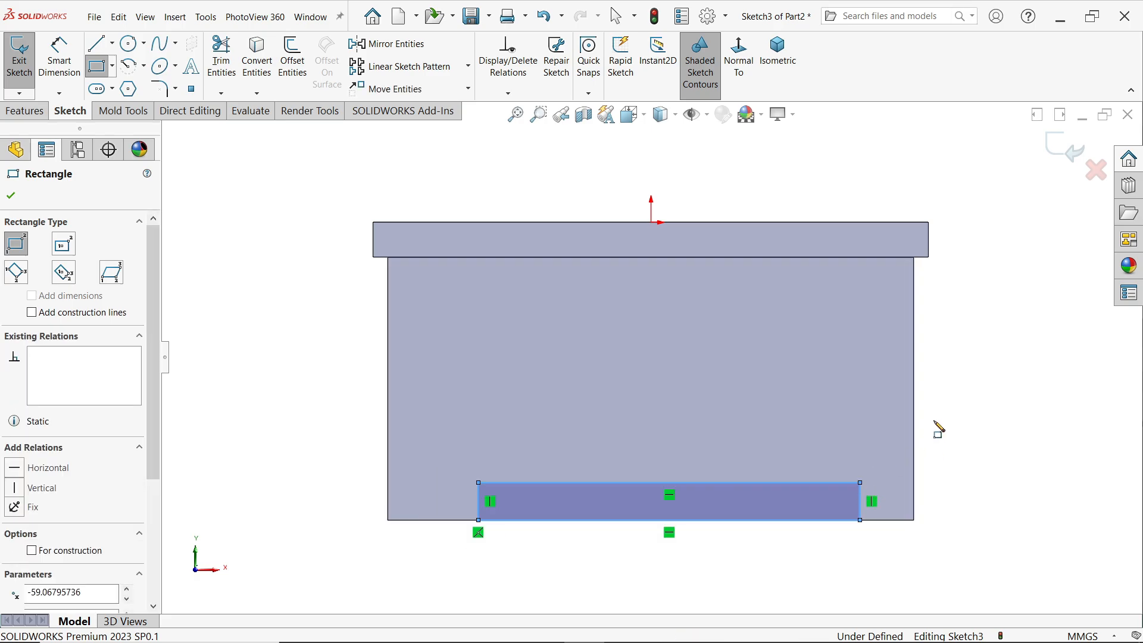
key("Escape")
- Dimension the rectangle on the front face to 150 mm wide and 5 mm high
scroll(709, 548, "down", 2)
left_click(59, 58)
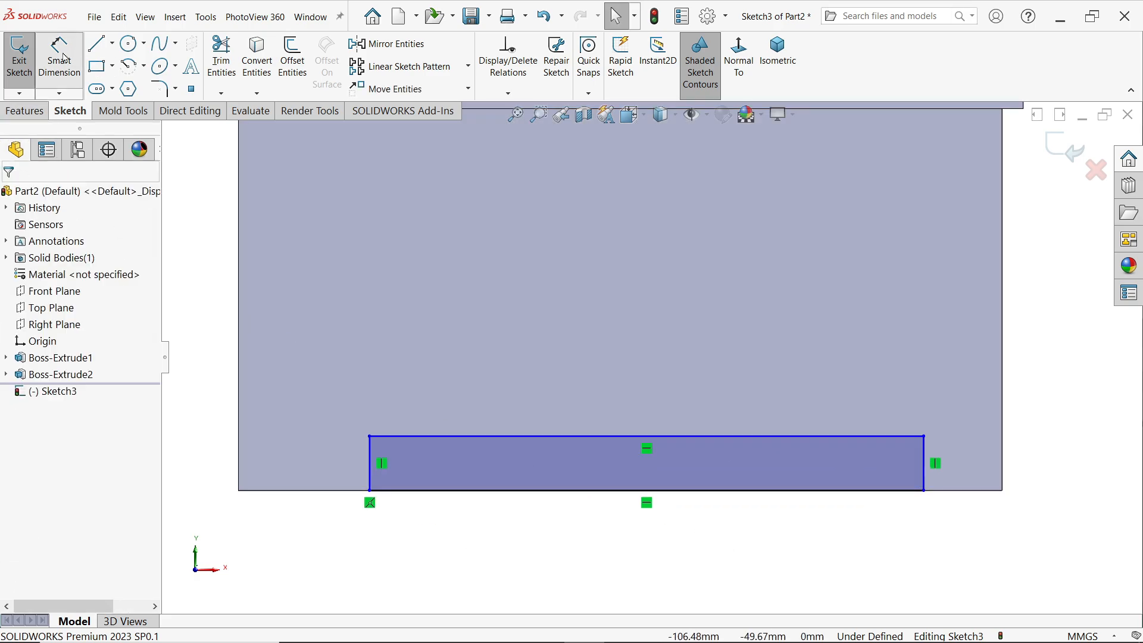
left_click(607, 491)
left_click(612, 543)
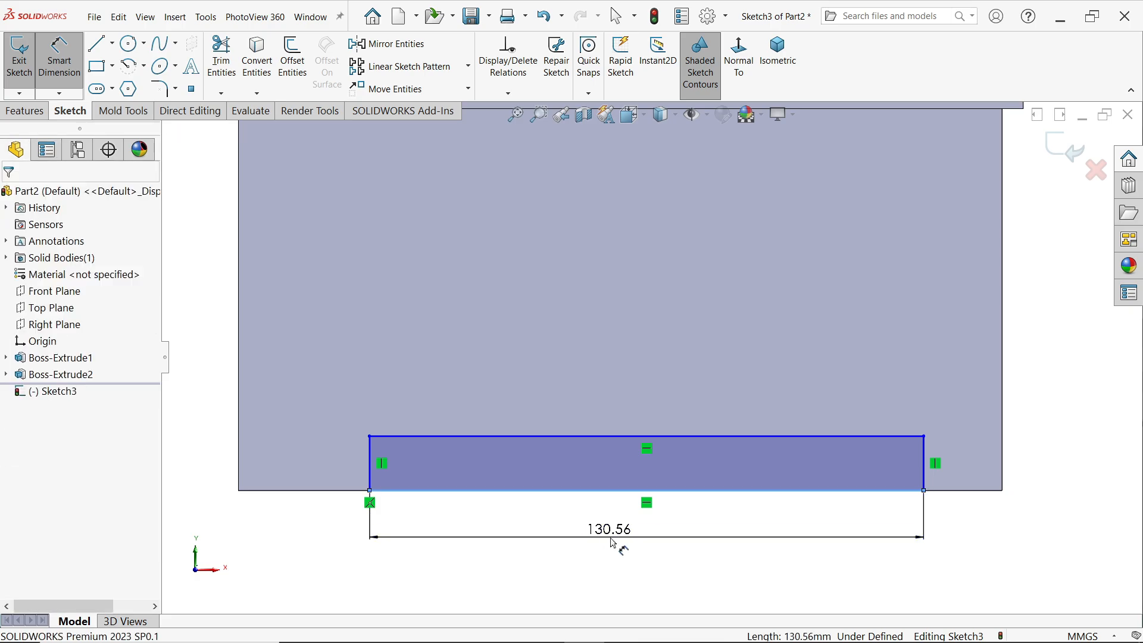
type("150")
left_click(539, 514)
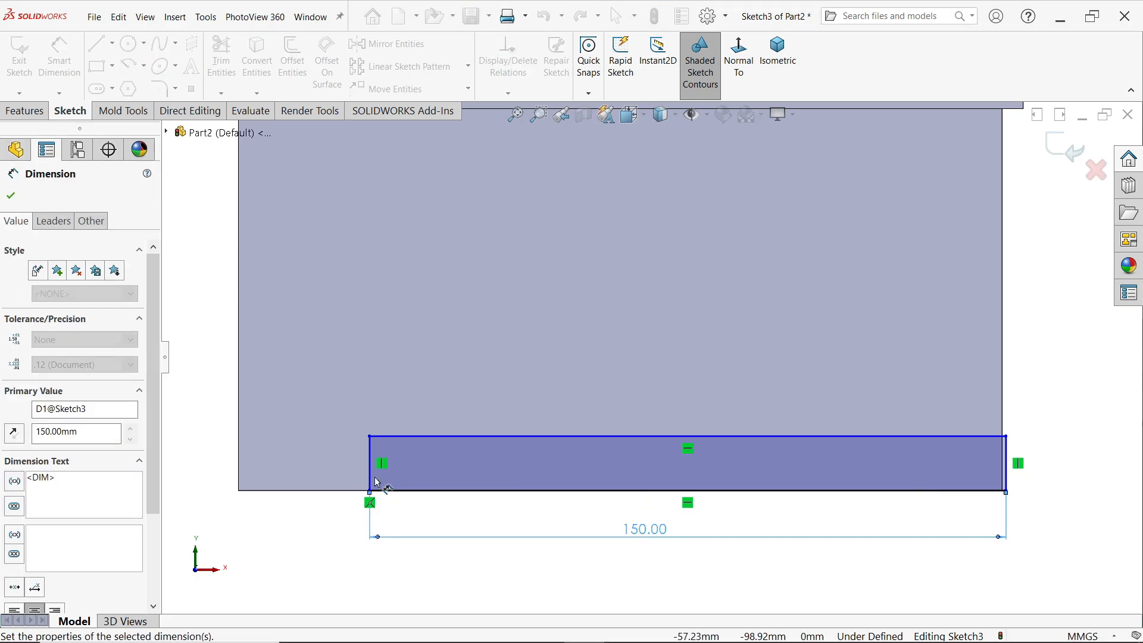
left_click(370, 474)
left_click(350, 475)
type("5")
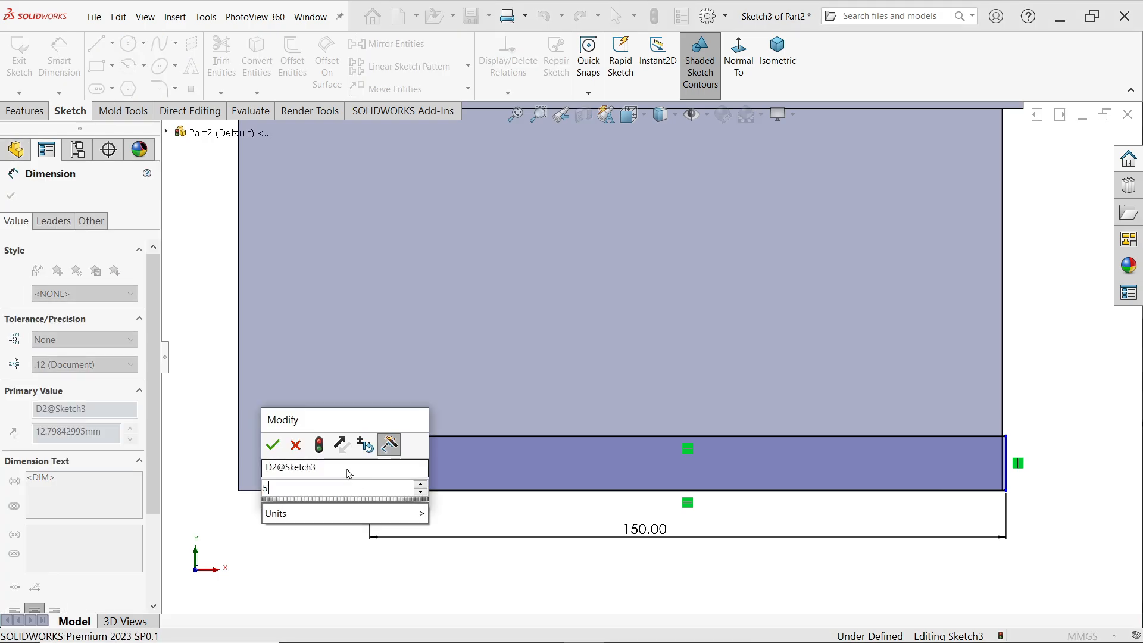
left_click(199, 444)
key("f")
scroll(676, 413, "down", 2)
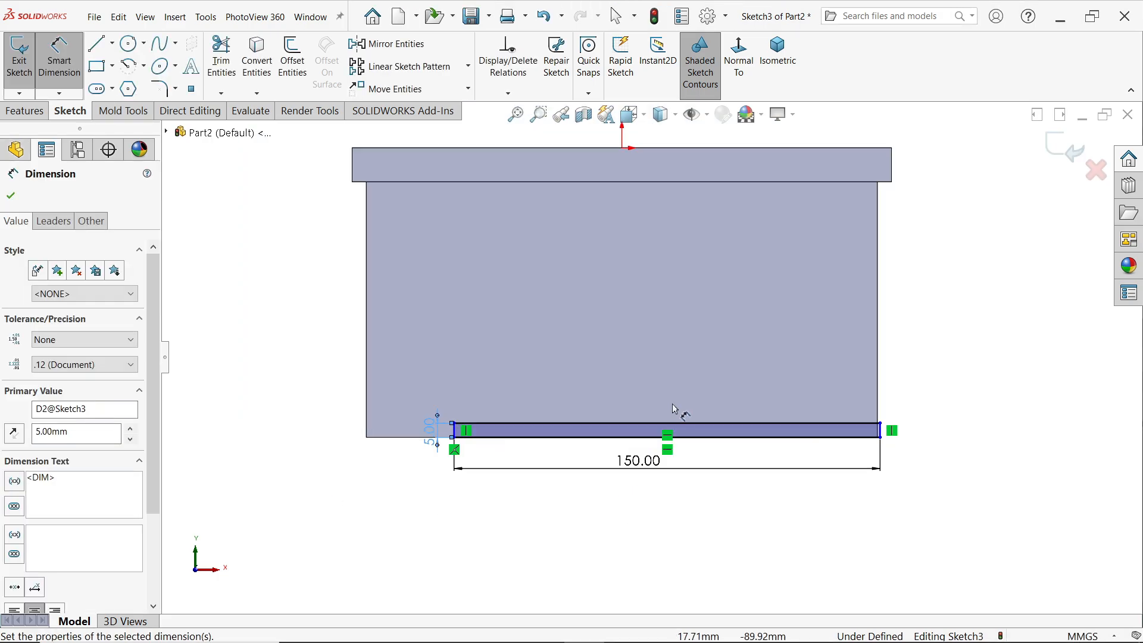
left_click(11, 197)
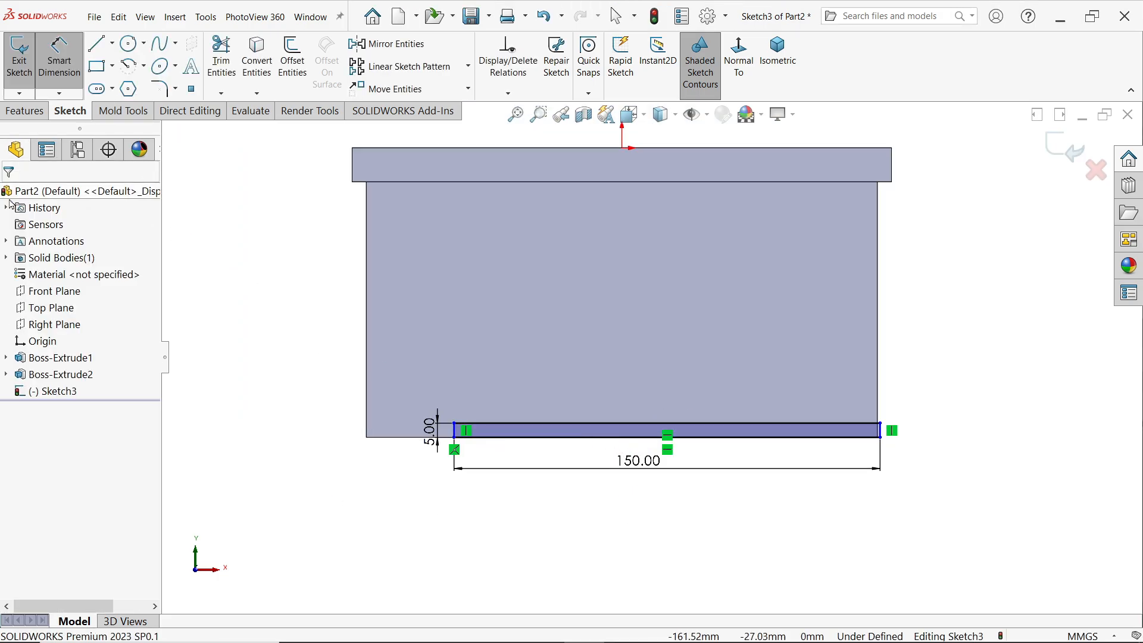
- Centre the 150 mm rectangle by adding a Vertical relation between the origin and the midpoint of its top line
left_click(623, 149)
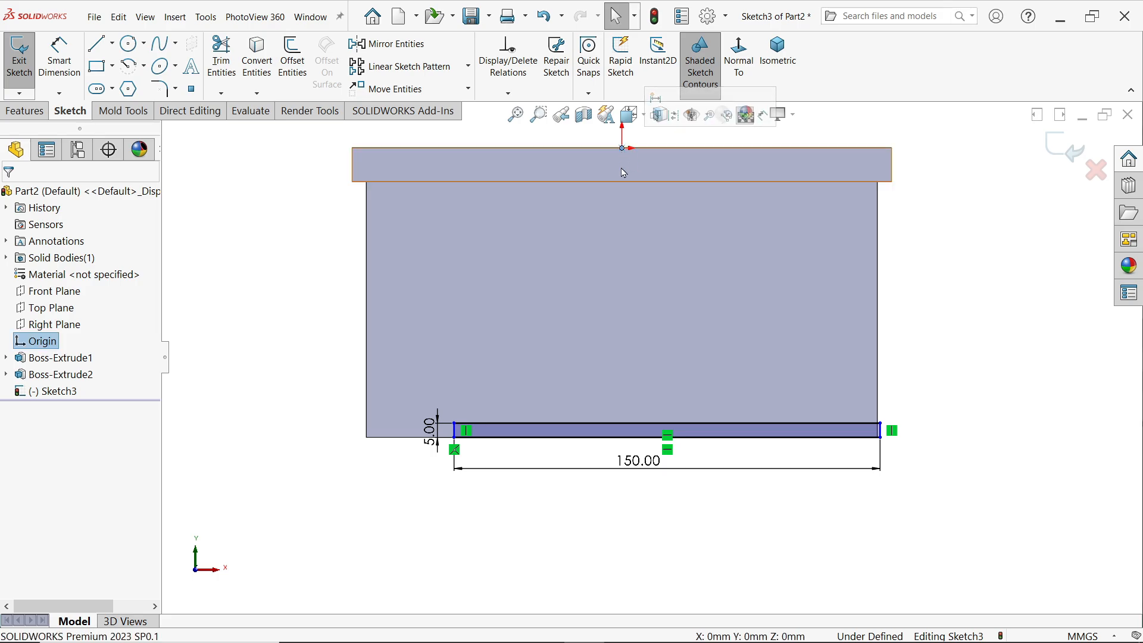
scroll(671, 430, "down", 3)
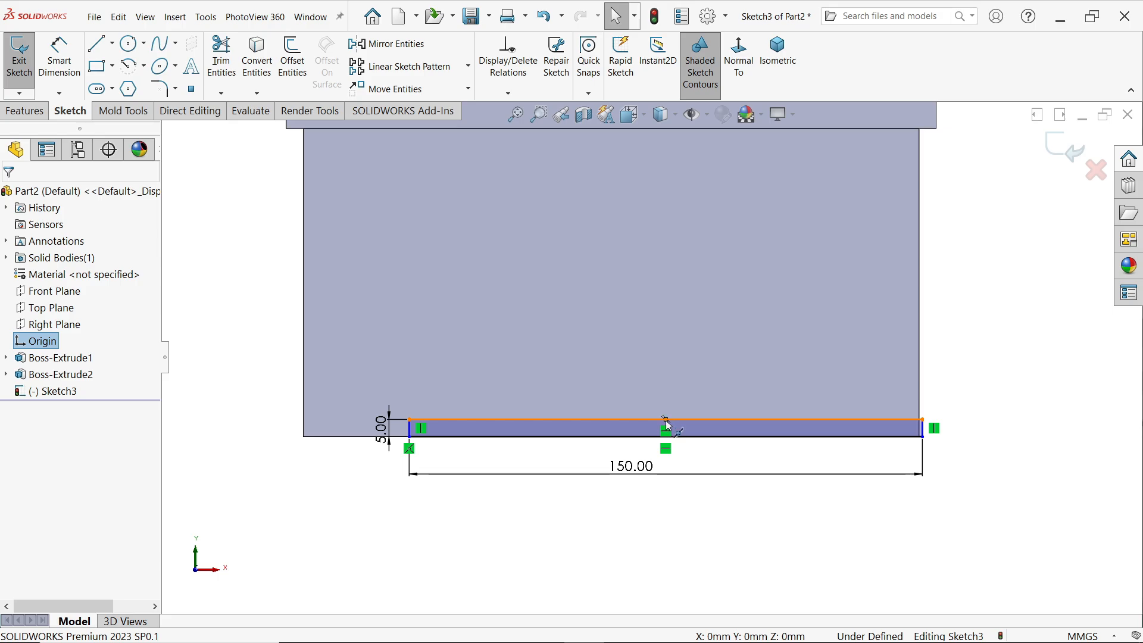
left_click(667, 421, "ctrl")
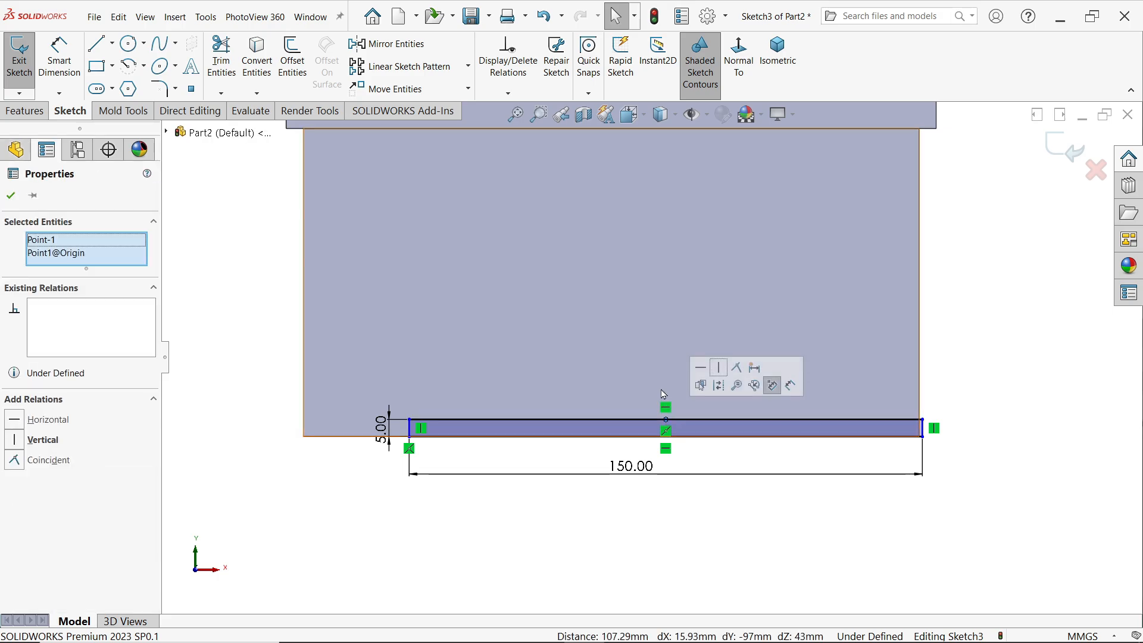
scroll(640, 327, "up", 3)
scroll(630, 272, "down", 2)
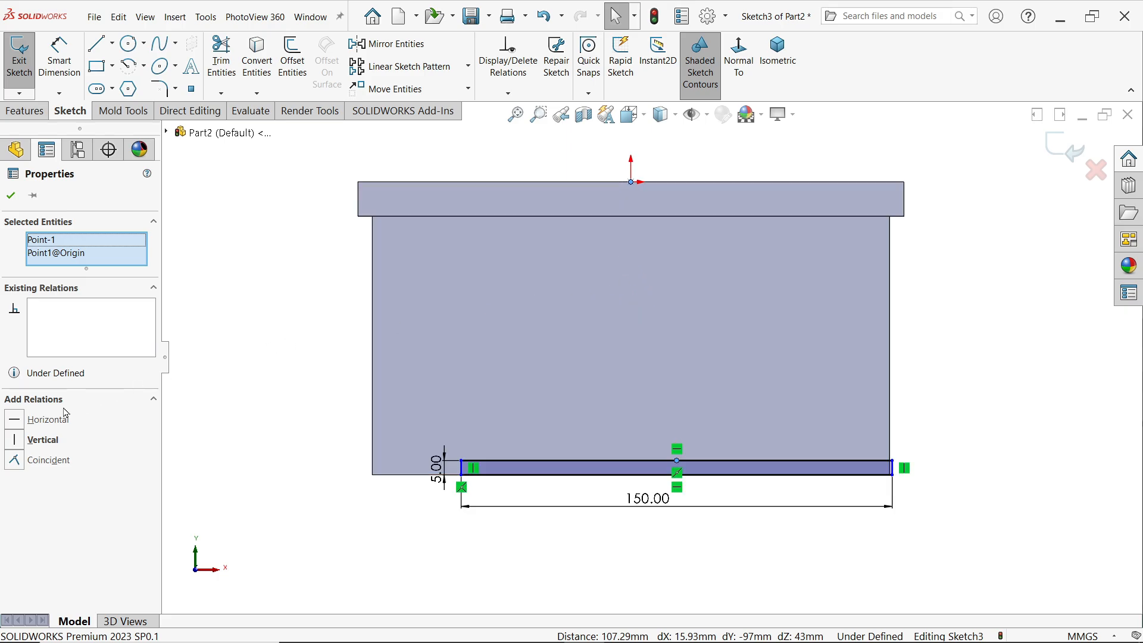
left_click(44, 441)
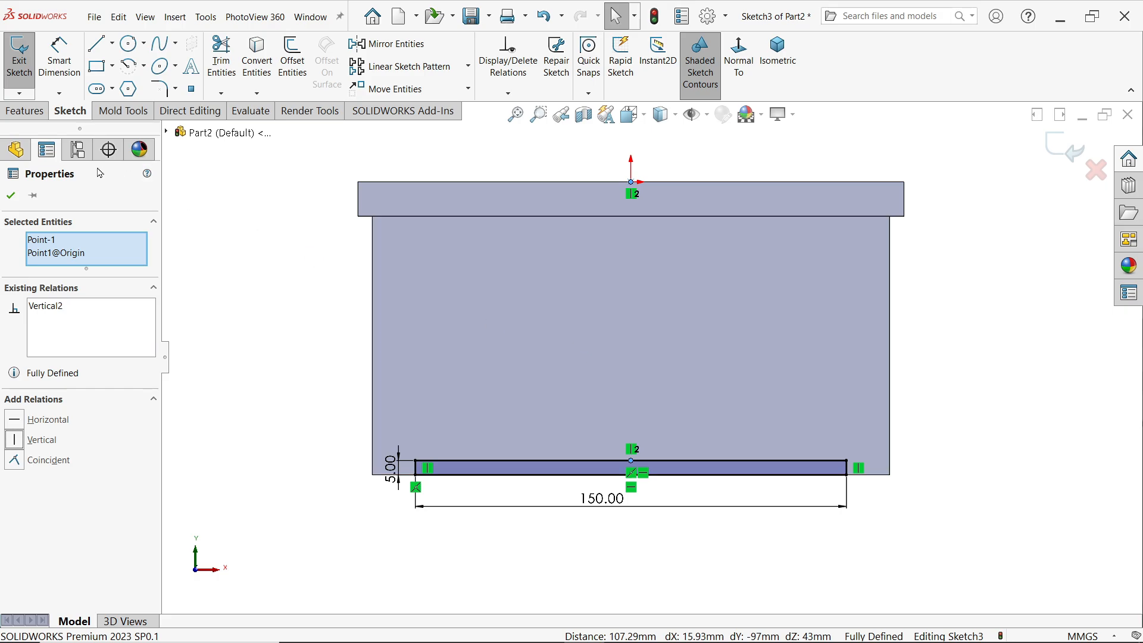
left_click(10, 197)
- Cut the rectangle through the bottom of the body with an Up To Next Extruded Cut and show the isometric view
left_click(27, 110)
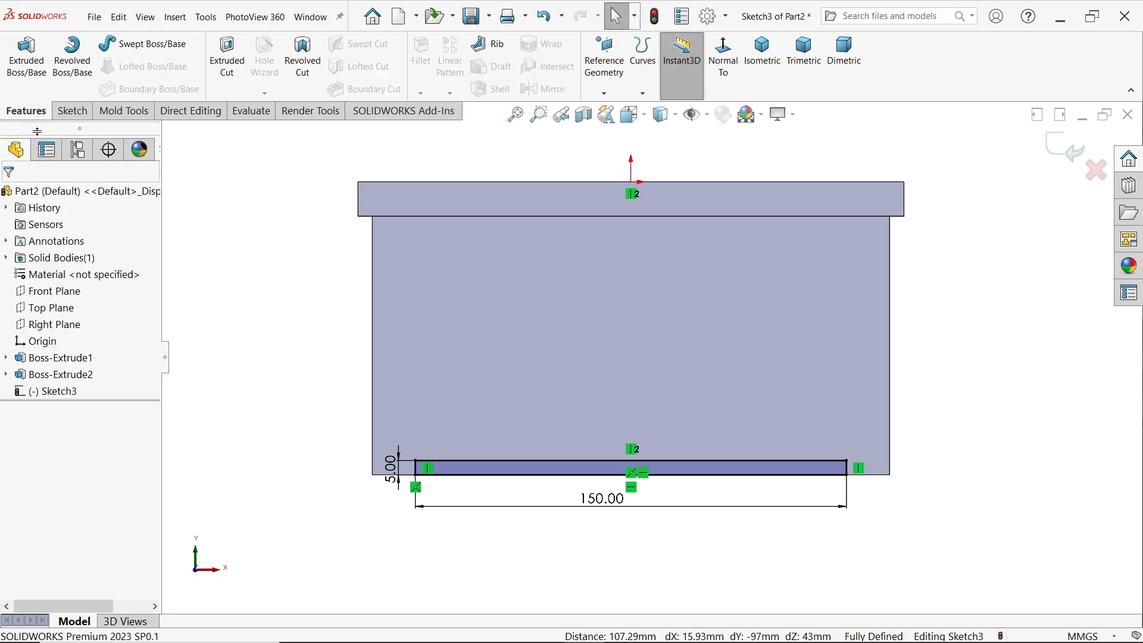
left_click(228, 64)
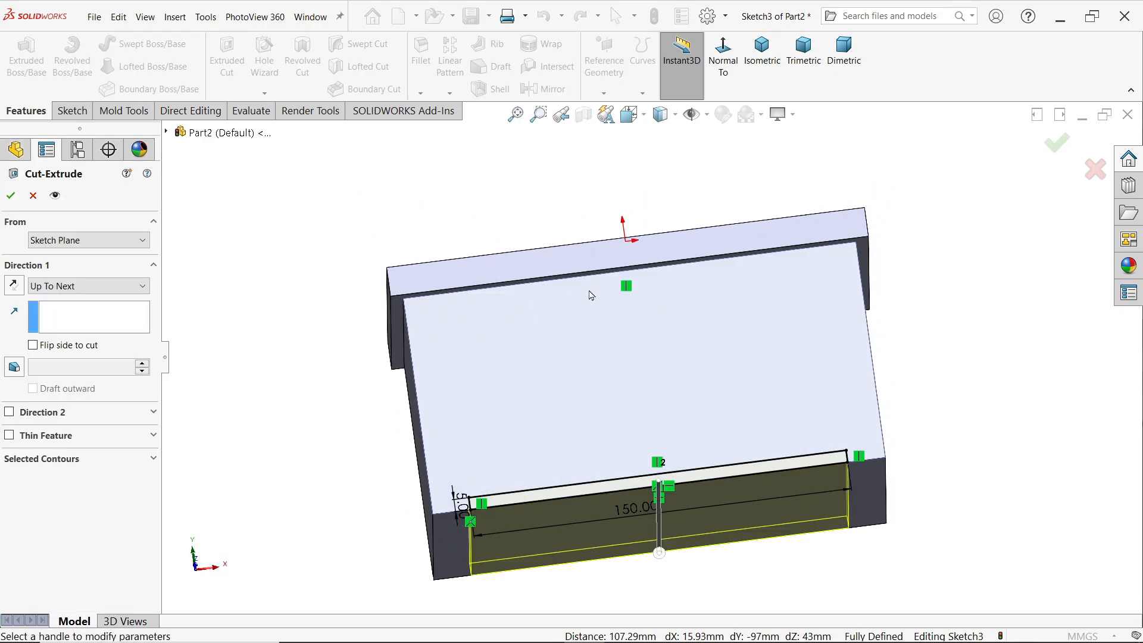
mouse_move(591, 295)
middle_mouse_down()
mouse_move(732, 419)
mouse_move(631, 409)
mouse_move(631, 464)
mouse_move(670, 416)
mouse_move(604, 394)
middle_mouse_up()
left_click(37, 287)
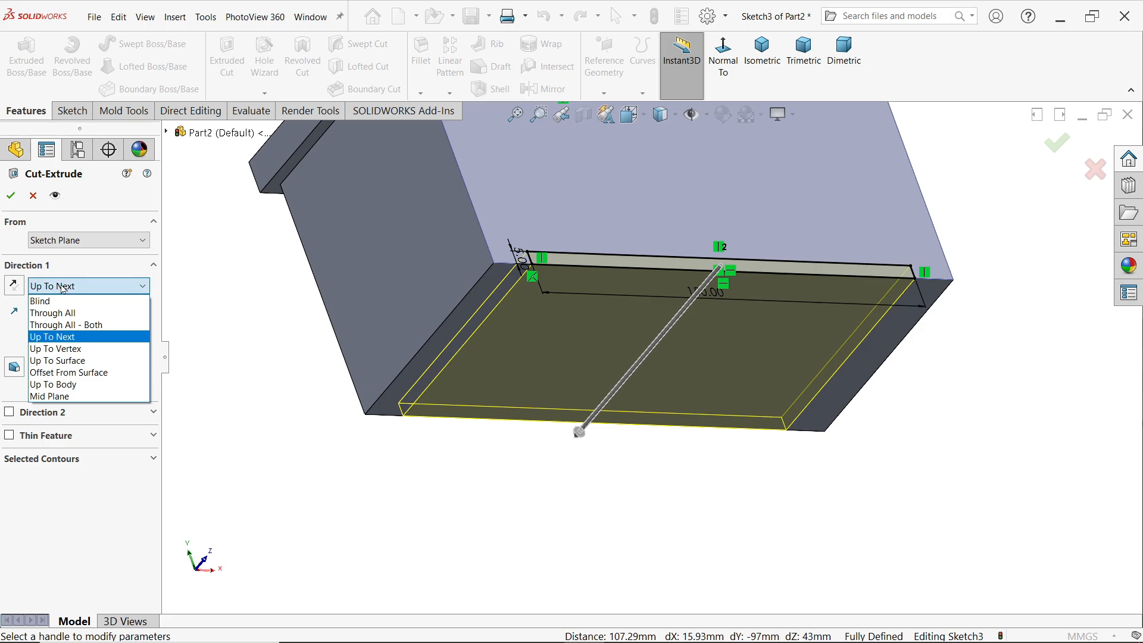
left_click(73, 315)
middle_click_drag(281, 405, 238, 345)
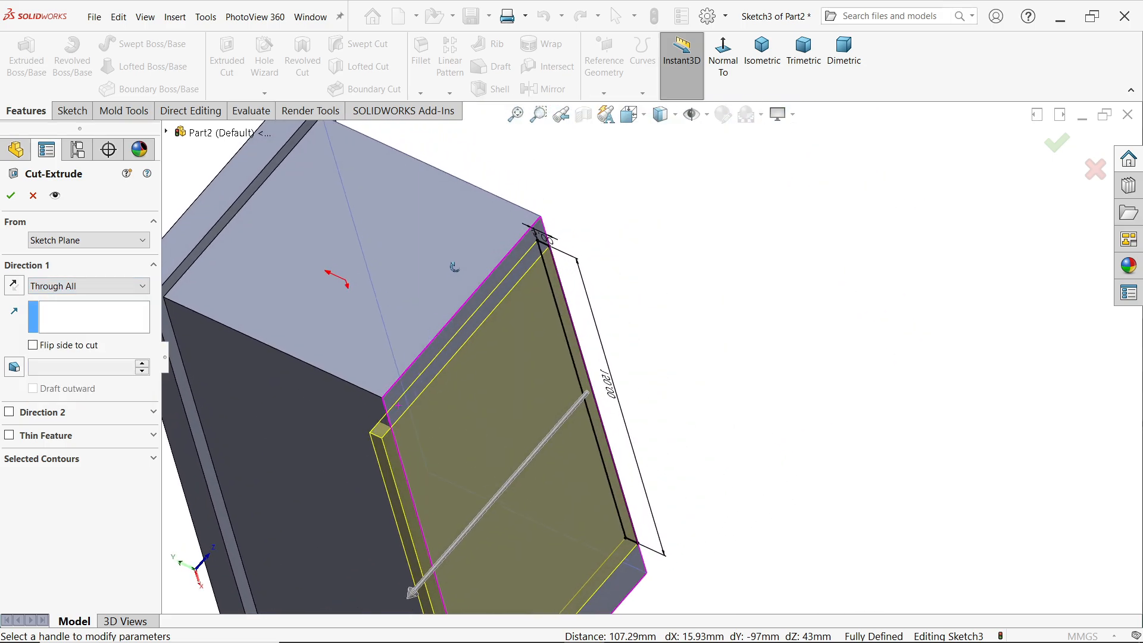
left_click(78, 288)
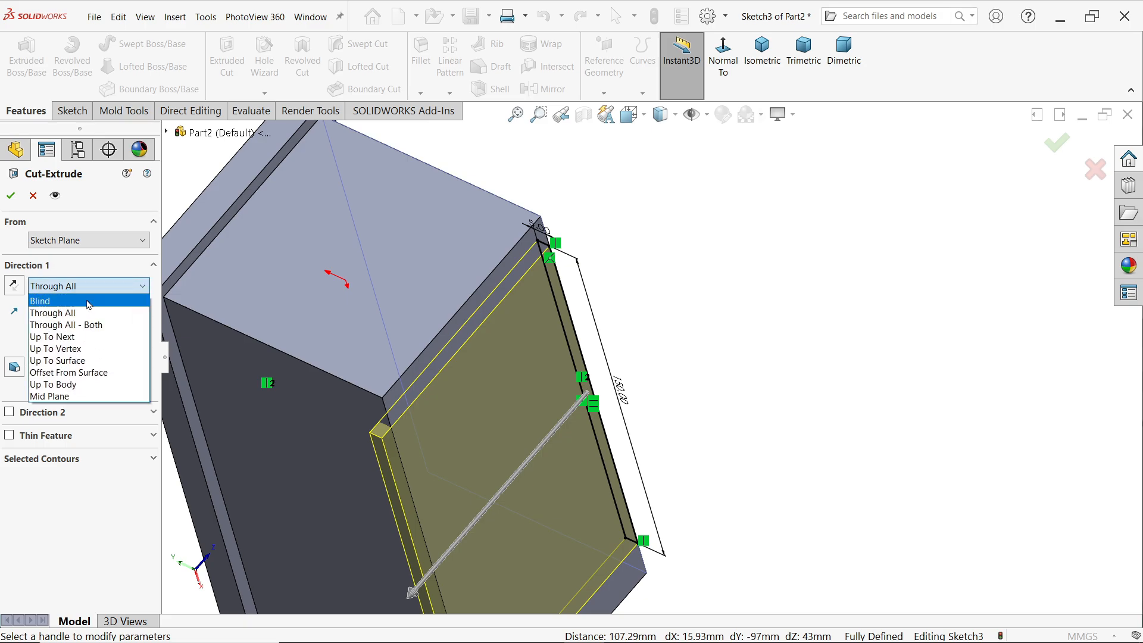
left_click(89, 334)
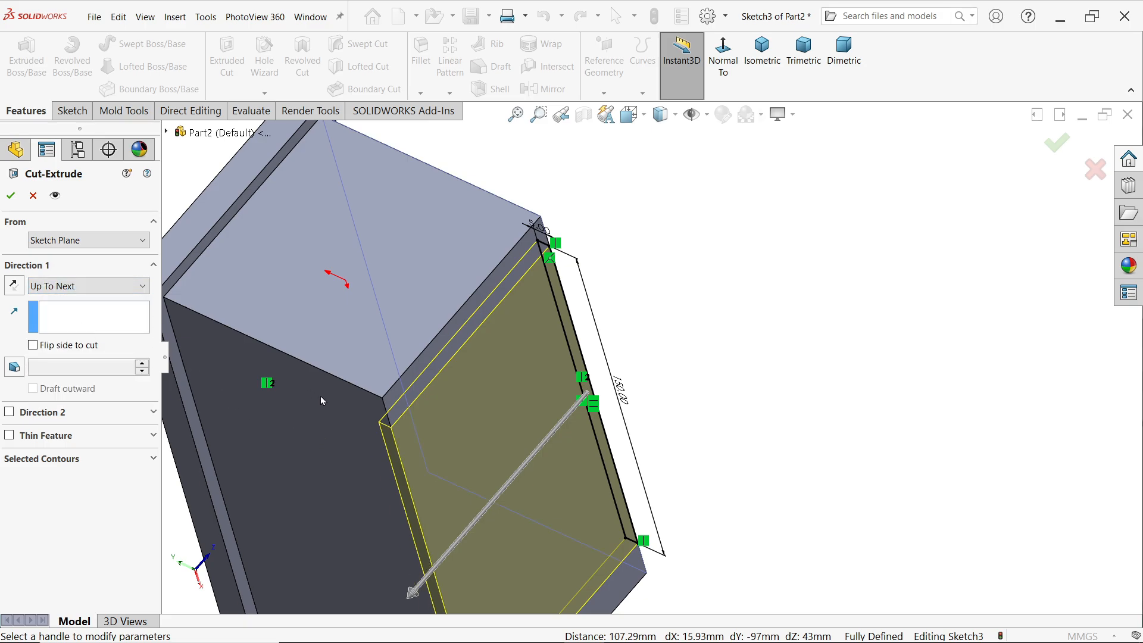
left_click(12, 197)
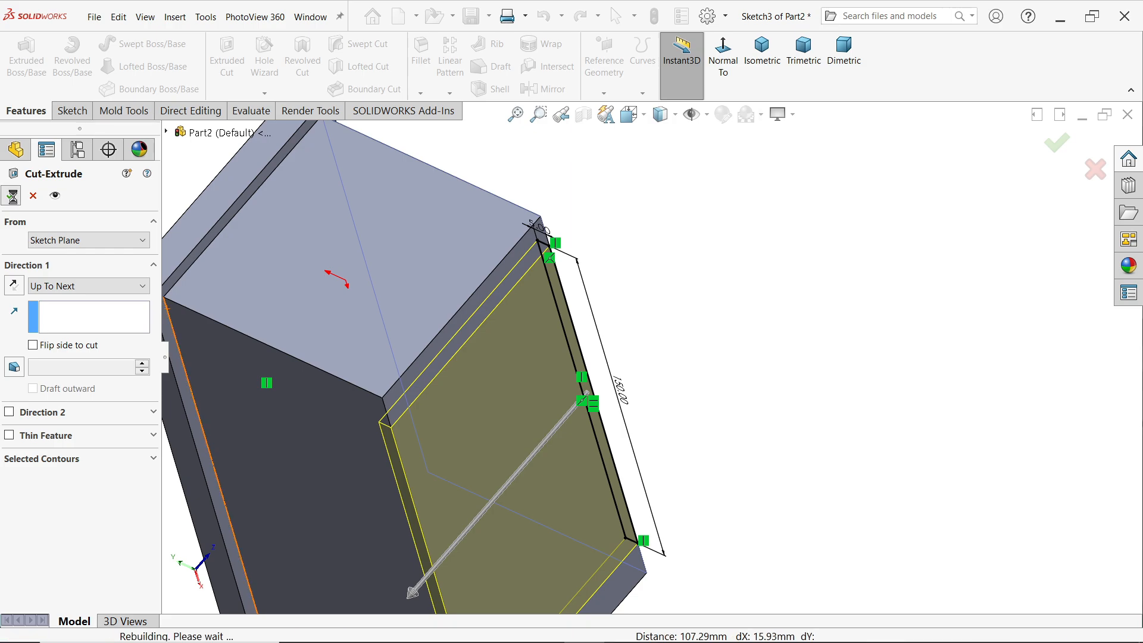
middle_click_drag(488, 429, 692, 234)
left_click(764, 66)
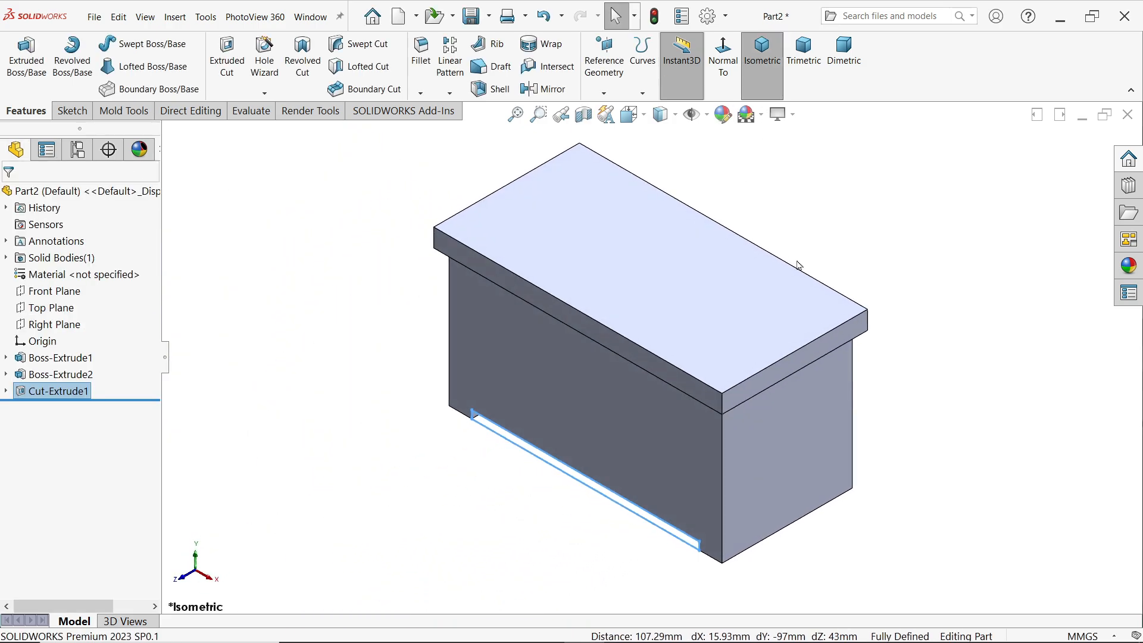
- Switch to the Exercise 197.1 drawing in the image viewer and examine section A-A and the plan view for cavity dimensions
key("alt+Tab")
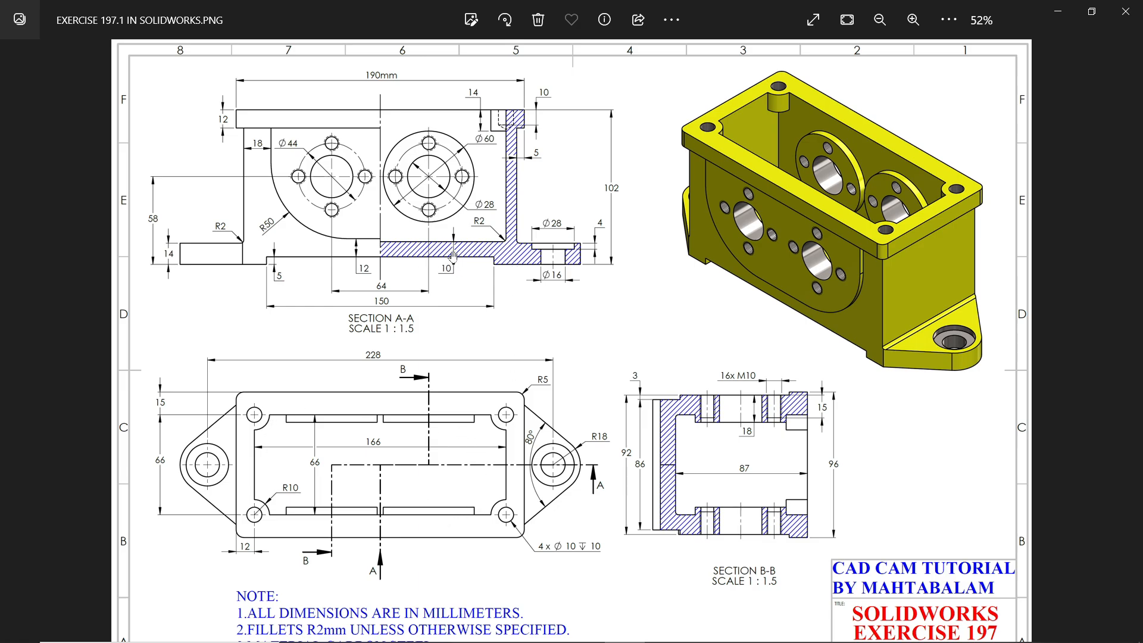
scroll(488, 169, "up", 3)
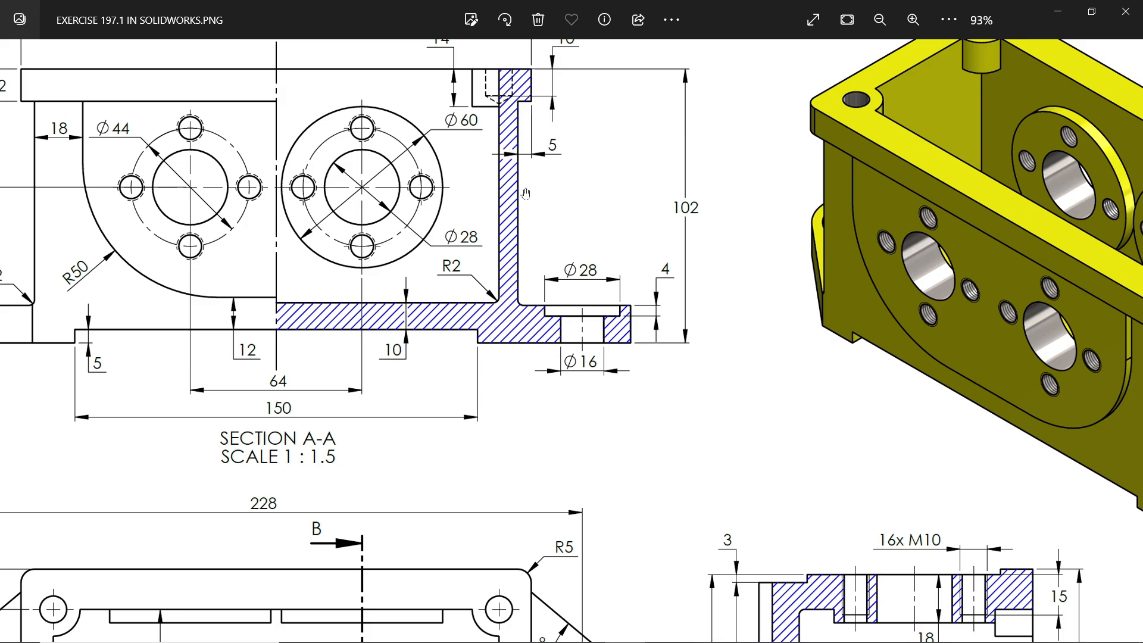
mouse_move(633, 427)
left_mouse_down()
mouse_move(503, 261)
mouse_move(574, 289)
mouse_move(744, 432)
mouse_move(703, 270)
mouse_move(666, 221)
left_mouse_up()
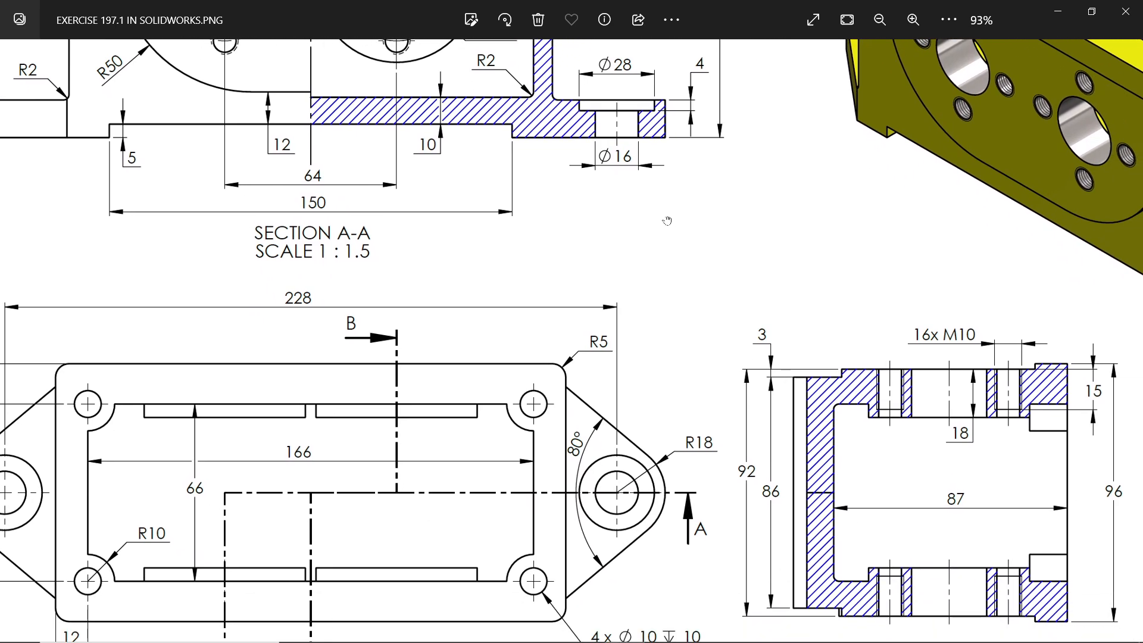
mouse_move(666, 221)
left_mouse_down()
mouse_move(734, 263)
mouse_move(736, 288)
mouse_move(795, 198)
left_mouse_up()
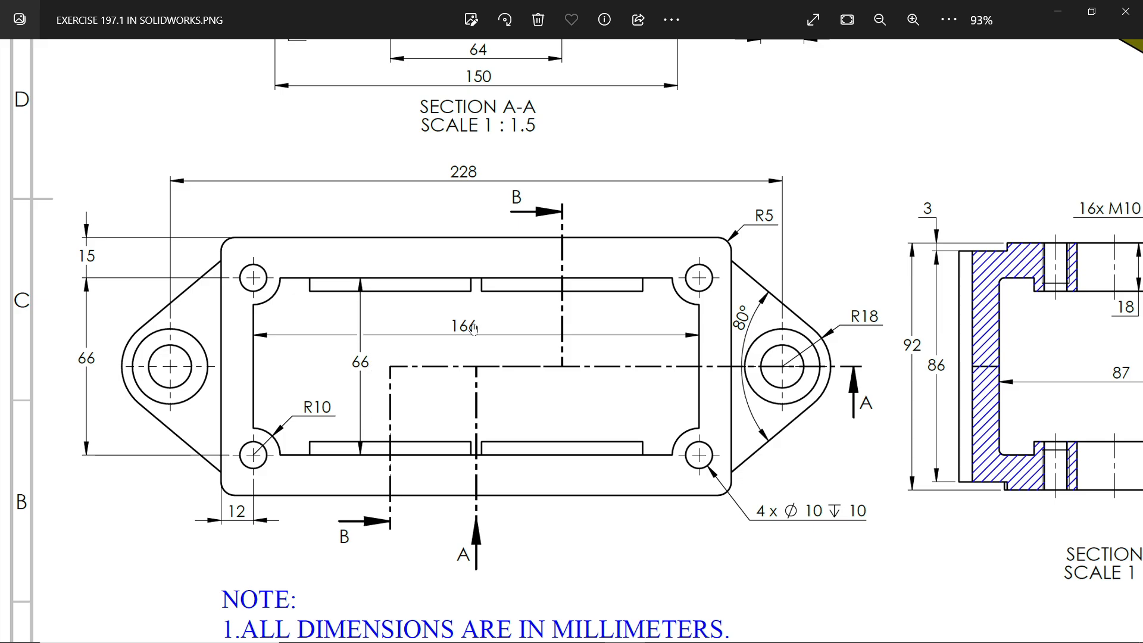
- Switch back to SOLIDWORKS and create a reference plane offset 10 mm upward from the bottom recess face, using Flip offset
scroll(471, 327, "up", 5)
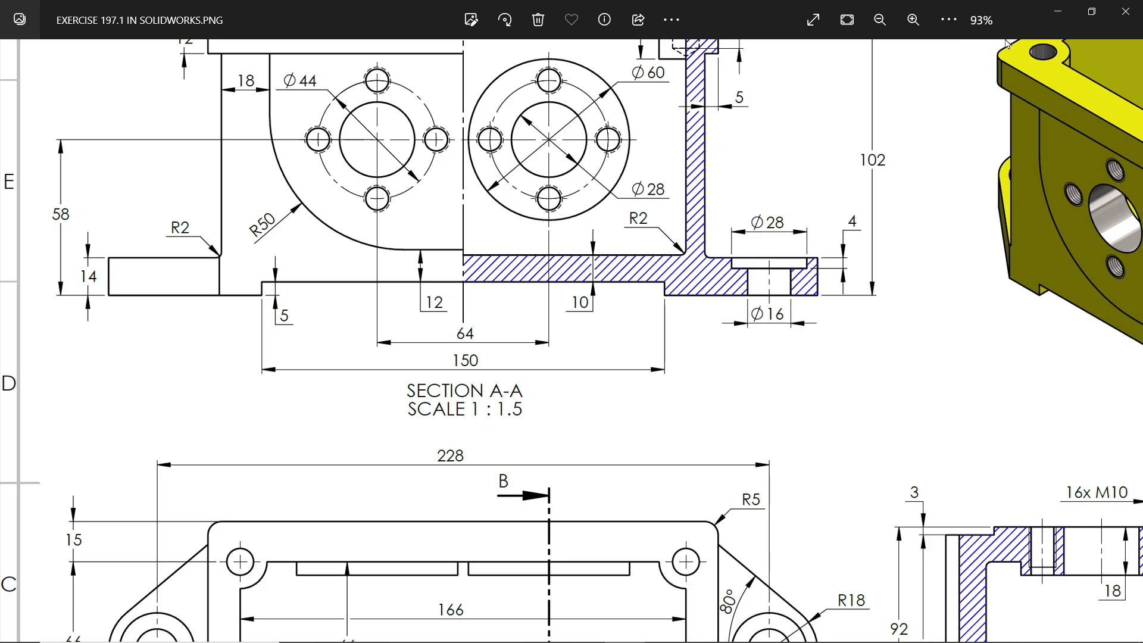
left_click(1058, 11)
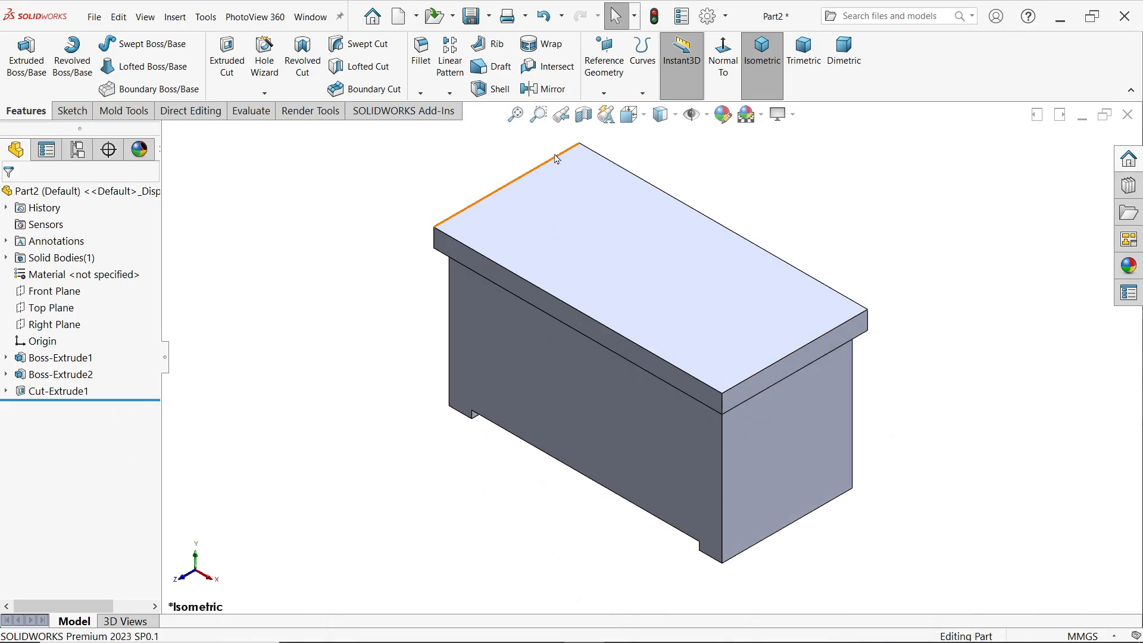
left_click(604, 92)
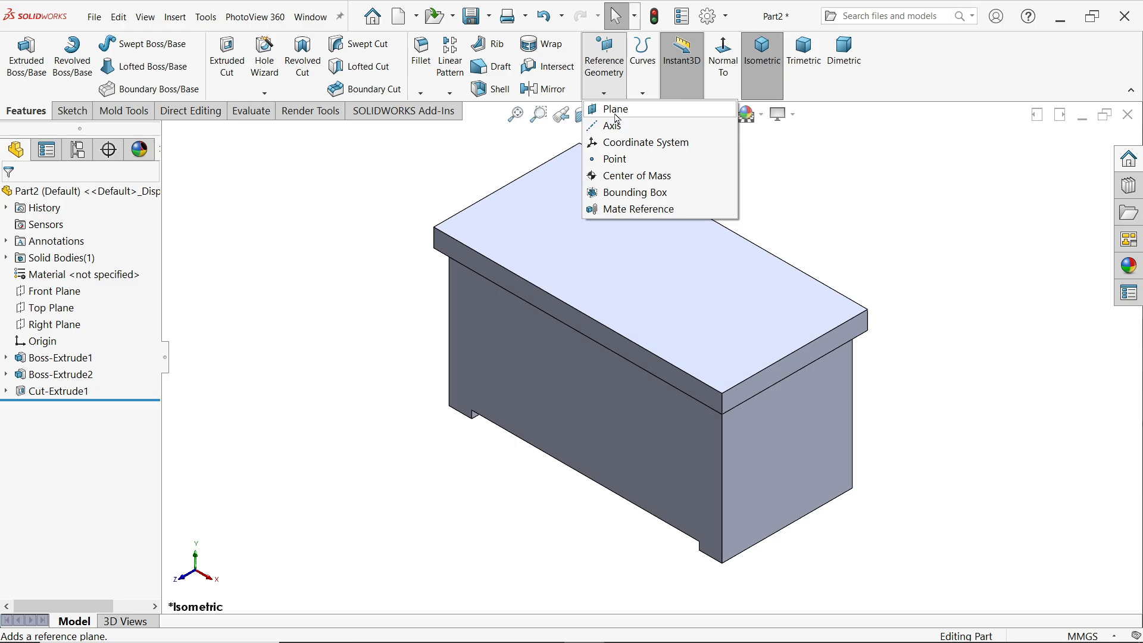
left_click(616, 113)
middle_click_drag(432, 492, 561, 385)
left_click(586, 442)
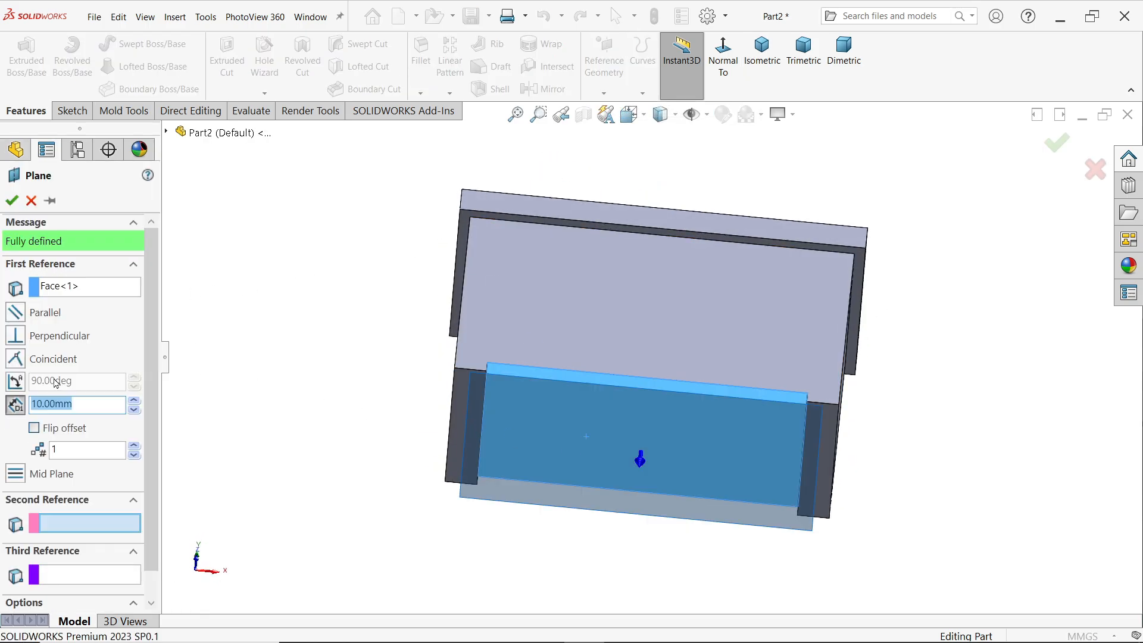
left_click(35, 428)
middle_click_drag(543, 332, 579, 408)
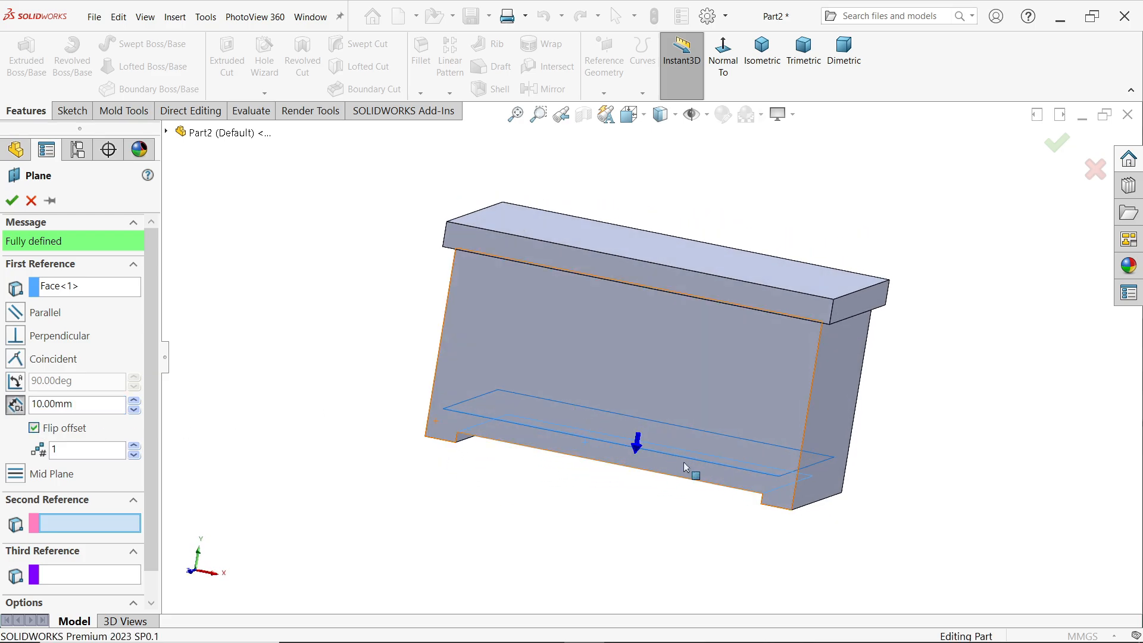
scroll(684, 467, "down", 3)
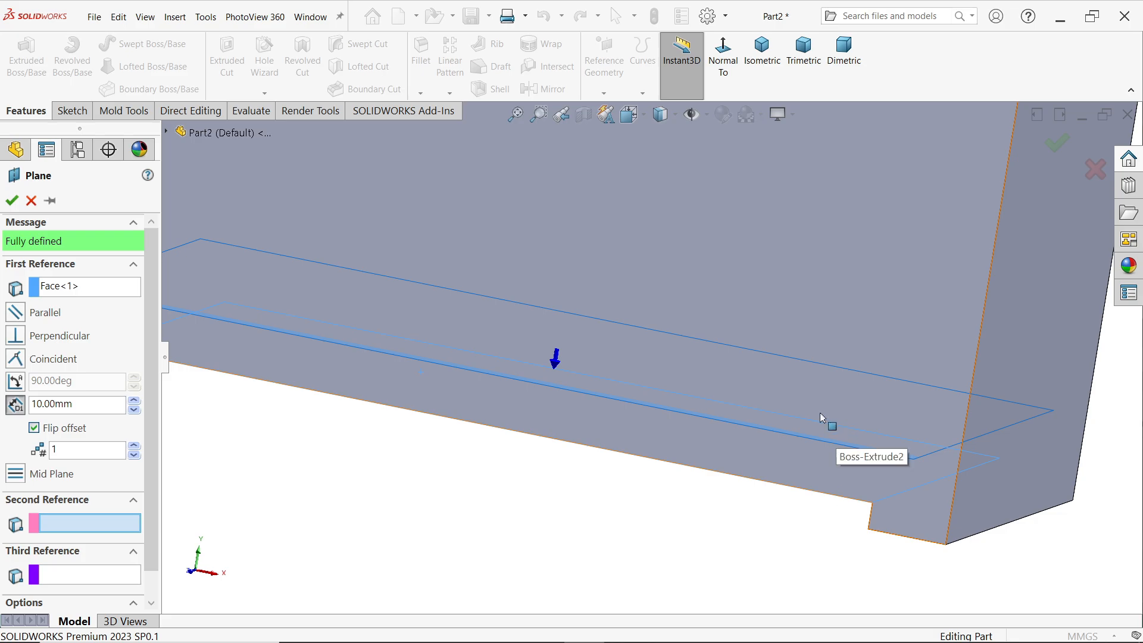
left_click(11, 202)
- Sketch a center rectangle about 127 mm by 72 mm on the new offset plane, centred on the origin
scroll(658, 293, "up", 4)
middle_click_drag(657, 292, 752, 449)
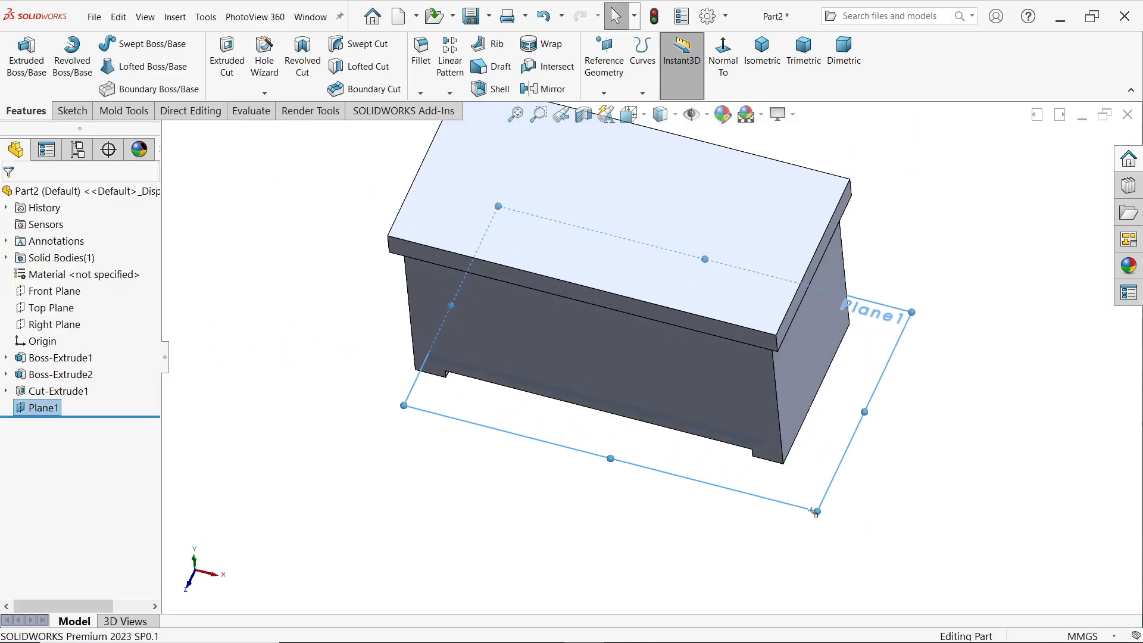
left_click(814, 512)
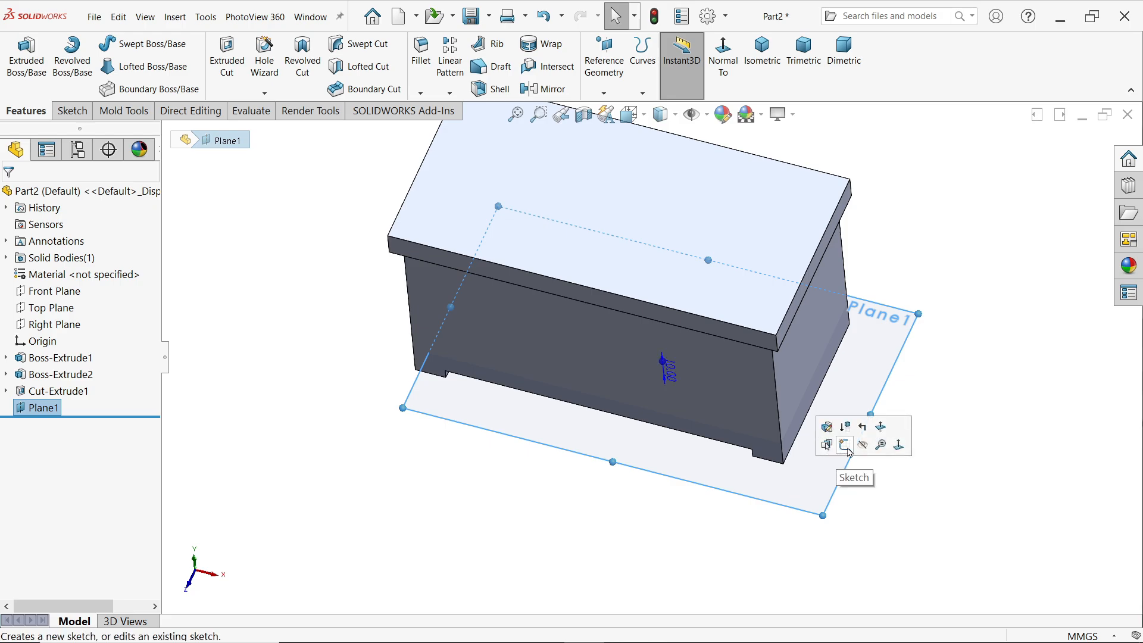
left_click(846, 447)
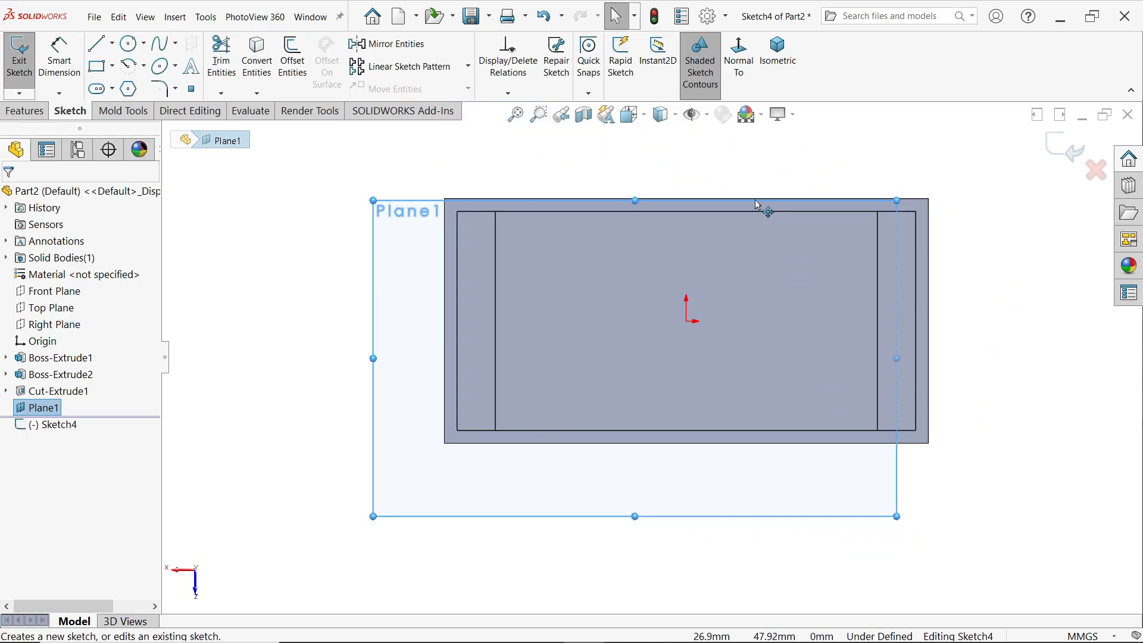
left_click(749, 70)
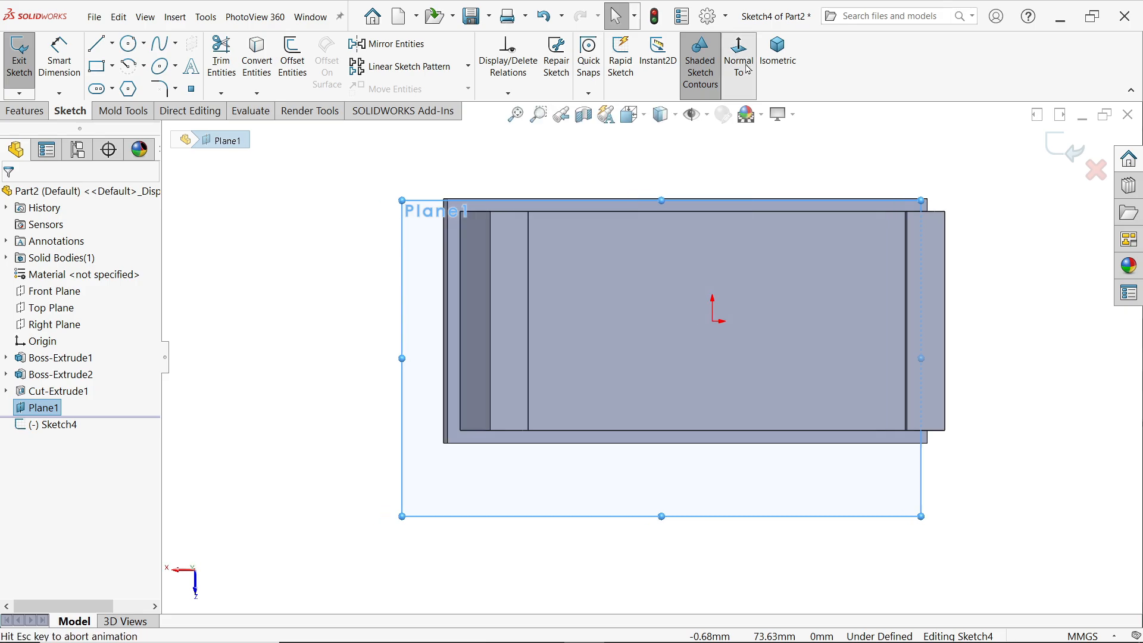
scroll(625, 273, "down", 2)
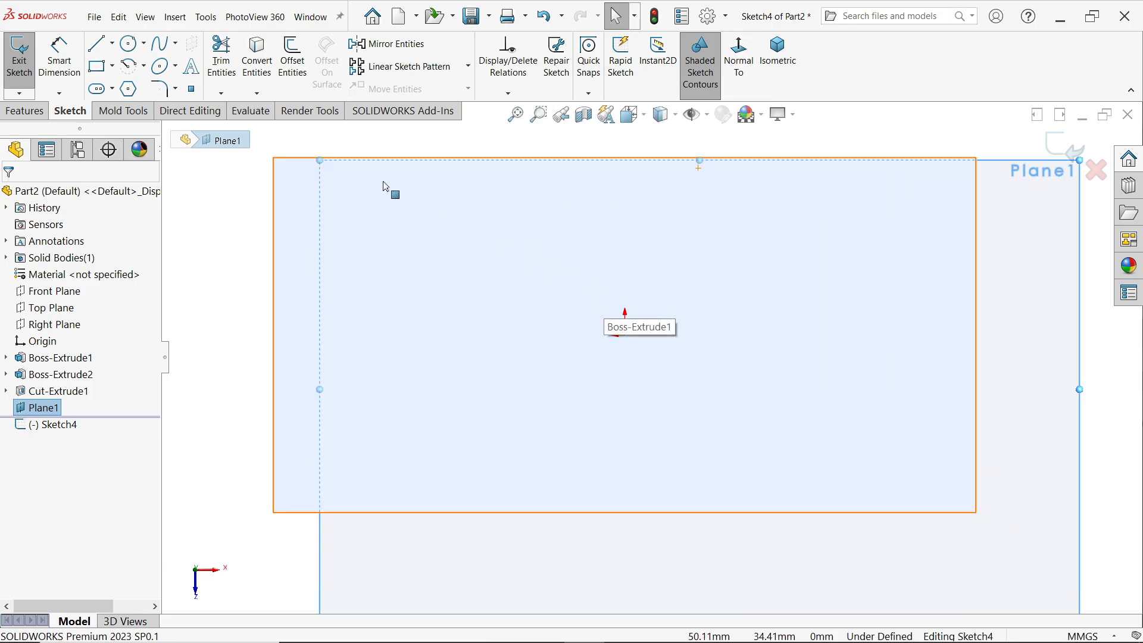
left_click(113, 66)
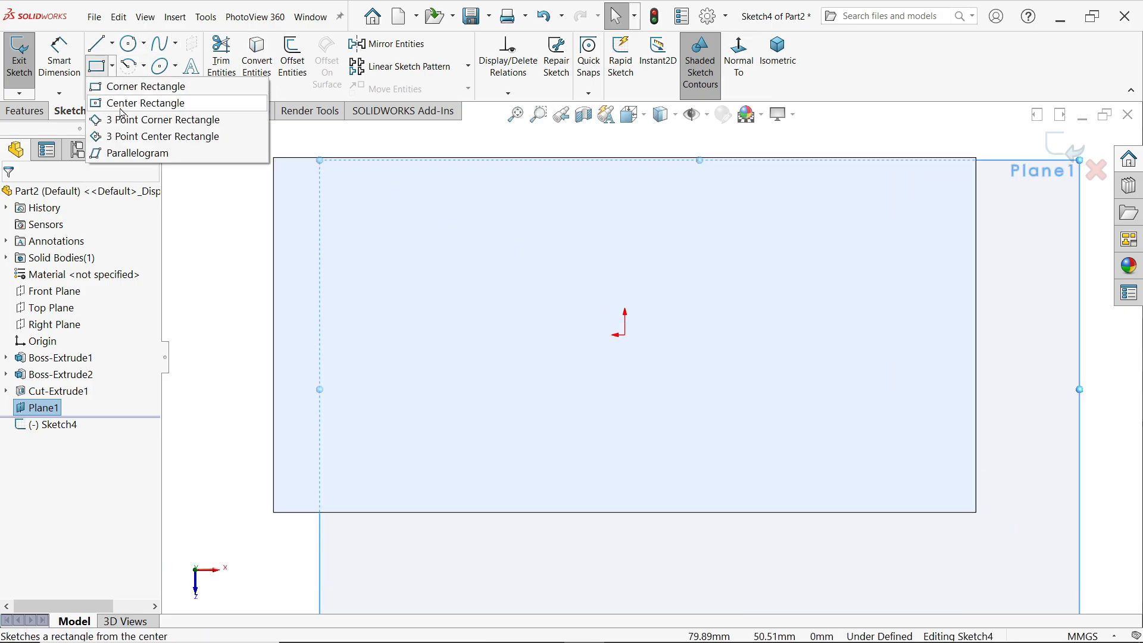
left_click(143, 102)
left_click(624, 335)
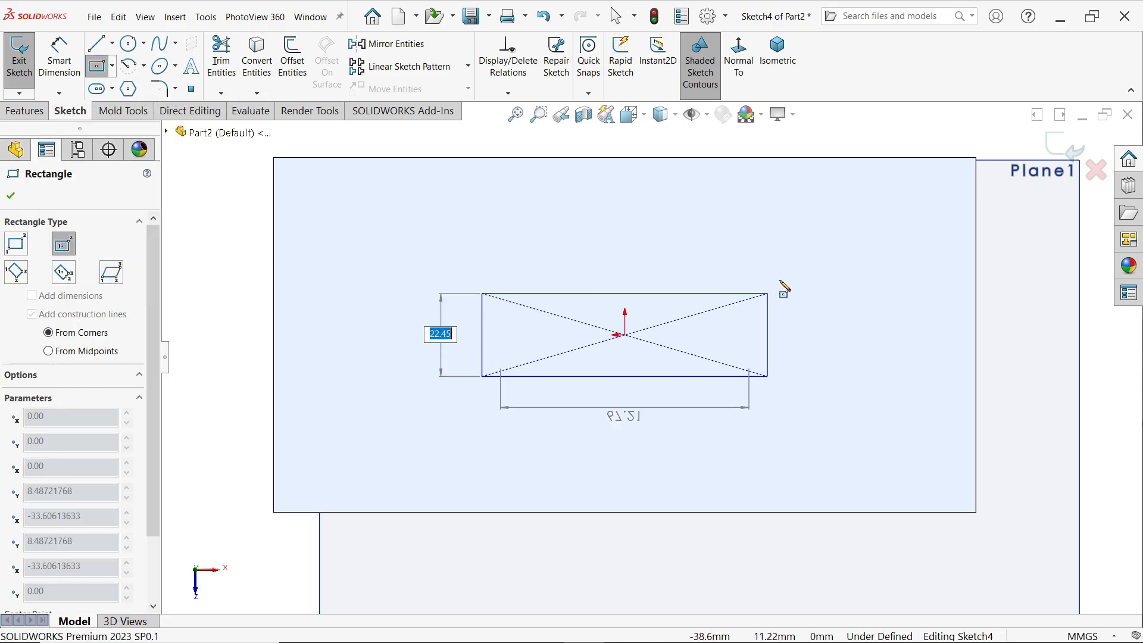
left_click(859, 202)
key("Escape")
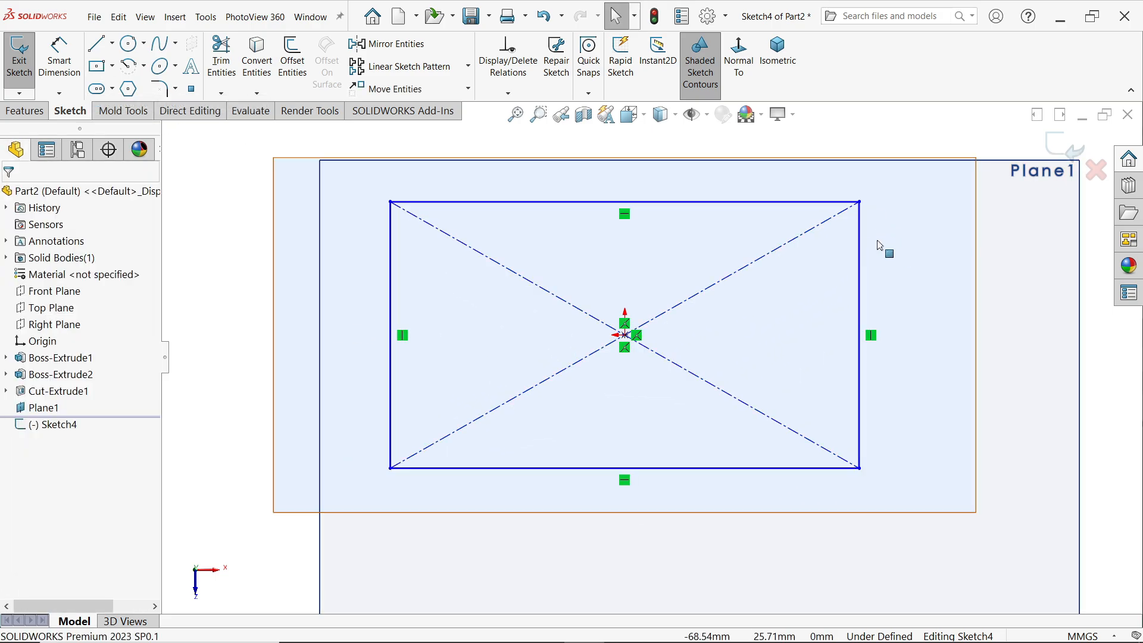
- Dimension the cavity rectangle to 66 mm high and 166 mm wide
left_click(60, 60)
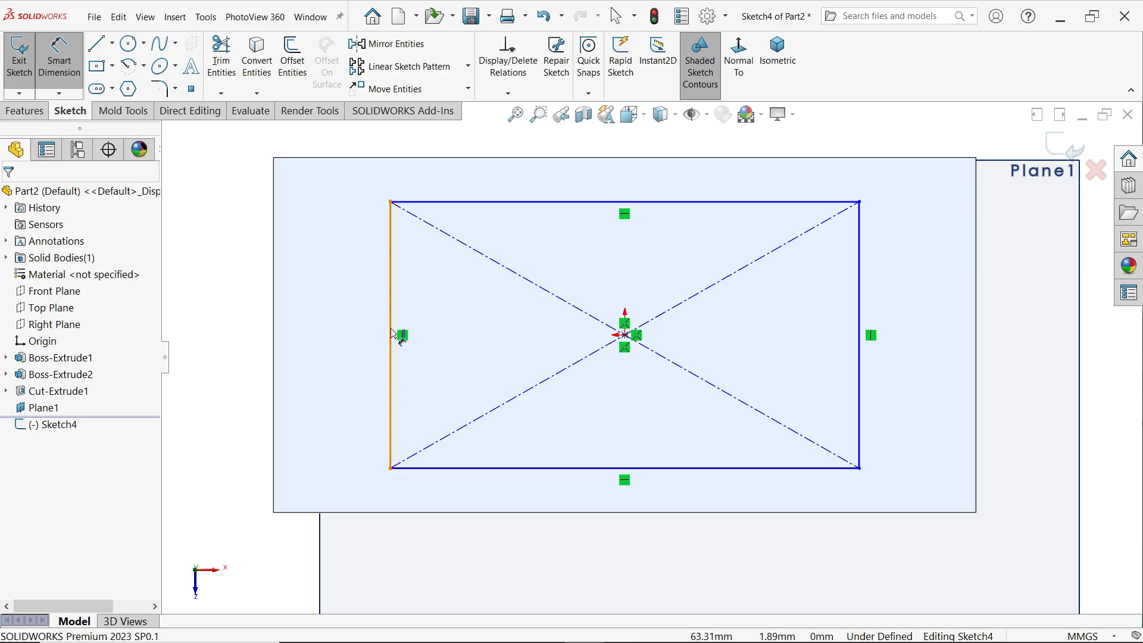
left_click(398, 331)
left_click(365, 332)
type("66")
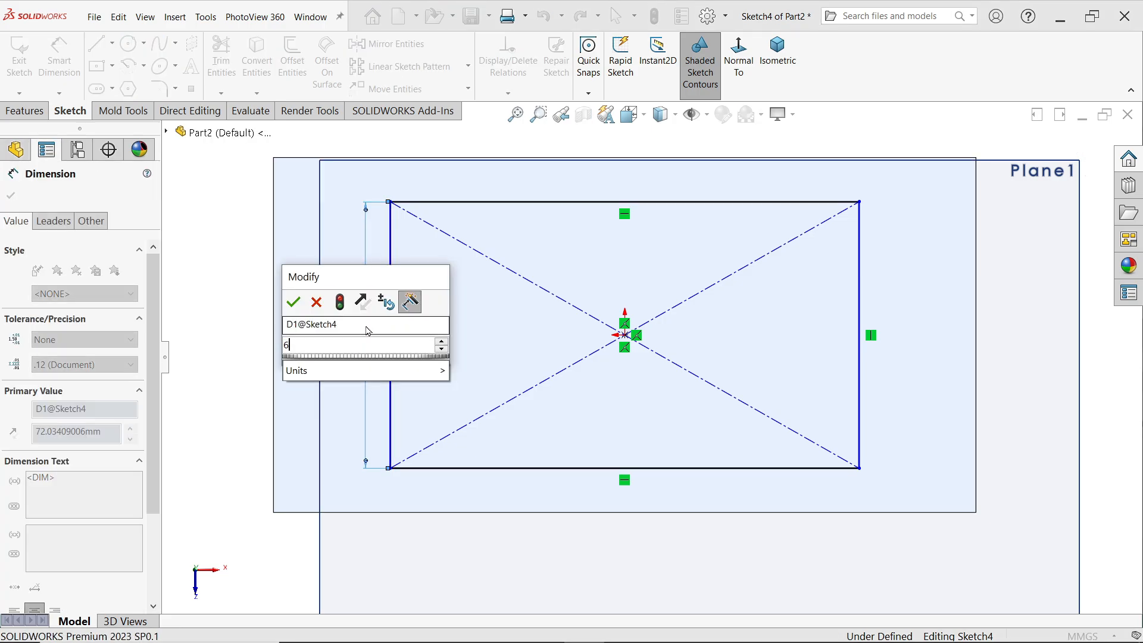
left_click(294, 303)
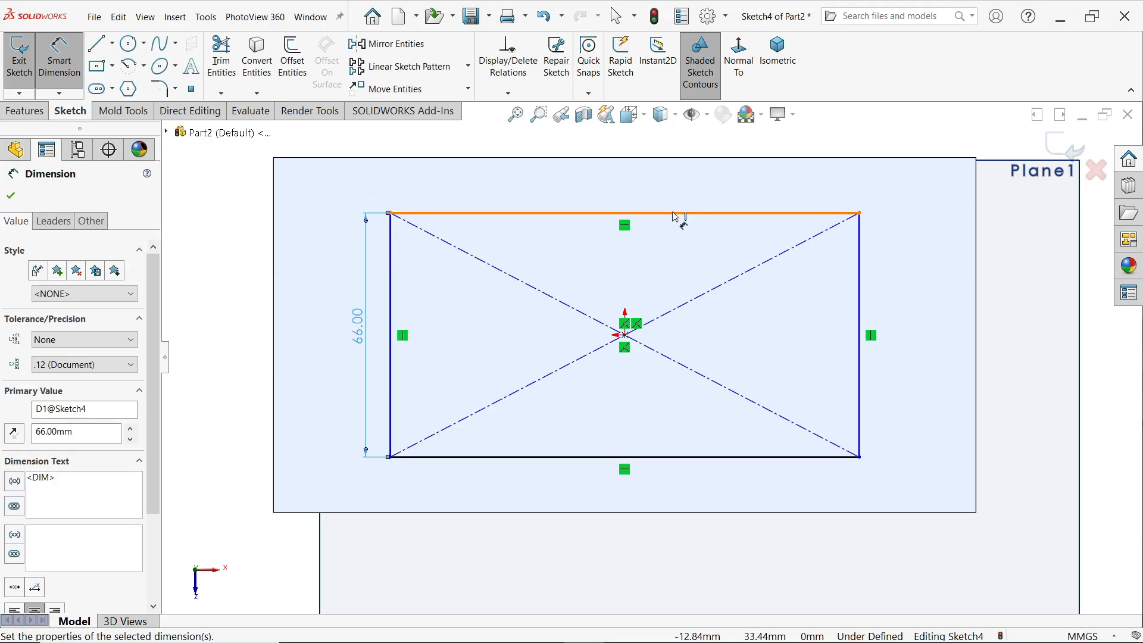
left_click(678, 214)
left_click(649, 198)
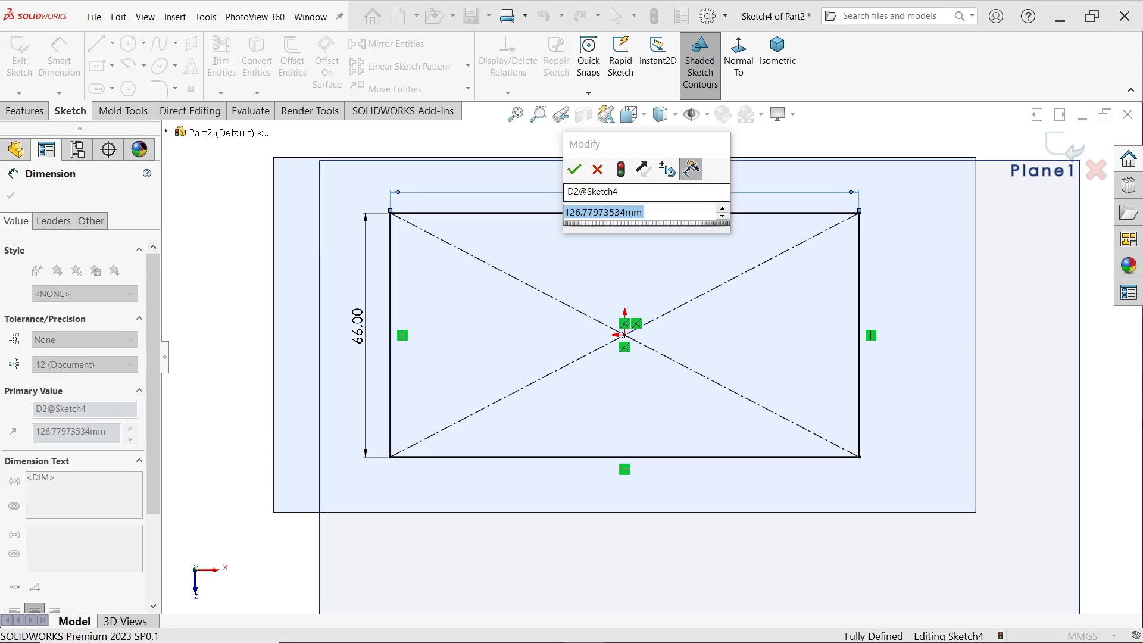
type("166")
left_click(575, 171)
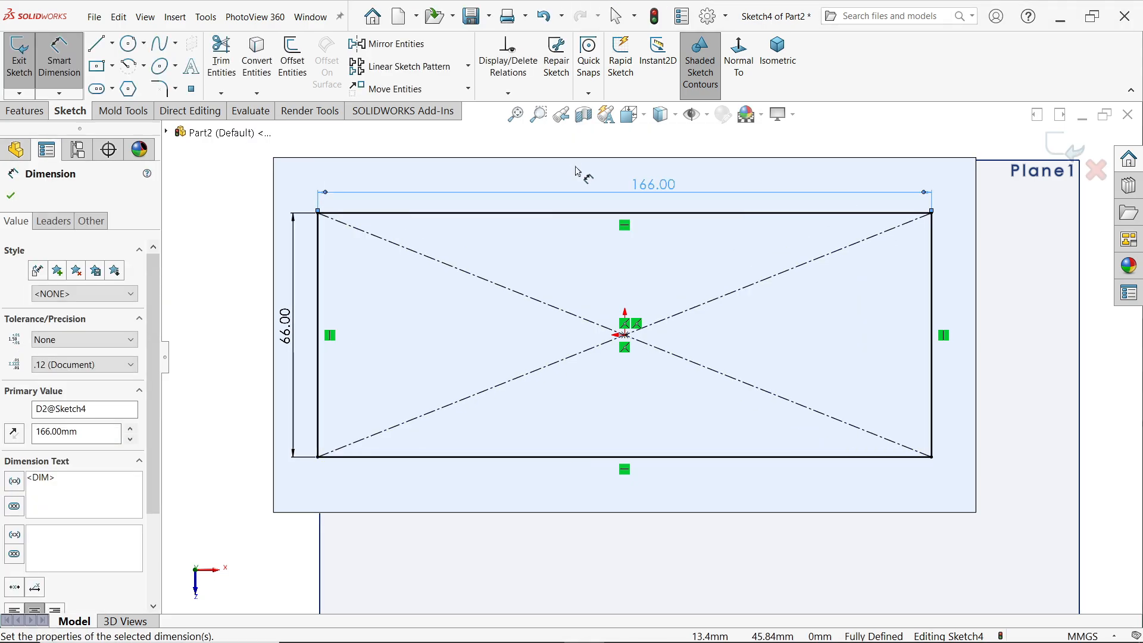
- Cut the 166 x 66 mm rectangle upward from the offset plane with a Through All Extruded Cut to form the cavity
left_click(780, 69)
left_click(25, 110)
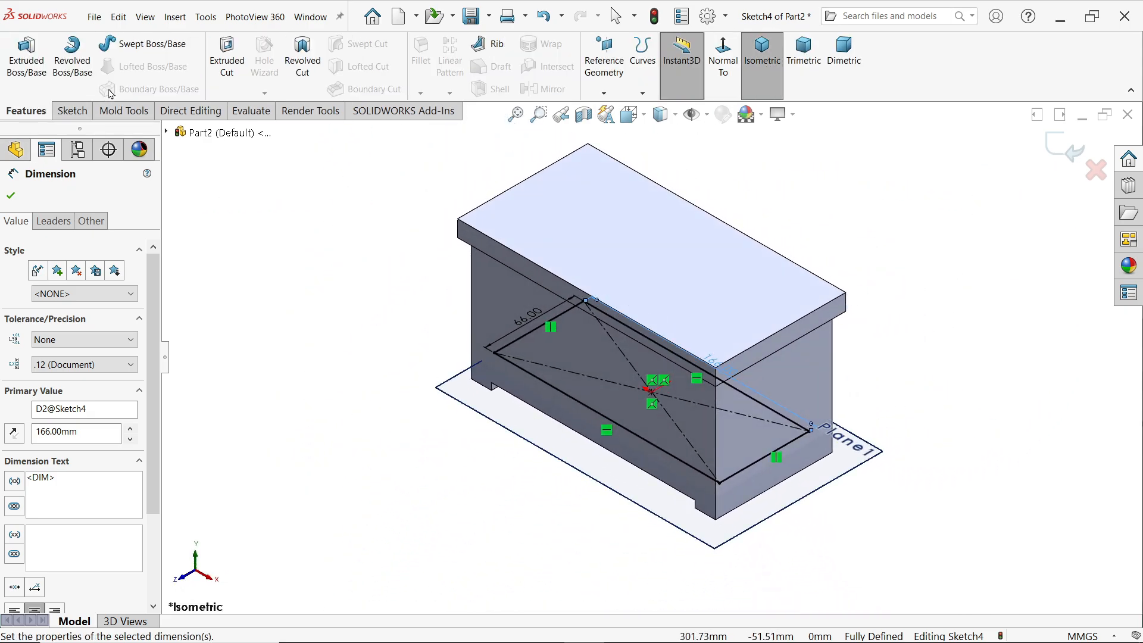
left_click(227, 59)
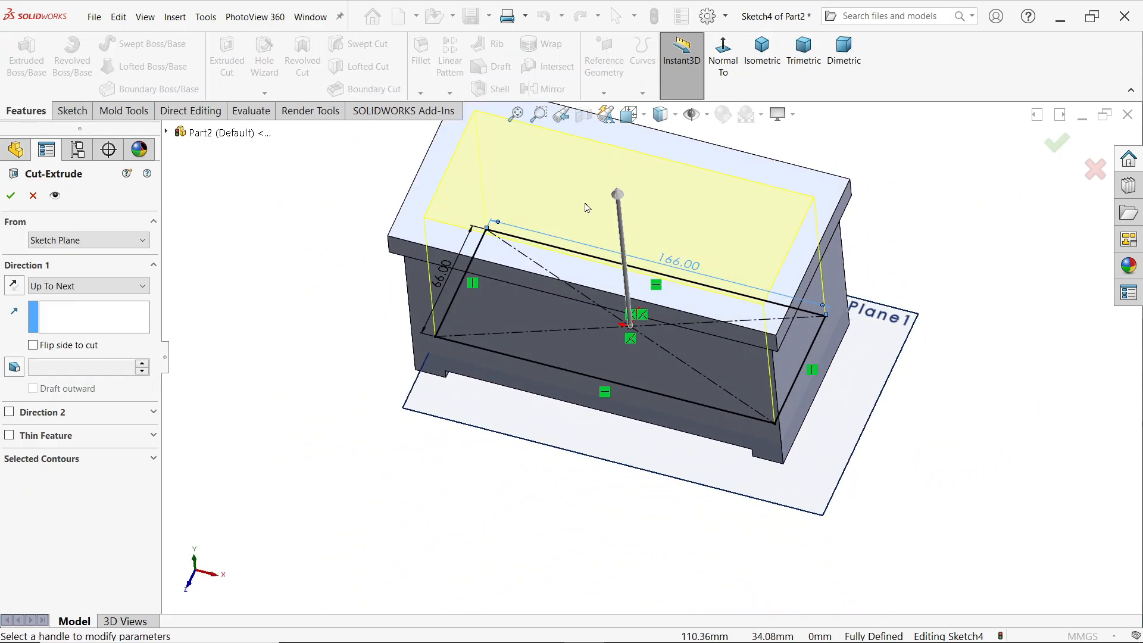
left_click(803, 57)
scroll(677, 237, "down", 3)
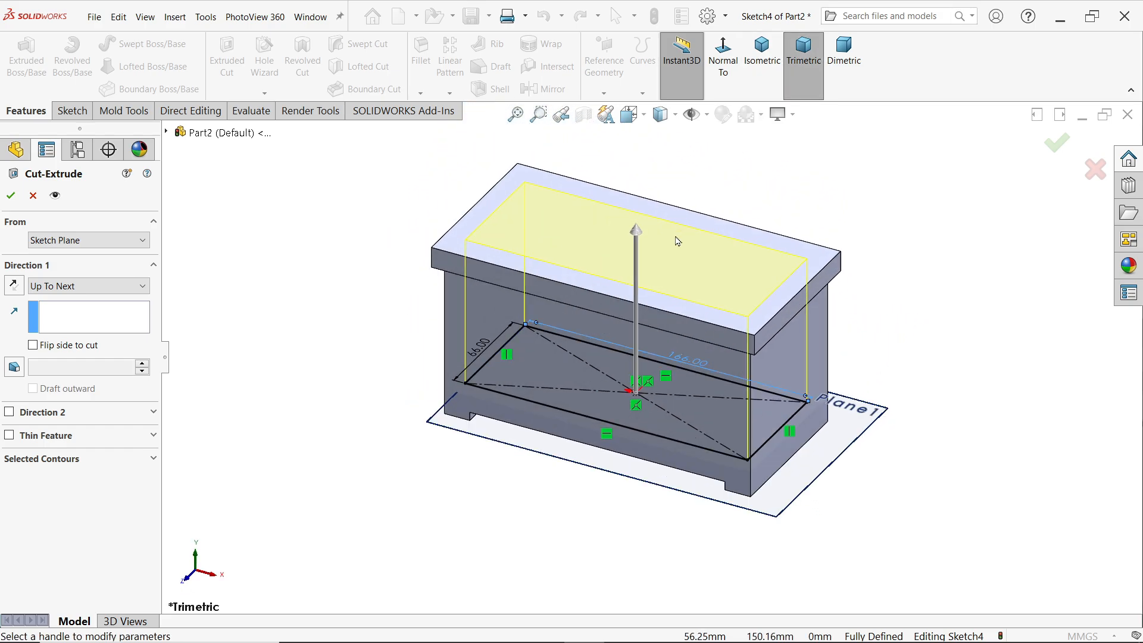
left_click(63, 287)
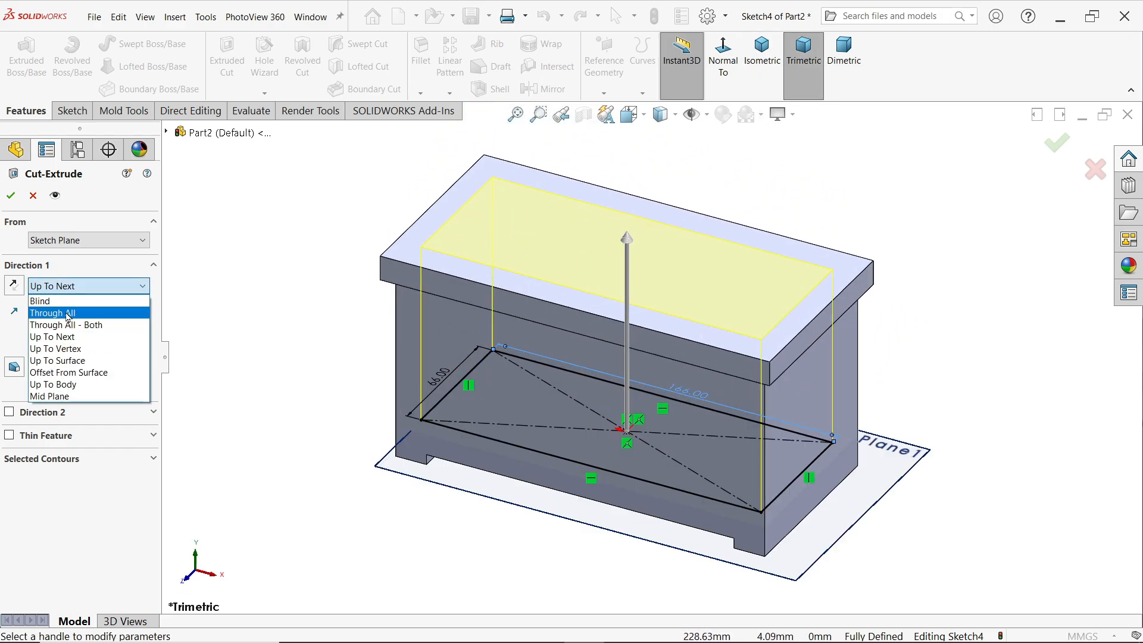
left_click(67, 313)
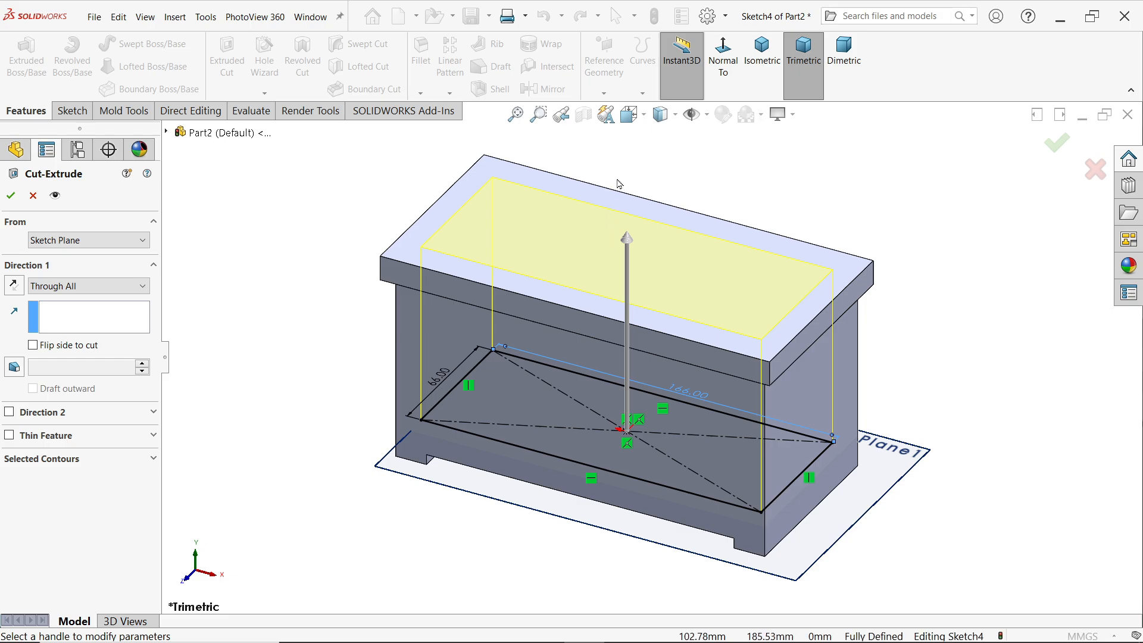
left_click(14, 203)
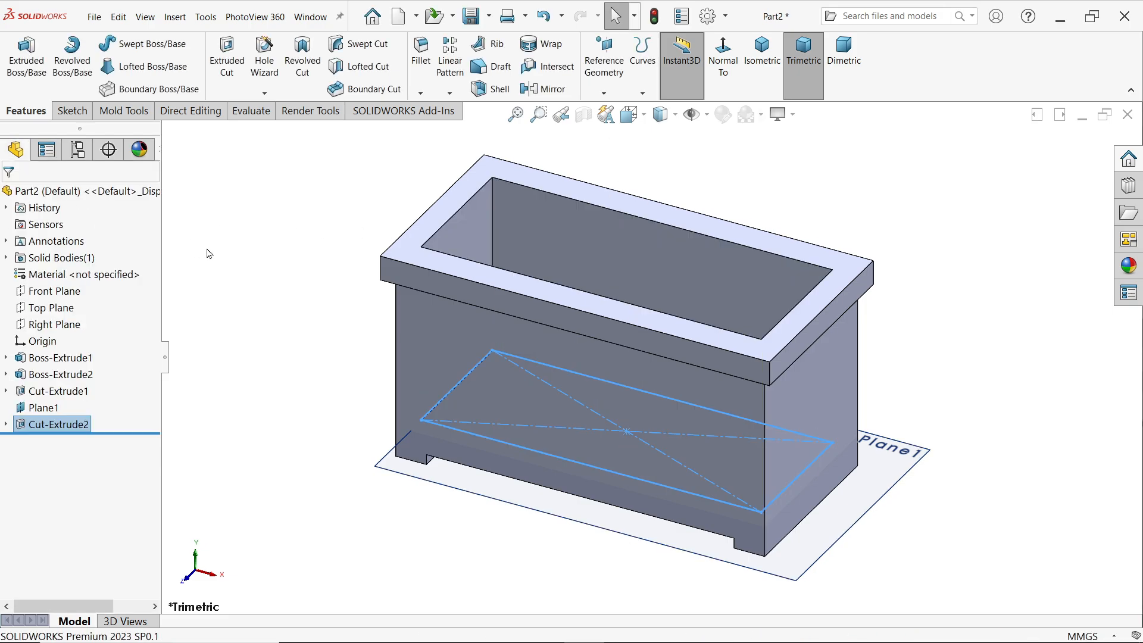
- Hide the offset reference plane and orbit around the hollowed housing
middle_click_drag(381, 197, 911, 419)
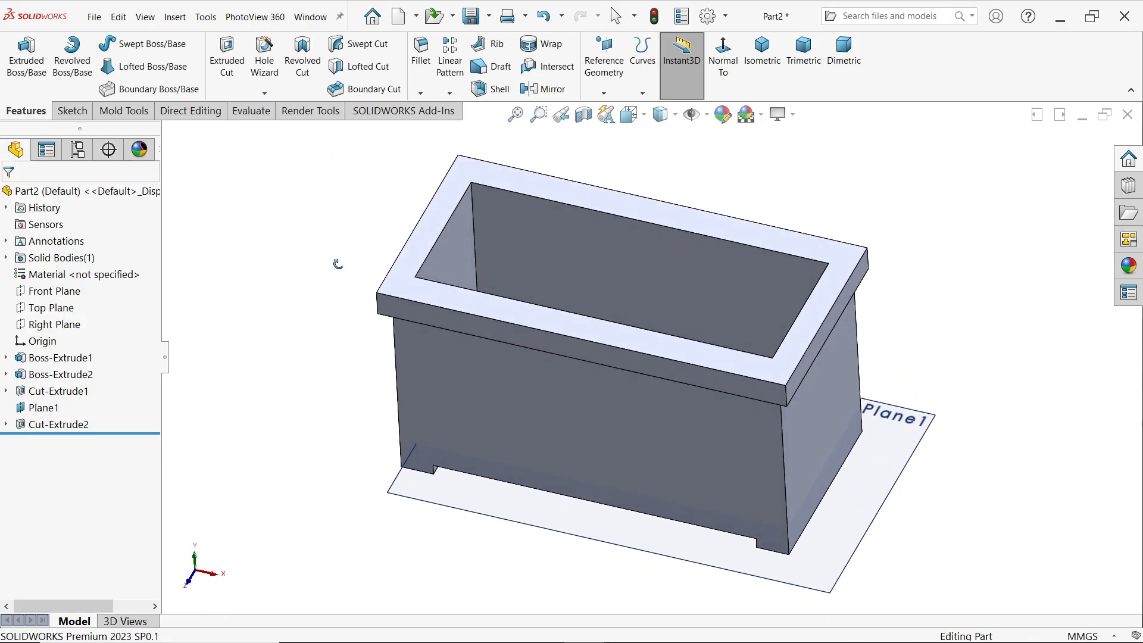
left_click(912, 421)
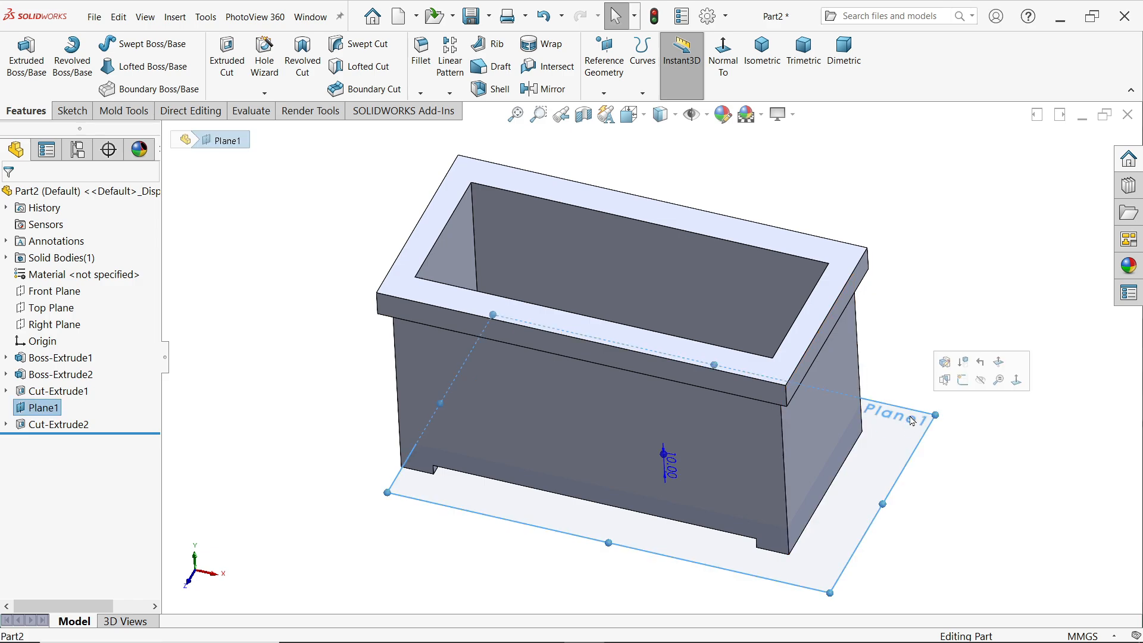
left_click(981, 381)
mouse_move(983, 386)
middle_mouse_down()
mouse_move(962, 150)
mouse_move(881, 250)
middle_mouse_up()
- Switch to the Exercise 197.1 drawing and examine sections A-A and B-B and the plan view for the remaining feature dimensions
key("alt+Tab")
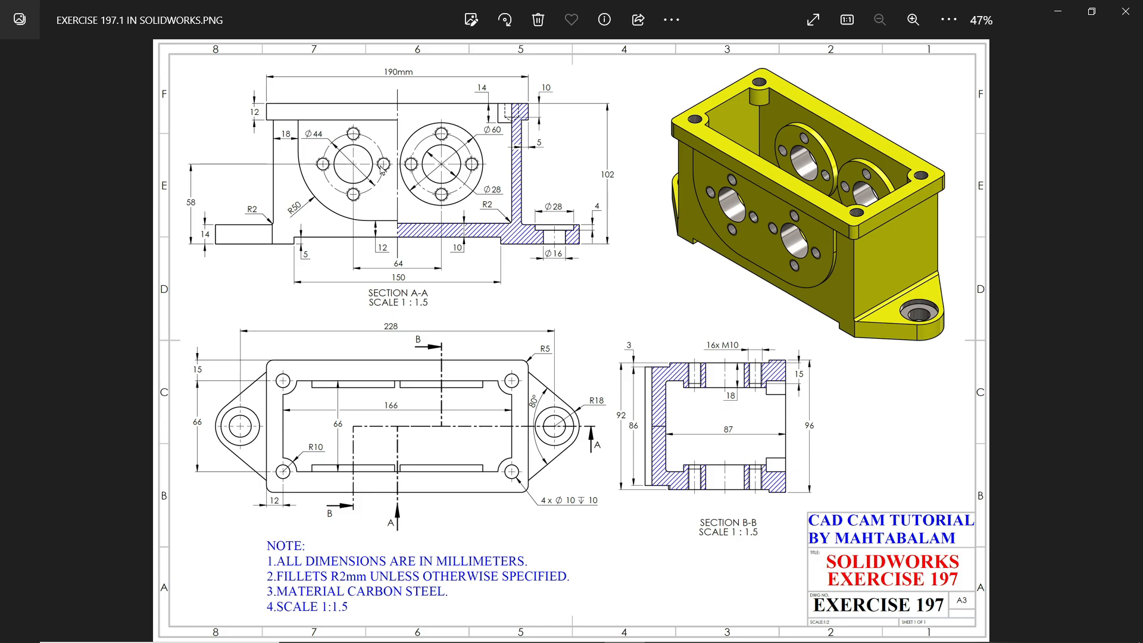
scroll(382, 169, "up", 3)
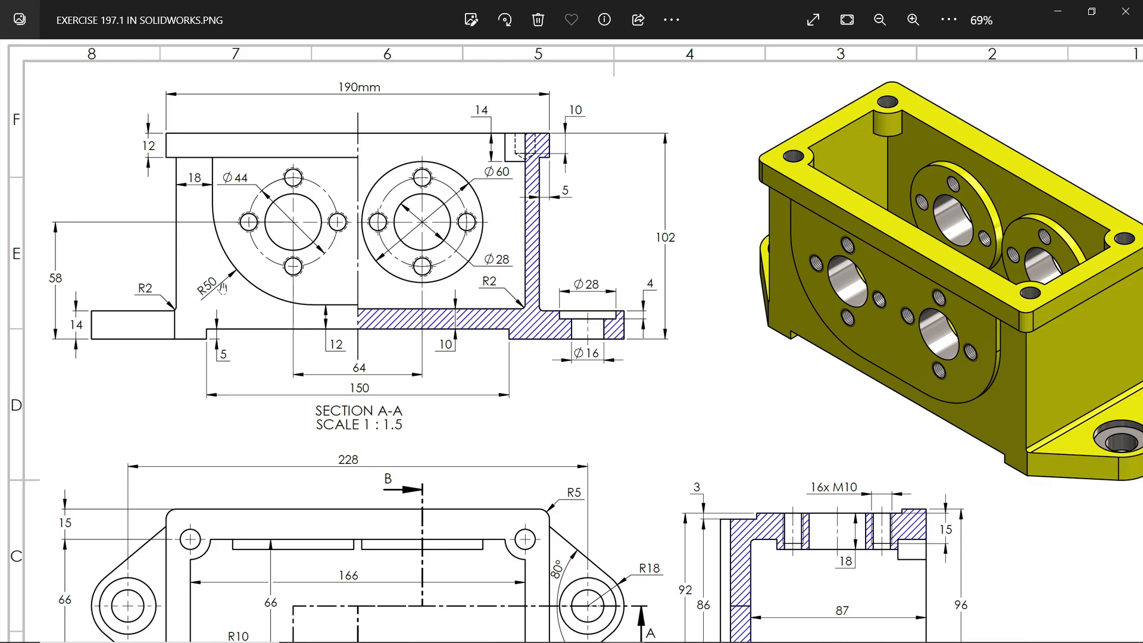
scroll(758, 509, "up", 4)
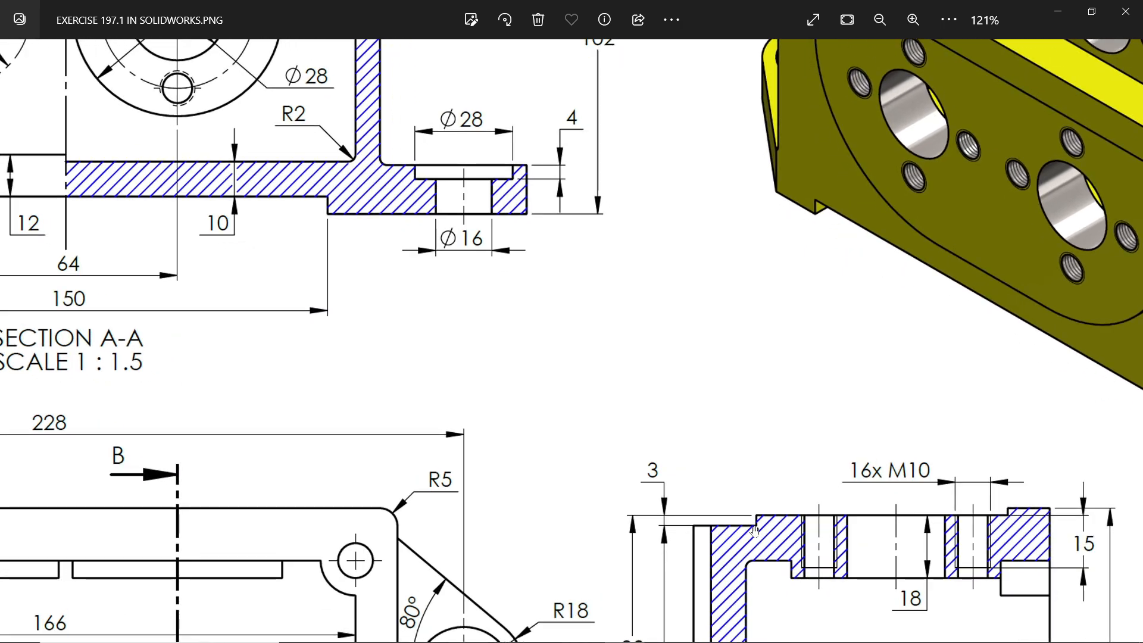
mouse_move(724, 531)
left_mouse_down()
mouse_move(670, 288)
mouse_move(677, 259)
left_mouse_up()
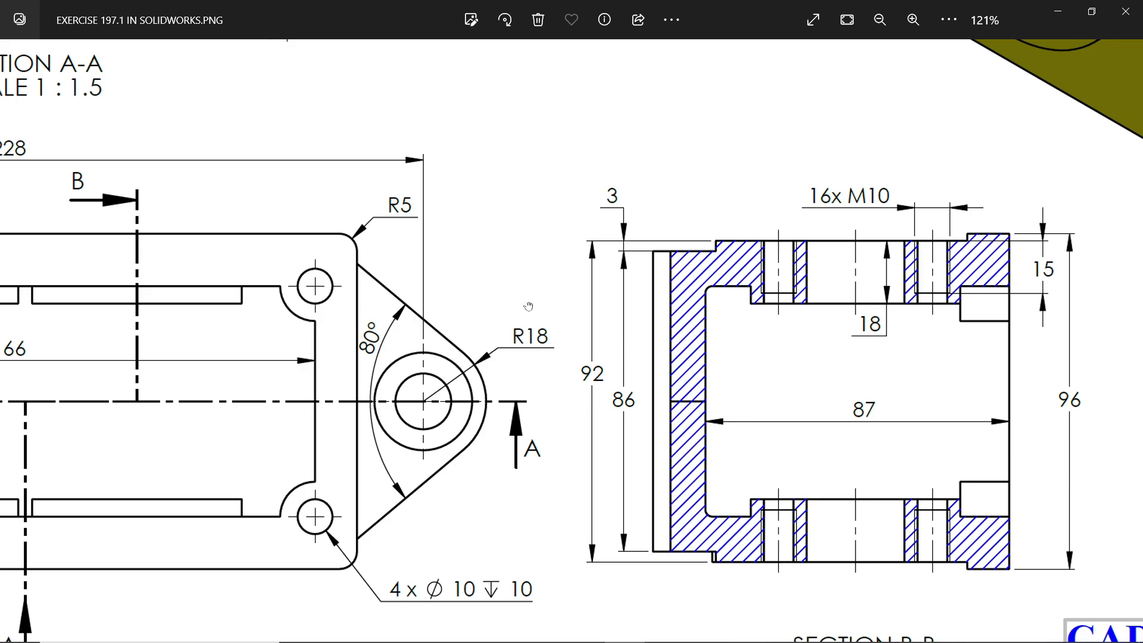
left_click_drag(528, 306, 803, 341)
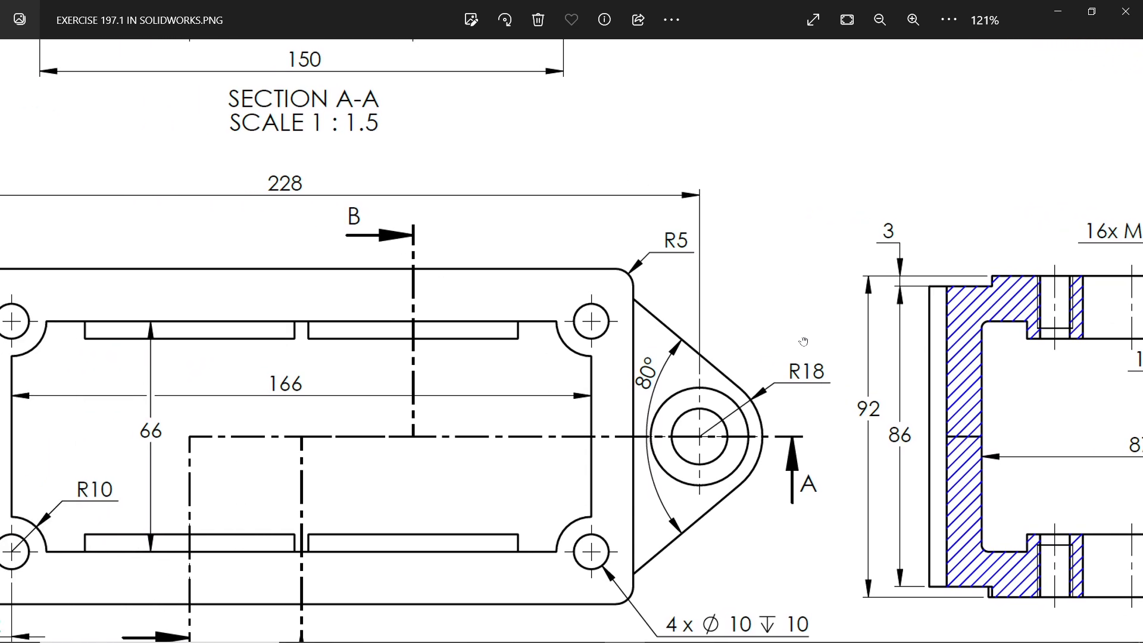
left_click_drag(599, 366, 732, 257)
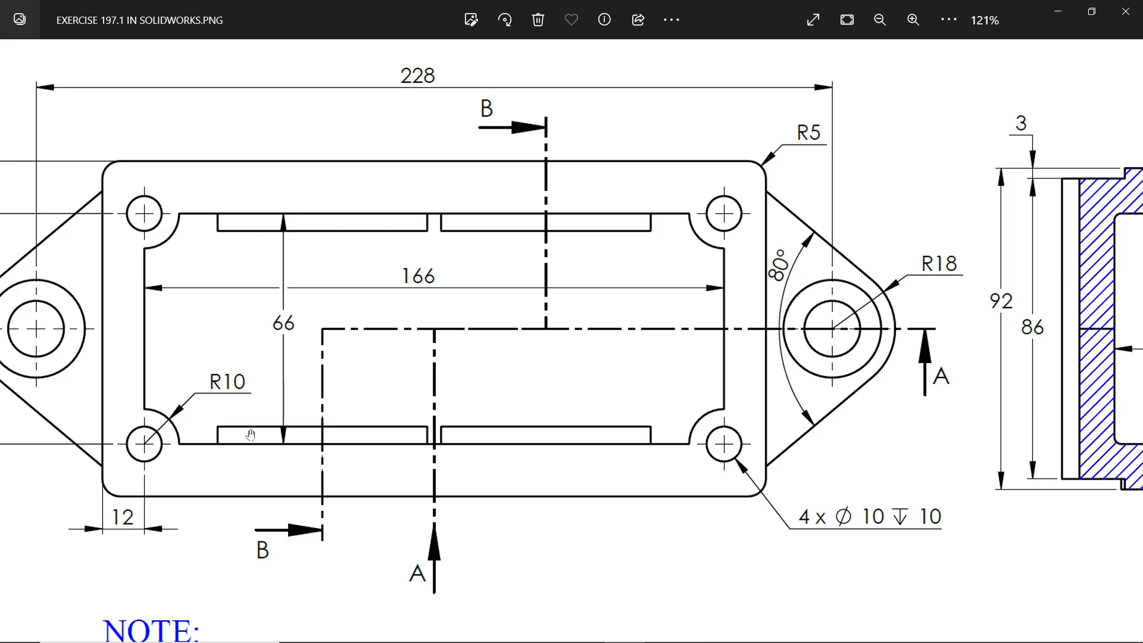
scroll(602, 246, "up", 5)
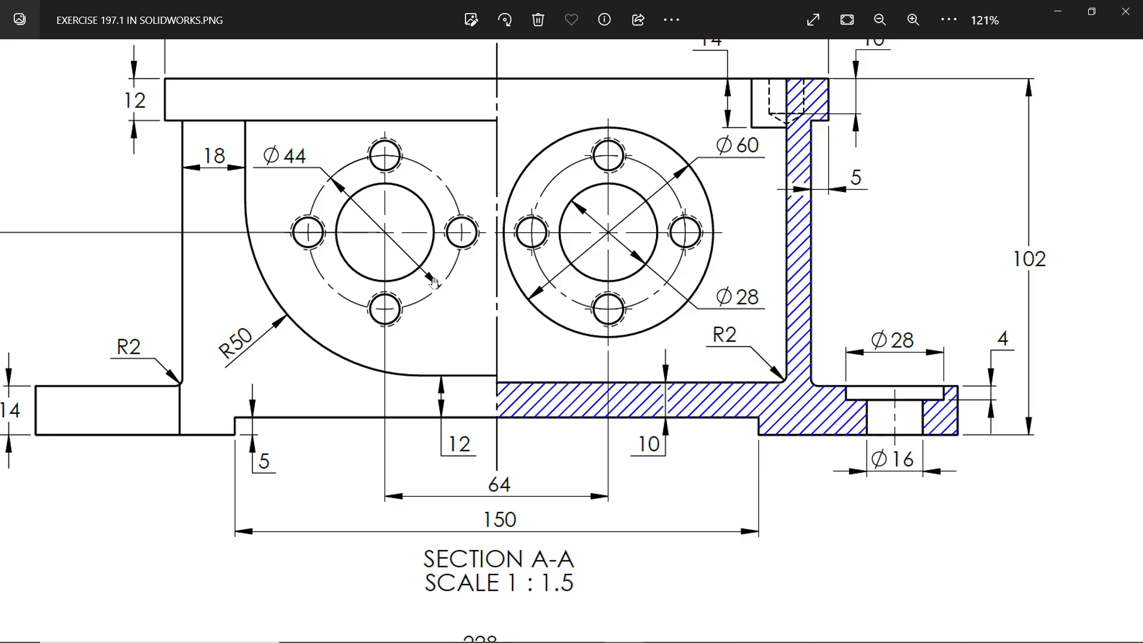
mouse_move(517, 352)
left_mouse_down()
mouse_move(505, 336)
mouse_move(536, 345)
mouse_move(619, 334)
mouse_move(662, 309)
left_mouse_up()
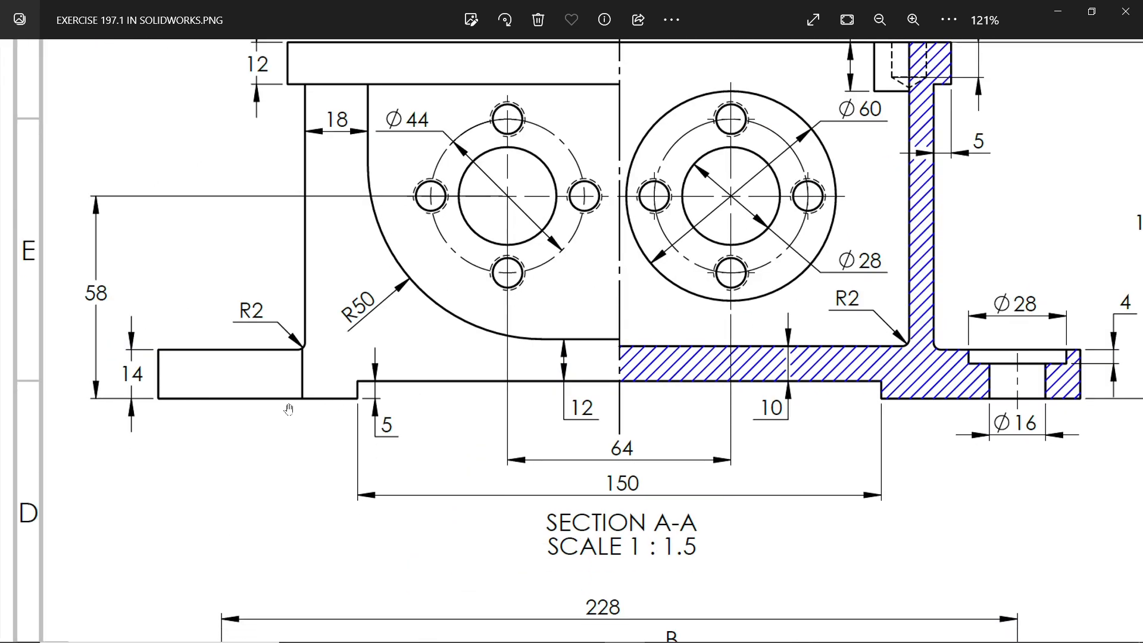
- Examine sections A-A and B-B of the drawing for the side pad's outline and 3 mm thickness, and return to the part
left_click_drag(547, 280, 320, 288)
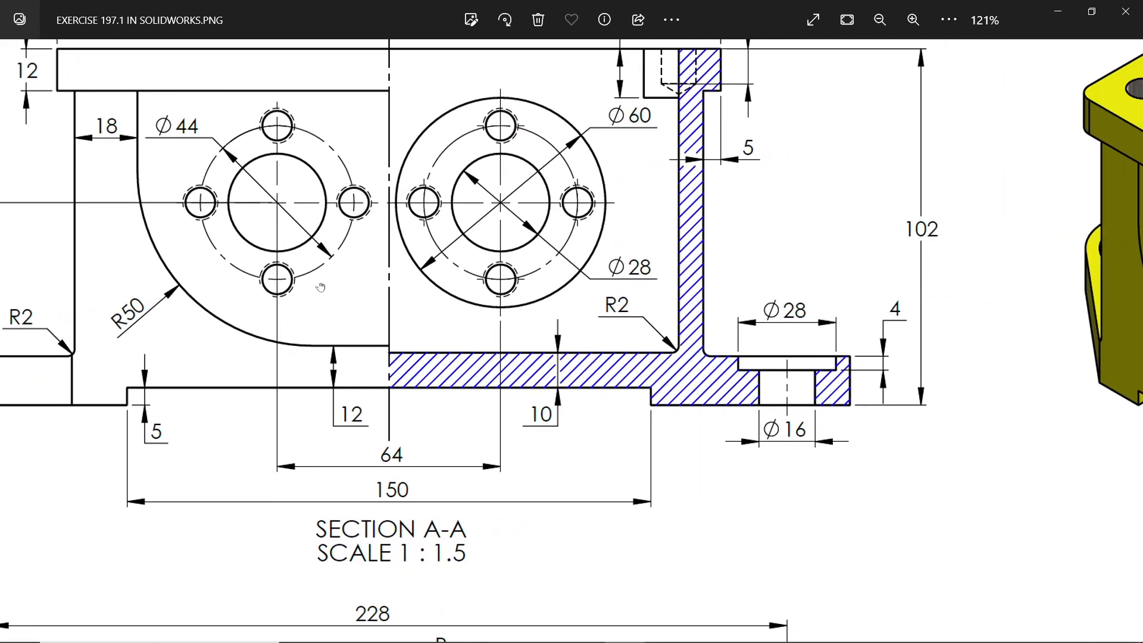
left_click_drag(566, 369, 286, 264)
left_click_drag(685, 306, 549, 52)
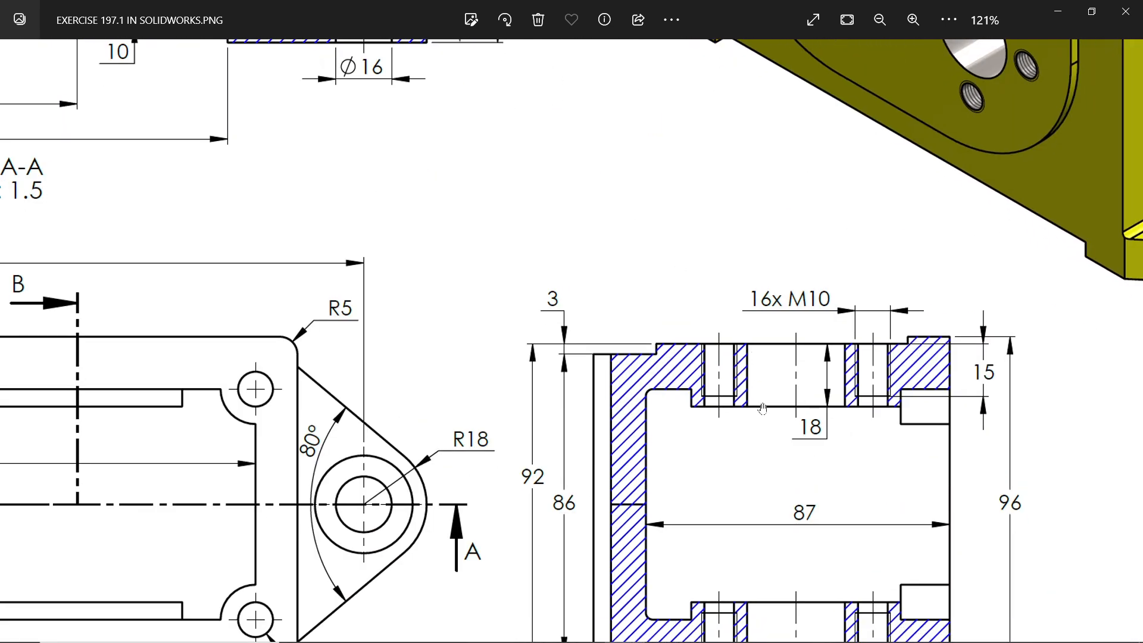
left_click_drag(762, 408, 764, 355)
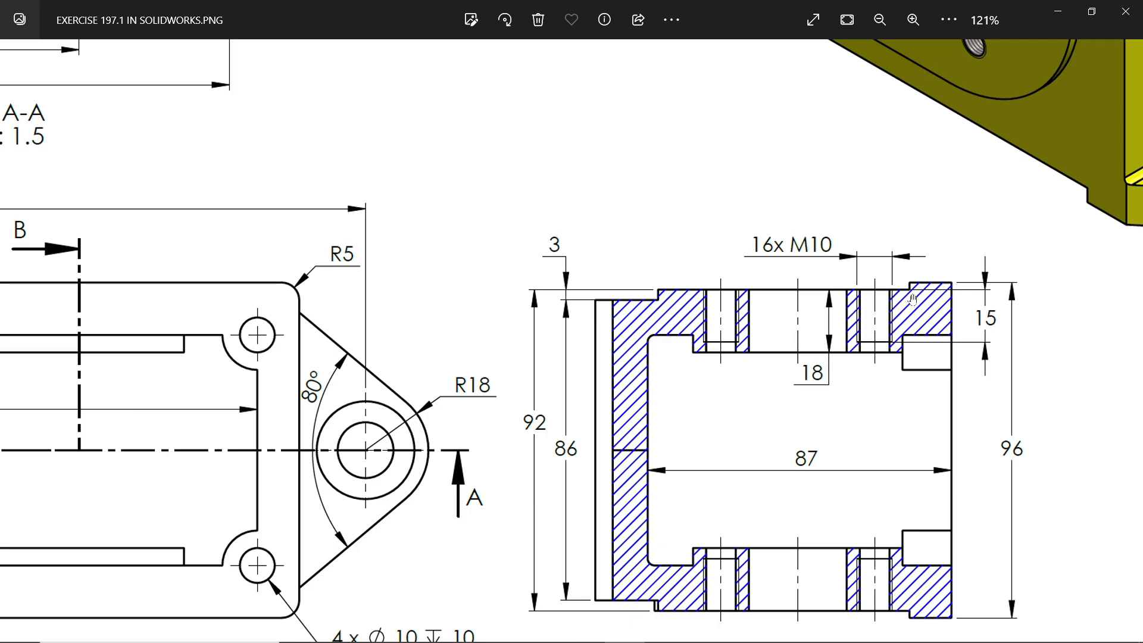
left_click(1060, 15)
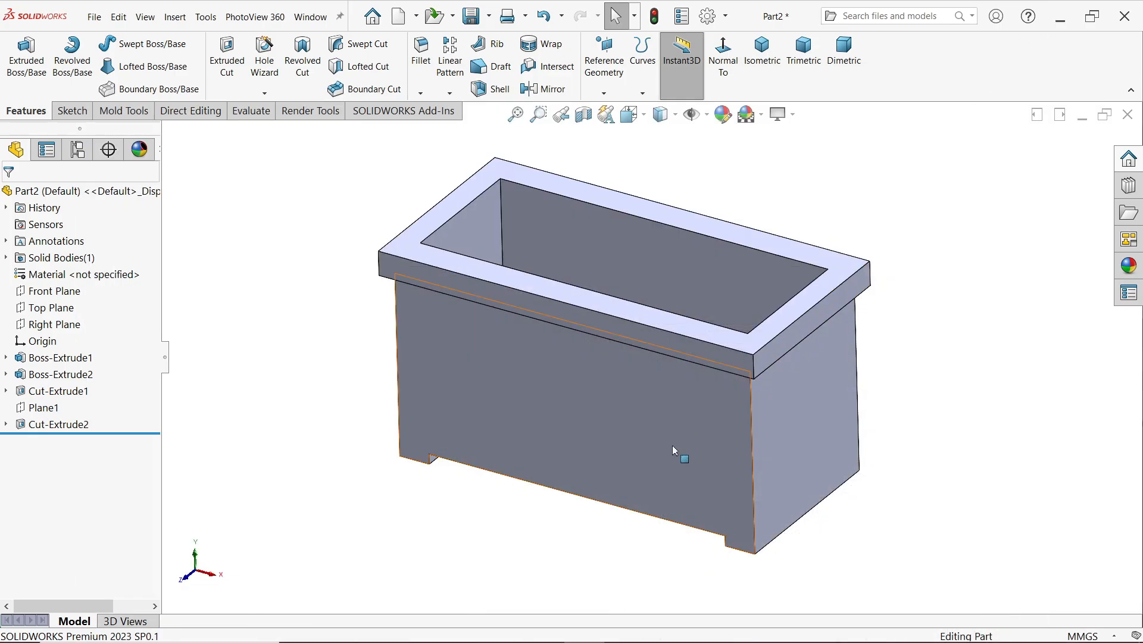
- Start a sketch on the body's front face and draw a center rectangle about 124 mm wide near its middle
left_click(598, 427)
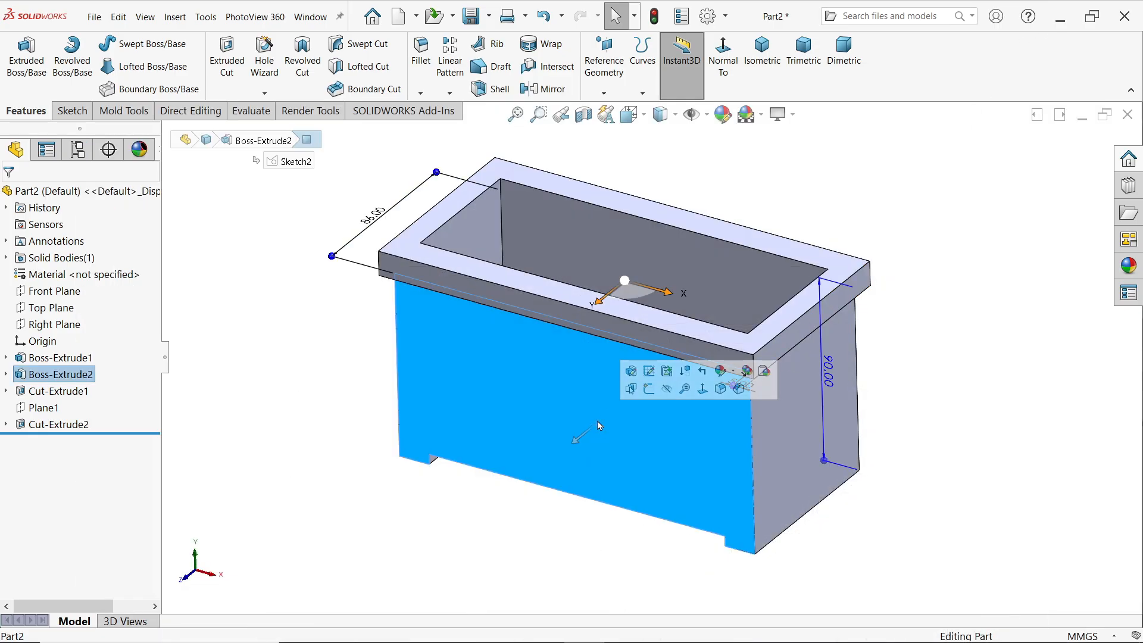
left_click(646, 391)
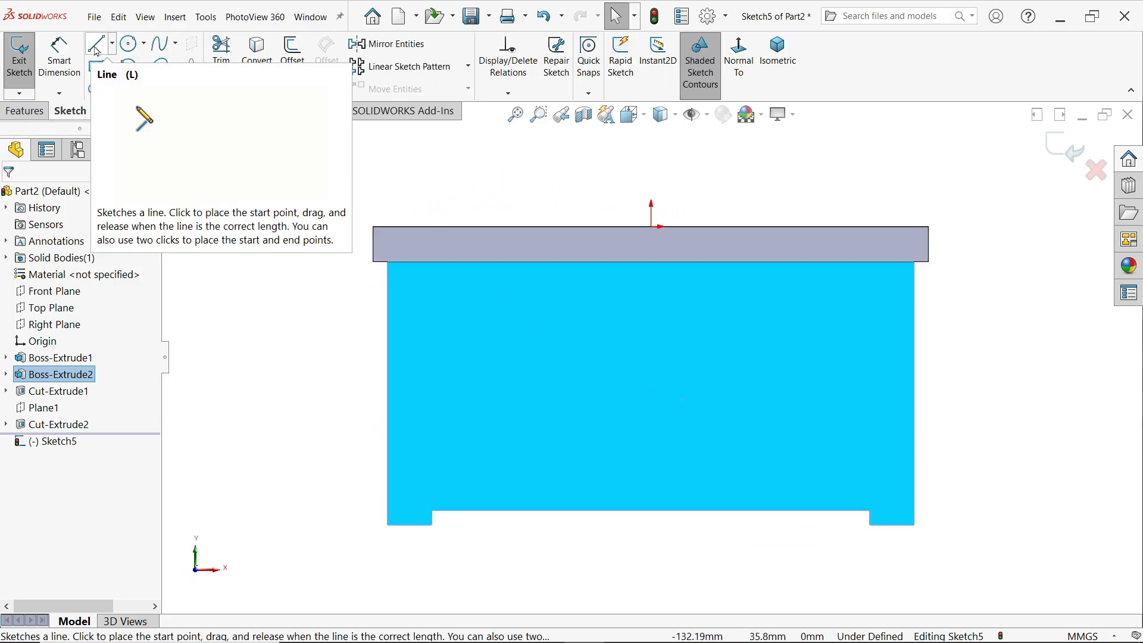
left_click(112, 66)
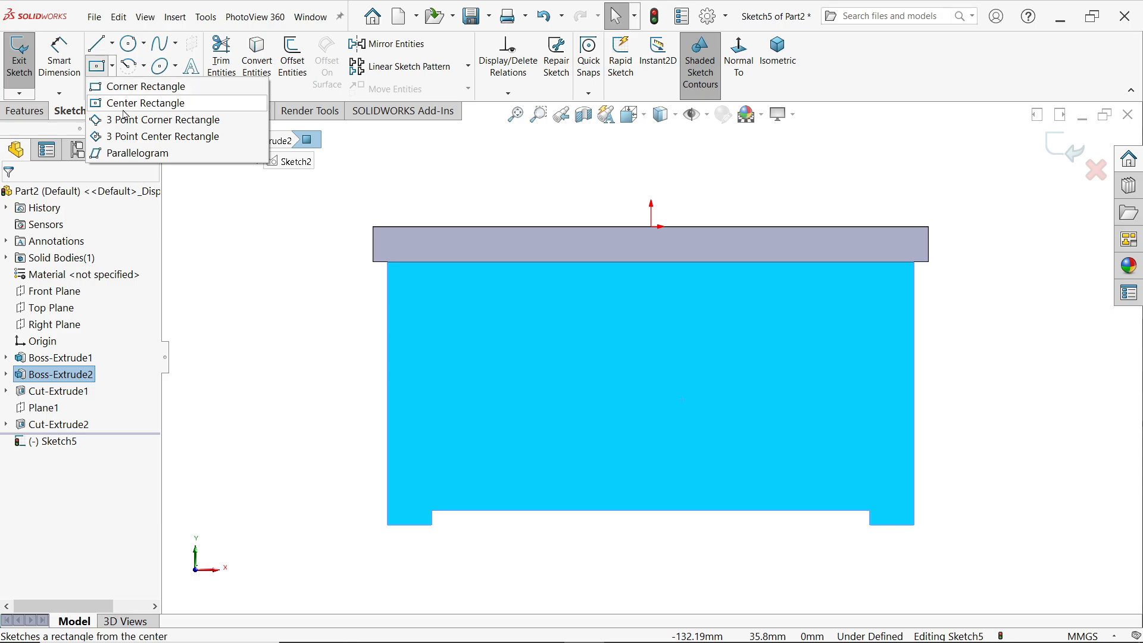
left_click(122, 104)
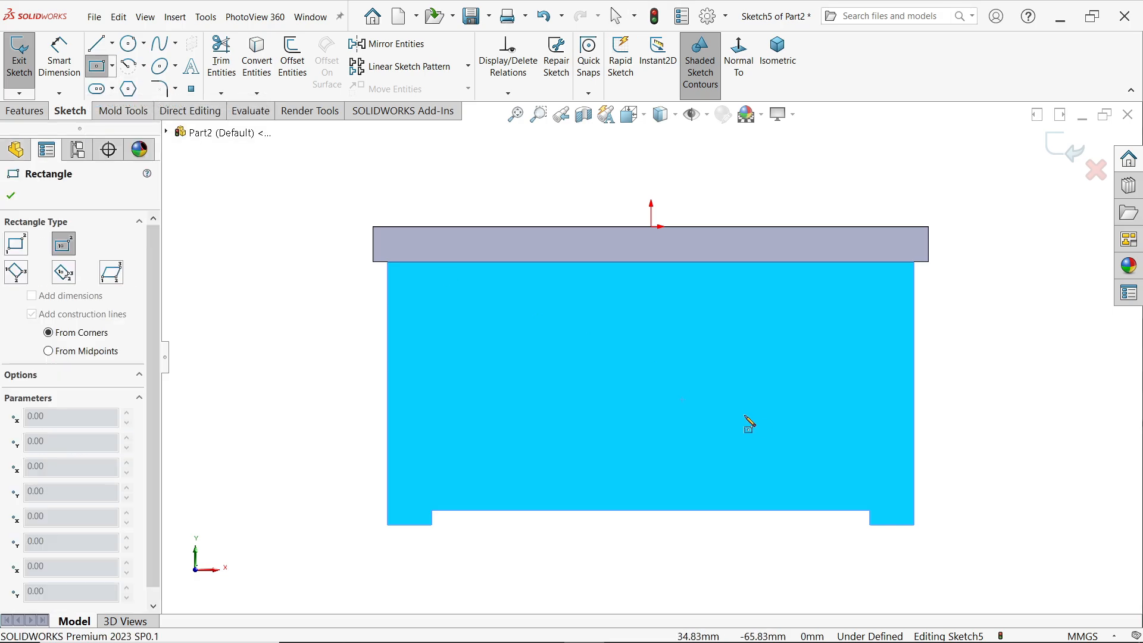
left_click(651, 393)
left_click(833, 315)
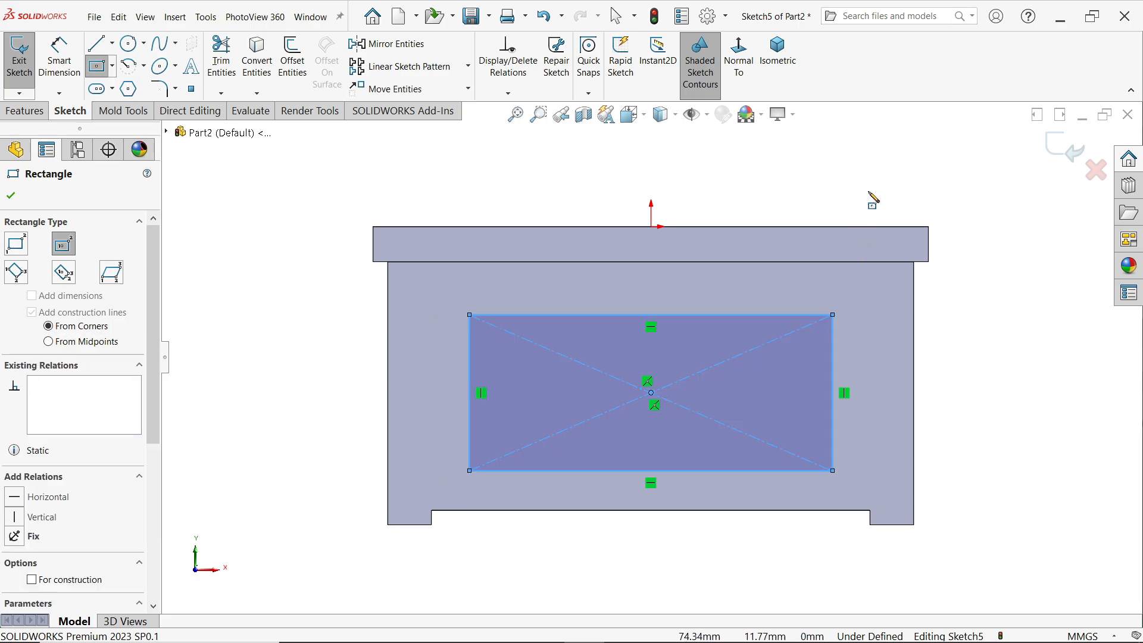
right_click(873, 200)
left_click(906, 197)
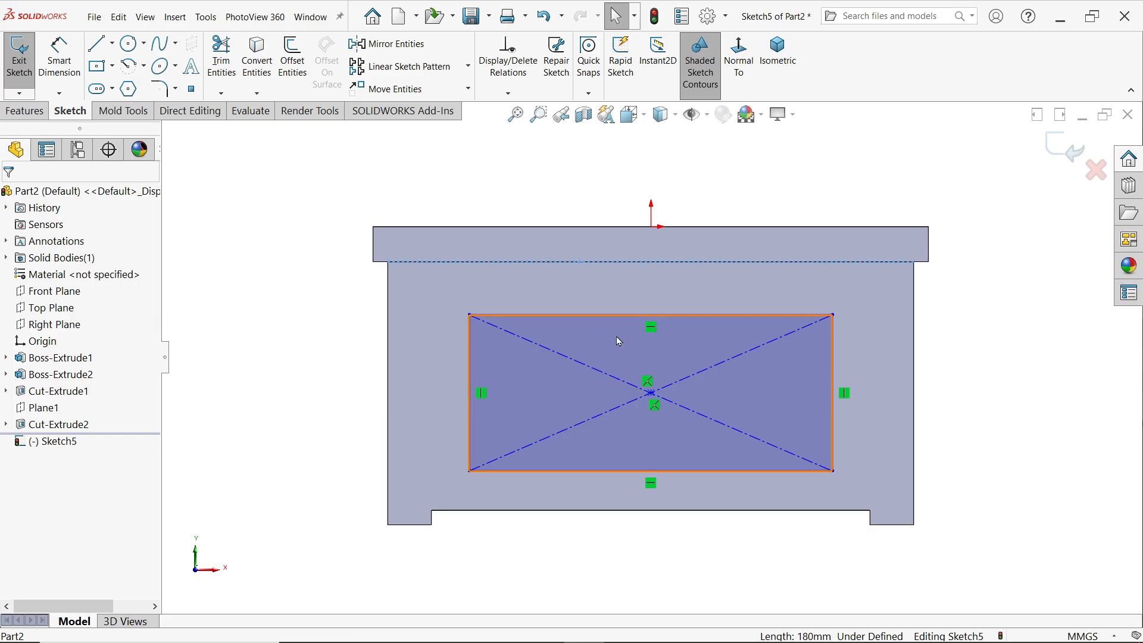
- Make the rectangle's upper line collinear with the body's upper edge just below the flange
left_click(631, 261)
left_click(634, 315, "ctrl")
left_click(667, 261)
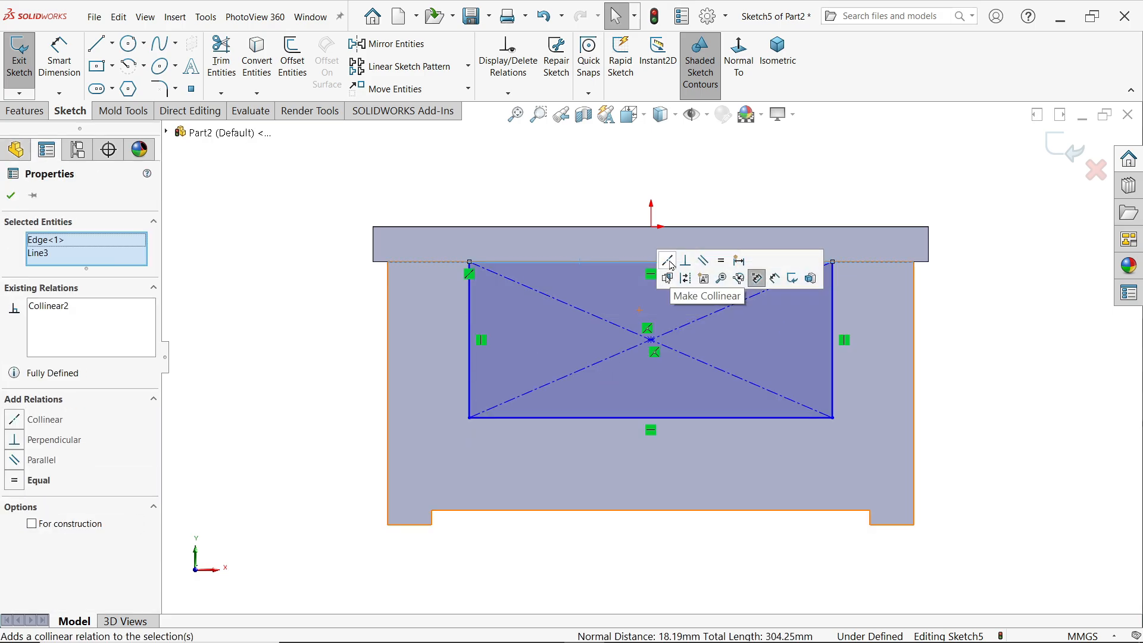
left_click(548, 191)
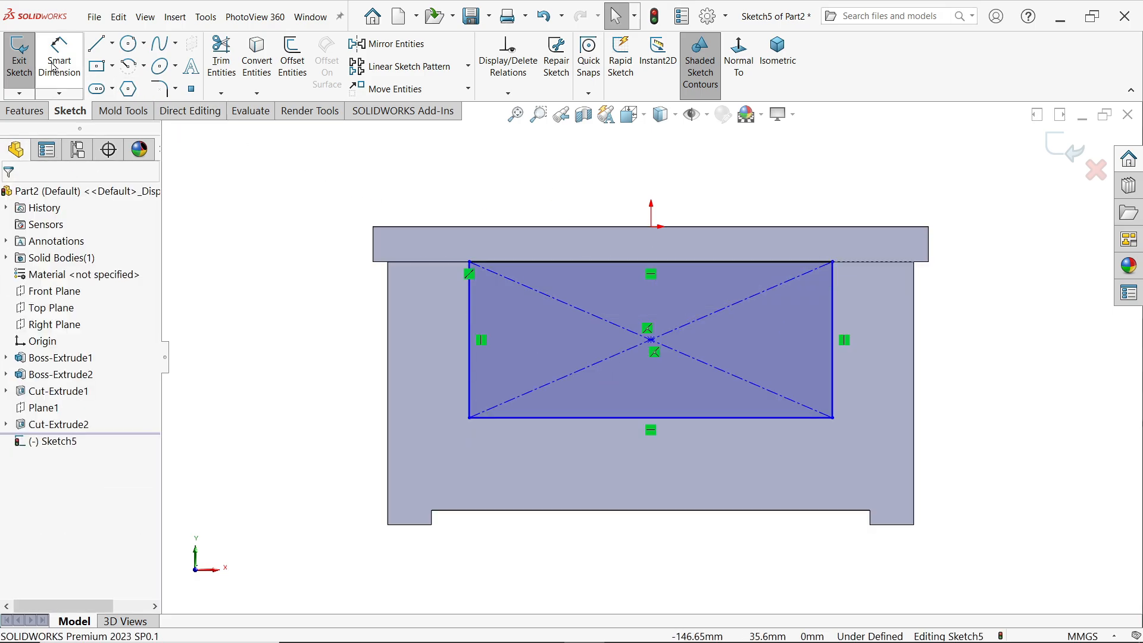
- Round both lower corners of the rectangle with 50 mm sketch fillets
left_click(165, 95)
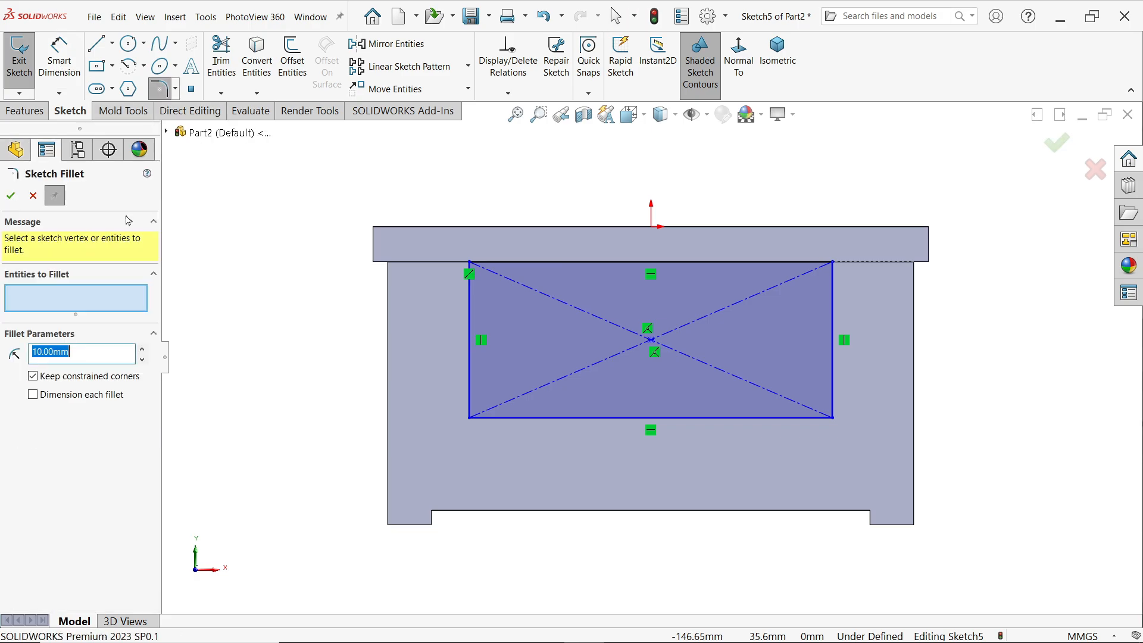
type("50")
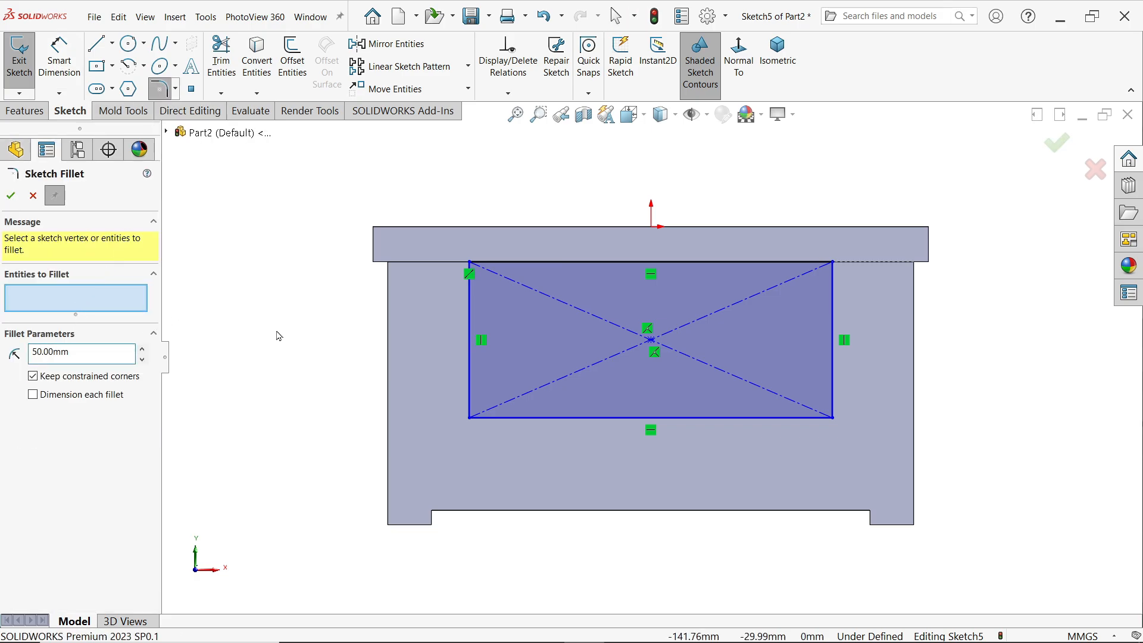
left_click(472, 420)
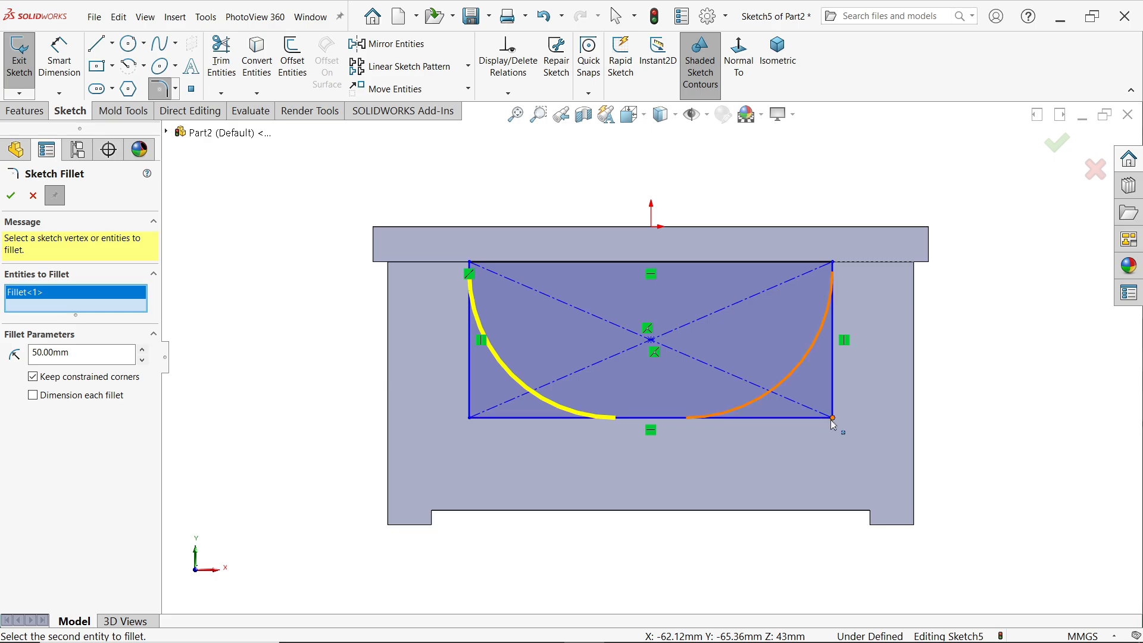
left_click(833, 425)
left_click(11, 195)
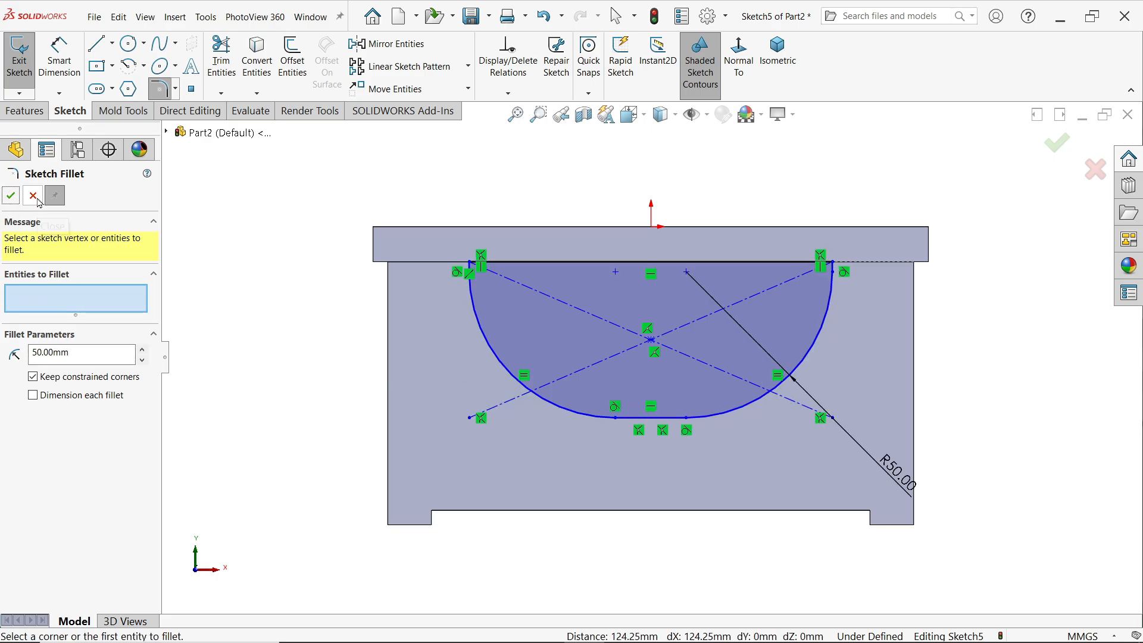
left_click(32, 195)
- Stretch the rounded profile downward by its center point and dimension its left side 18 mm from the body's left edge
scroll(658, 347, "down", 1)
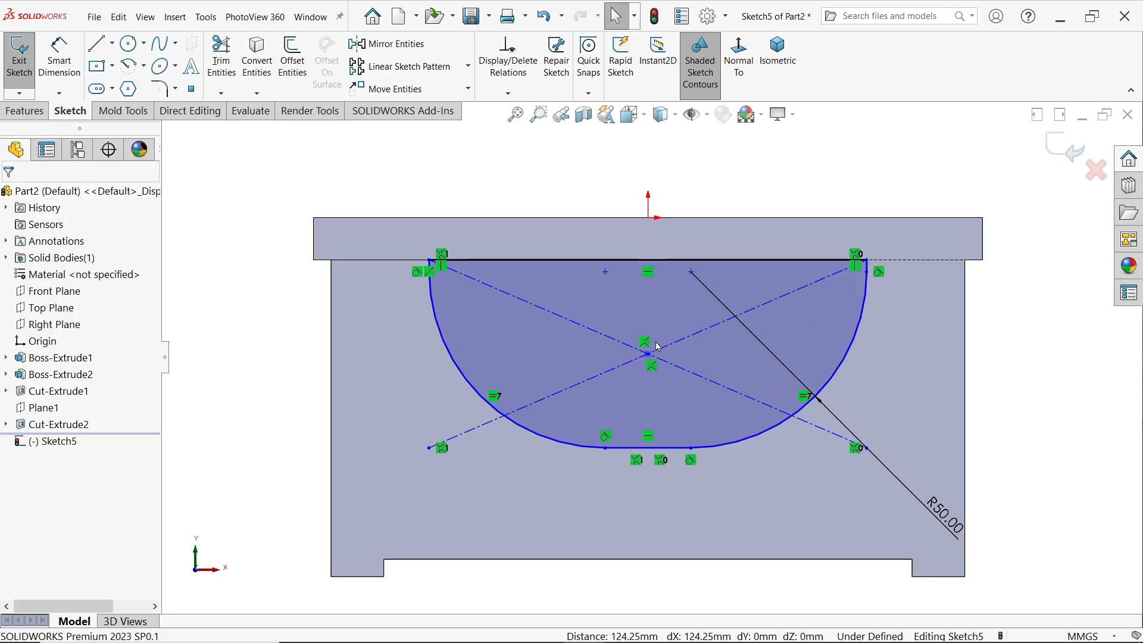
left_click_drag(649, 355, 628, 391)
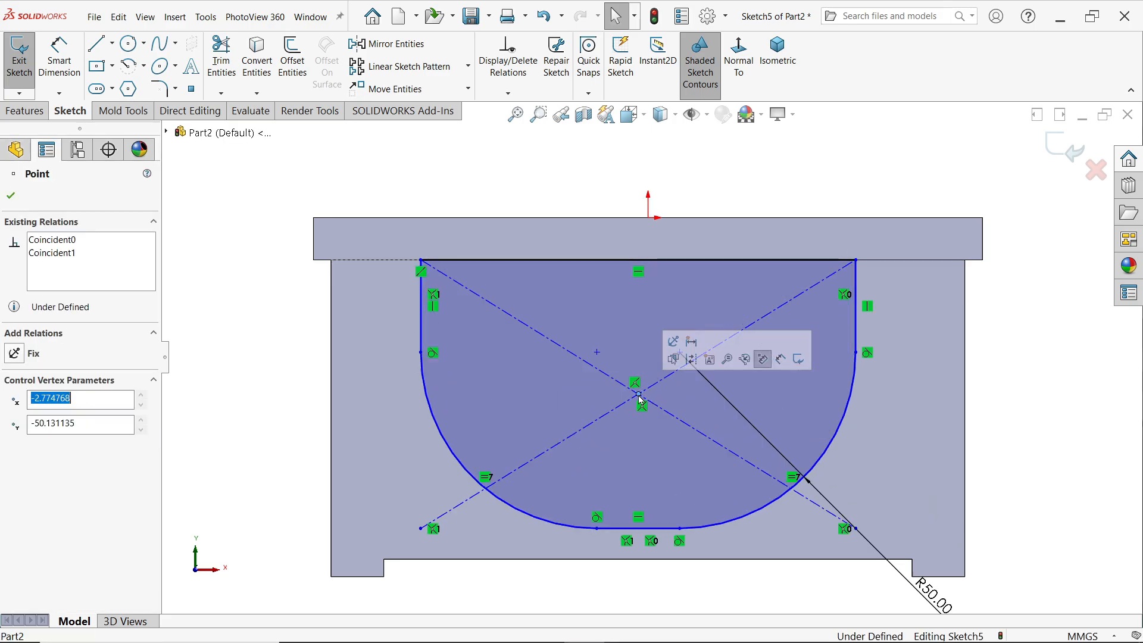
left_click(60, 57)
left_click(424, 338)
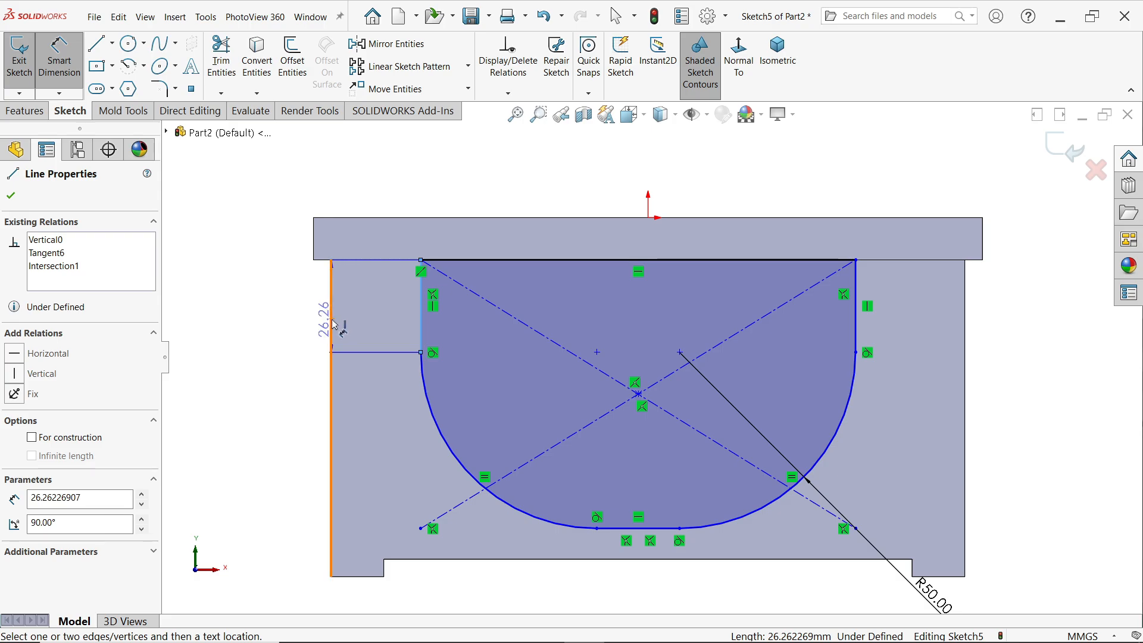
left_click(332, 315)
left_click(365, 341)
type("18")
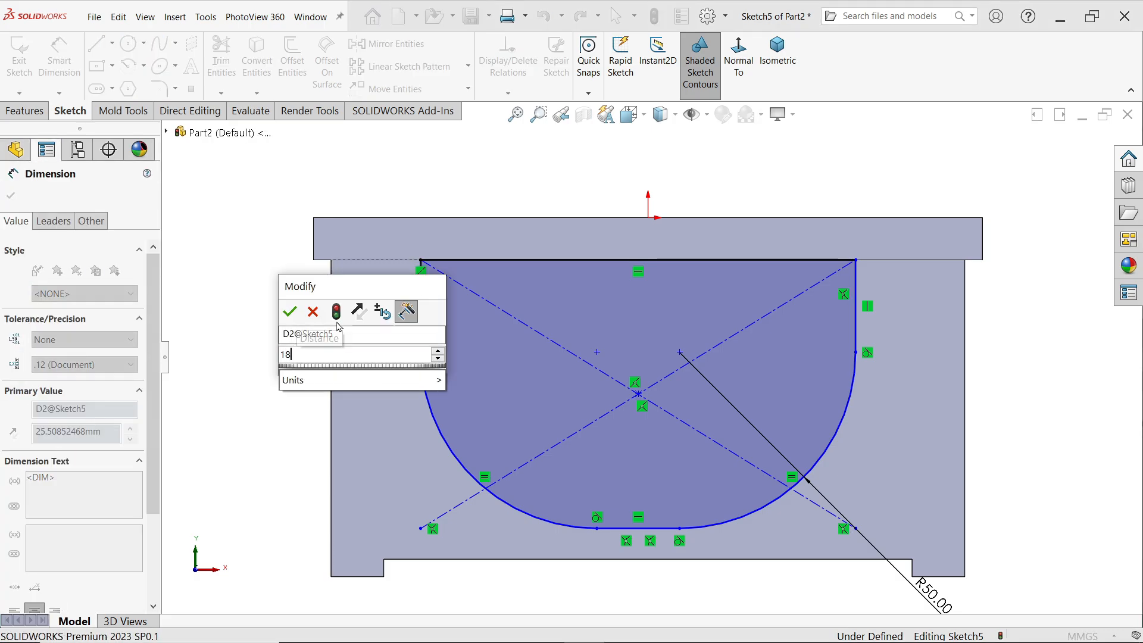
left_click(289, 309)
- Dimension the profile's lower line 12 mm above the upper edge of the bottom recess
scroll(535, 550, "down", 4)
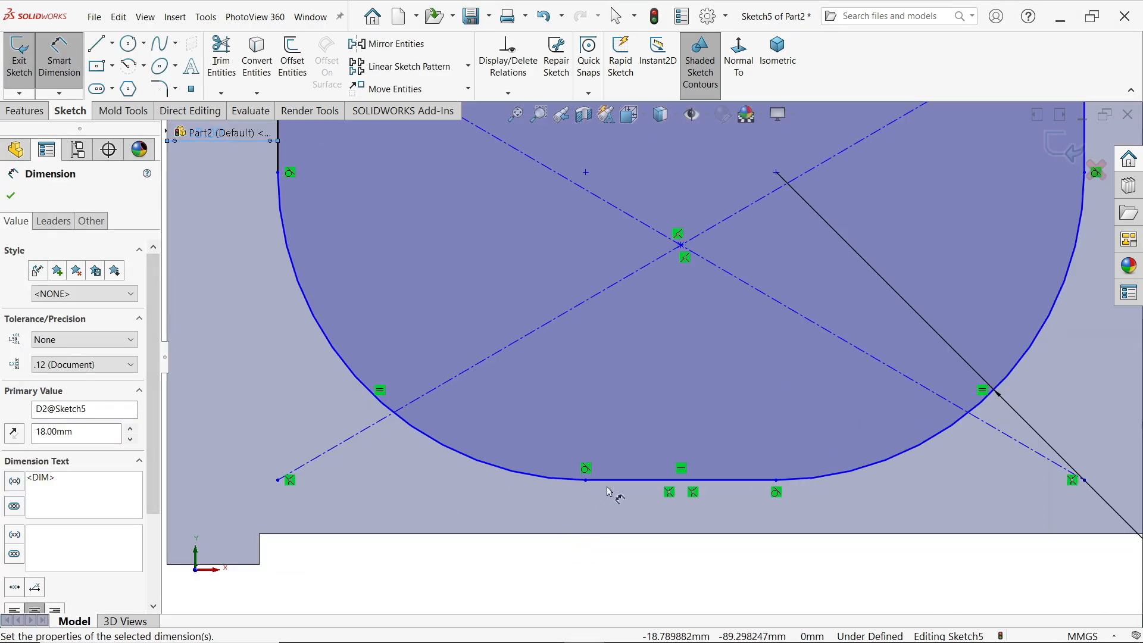
left_click(620, 481)
left_click(619, 536)
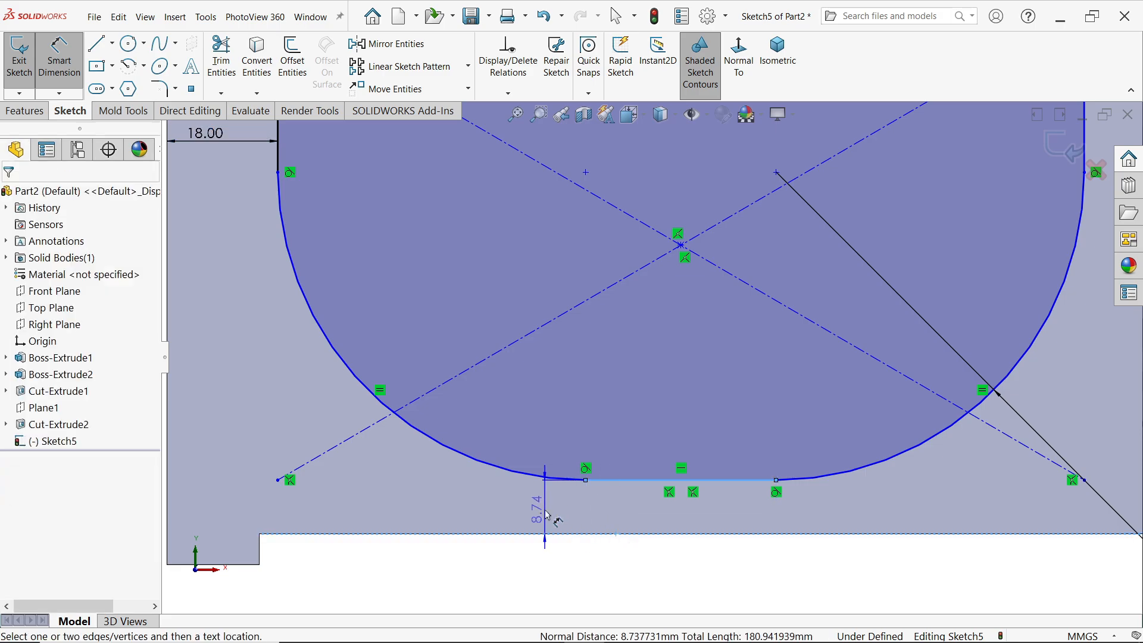
left_click(543, 500)
type("12")
key("Return")
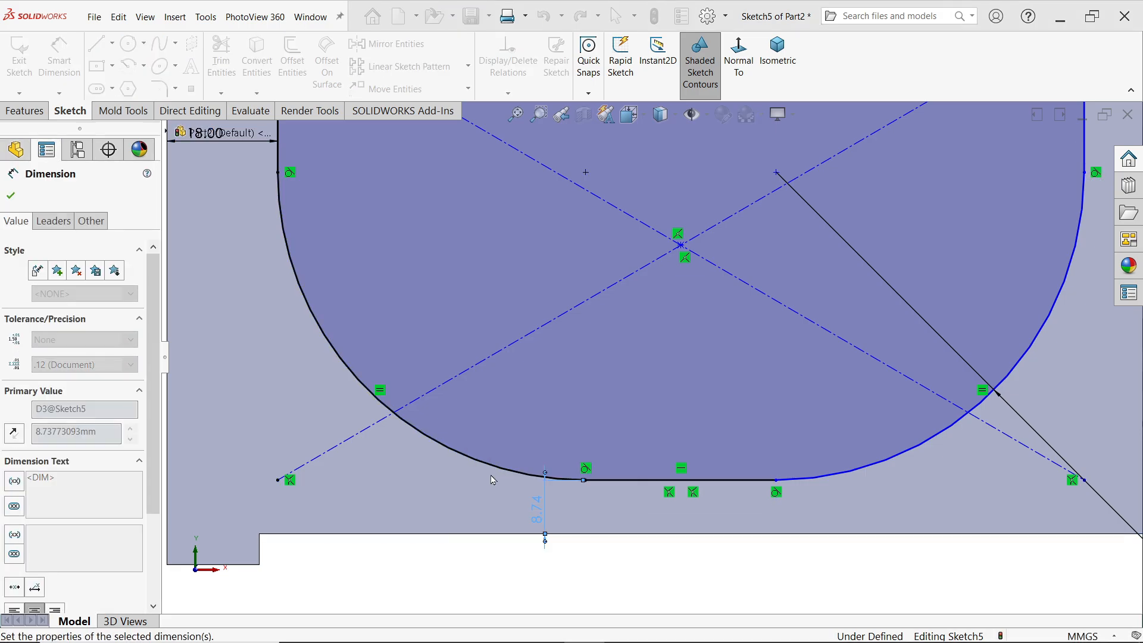
scroll(733, 426, "up", 4)
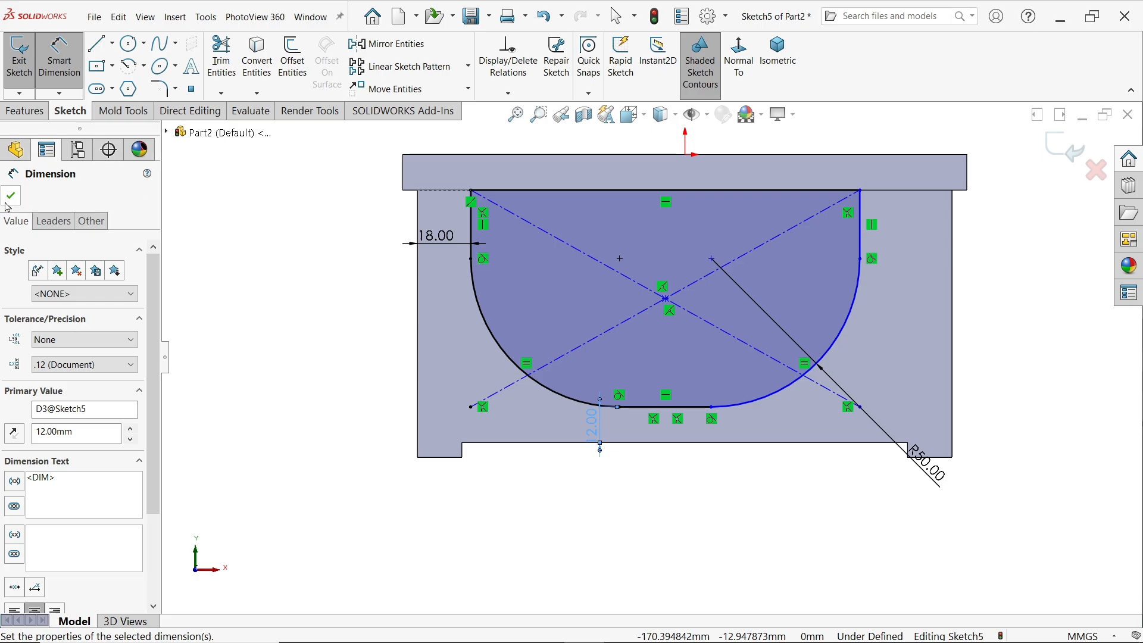
left_click(11, 196)
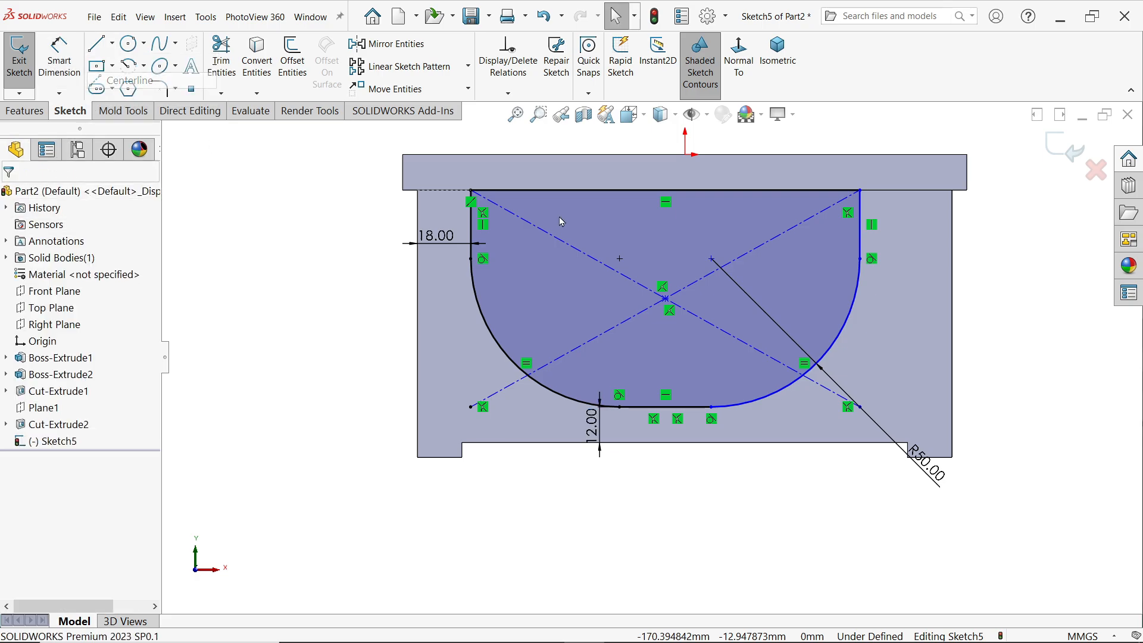
- Draw a vertical centerline down from the origin and make the rectangle's center point coincident with it
left_click(685, 155)
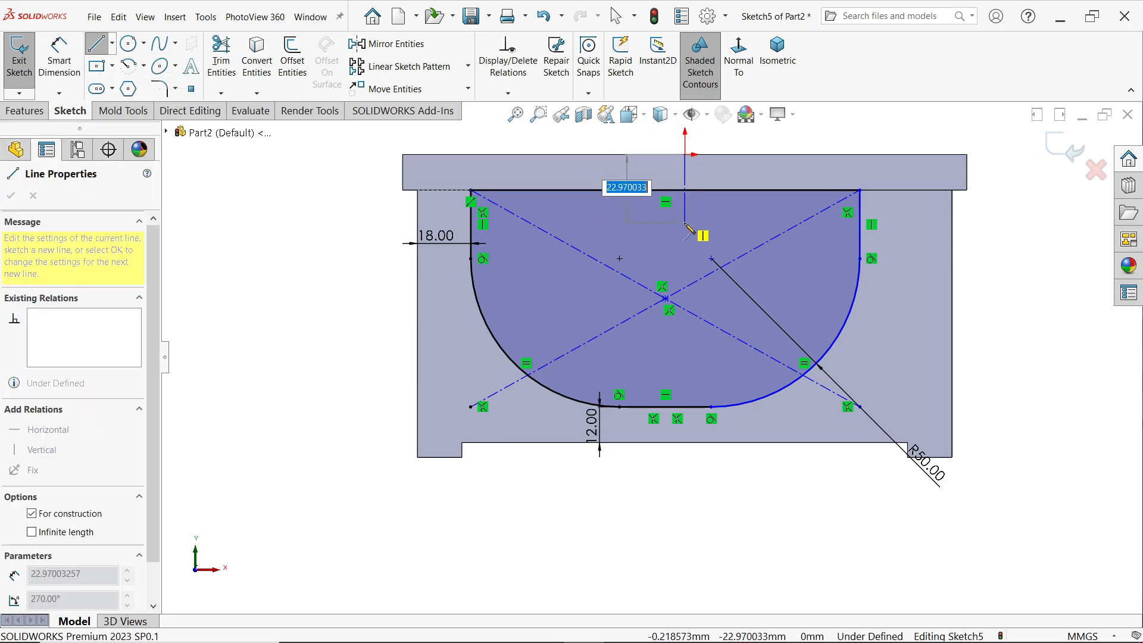
left_click(686, 479)
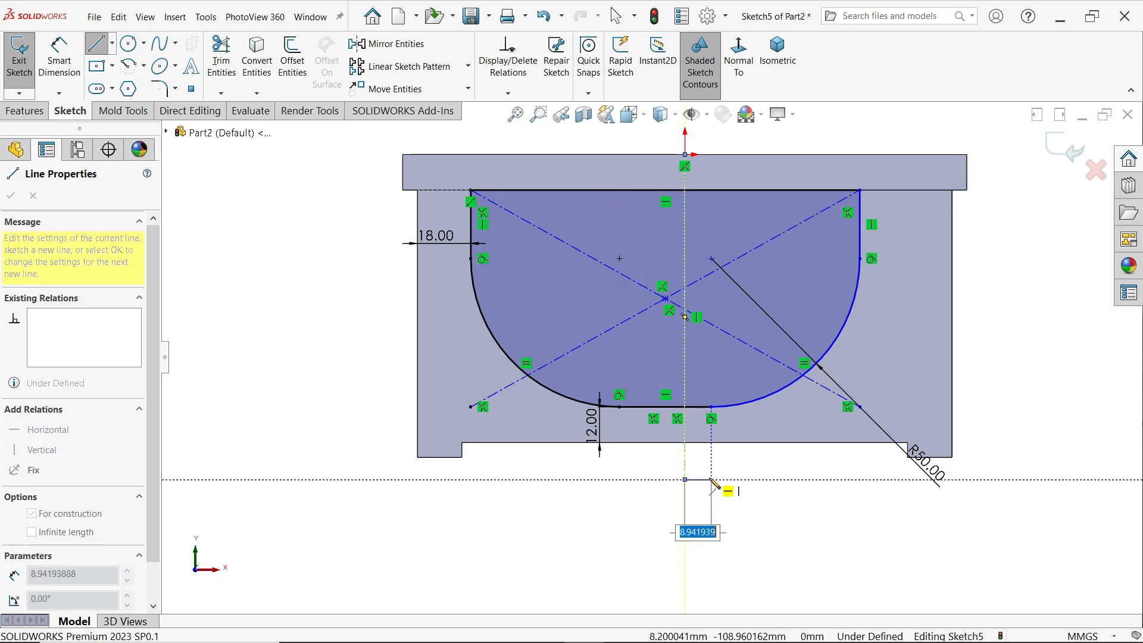
right_click(712, 480)
left_click(725, 482)
scroll(701, 234, "down", 2)
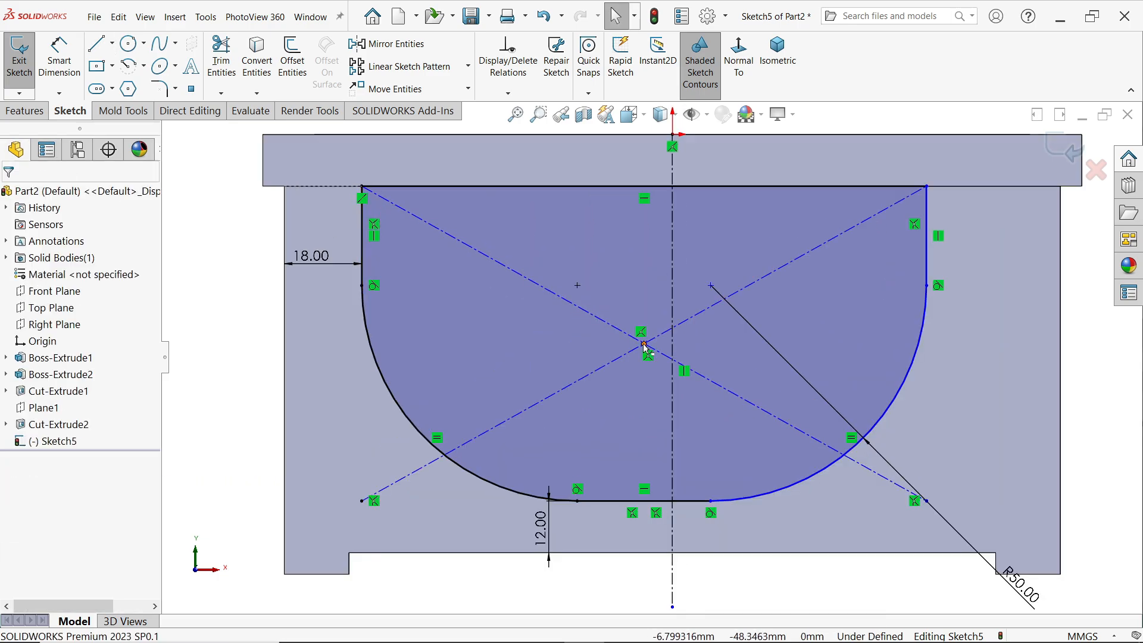
left_click(644, 345)
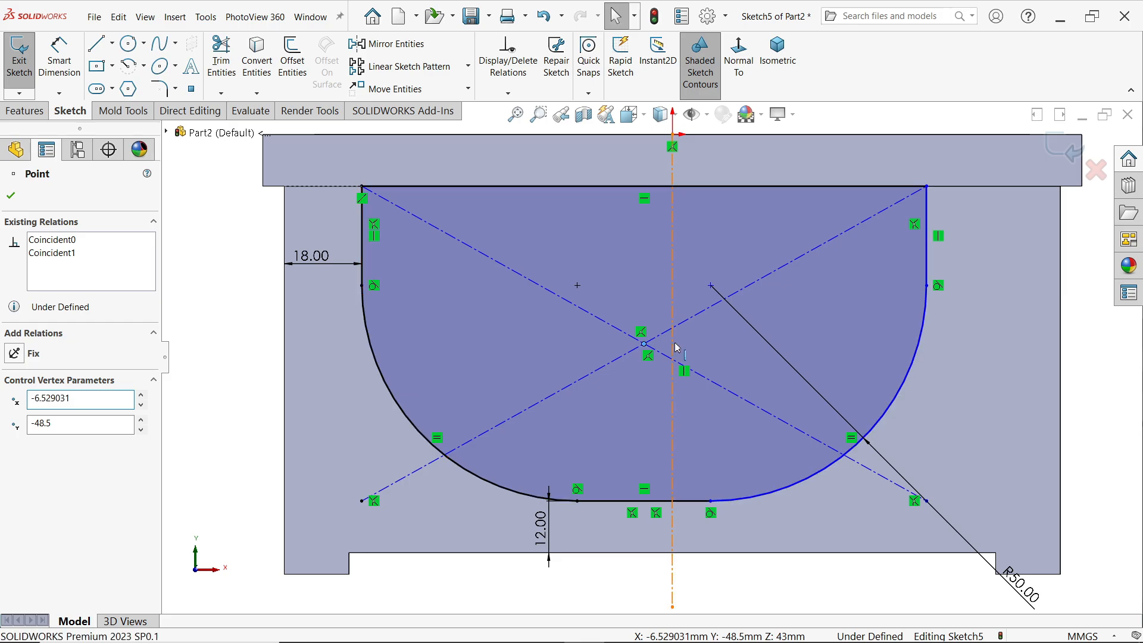
left_click(673, 350, "ctrl")
left_click(727, 289)
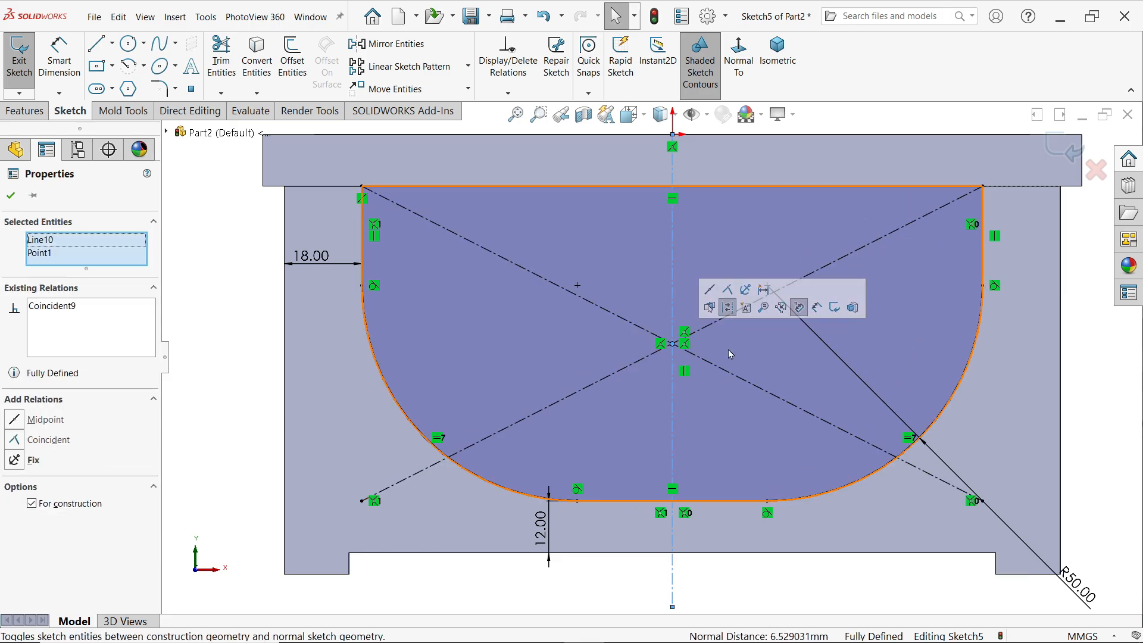
- Extrude the rounded profile 3 mm outward from the front face as a Blind boss
scroll(731, 354, "up", 2)
middle_click_drag(955, 280, 525, 252)
left_click(25, 110)
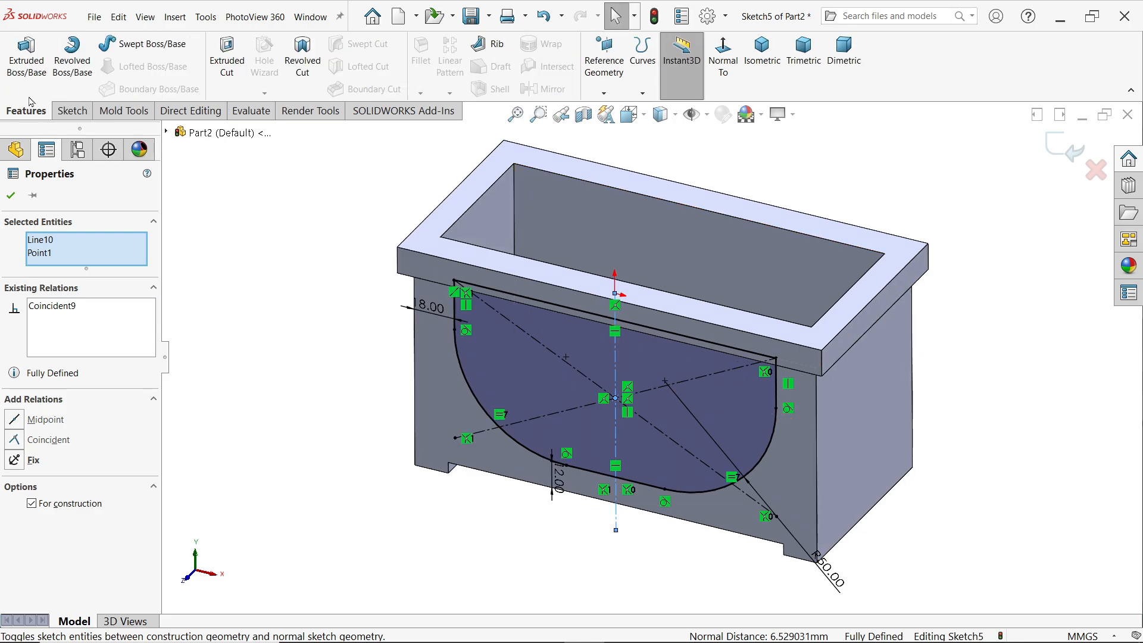
left_click(26, 60)
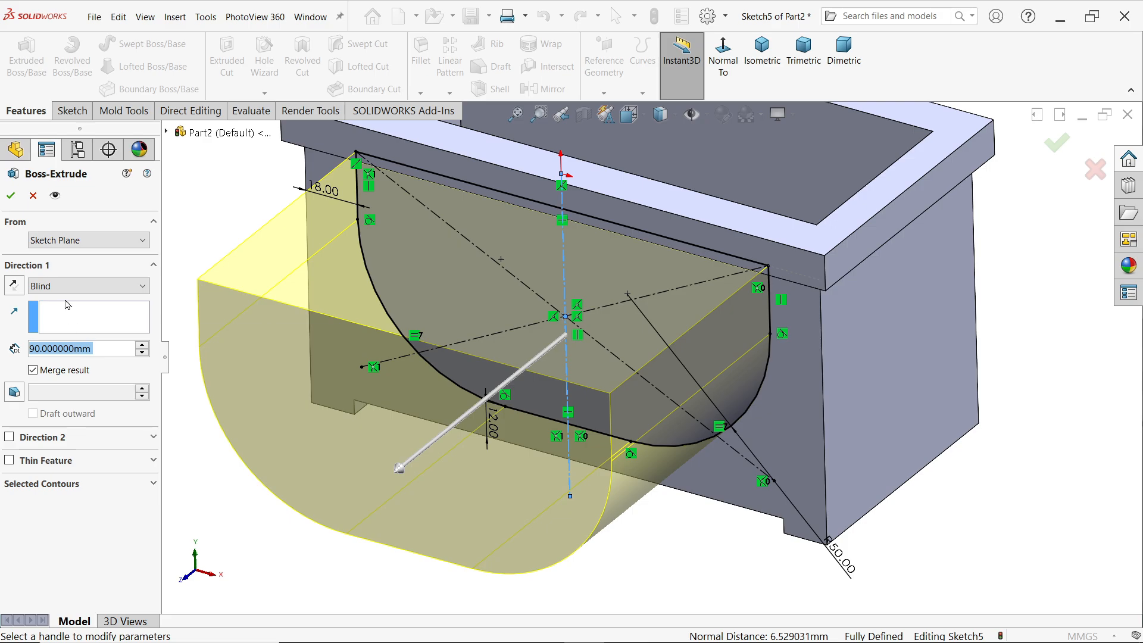
type("3")
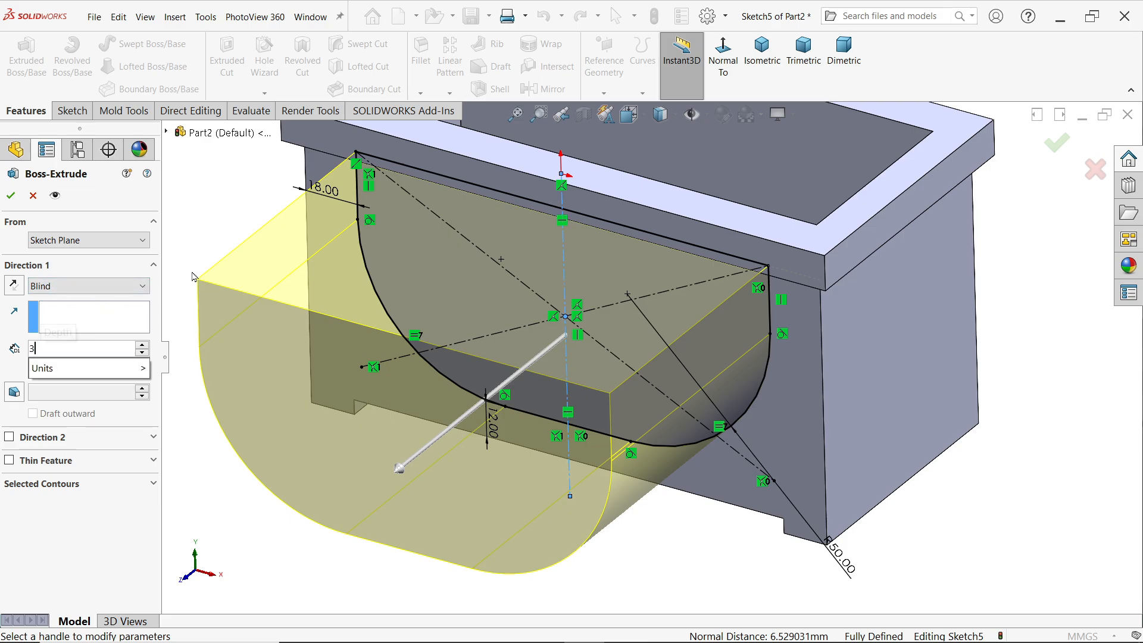
key("Return")
mouse_move(221, 350)
middle_mouse_down()
mouse_move(212, 248)
mouse_move(213, 357)
middle_mouse_up()
left_click(10, 196)
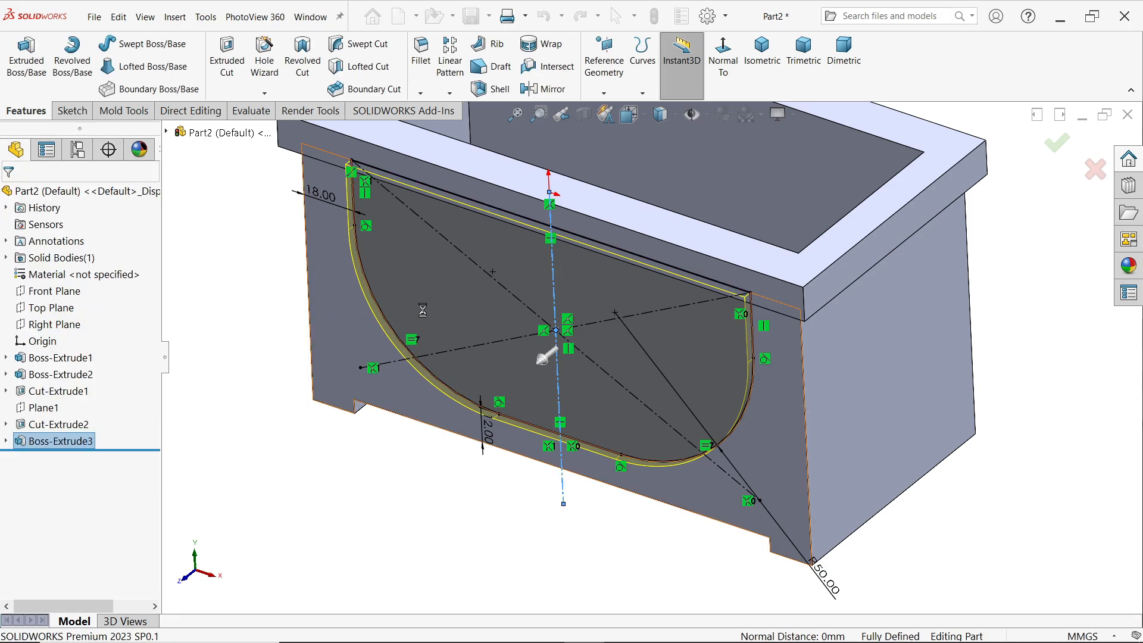
left_click(361, 295)
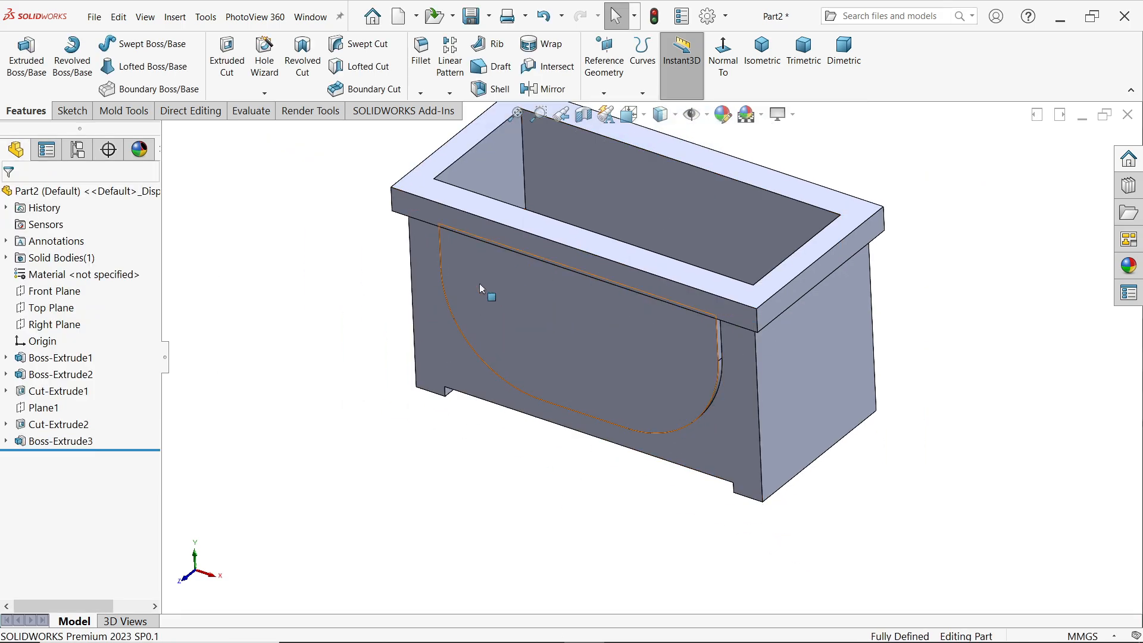
- Start a sketch on the front pad's face and draw a 60 mm diameter circle in its left half
scroll(479, 283, "down", 2)
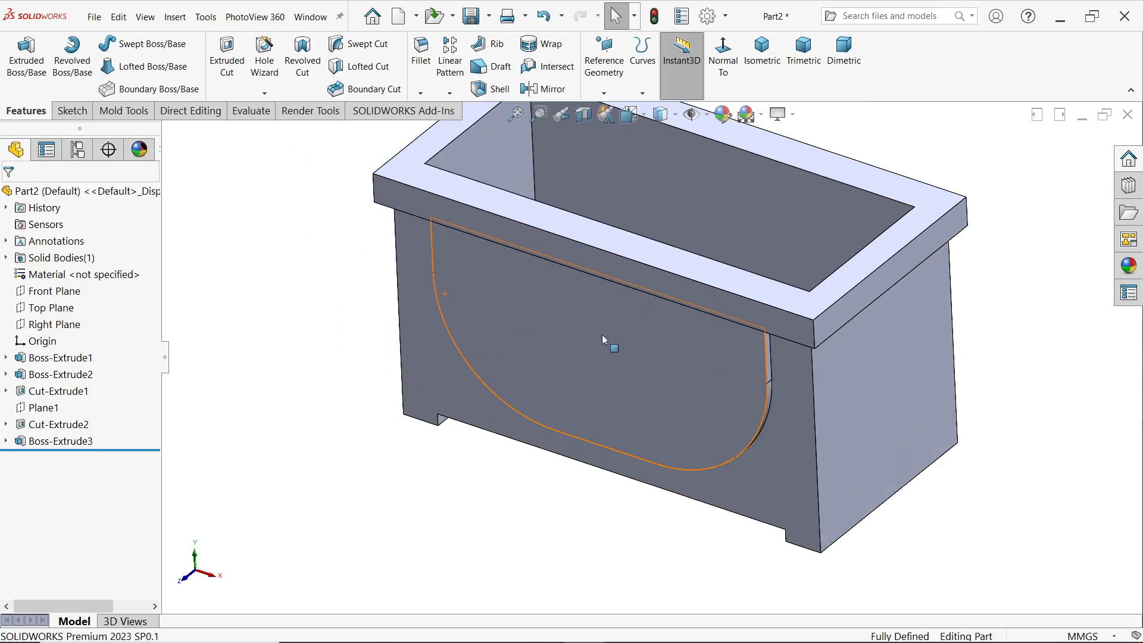
left_click(683, 377)
left_click(734, 348)
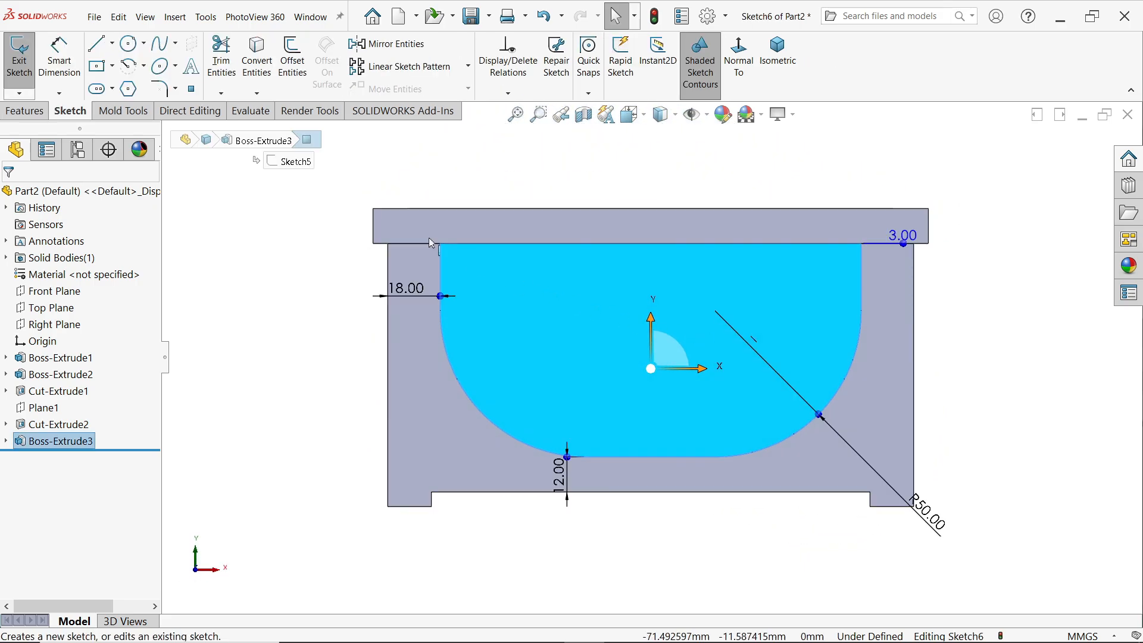
left_click(129, 44)
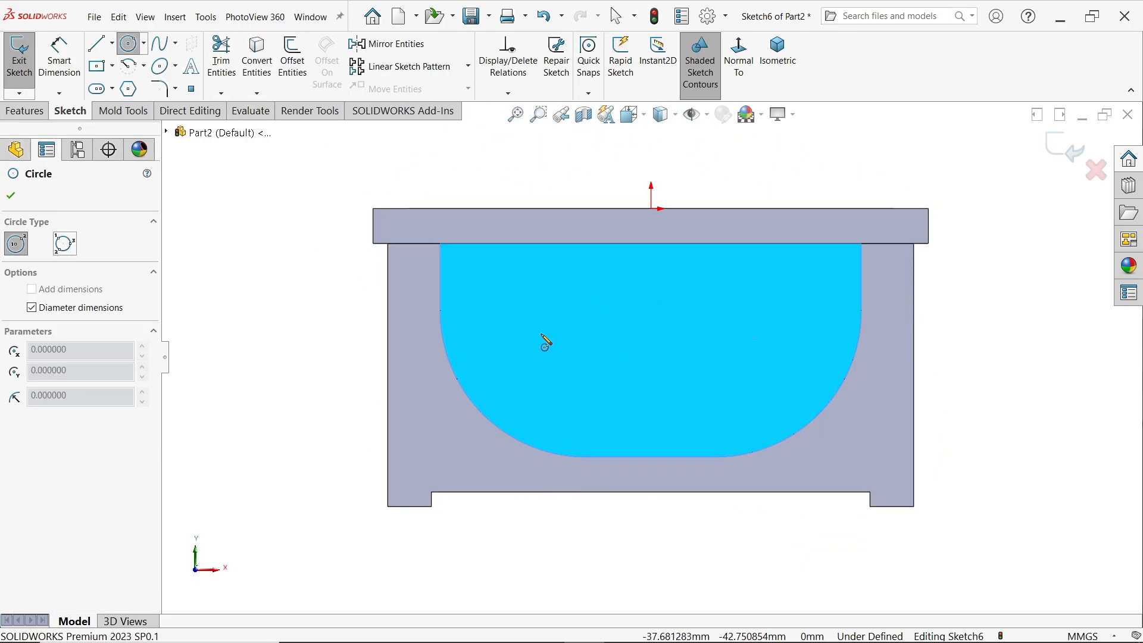
left_click(542, 333)
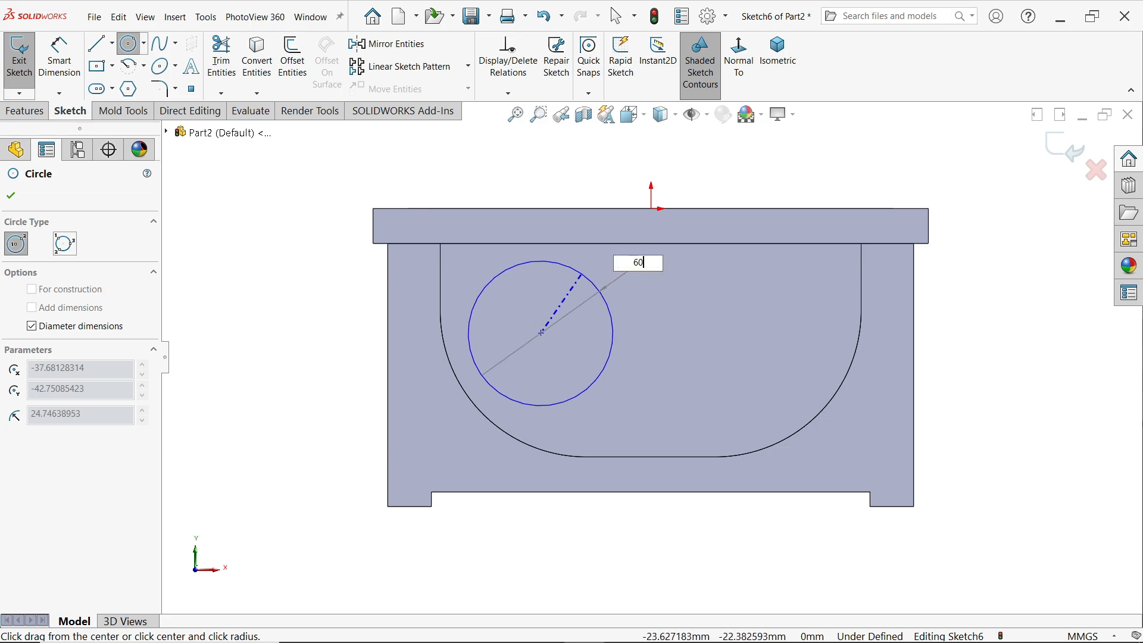
key("Return")
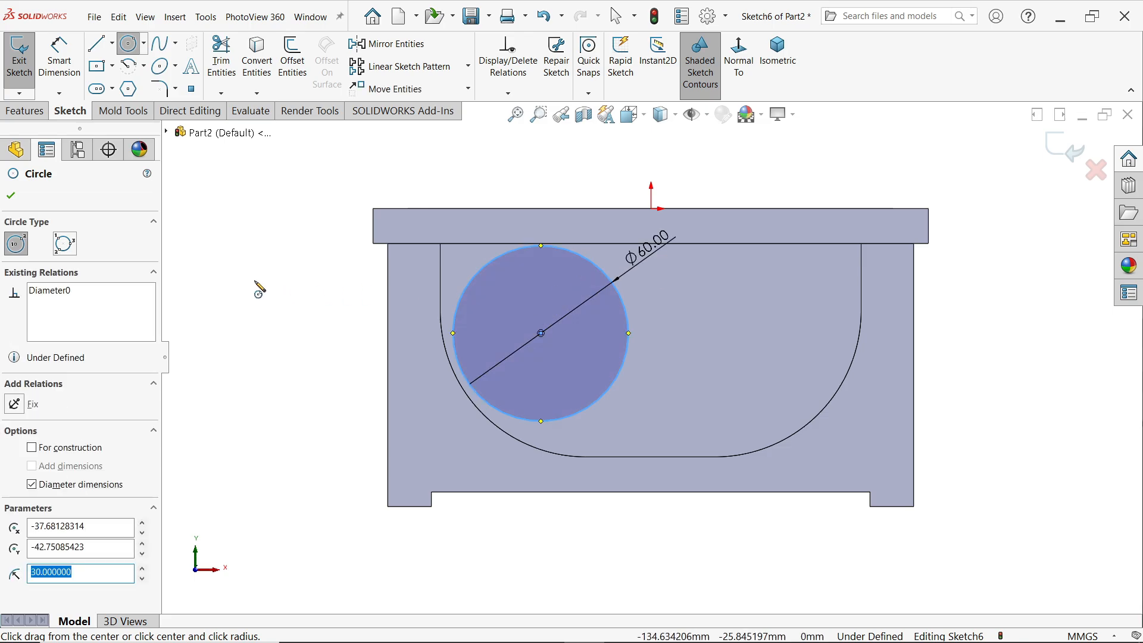
- Draw a vertical centerline down from the origin and mirror the 60 mm circle about it
left_click(111, 43)
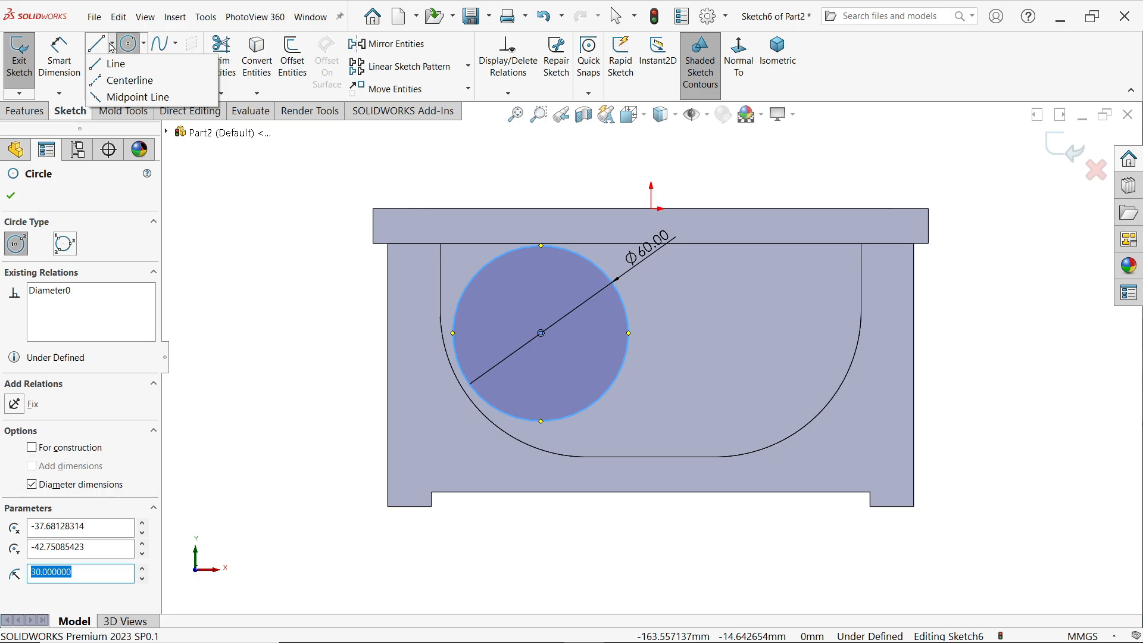
left_click(119, 78)
left_click(651, 210)
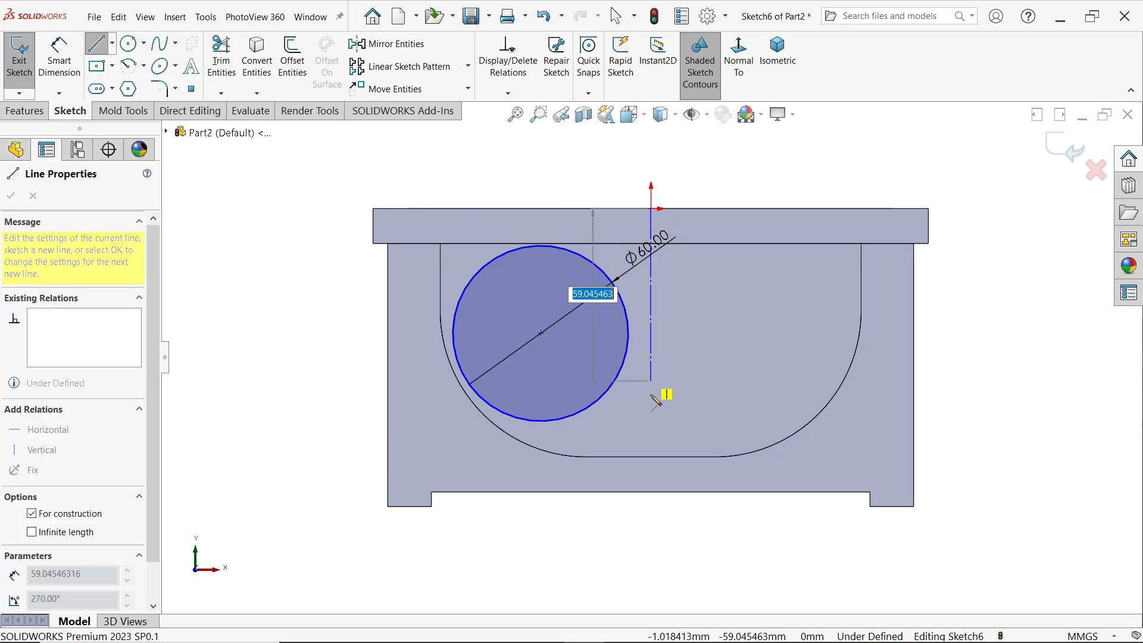
left_click(651, 514)
right_click(679, 514)
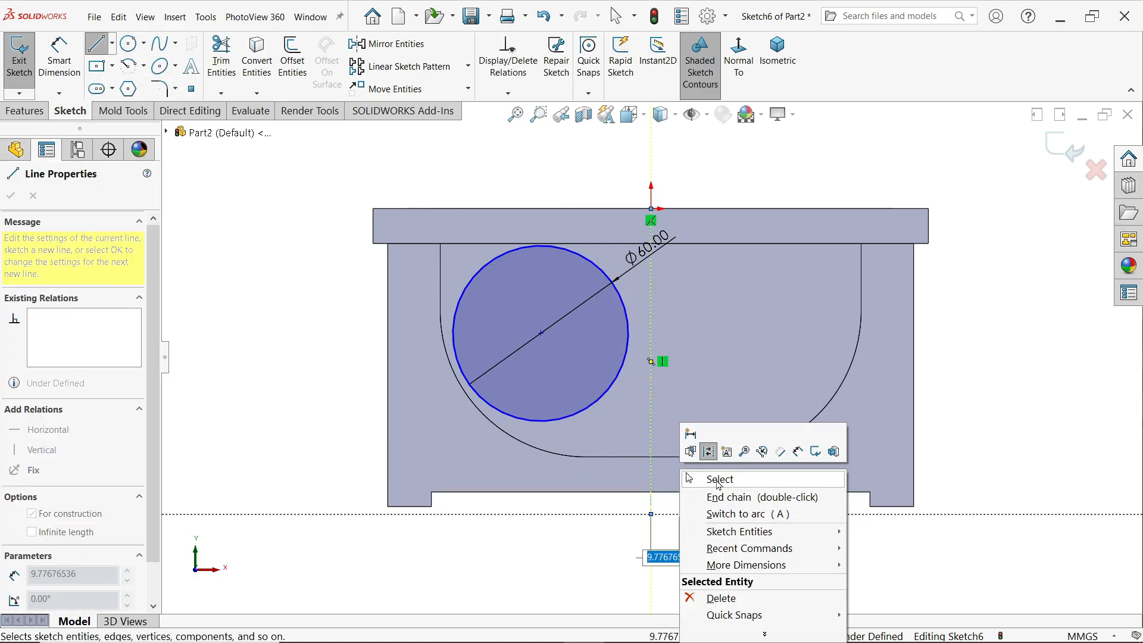
left_click(694, 479)
left_click_drag(734, 258, 691, 305)
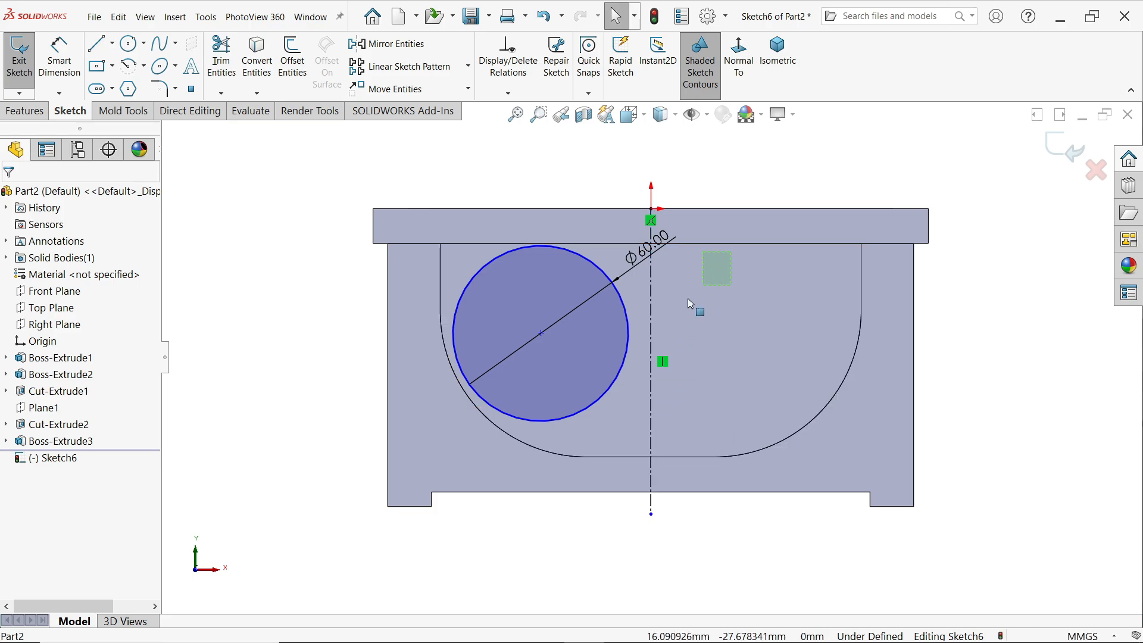
left_click_drag(598, 340, 597, 342)
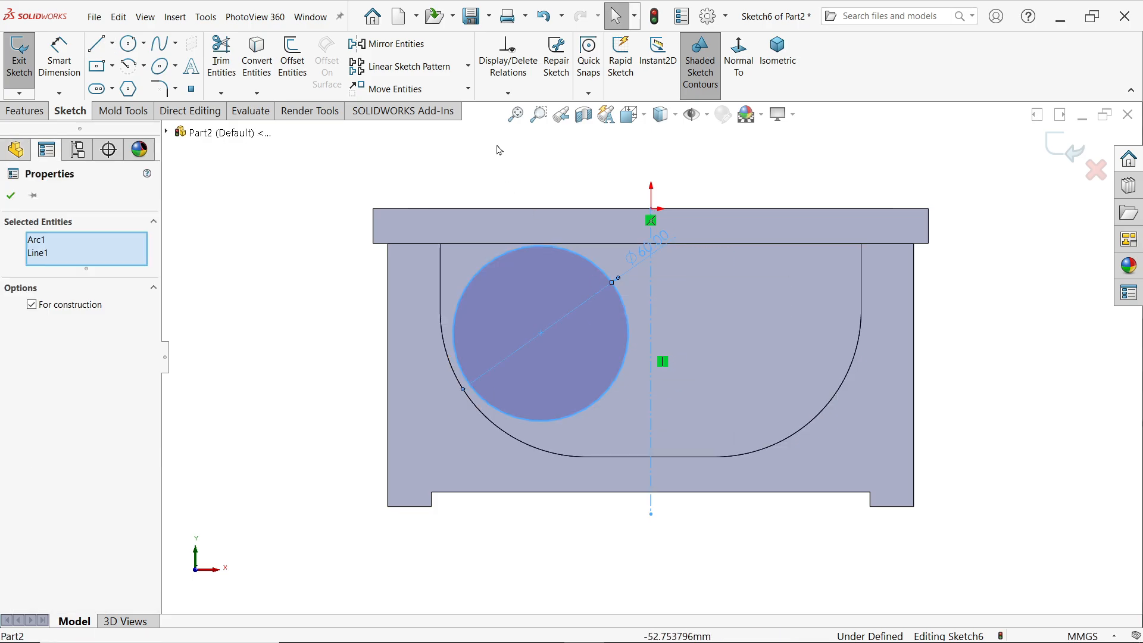
left_click(403, 46)
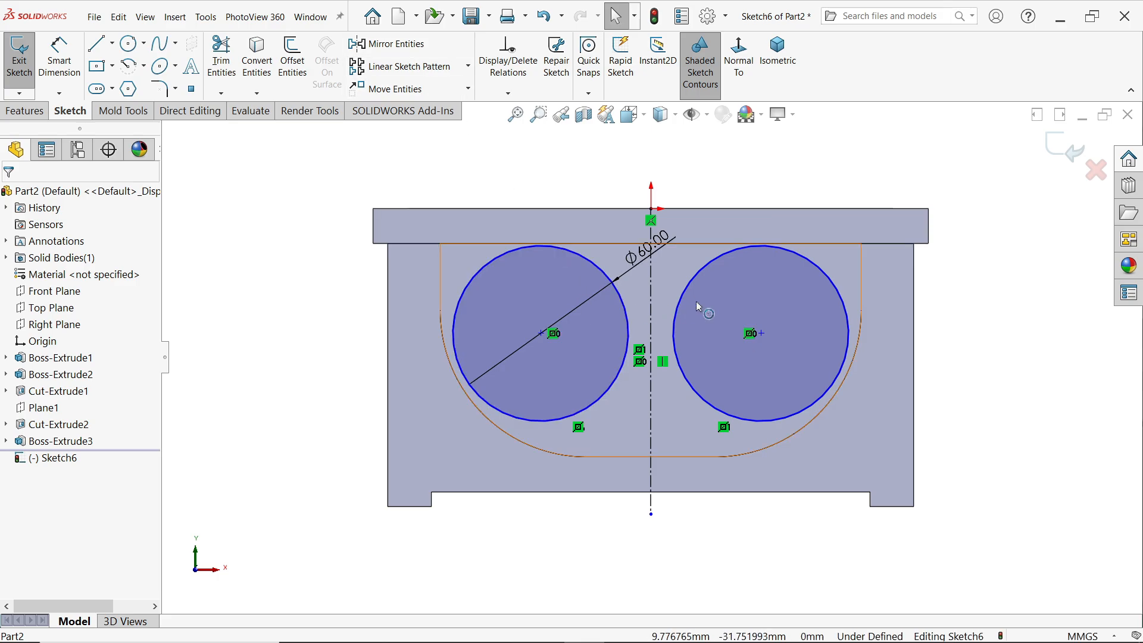
- Dimension the horizontal distance between the two circle centers as 64 mm
left_click(60, 58)
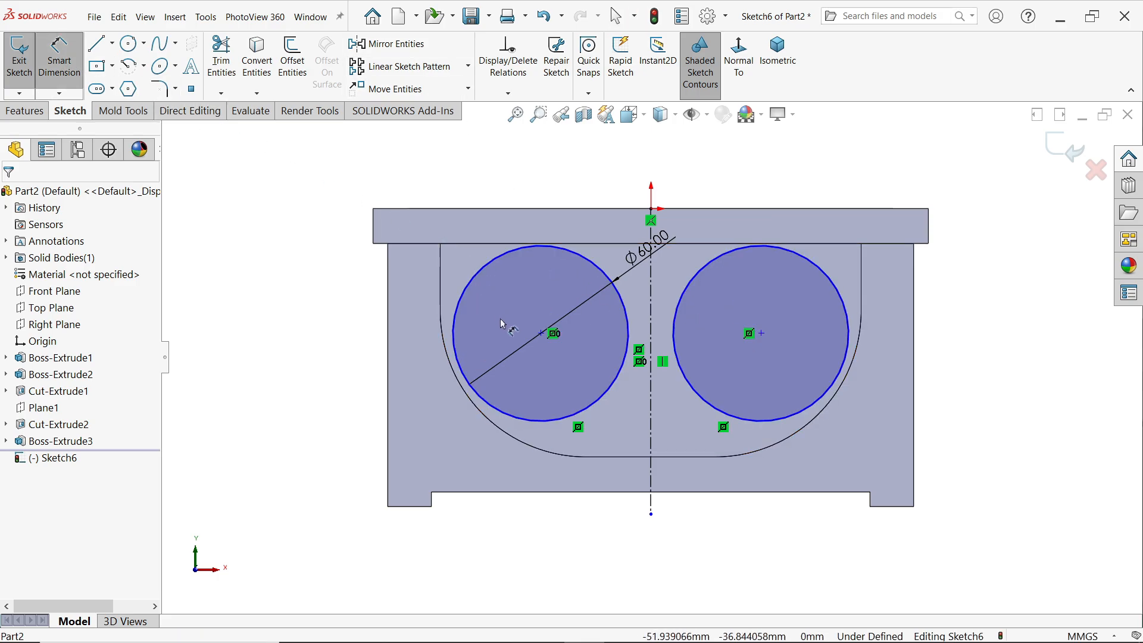
left_click(541, 335)
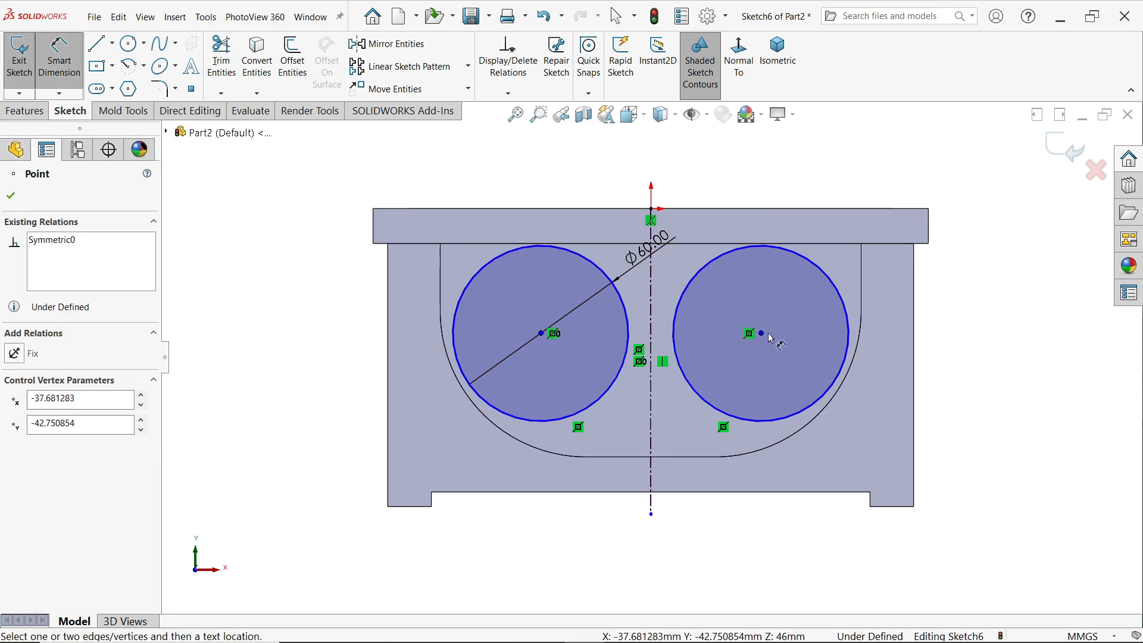
left_click(762, 335)
left_click(624, 541)
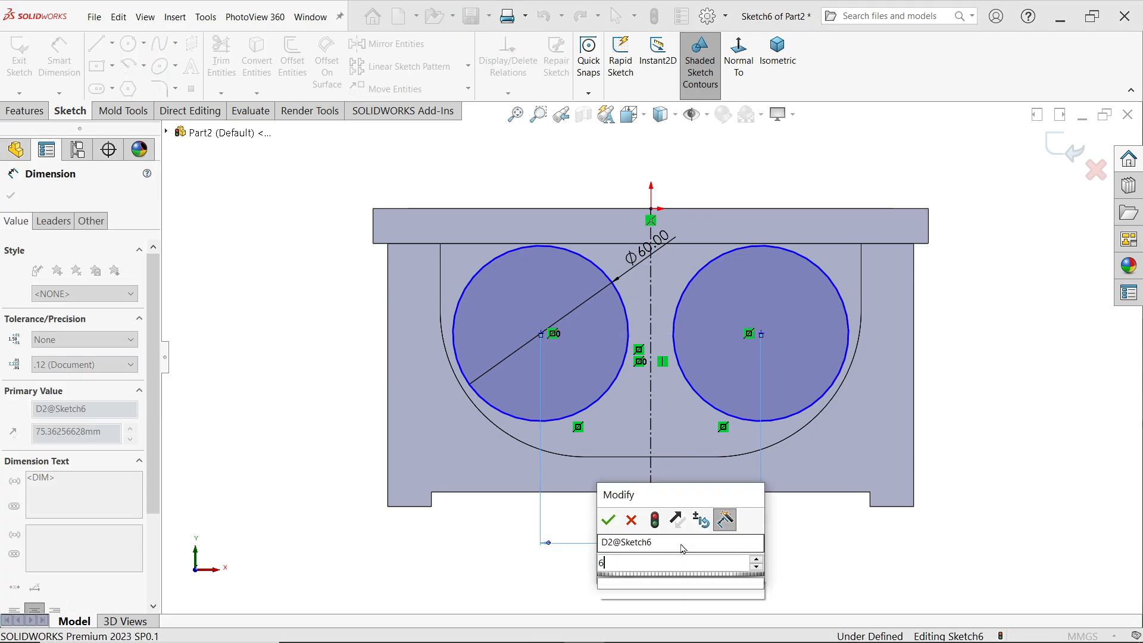
type("64")
key("Return")
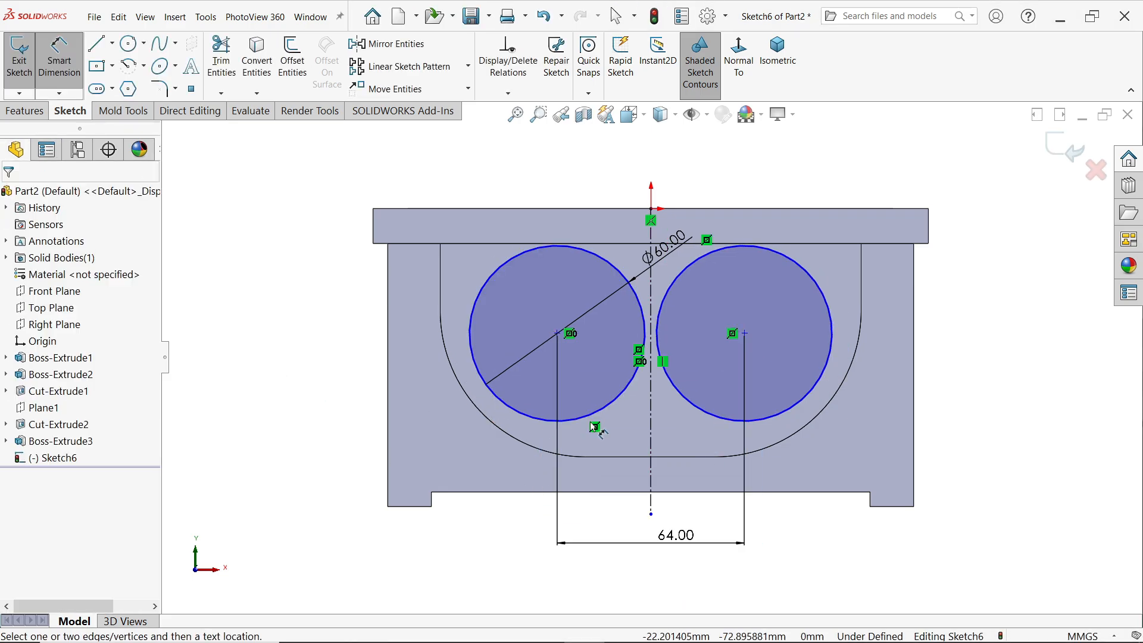
- Dimension the left circle's center 58 mm above the bottom edge of the body's foot
left_click(607, 412)
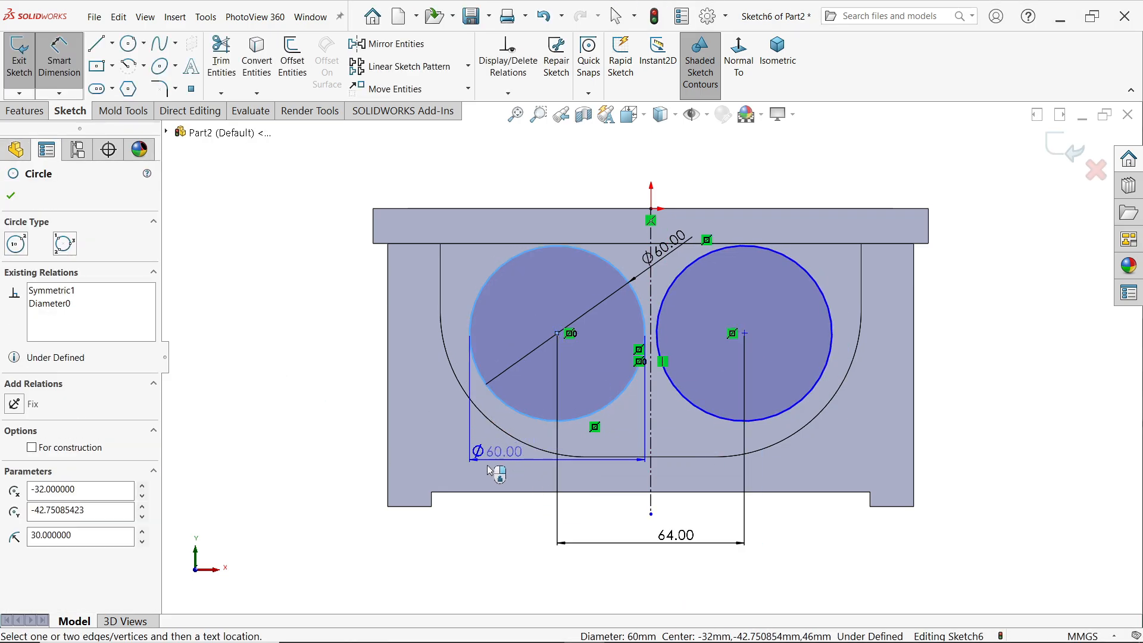
left_click(419, 511)
left_click(268, 405)
type("58")
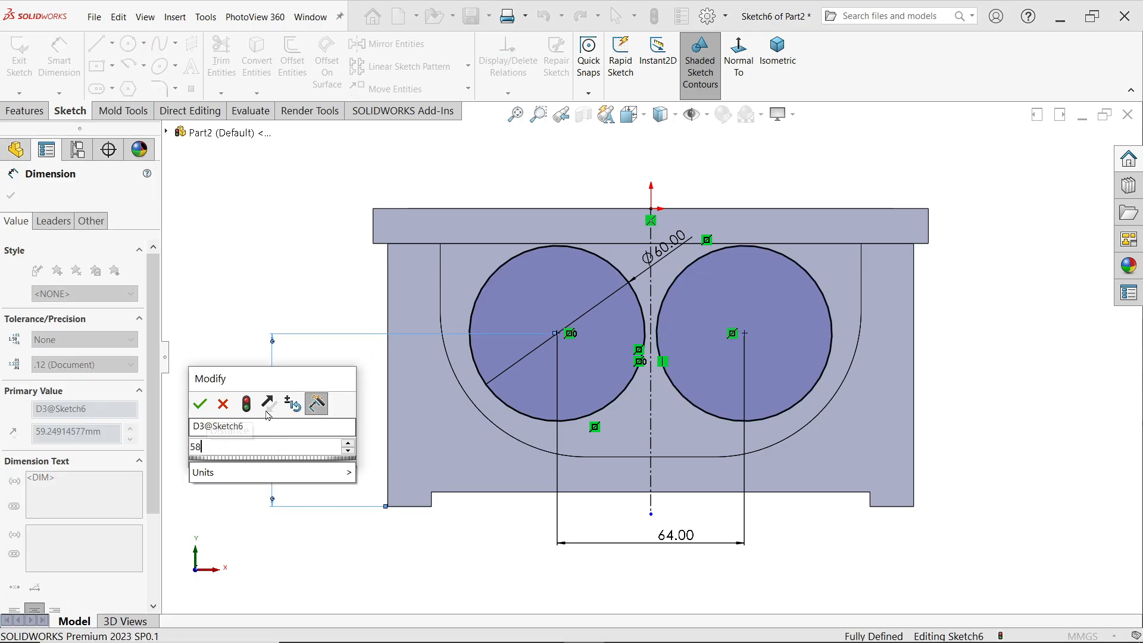
key("Return")
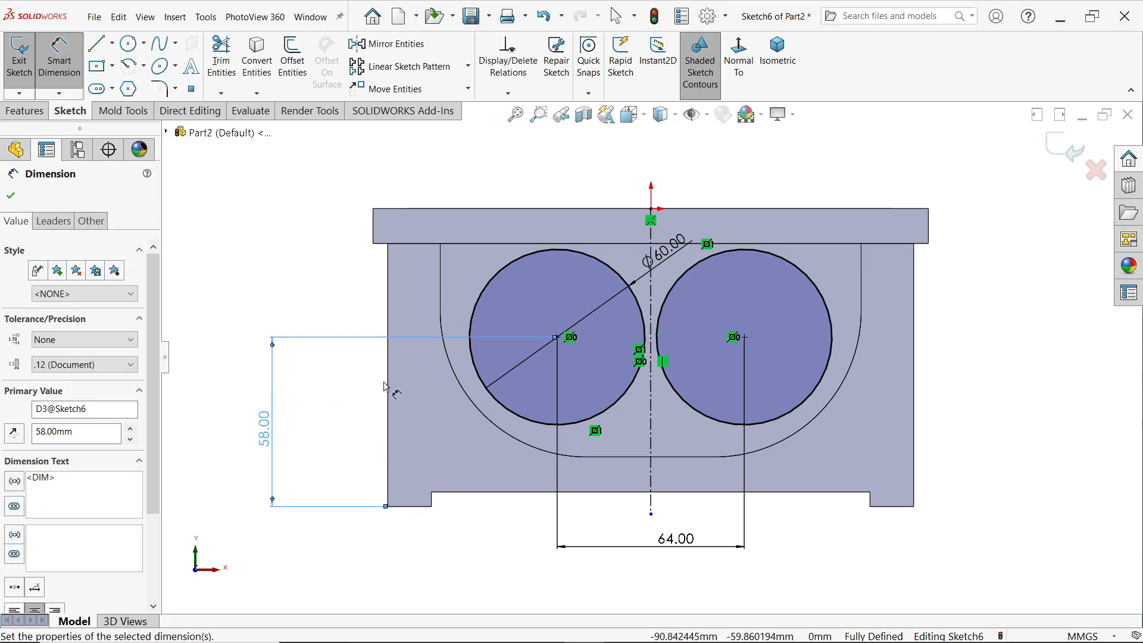
left_click(11, 196)
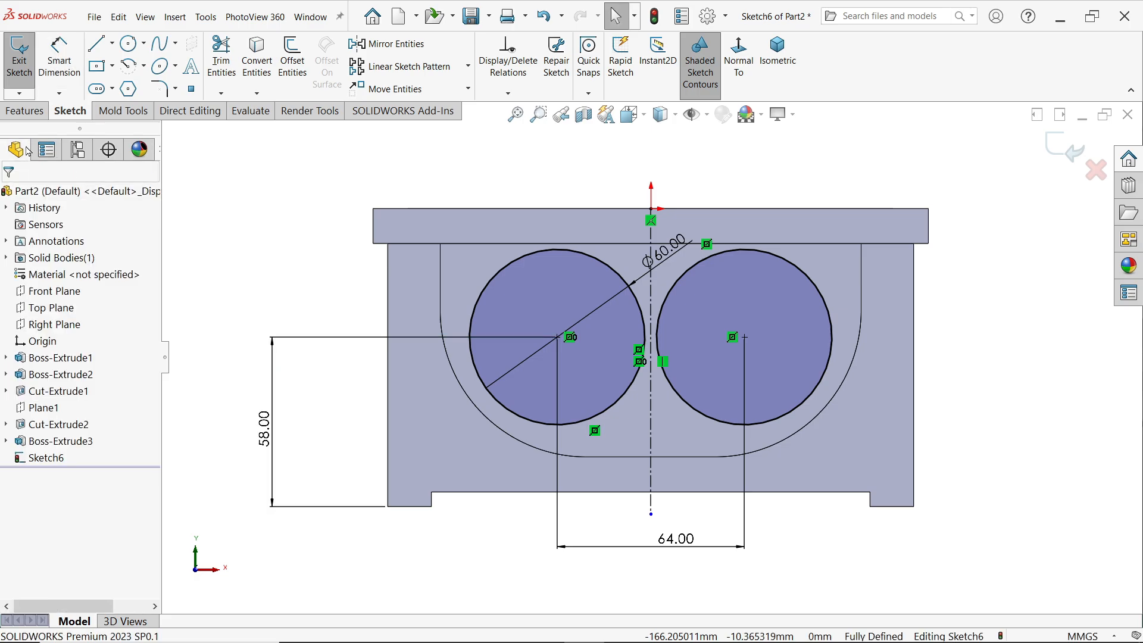
- Extrude both circles 18 mm as a Blind boss with the direction reversed toward the inside of the box
left_click(41, 109)
left_click(26, 57)
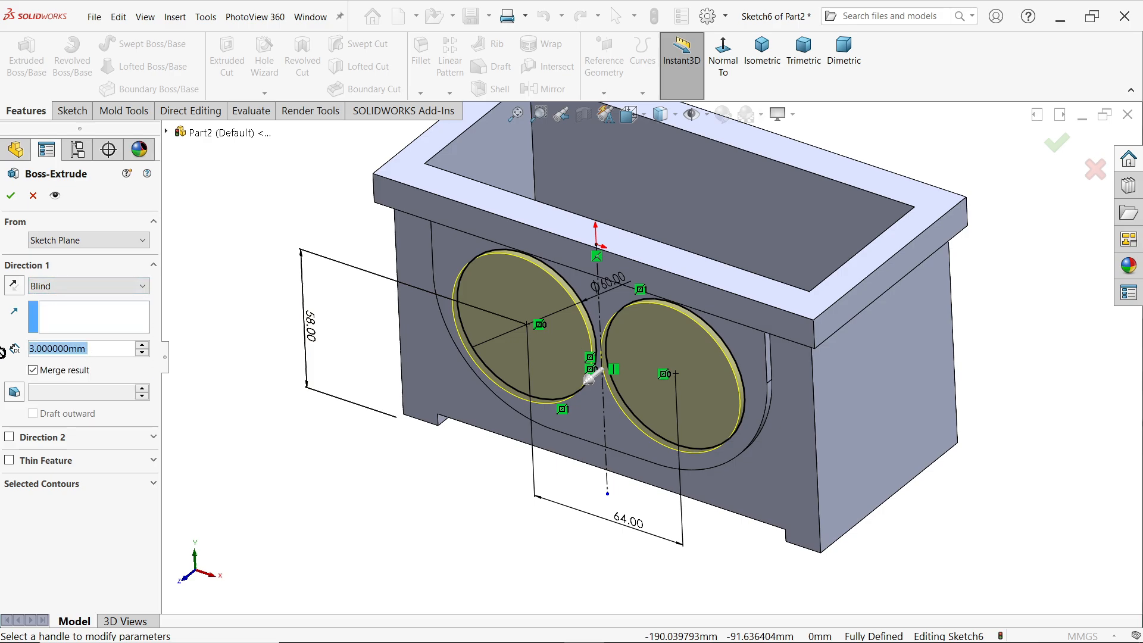
type("18")
key("Return")
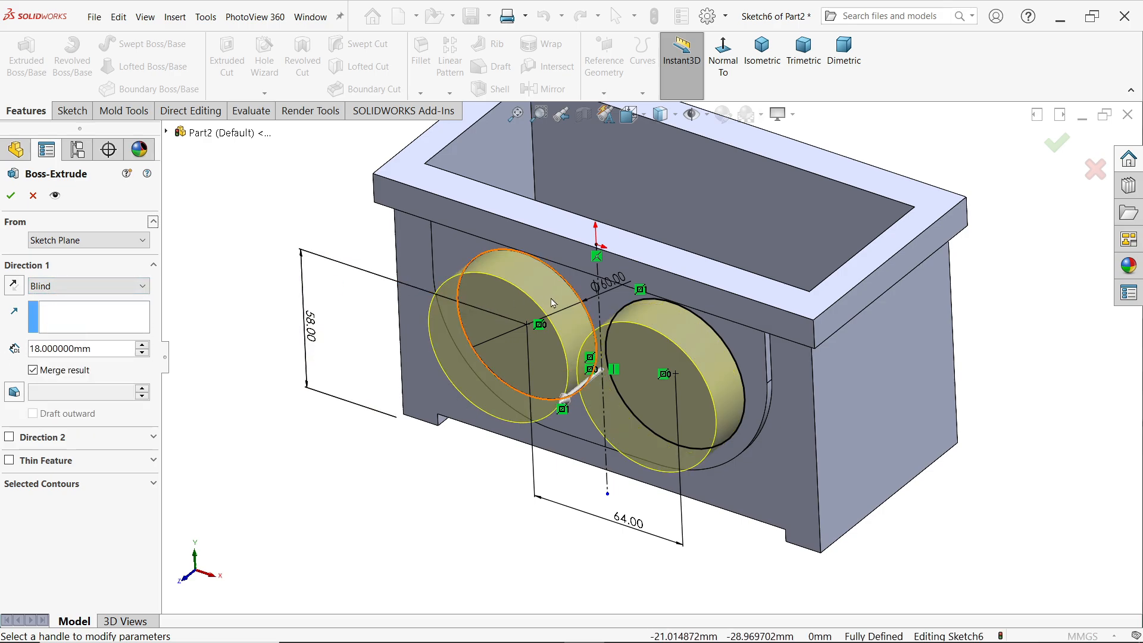
middle_click_drag(401, 288, 417, 280)
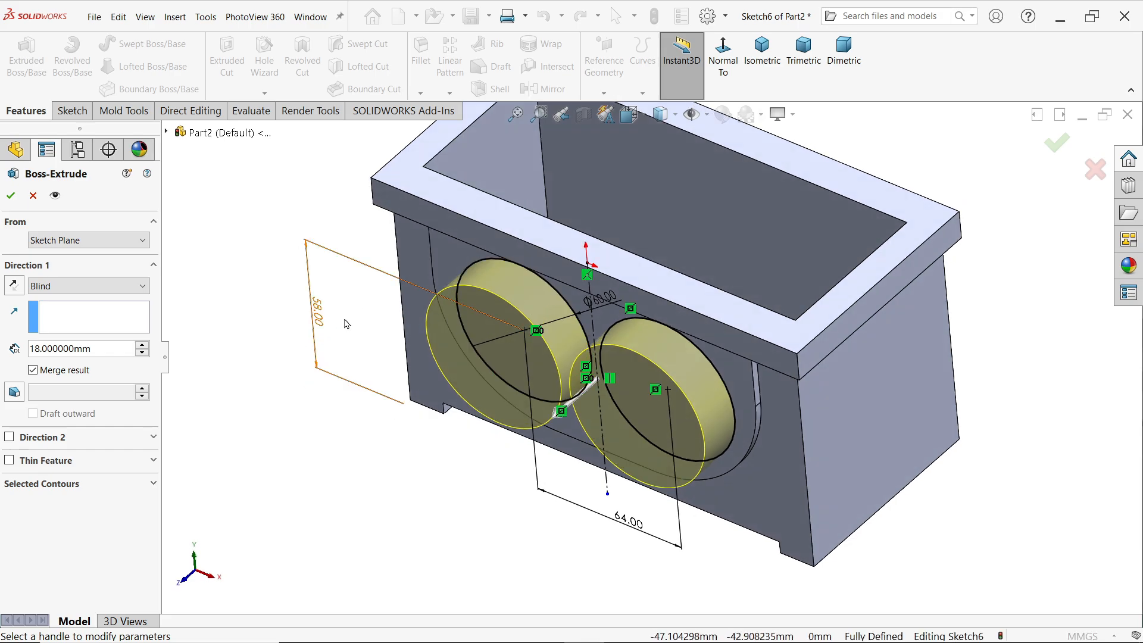
left_click(15, 287)
middle_click_drag(392, 363, 489, 404)
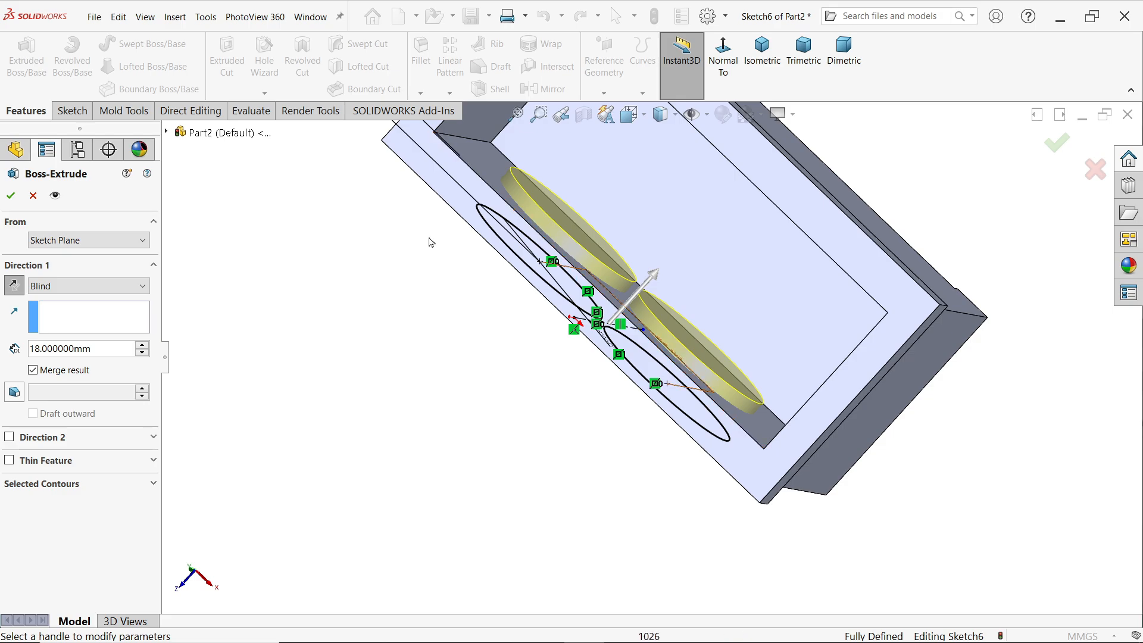
left_click(9, 196)
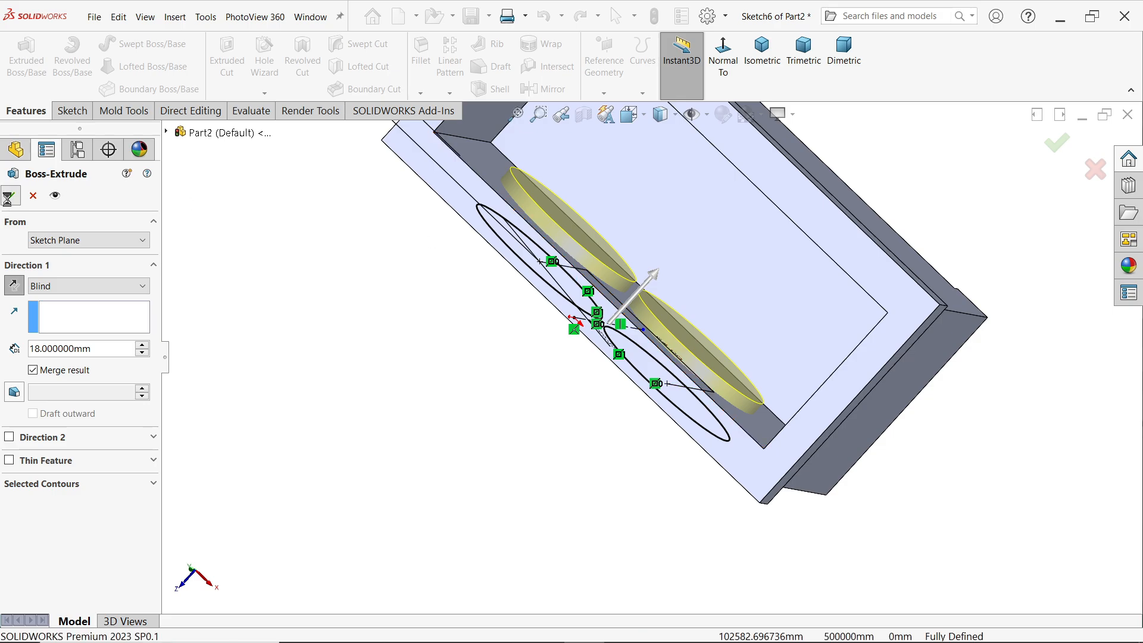
left_click(505, 399)
- Start a new sketch on the front pad's face and set the display style to show hidden lines
mouse_move(580, 362)
middle_mouse_down()
mouse_move(612, 245)
mouse_move(674, 410)
middle_mouse_up()
scroll(674, 409, "up", 3)
scroll(636, 427, "down", 5)
left_click(632, 421)
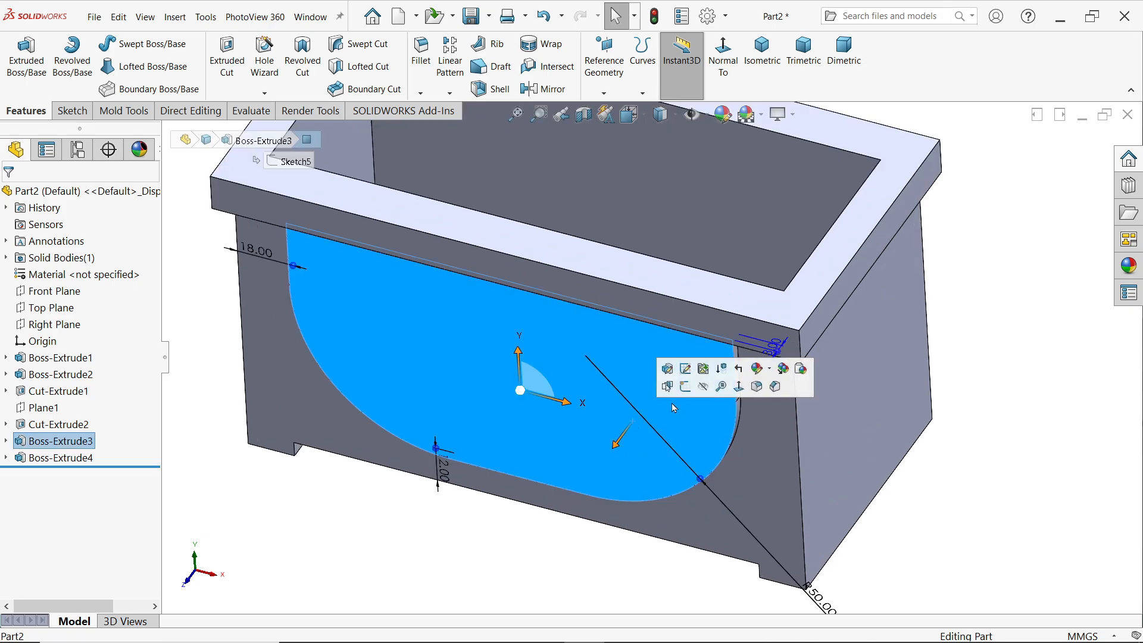
left_click(686, 386)
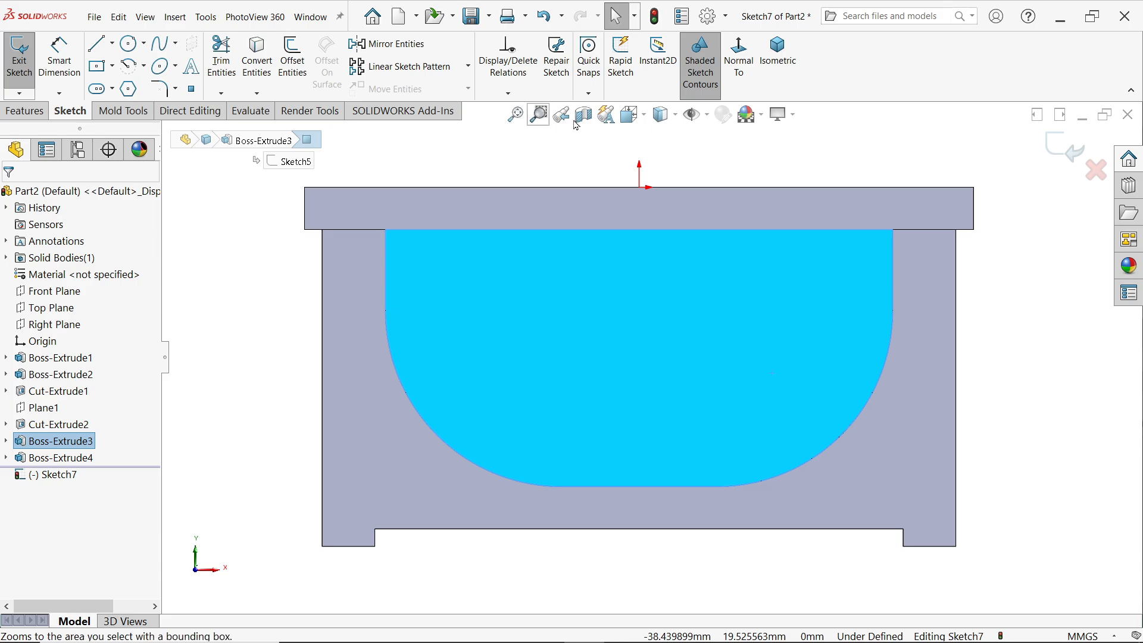
left_click(647, 125)
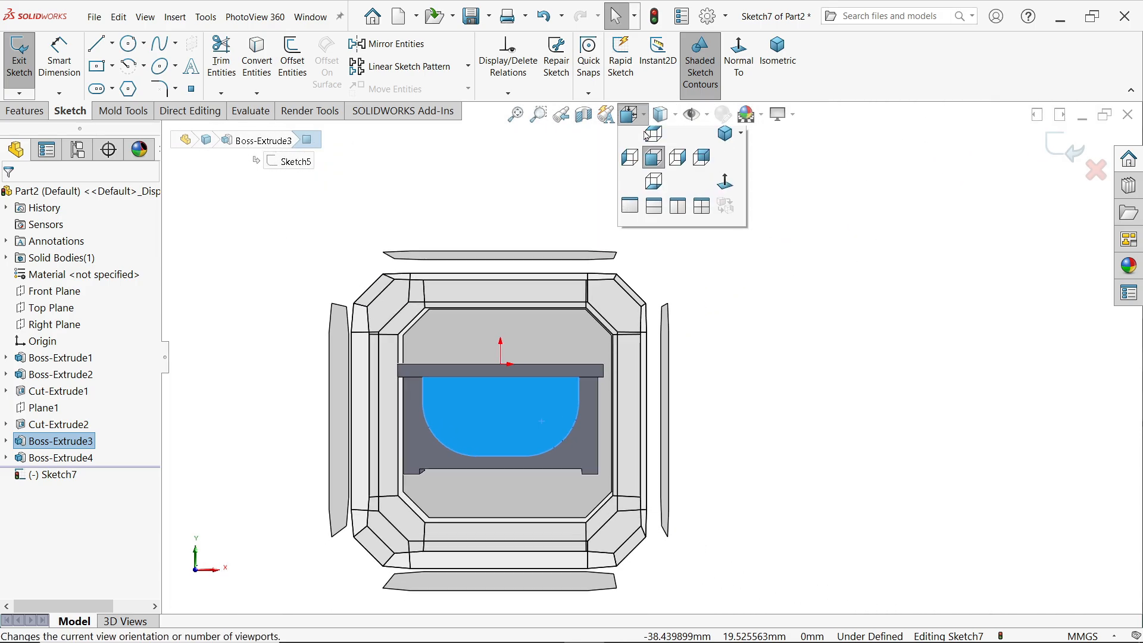
left_click(734, 325)
left_click(662, 115)
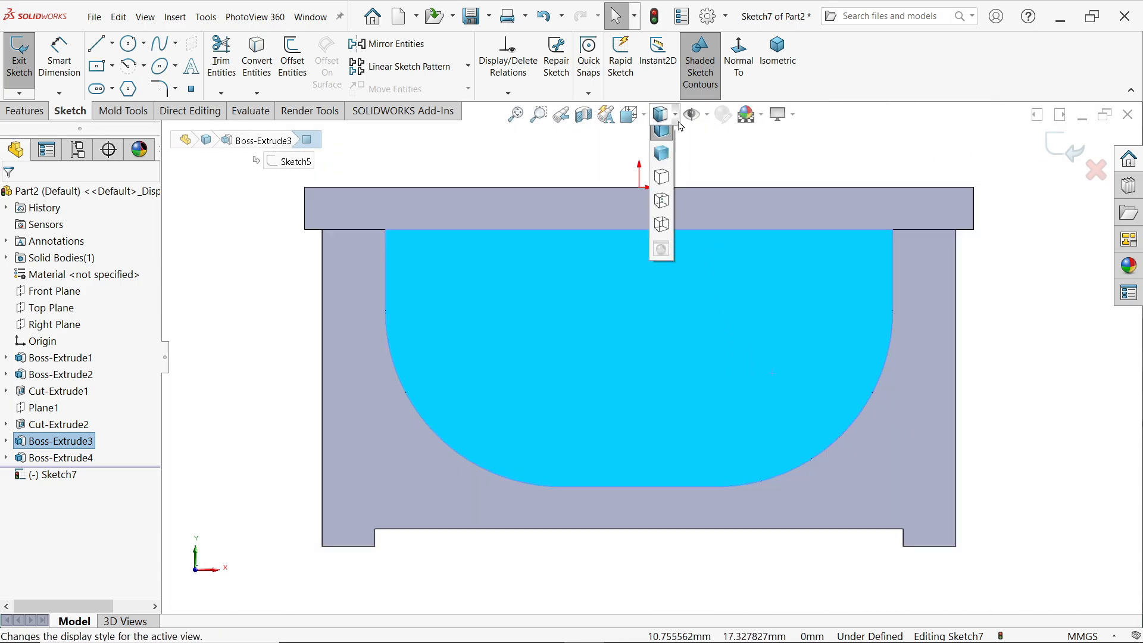
left_click(664, 217)
scroll(672, 390, "down", 2)
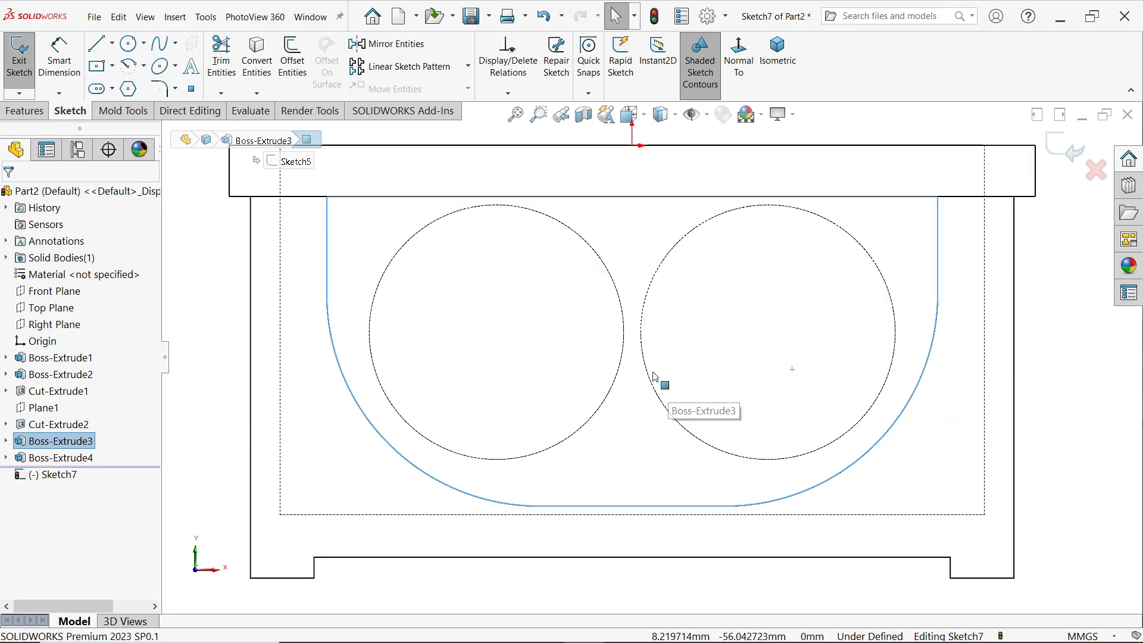
- Draw a 28 mm diameter circle concentric with the left inner round boss
left_click(131, 52)
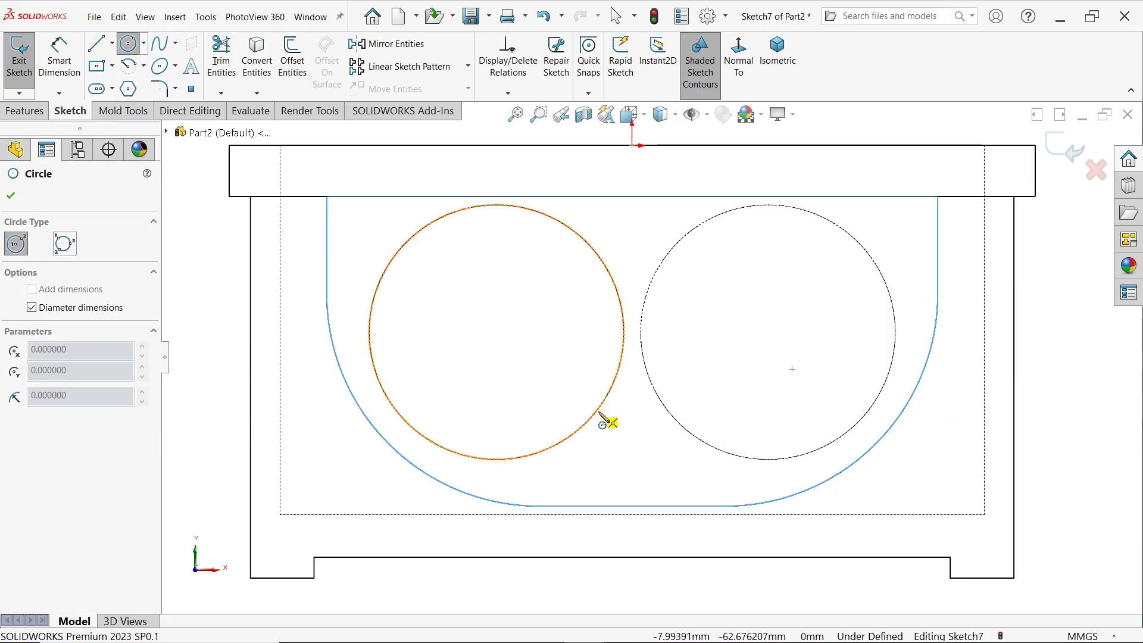
left_click(497, 332)
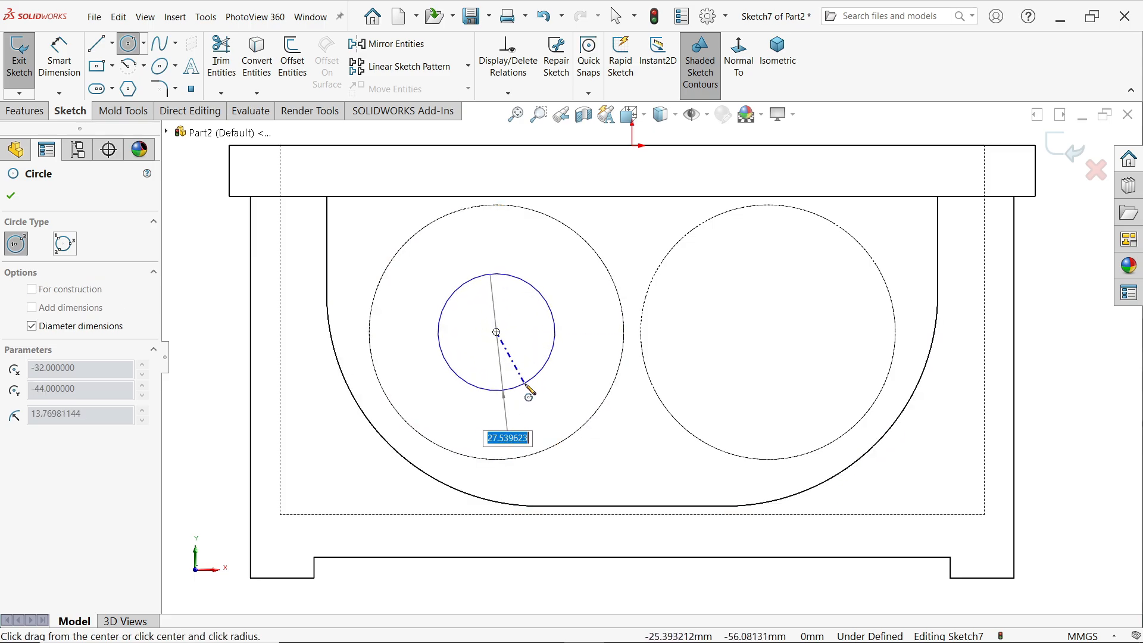
type("28")
key("Return")
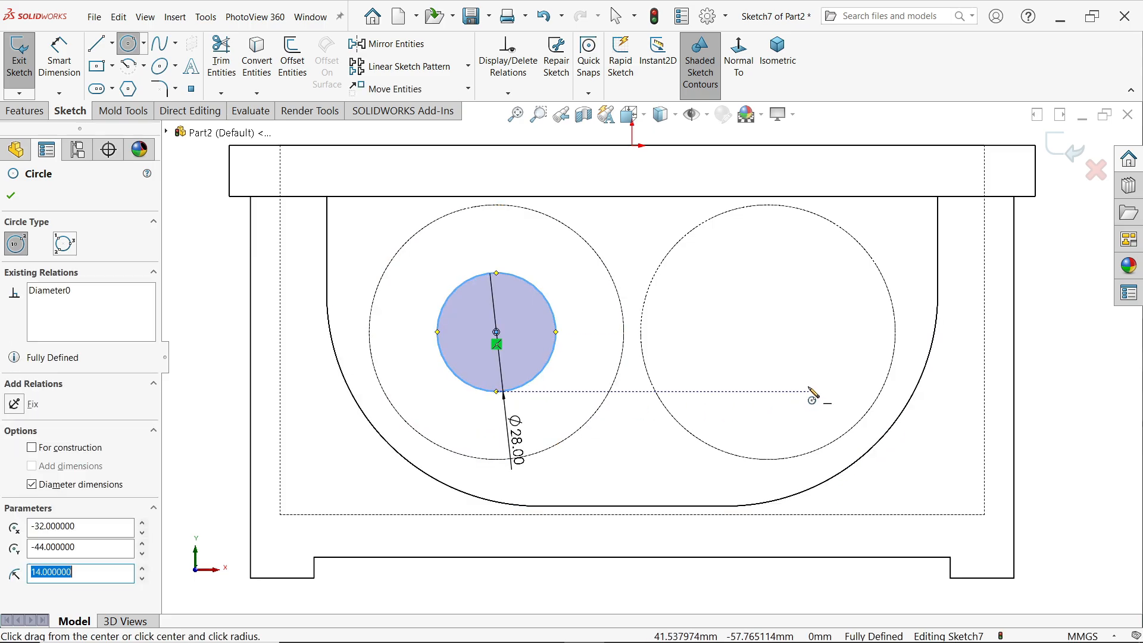
- Draw a second circle concentric with the right inner round boss
left_click(768, 332)
right_click(803, 409)
left_click(851, 418)
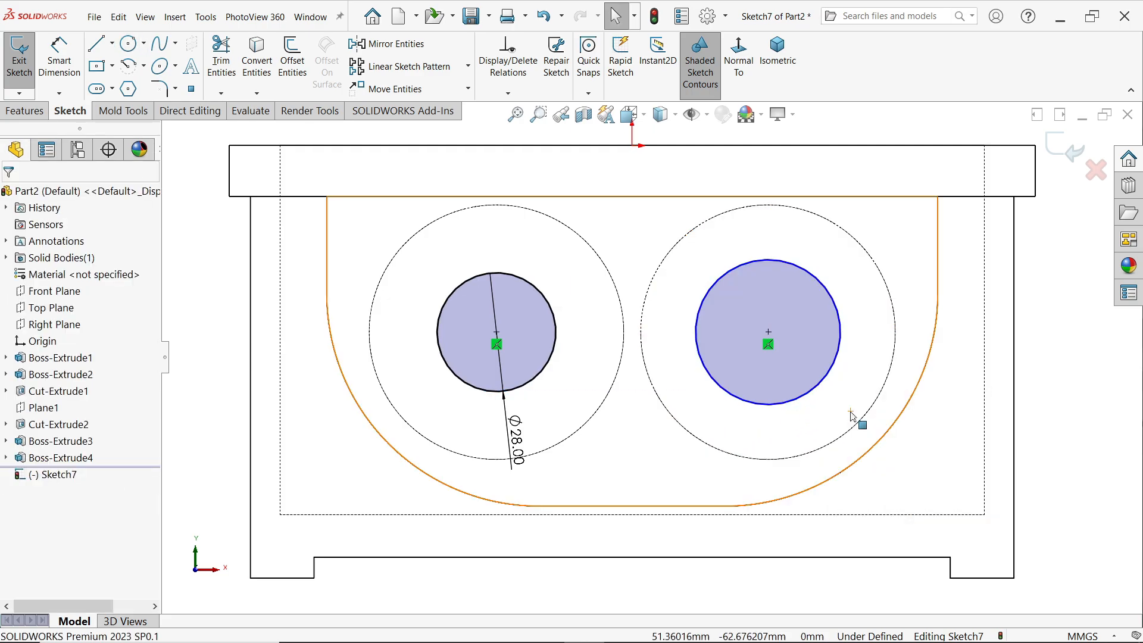
left_click_drag(881, 322, 497, 399)
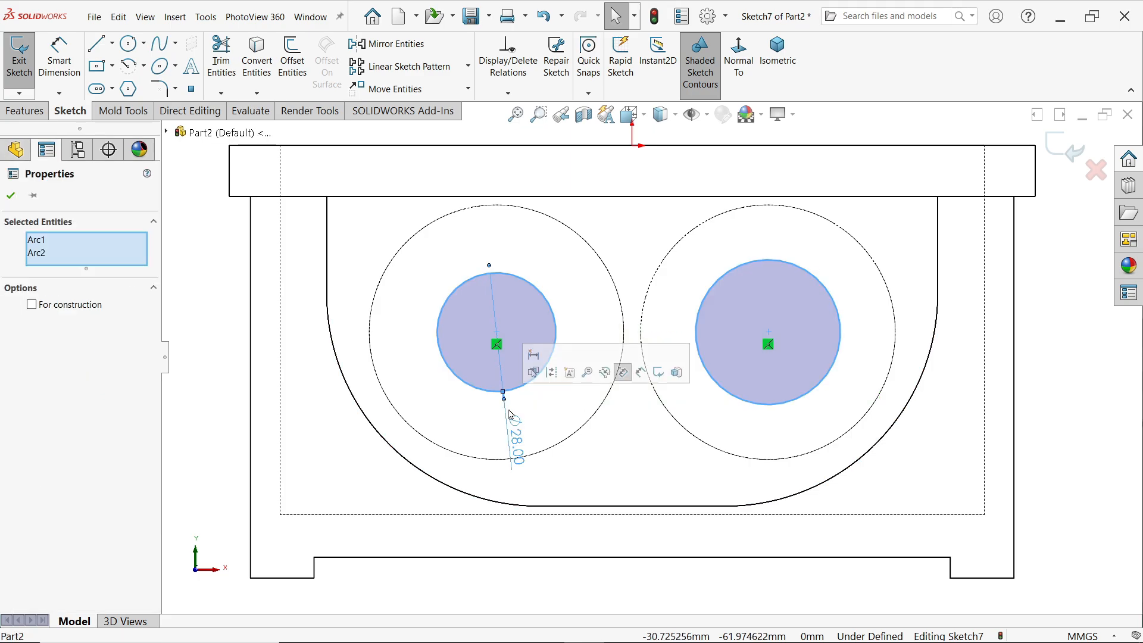
left_click(295, 357)
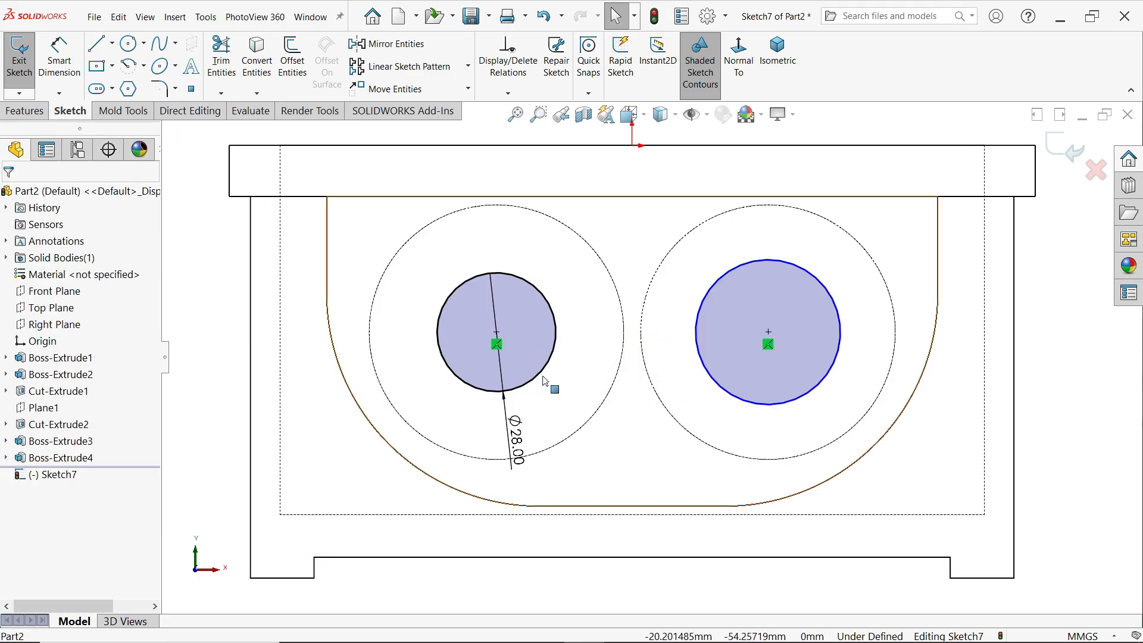
- Add an Equal relation between the 28 mm circle and the circle in the right inner boss
left_click(554, 351)
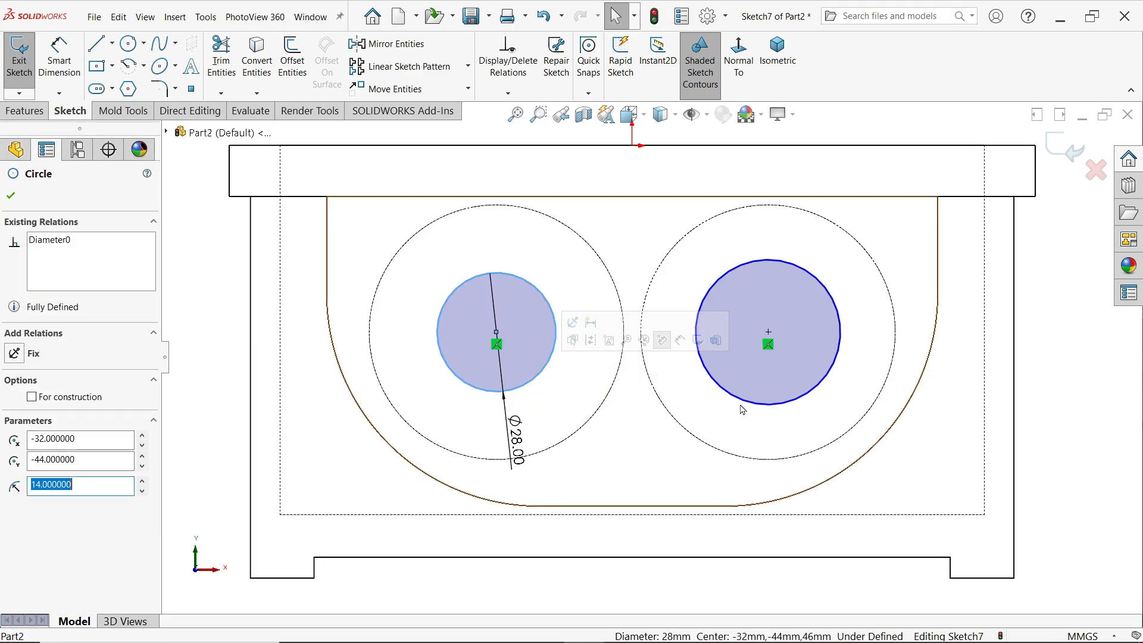
left_click(791, 409, "ctrl")
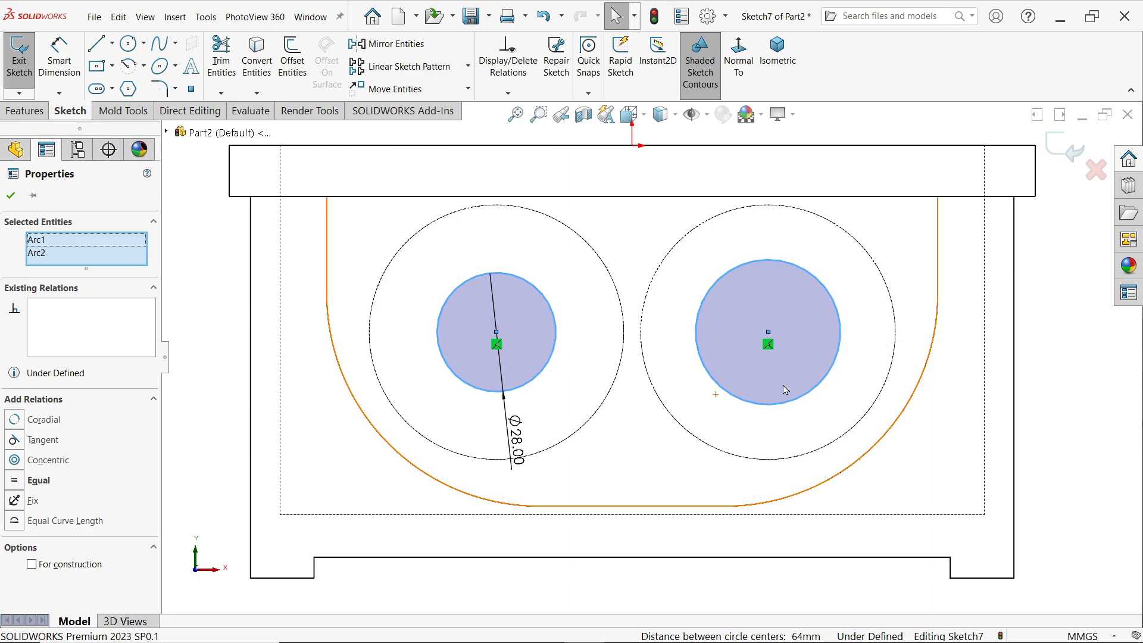
left_click(39, 480)
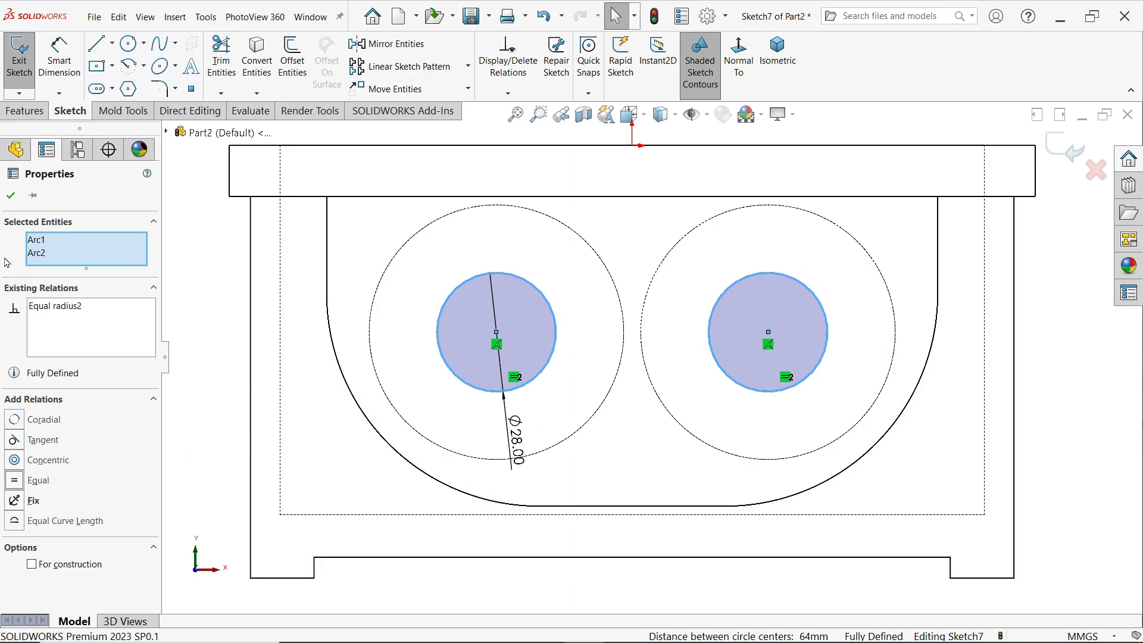
left_click(12, 199)
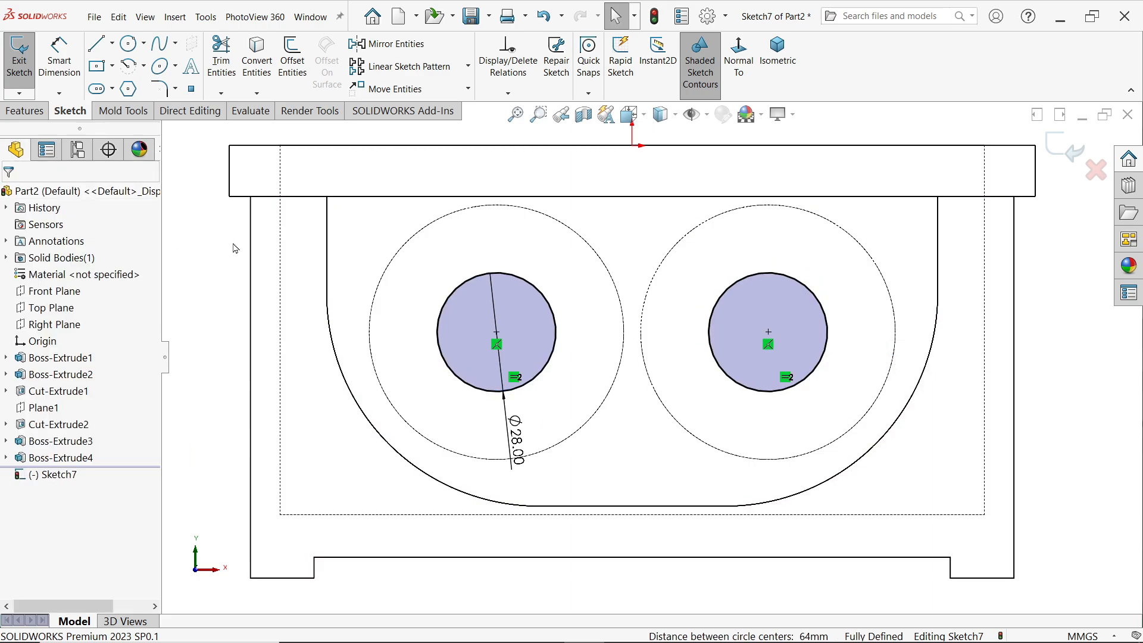
- Switch the display back to shaded with edges and cut both 28 mm circles through the front wall with an Up To Next extruded cut
left_click(676, 116)
left_click(678, 171)
middle_click_drag(678, 172, 741, 305)
left_click(24, 112)
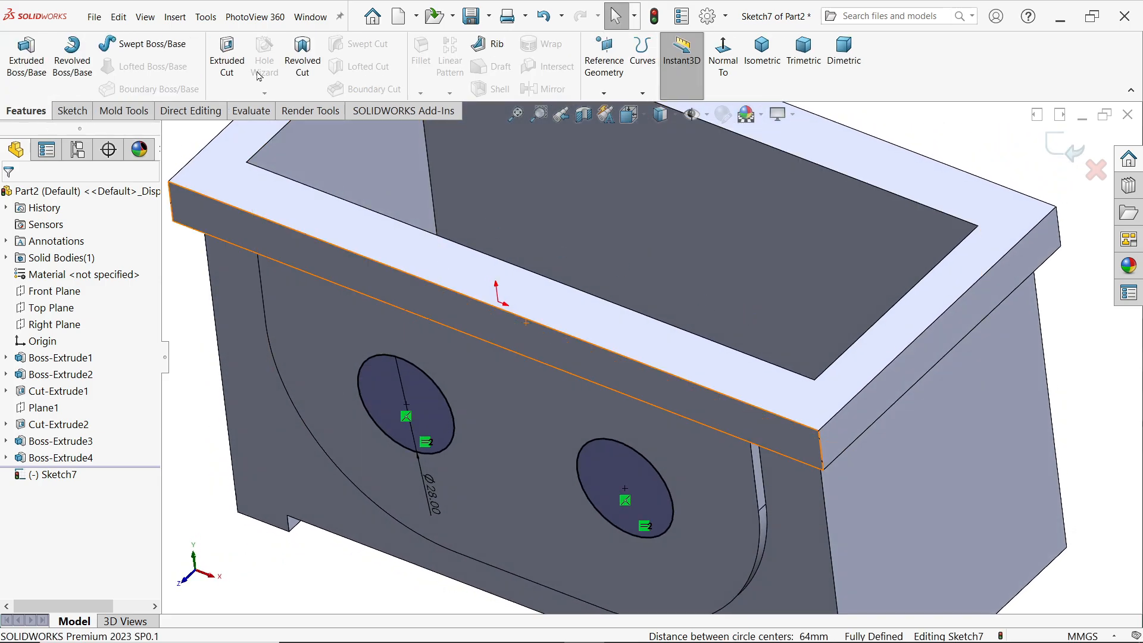
left_click(227, 60)
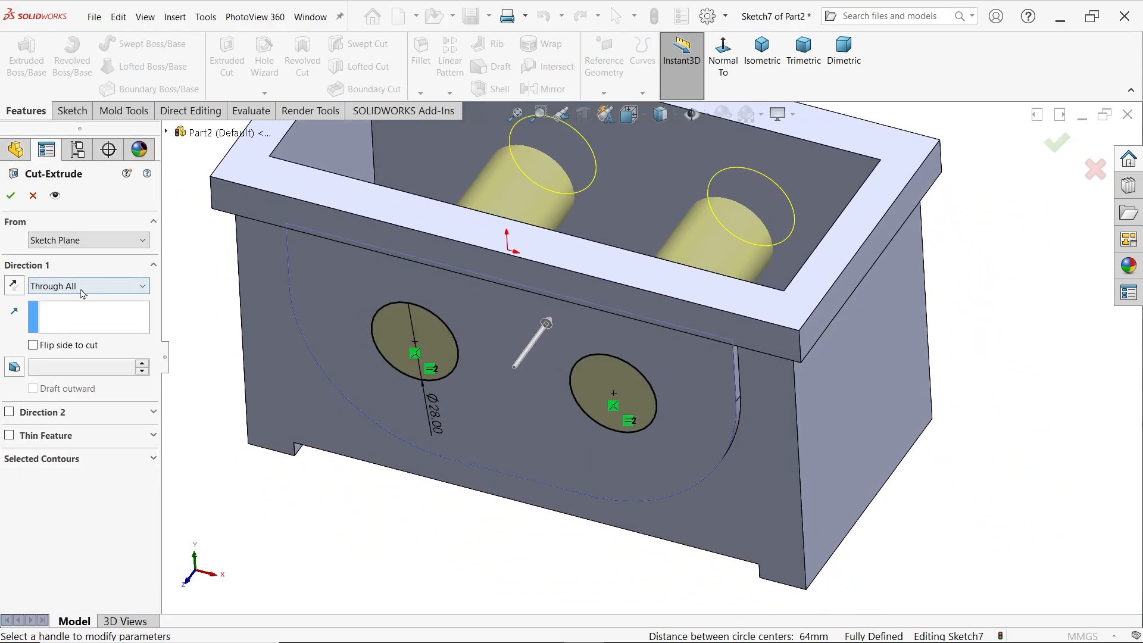
left_click(71, 287)
left_click(72, 342)
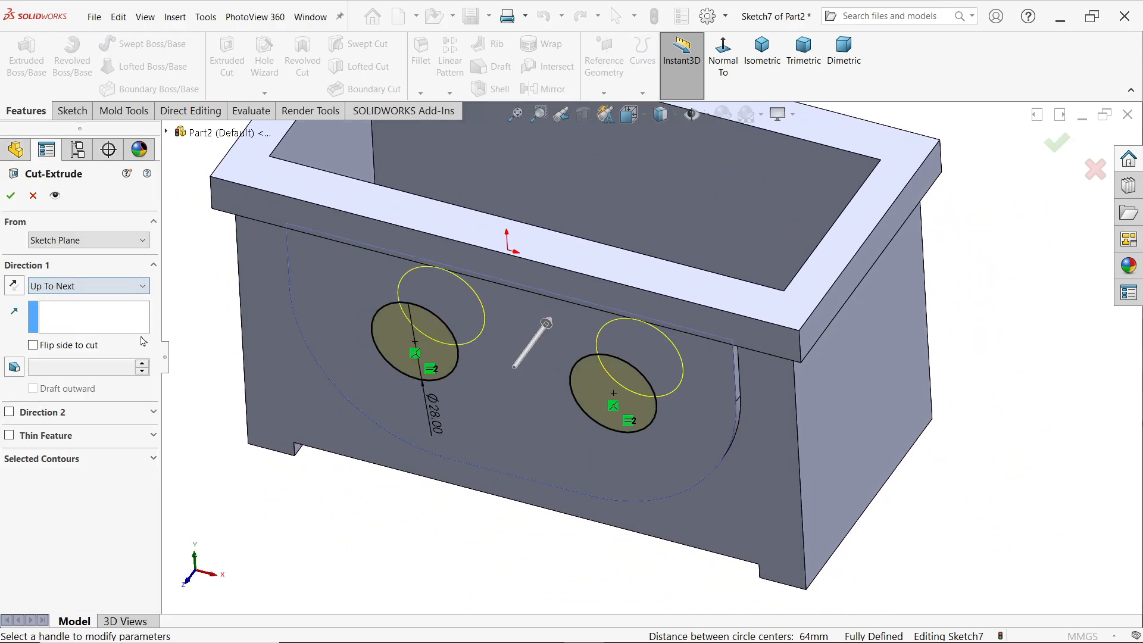
middle_click_drag(417, 310, 462, 403)
scroll(605, 205, "down", 5)
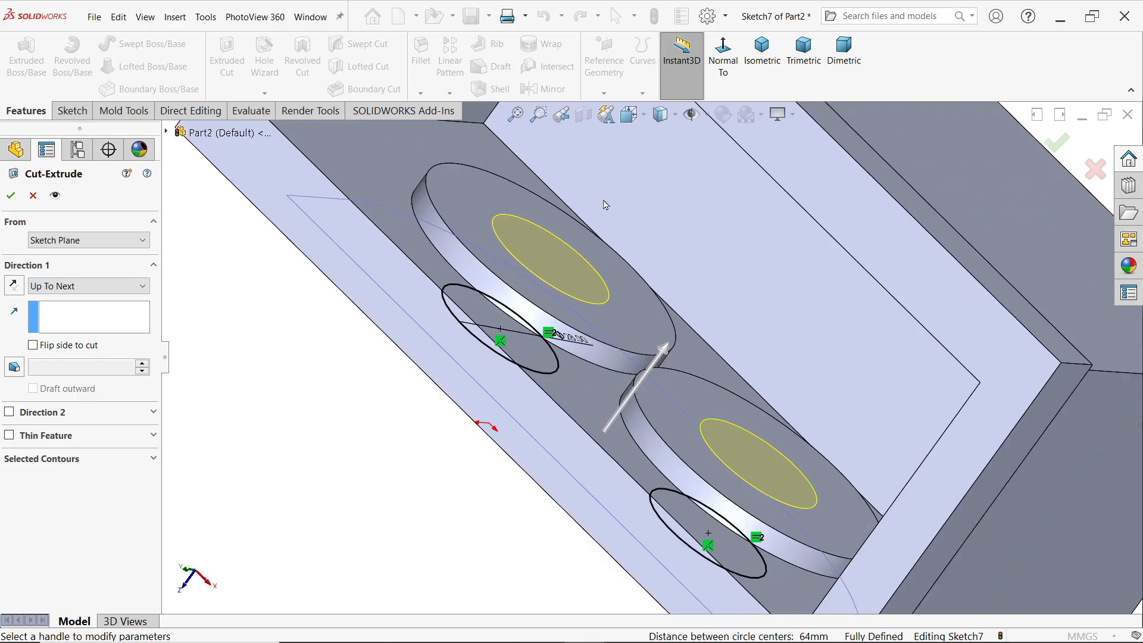
left_click(11, 196)
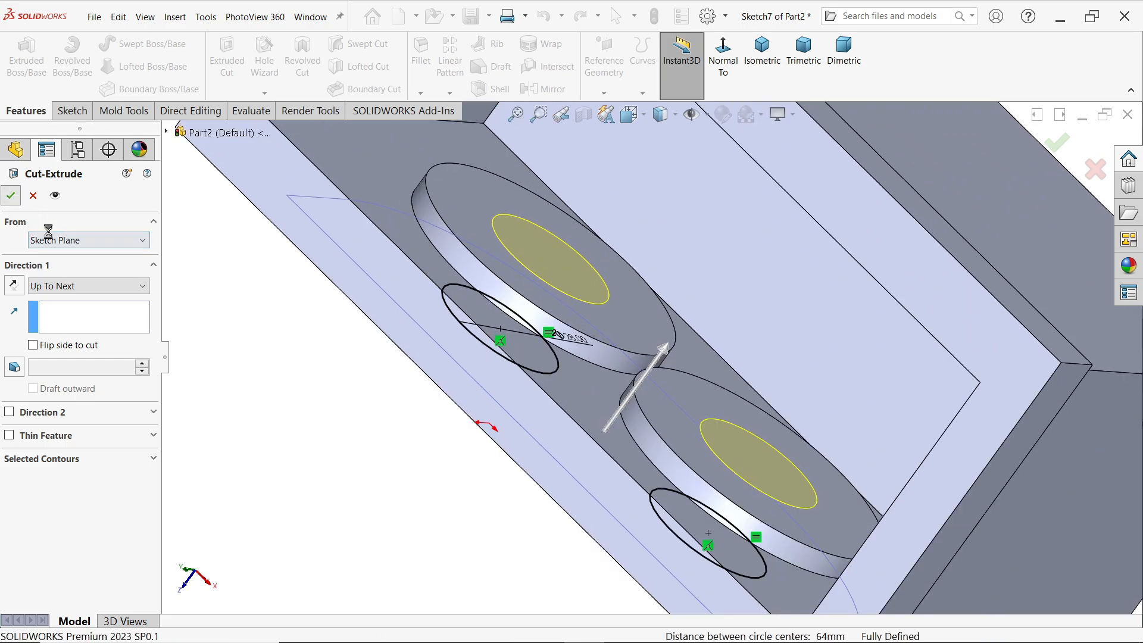
middle_click_drag(414, 447, 448, 312)
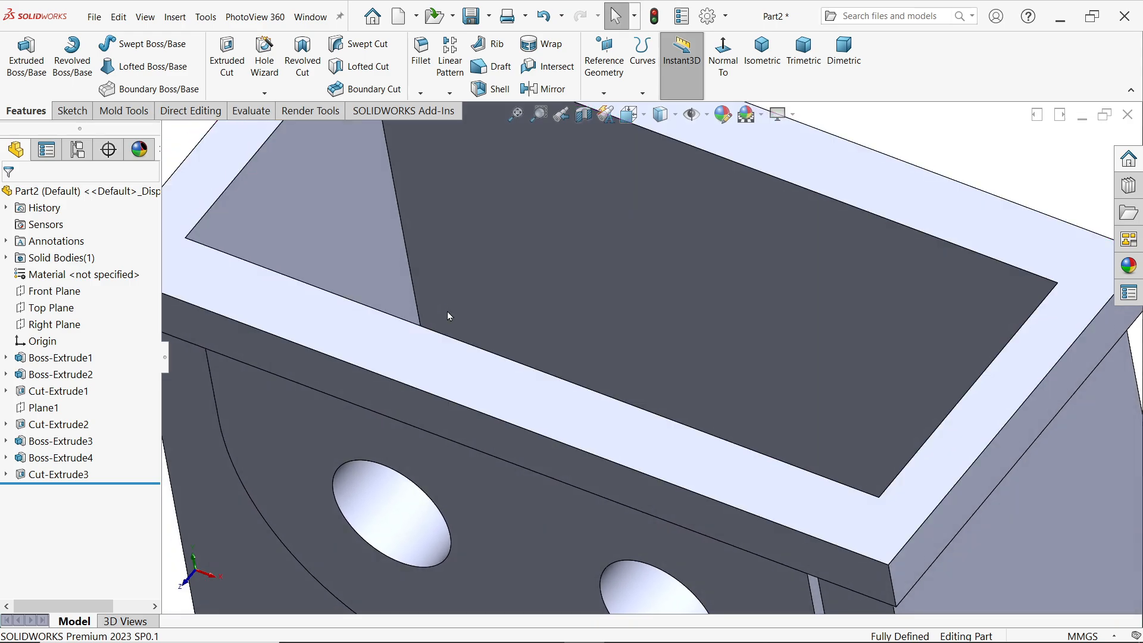
- Mirror the front pad, the two inner round bosses and their holes about the Front Plane
left_click(762, 52)
scroll(625, 400, "down", 2)
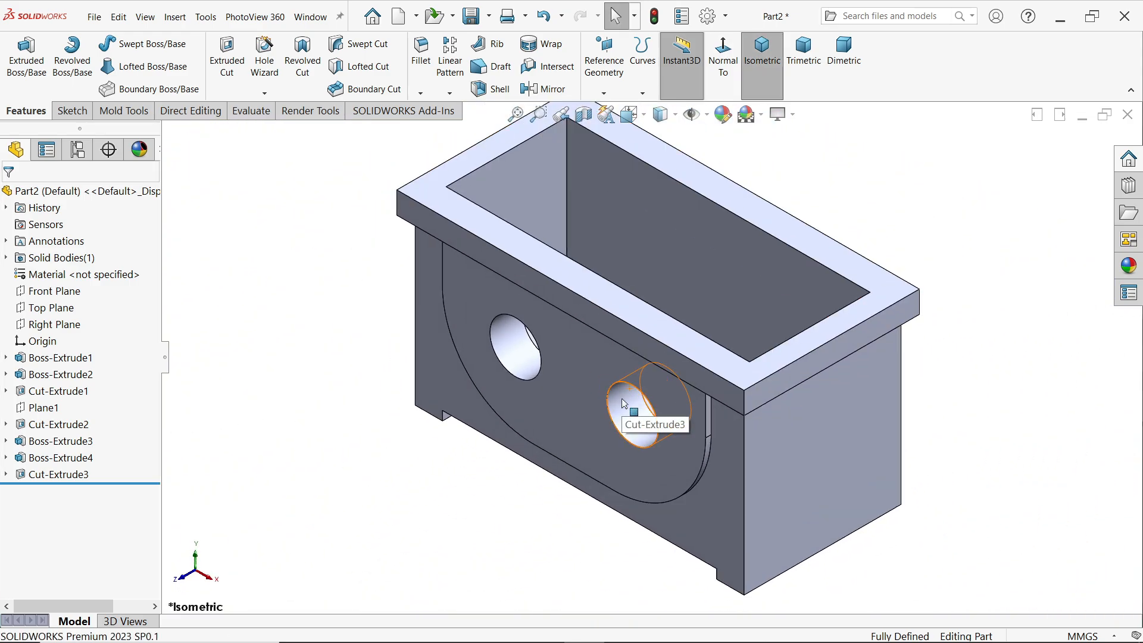
scroll(624, 403, "down", 1)
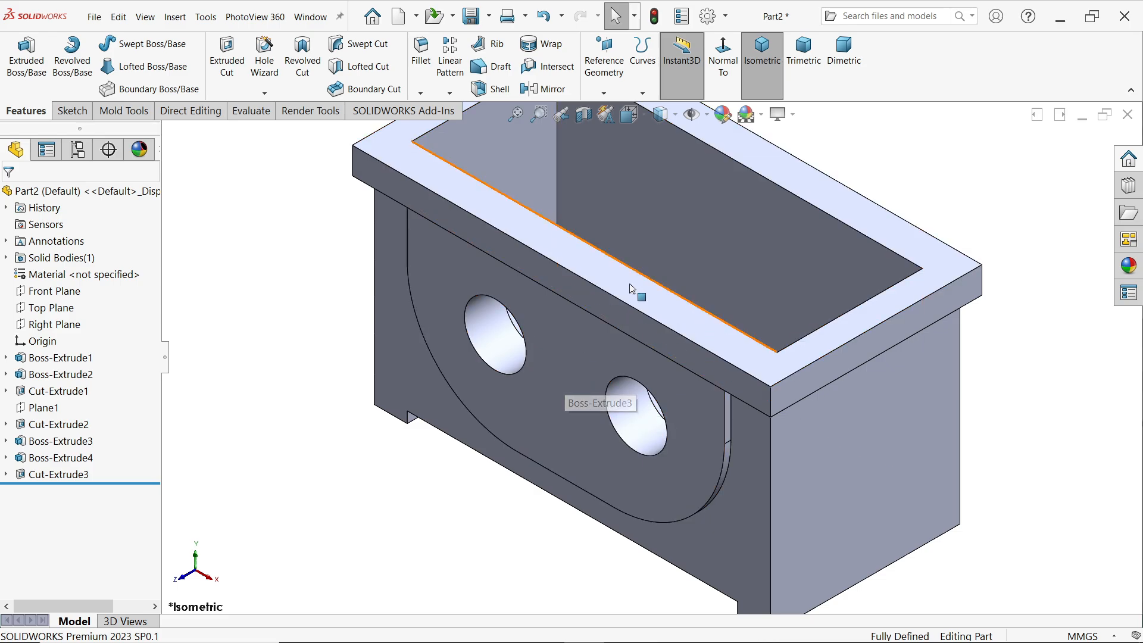
middle_click_drag(633, 286, 602, 300)
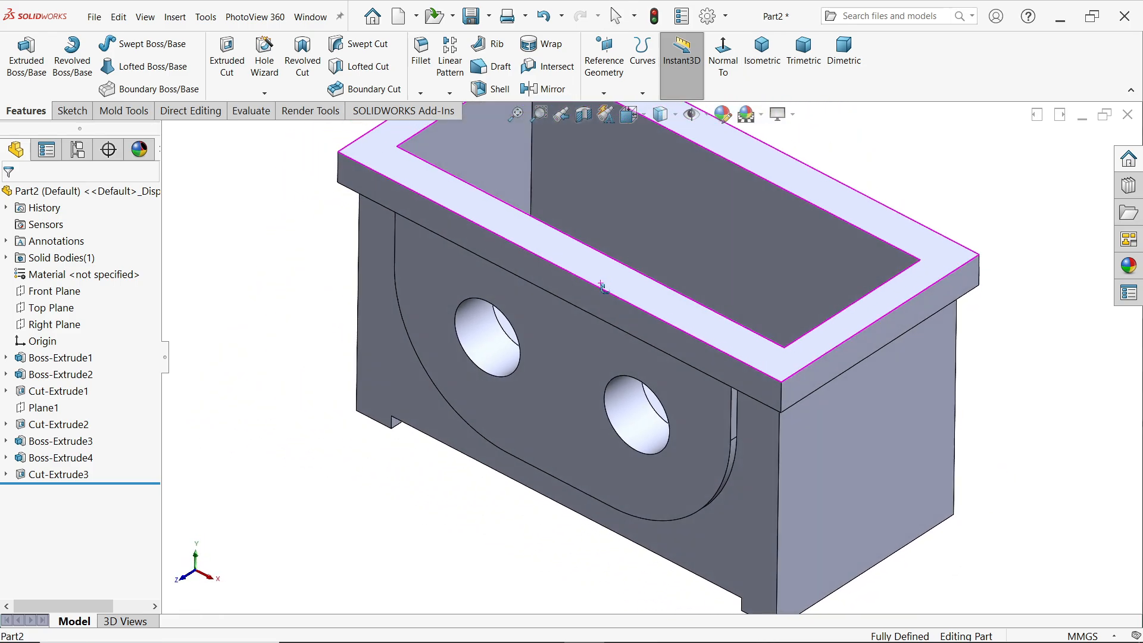
left_click(541, 88)
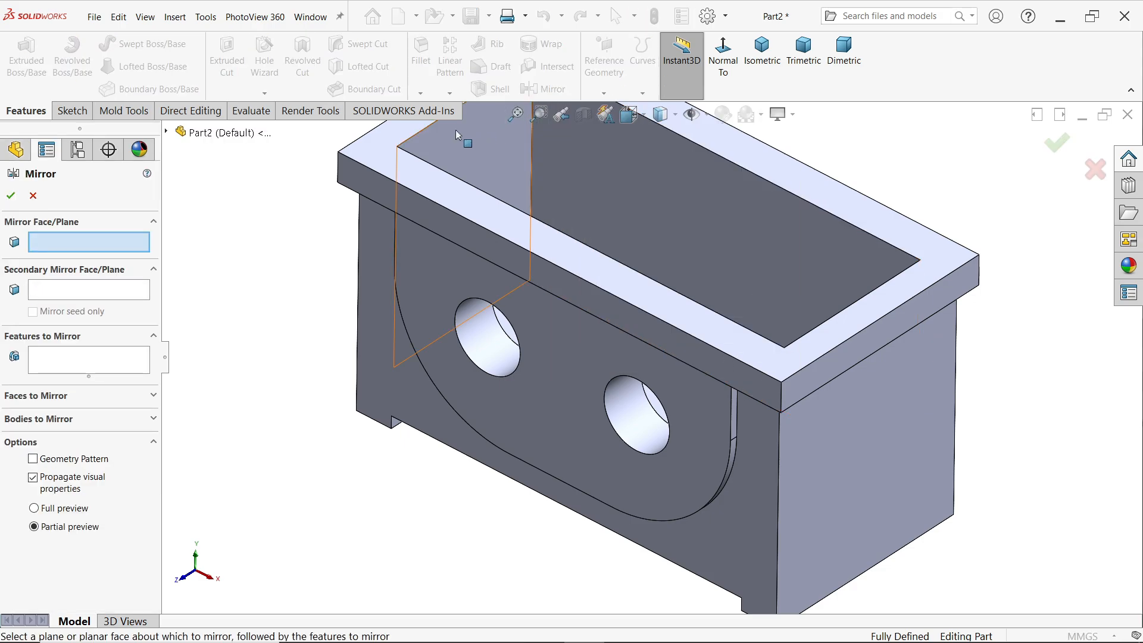
left_click(166, 132)
left_click(228, 232)
middle_click_drag(445, 268, 580, 250)
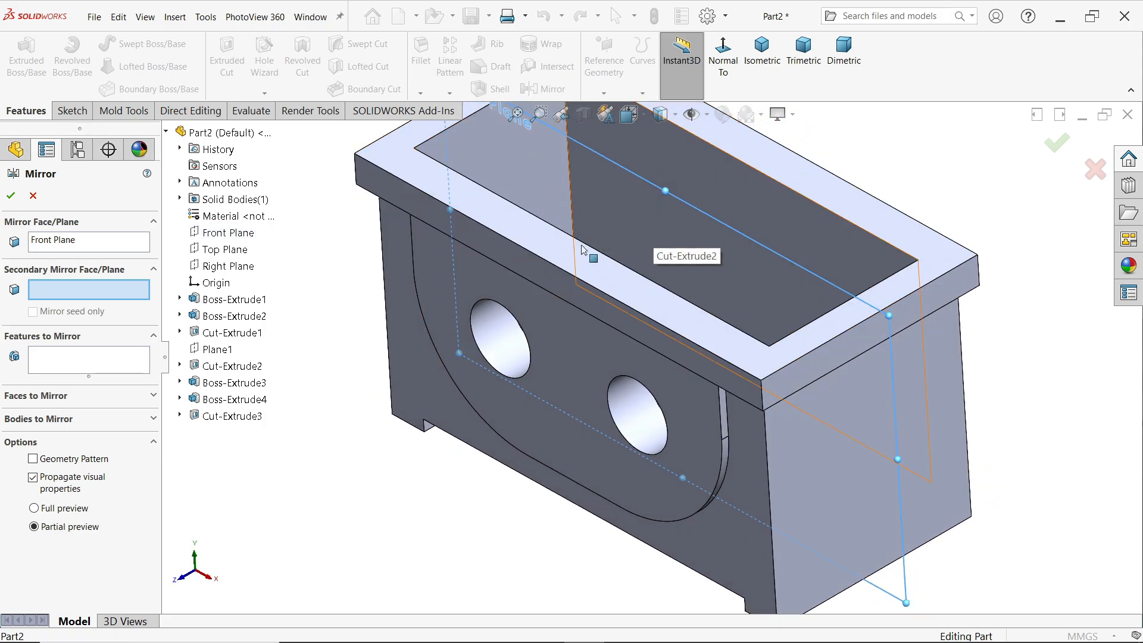
left_click(65, 369)
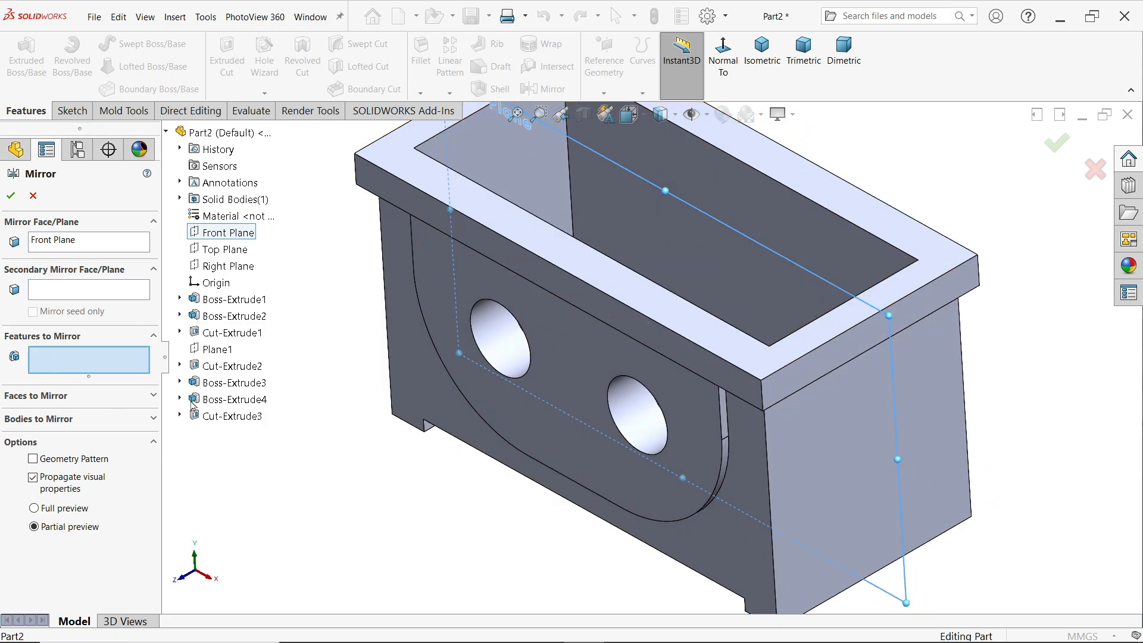
left_click(229, 384)
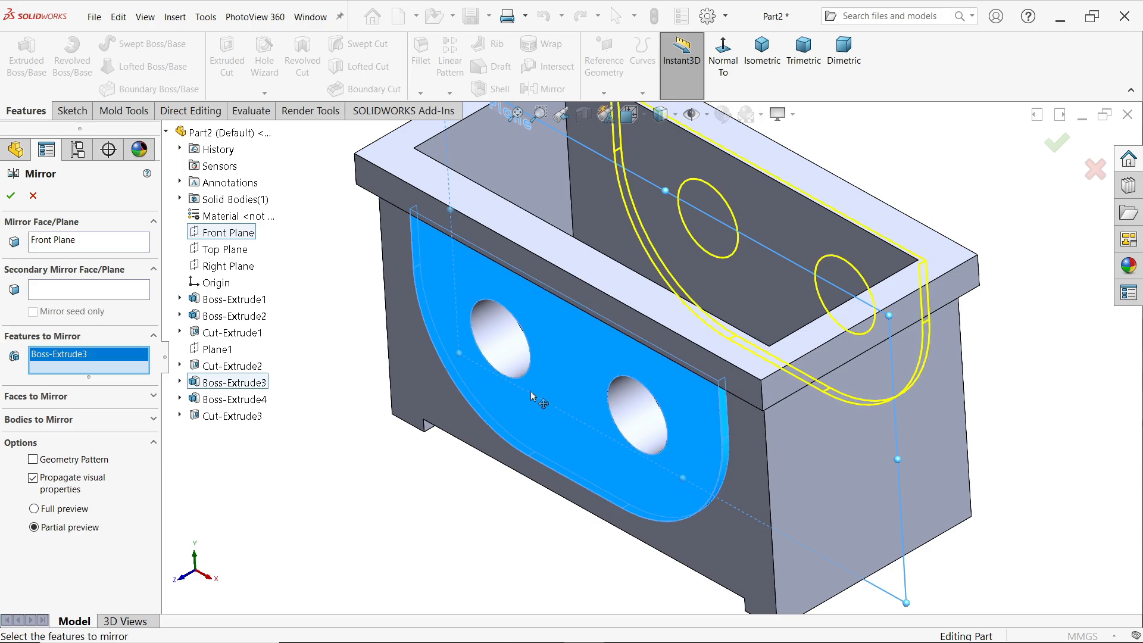
left_click(234, 399)
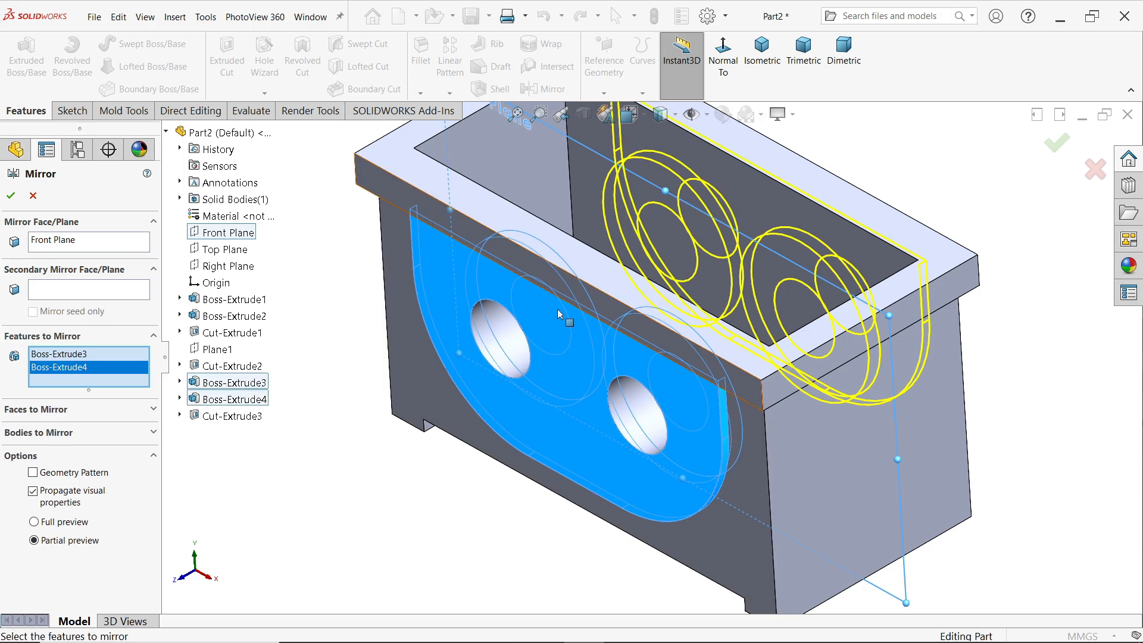
left_click(246, 419)
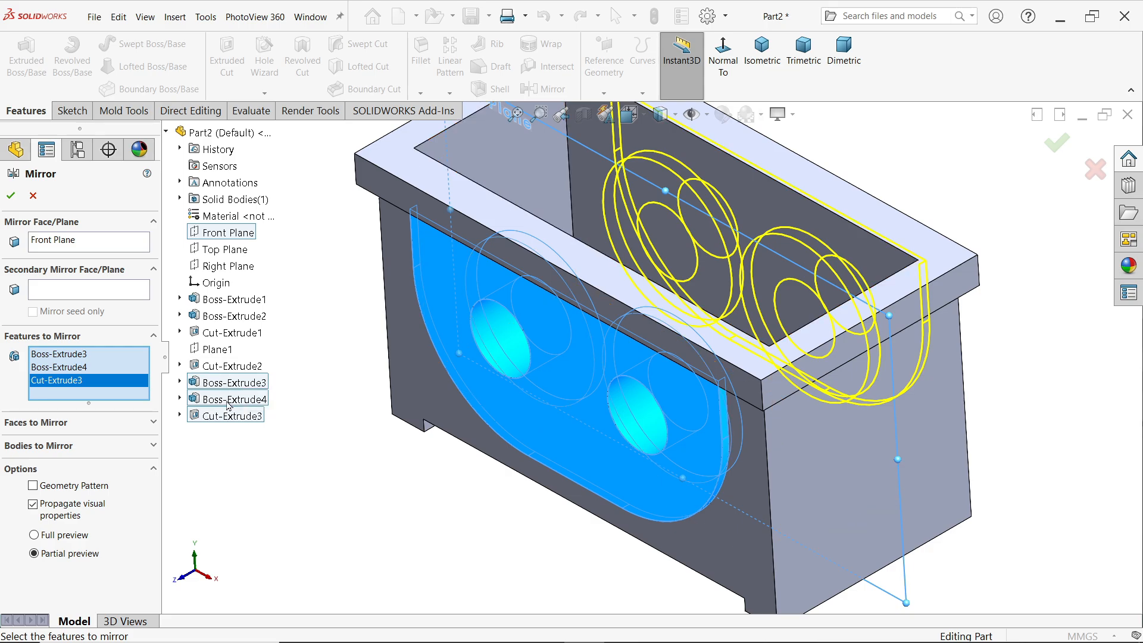
left_click(10, 196)
middle_click_drag(703, 310, 760, 250)
- Switch to the Exercise 197.1 drawing image and examine the bolt circle dimensions and the M10 tapped hole callout and depth
key("alt+Tab")
mouse_move(325, 176)
left_mouse_down()
mouse_move(316, 210)
mouse_move(388, 327)
left_mouse_up()
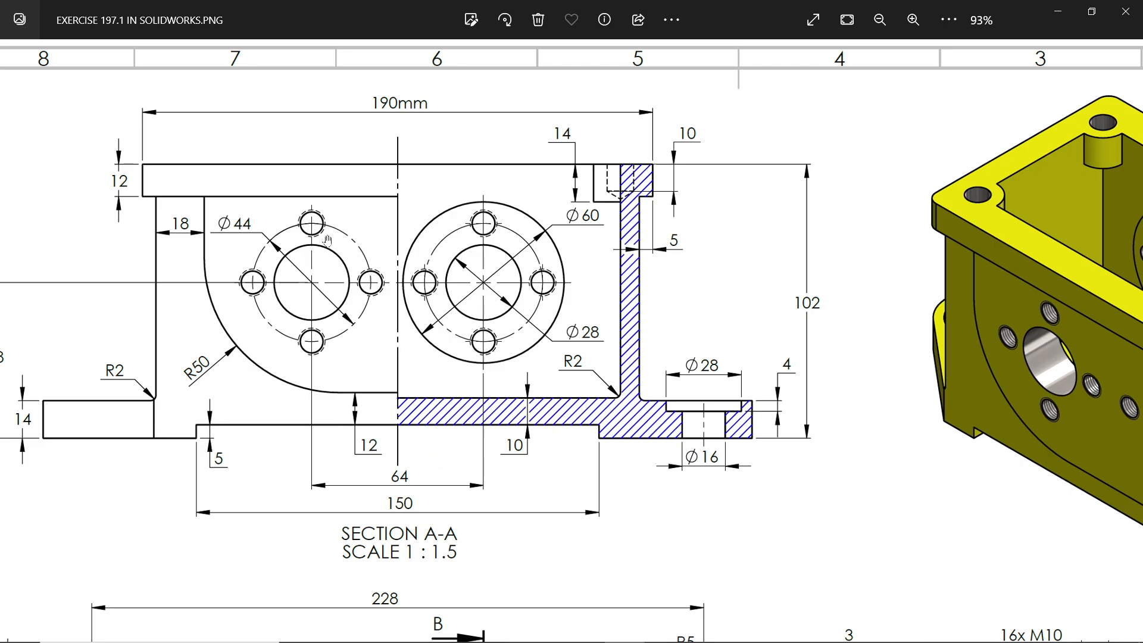
mouse_move(687, 381)
left_mouse_down()
mouse_move(605, 368)
mouse_move(345, 266)
left_mouse_up()
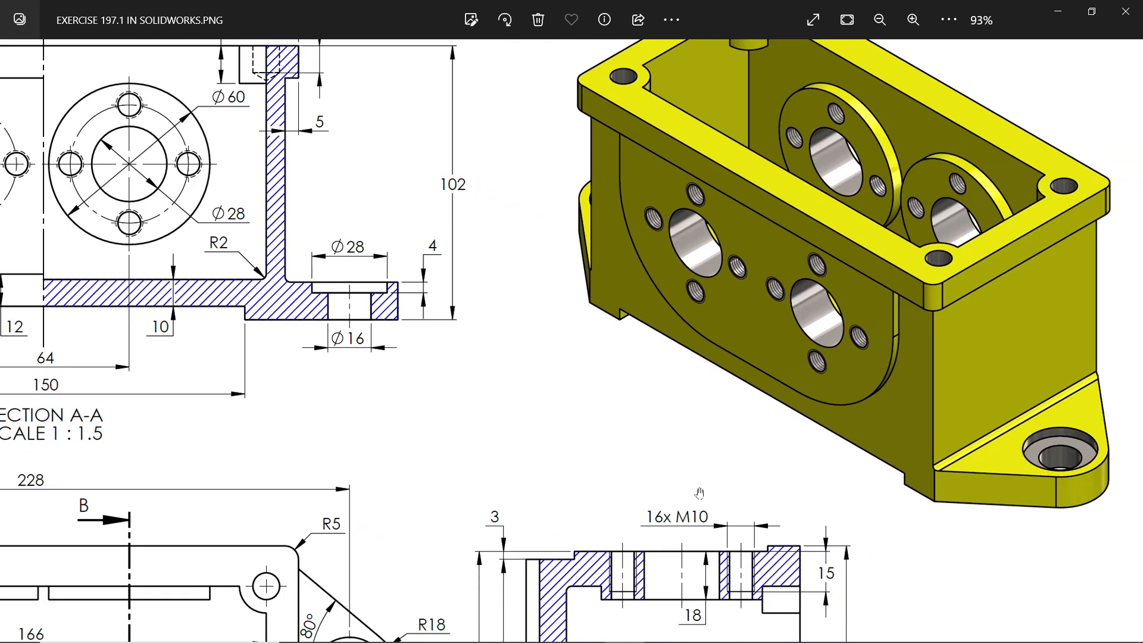
left_click_drag(700, 493, 820, 255)
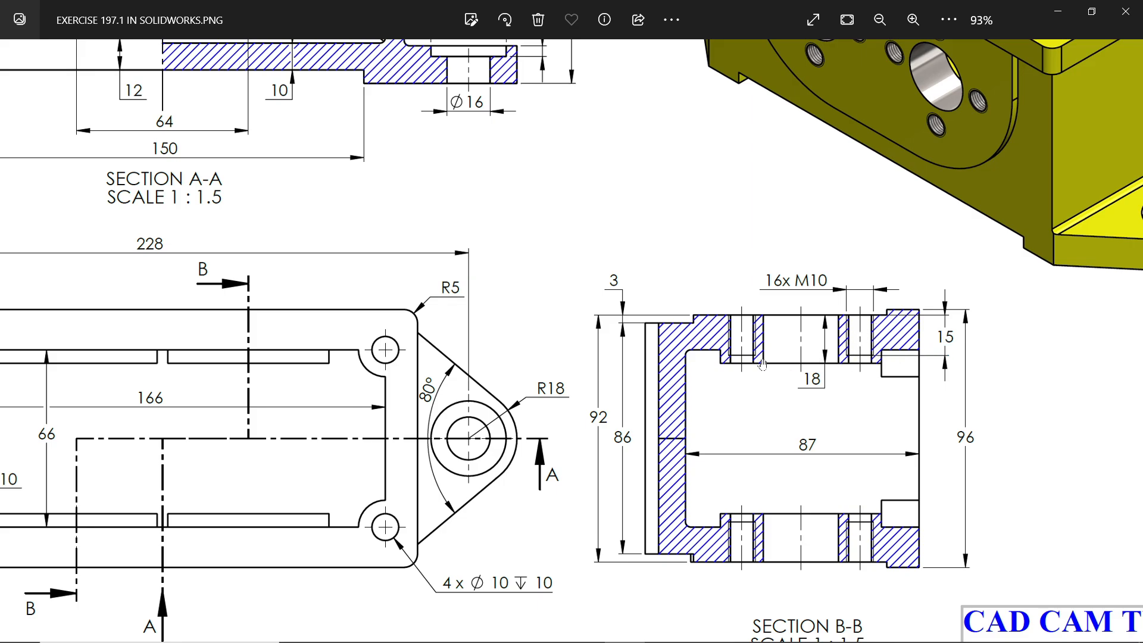
scroll(762, 365, "down", 5)
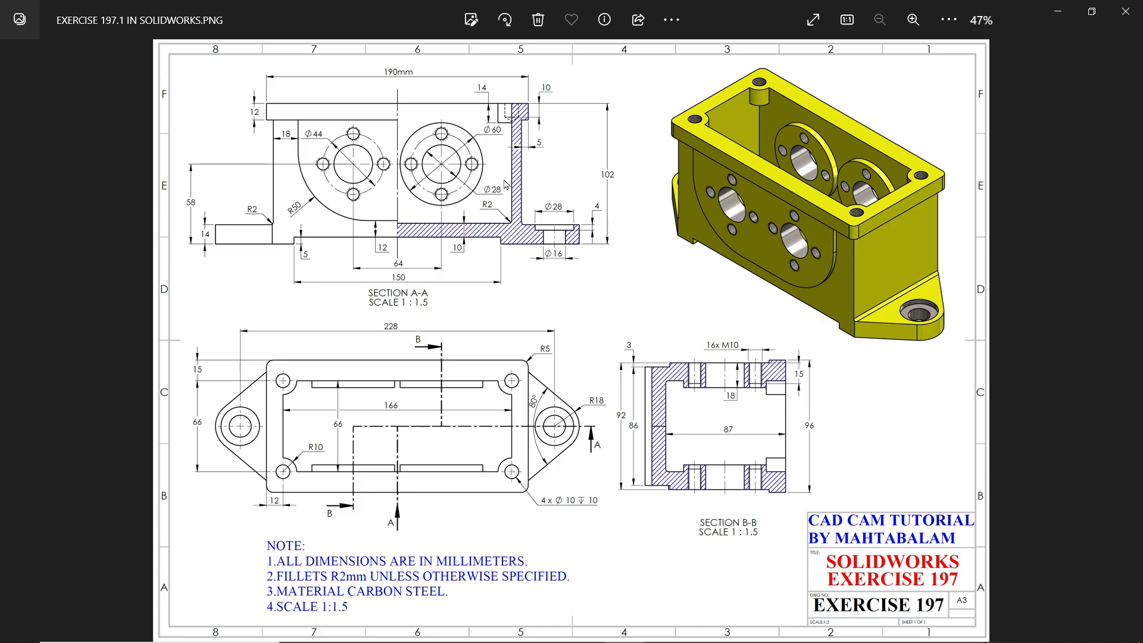
left_click(1061, 11)
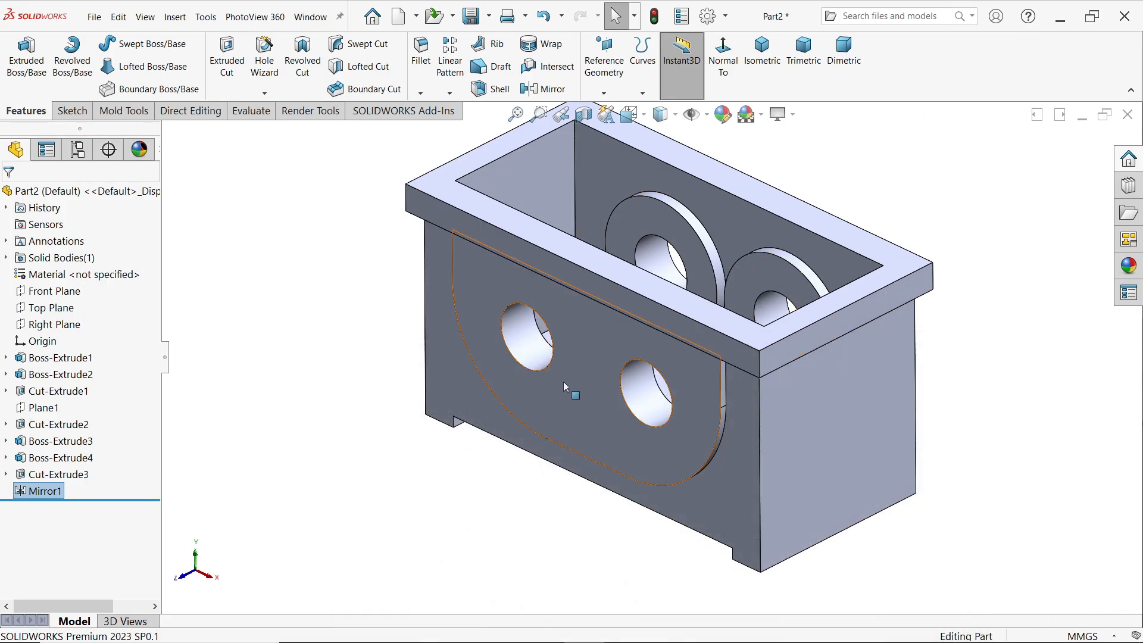
- Set up a Hole Wizard Straight Tap with the ISO standard, Bottoming Tapped Hole type and M10 size
left_click(269, 70)
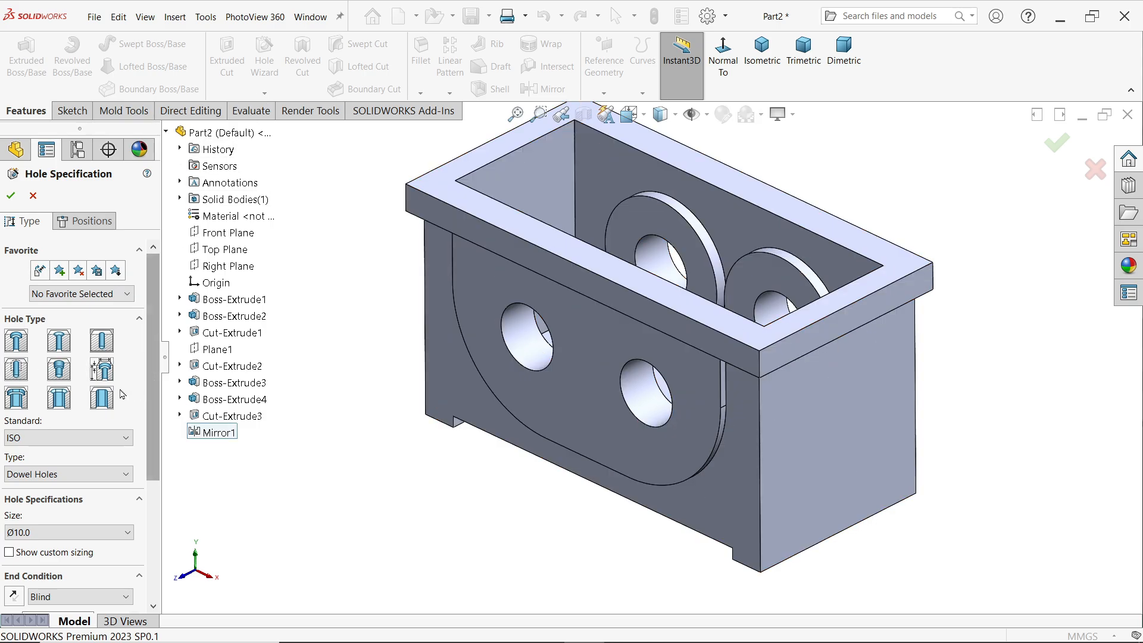
left_click(16, 370)
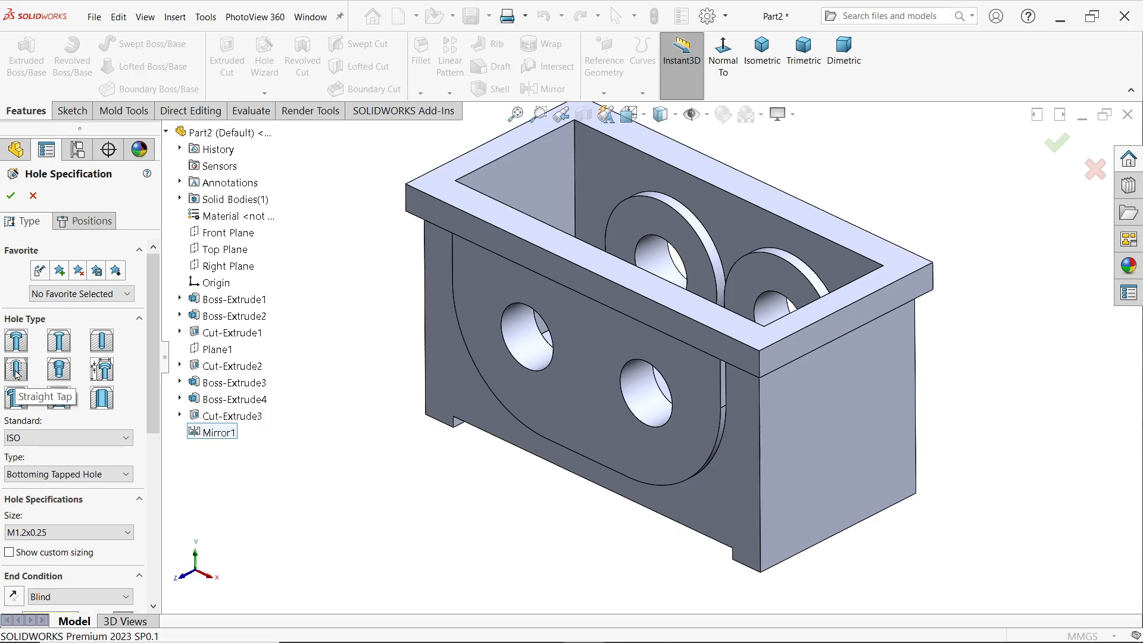
left_click(92, 438)
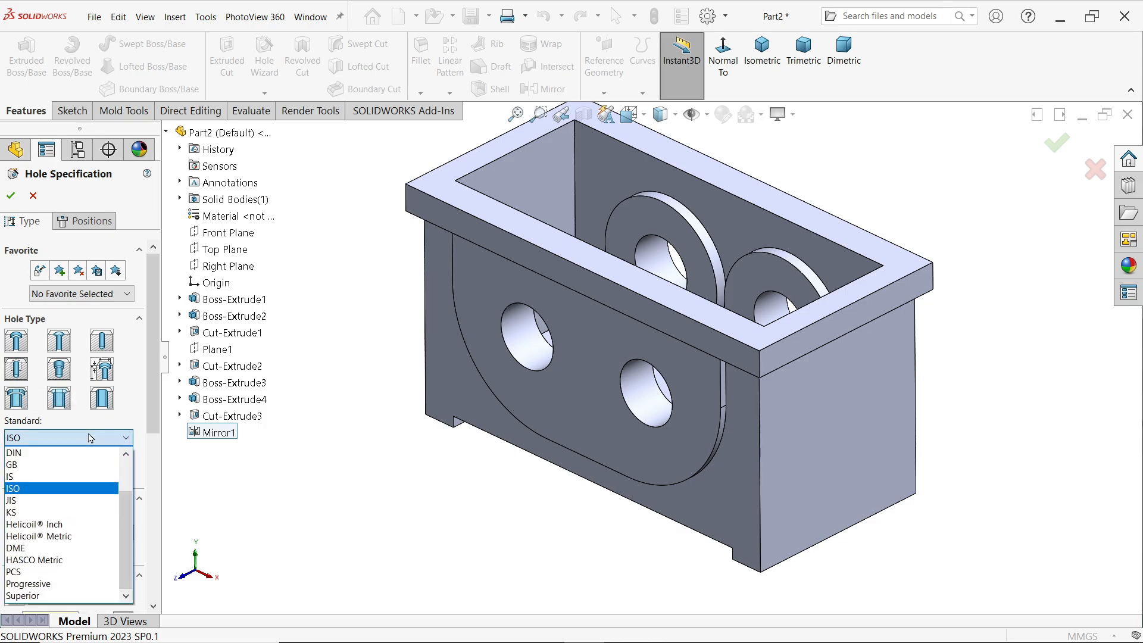
left_click(105, 485)
left_click(105, 479)
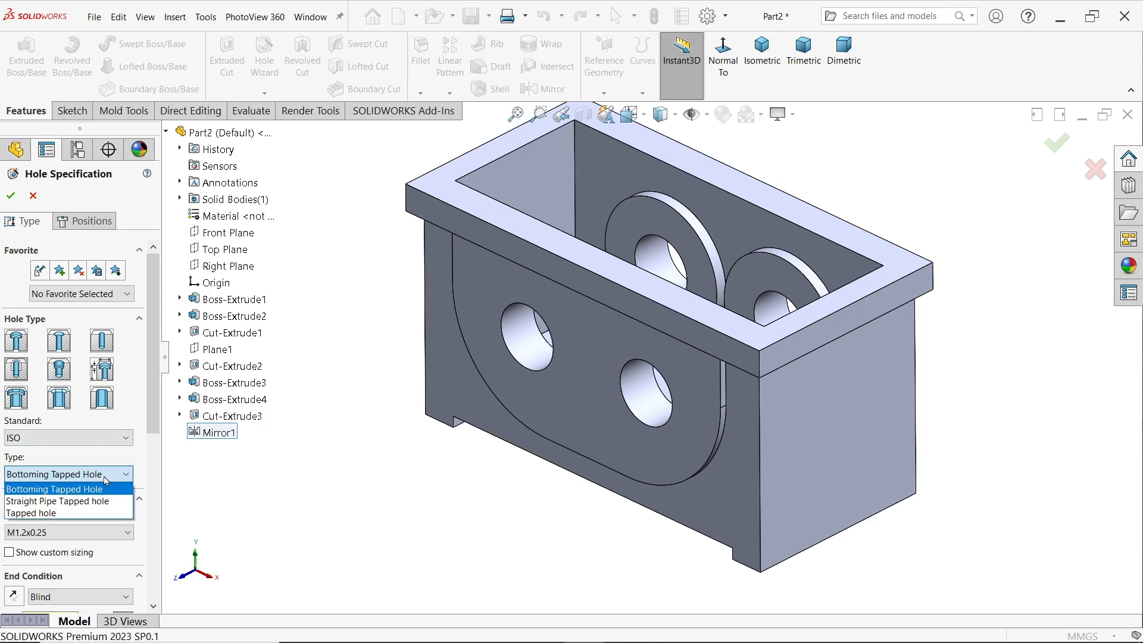
left_click(78, 479)
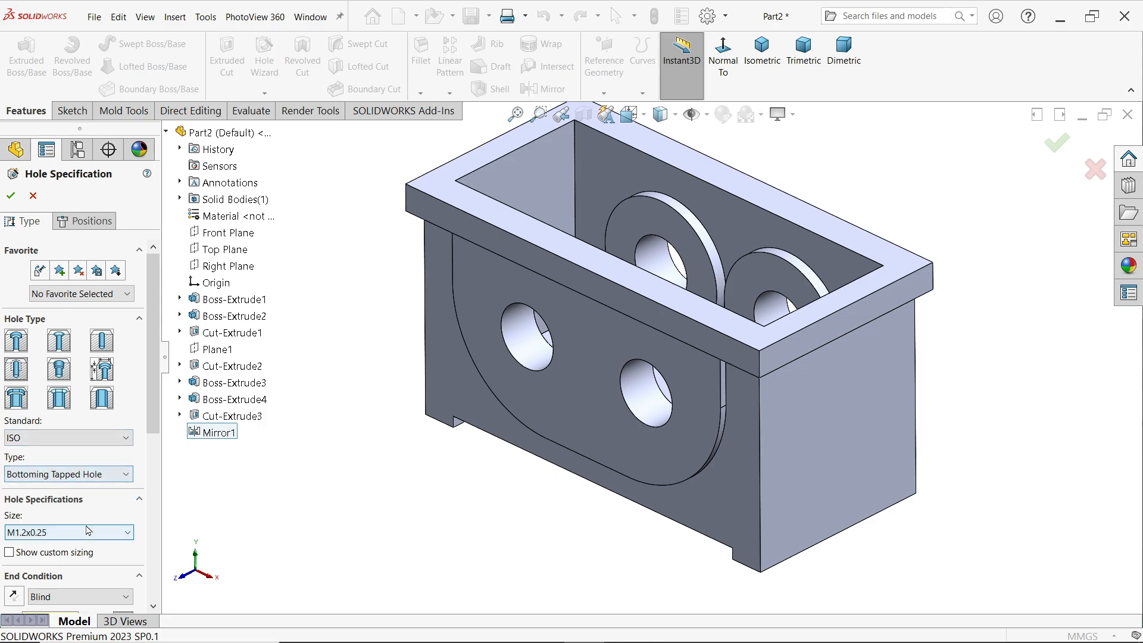
scroll(143, 480, "down", 3)
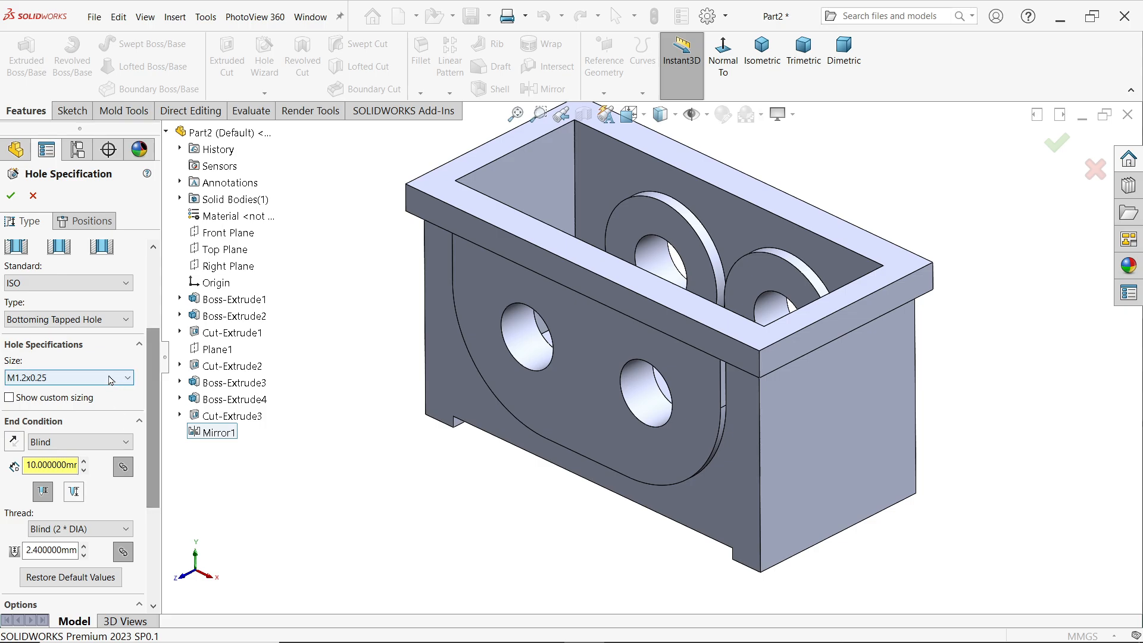
left_click(126, 377)
left_click_drag(126, 414, 126, 445)
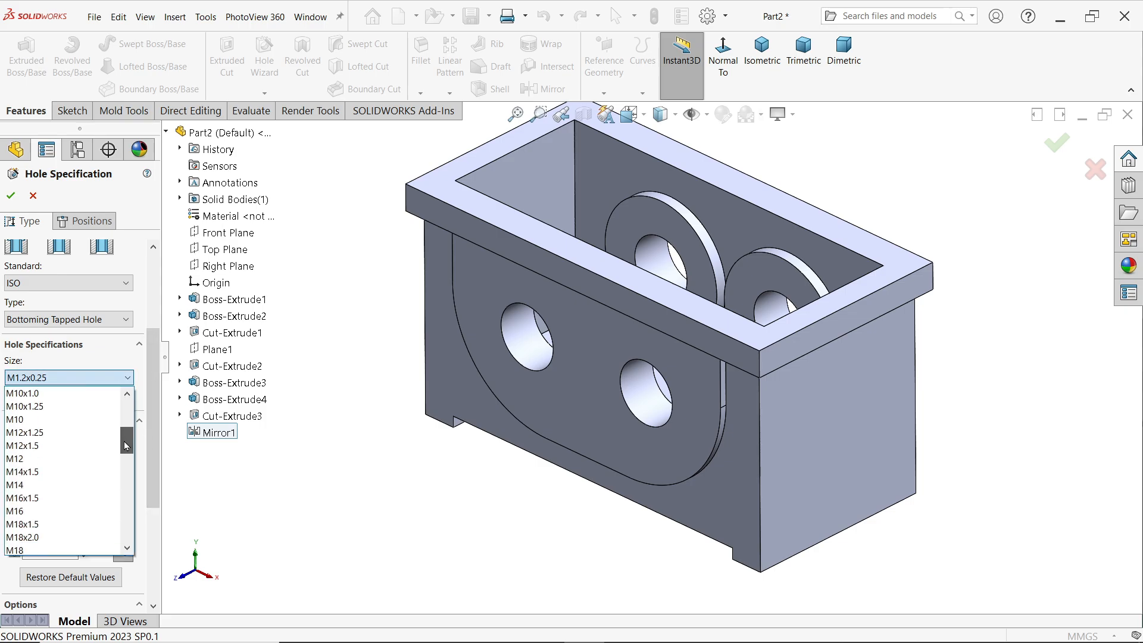
left_click(53, 419)
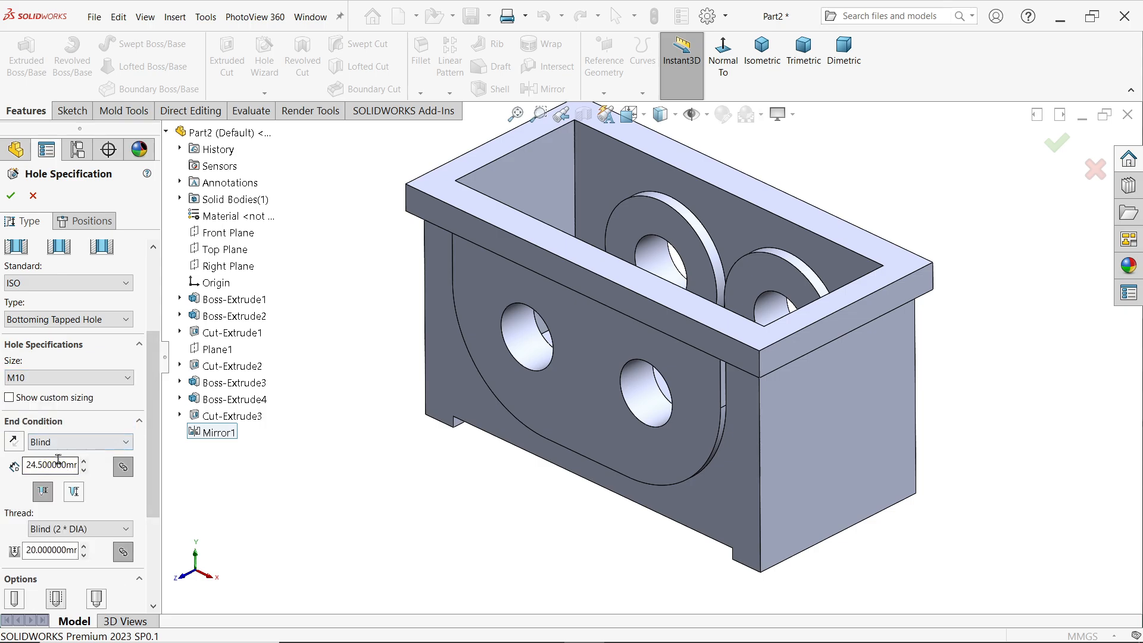
- Set the tapped hole's end condition to Up To Surface, ending at the inner round boss's flat face
left_click(60, 441)
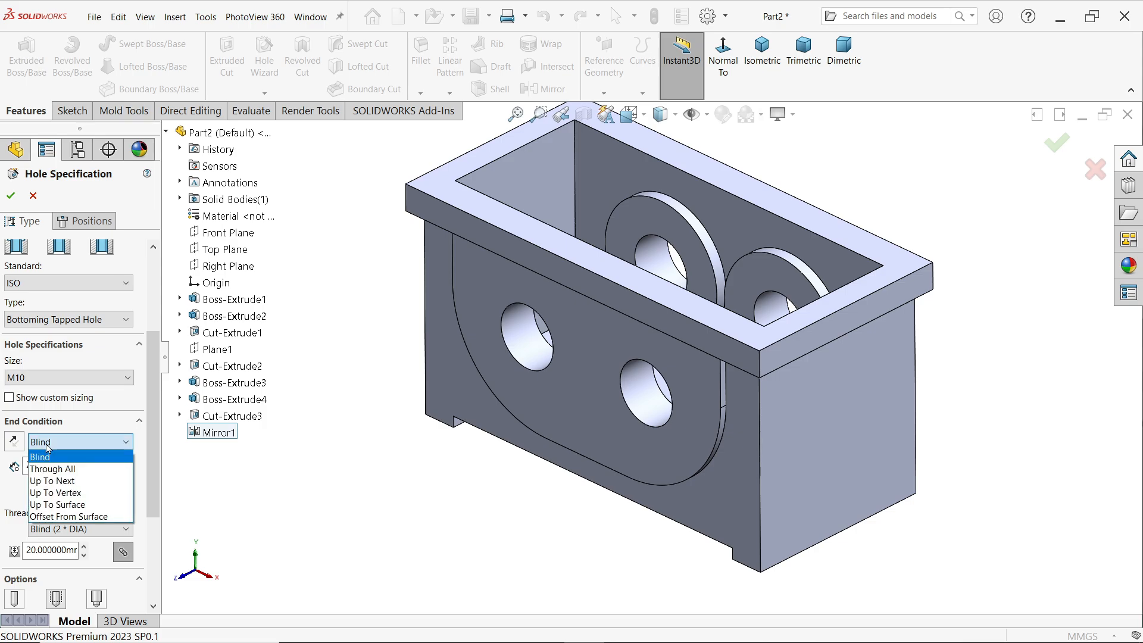
left_click(68, 505)
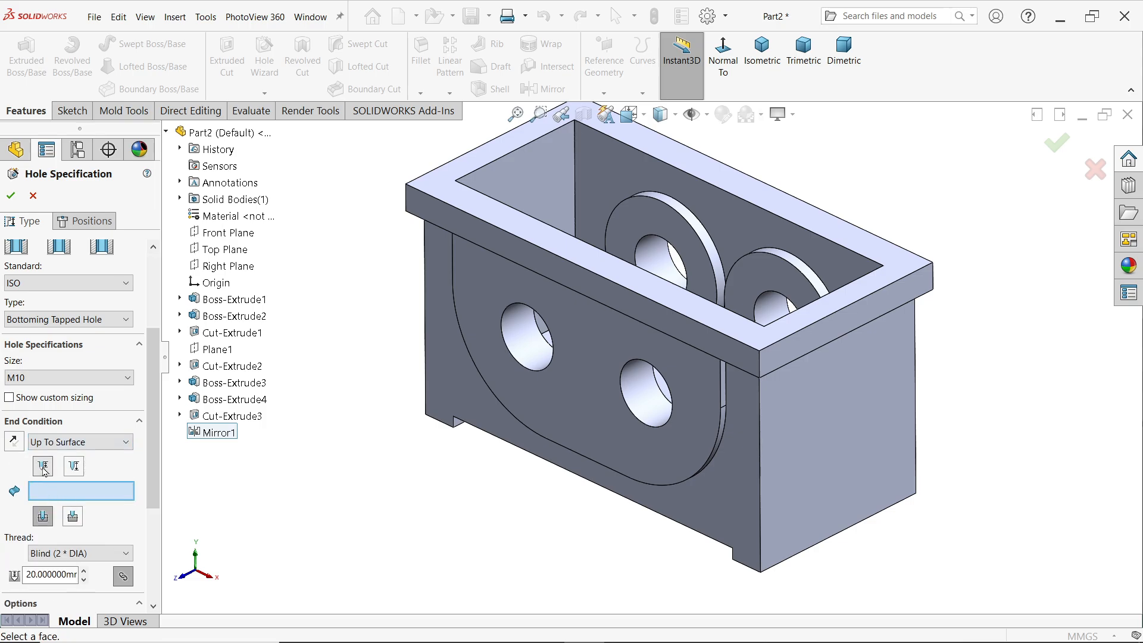
left_click(43, 468)
middle_click_drag(319, 402, 304, 462)
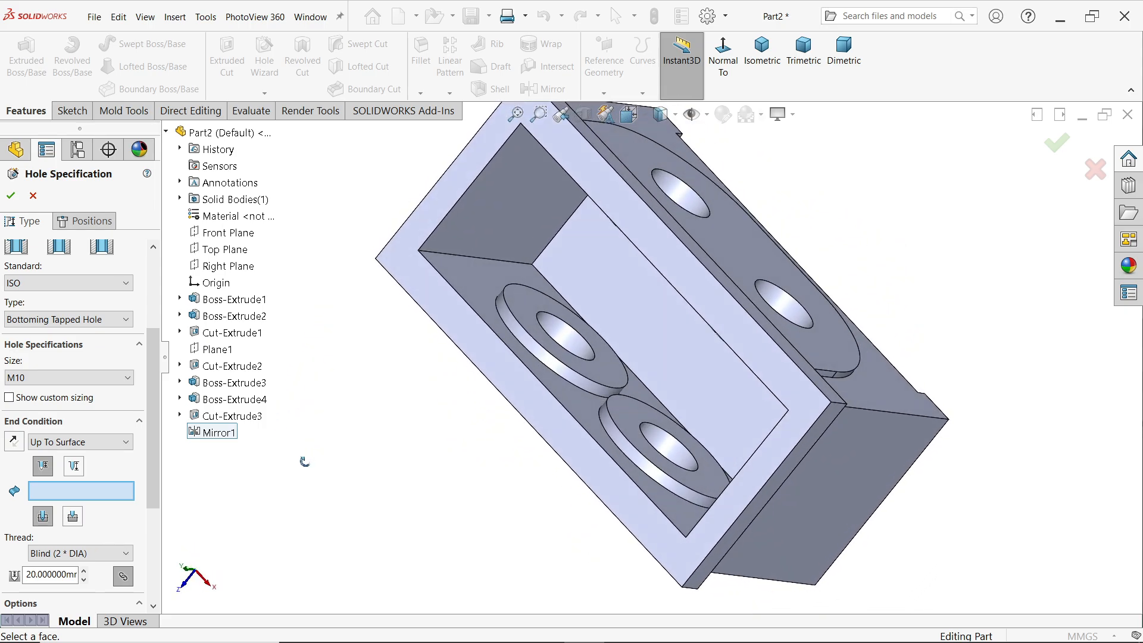
left_click(613, 378)
middle_click_drag(493, 481, 178, 503)
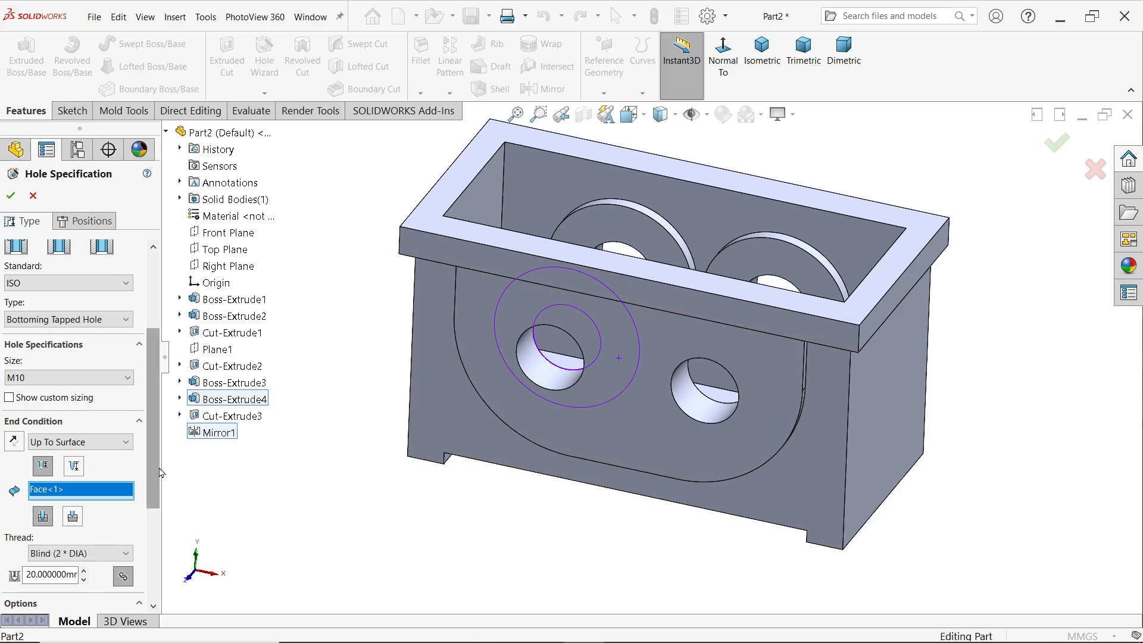
- Set the tapped hole's blind thread depth to 15 mm
scroll(157, 472, "down", 3)
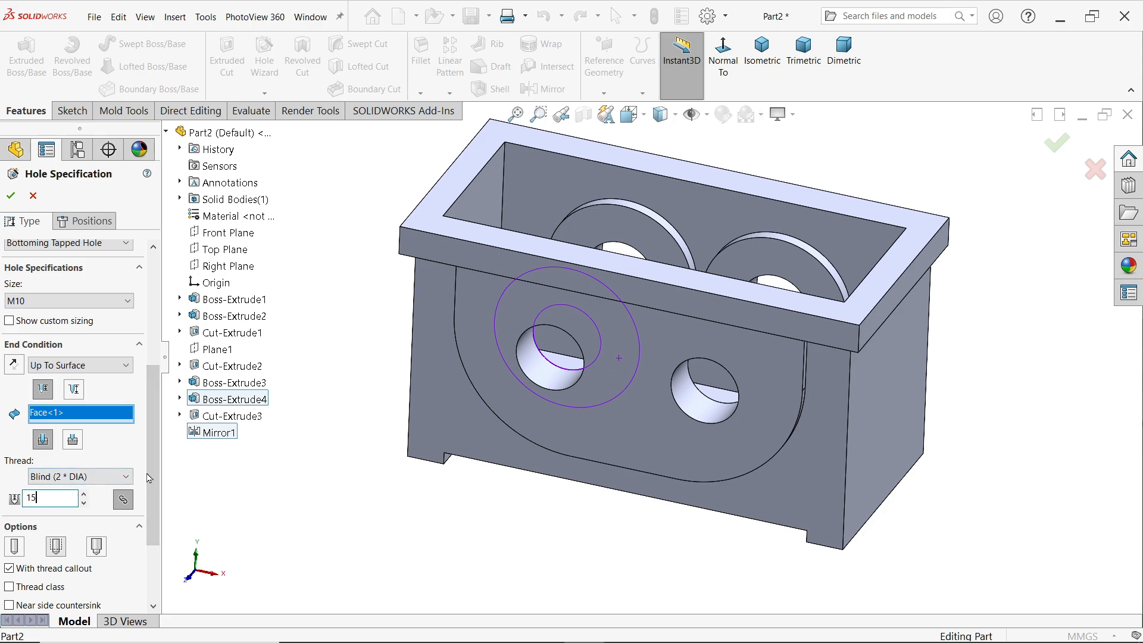
key("Return")
scroll(149, 537, "down", 4)
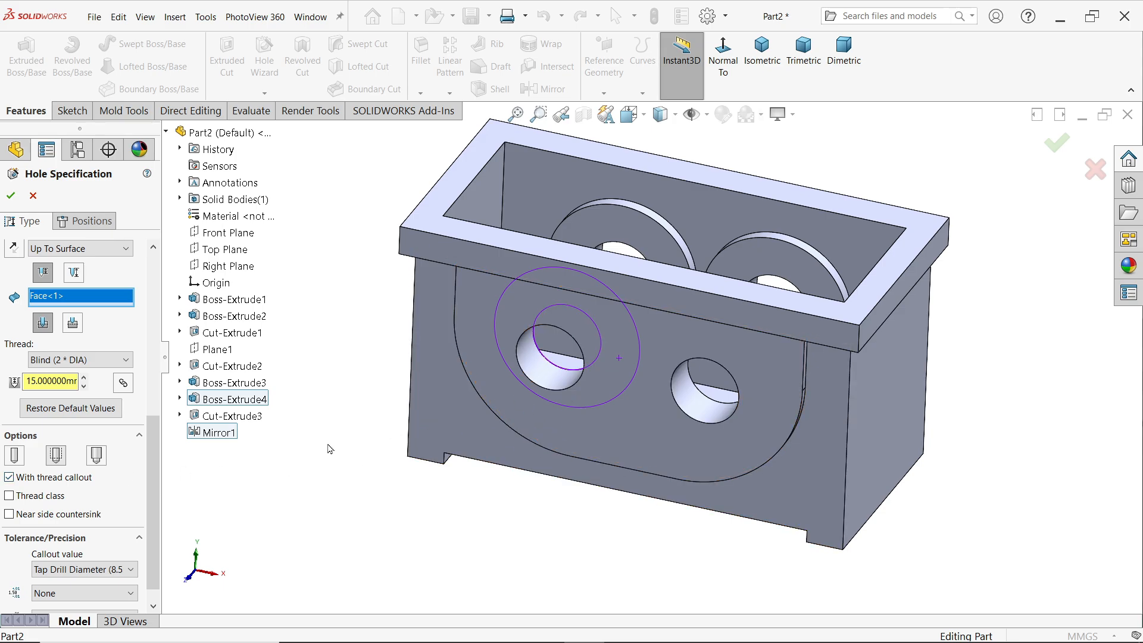
- Choose the front pad face for the hole position and sketch a 44 mm construction circle concentric with its left 28 mm hole
left_click(95, 222)
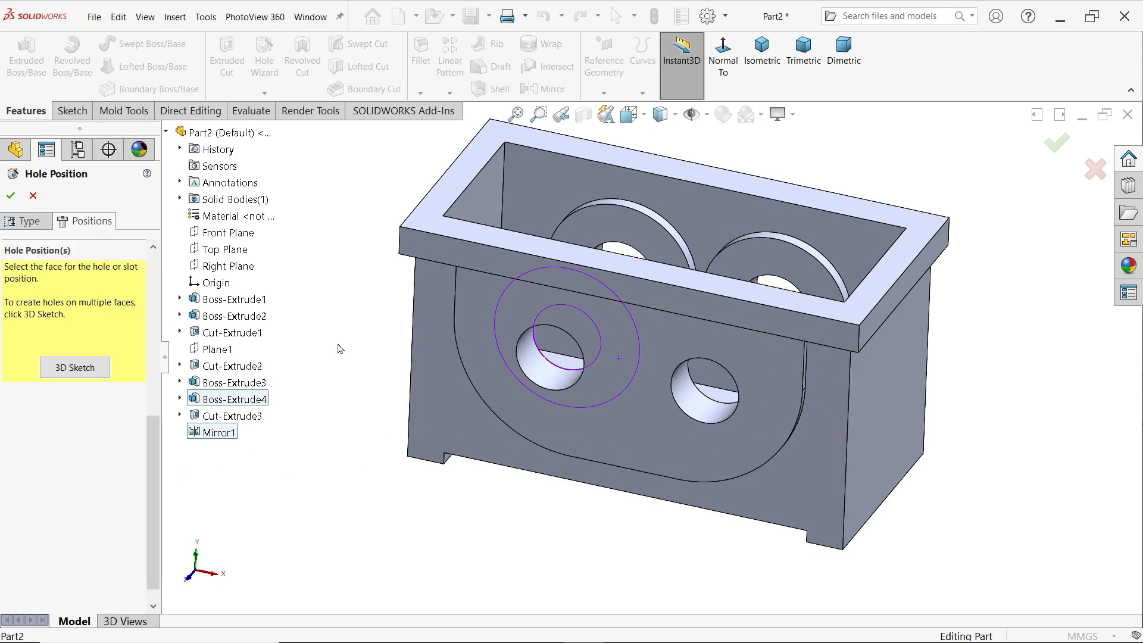
scroll(631, 373, "down", 3)
left_click(606, 364)
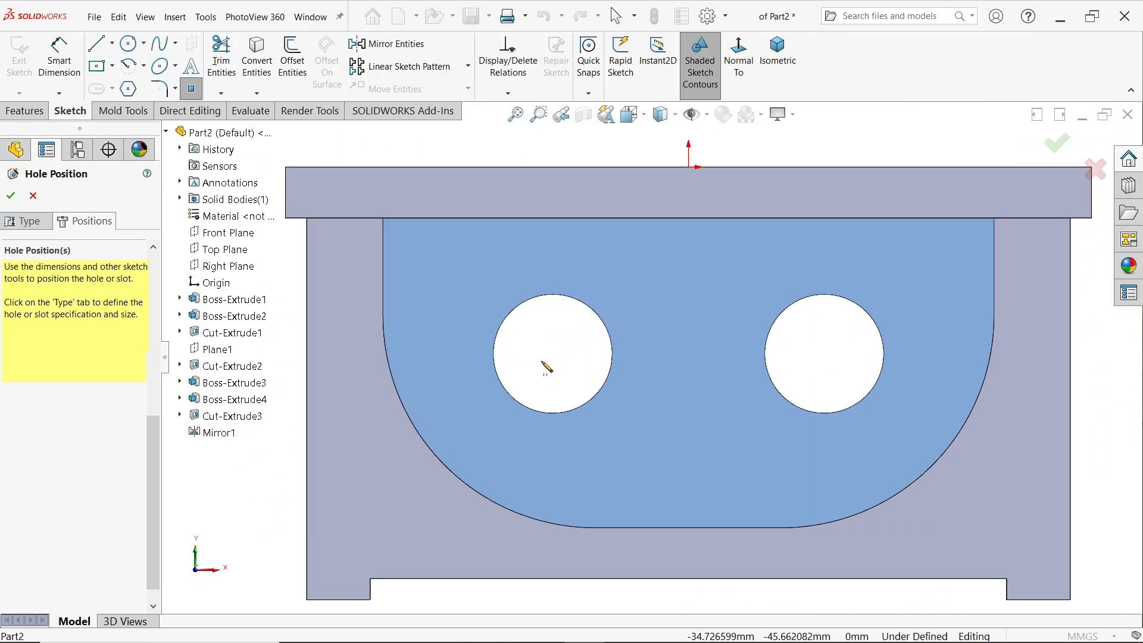
key("Escape")
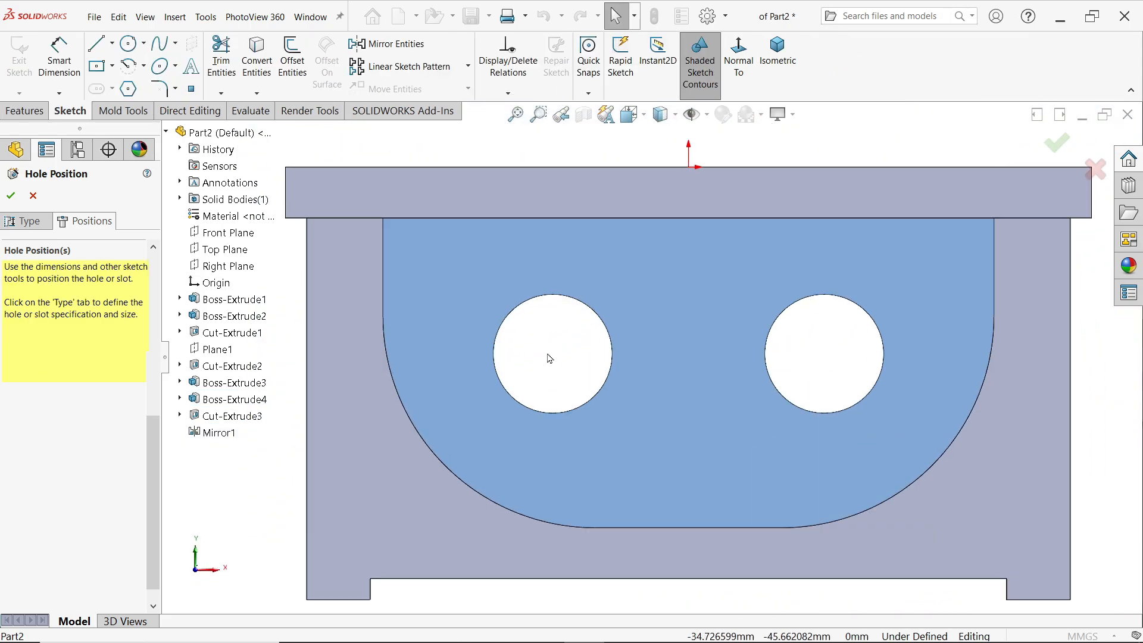
left_click(128, 48)
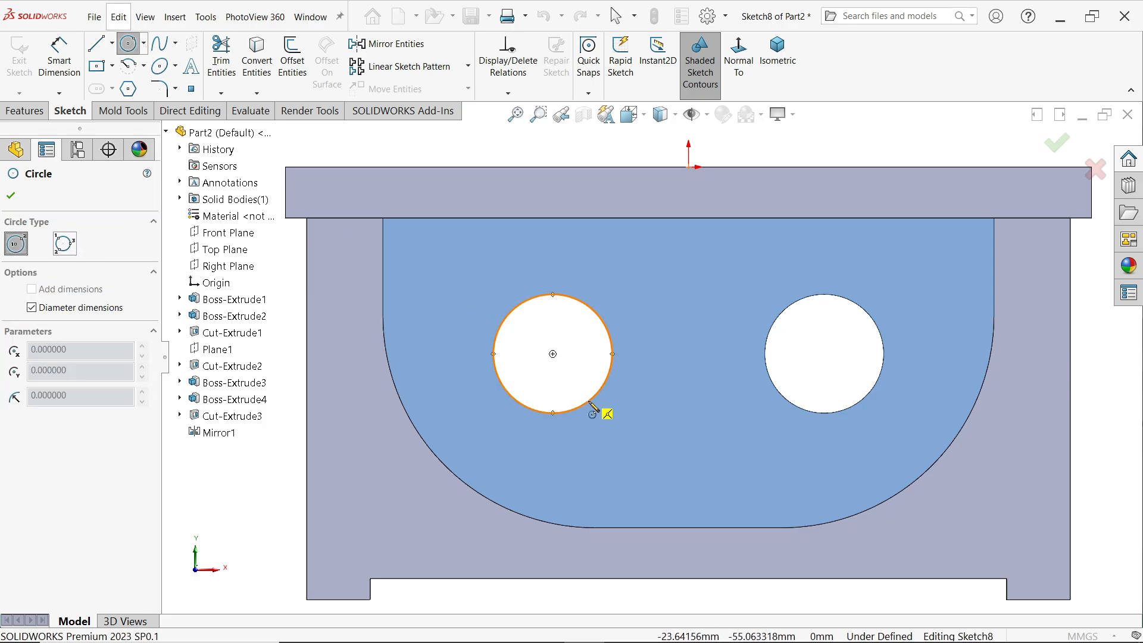
left_click(553, 354)
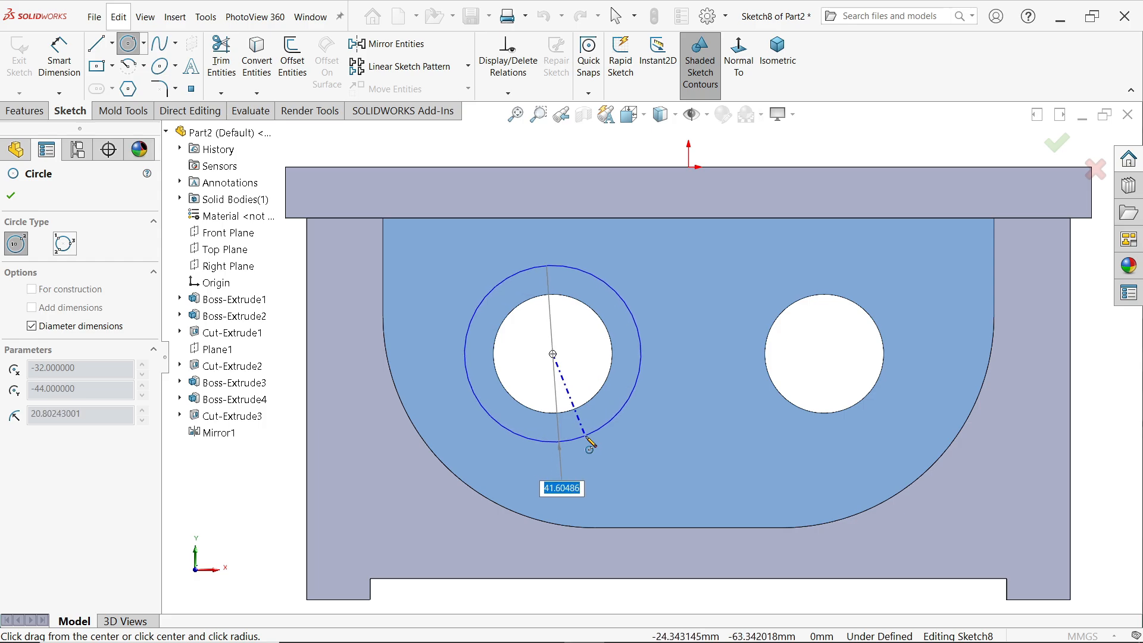
type("44")
key("Return")
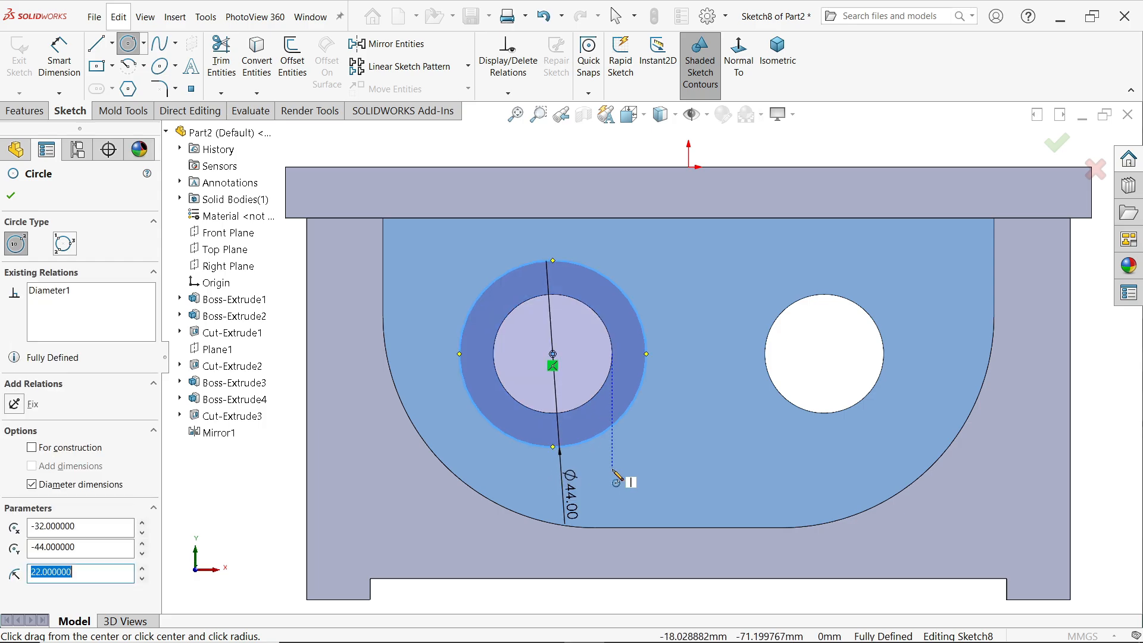
key("Escape")
left_click(622, 425)
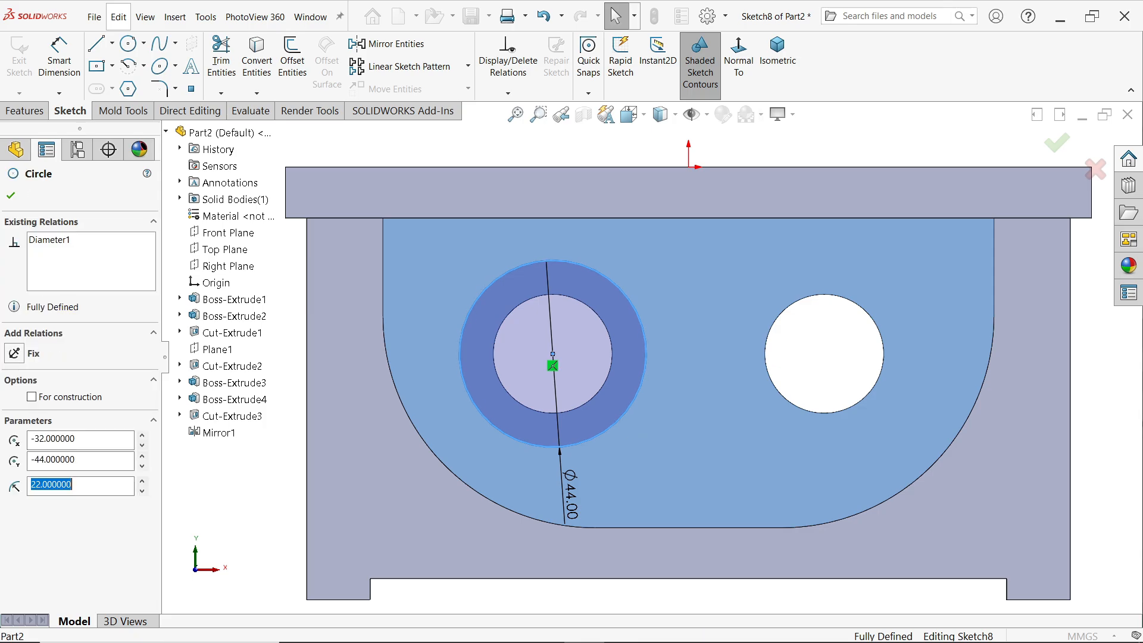
left_click(32, 397)
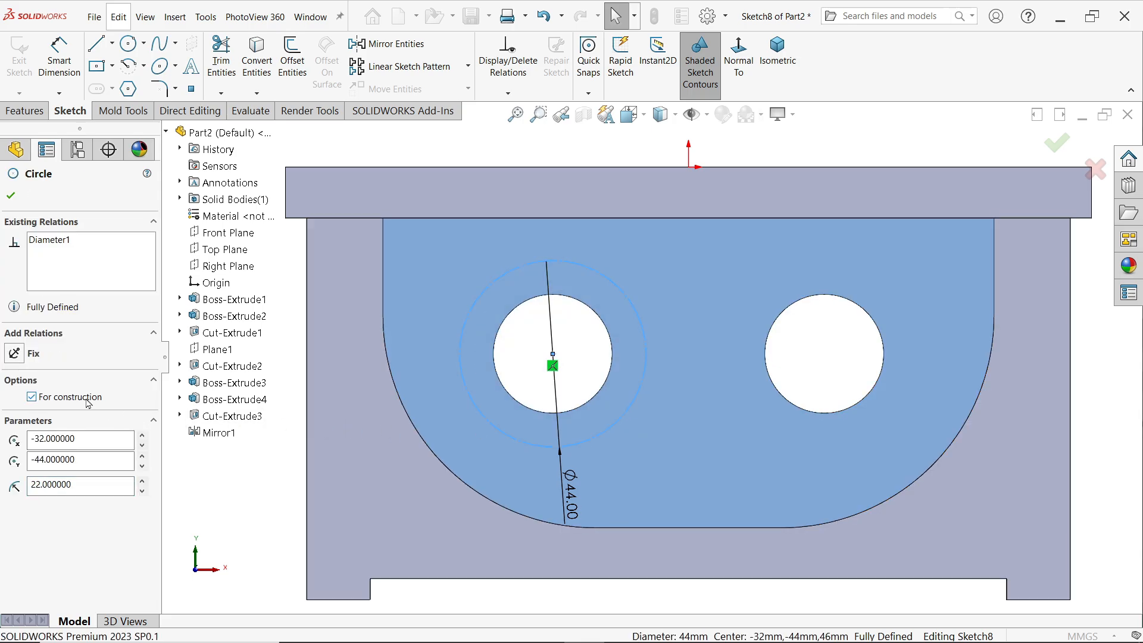
- Place one M10 tapped hole at the right quadrant point of the 44 mm construction circle and finish the hole
left_click(191, 89)
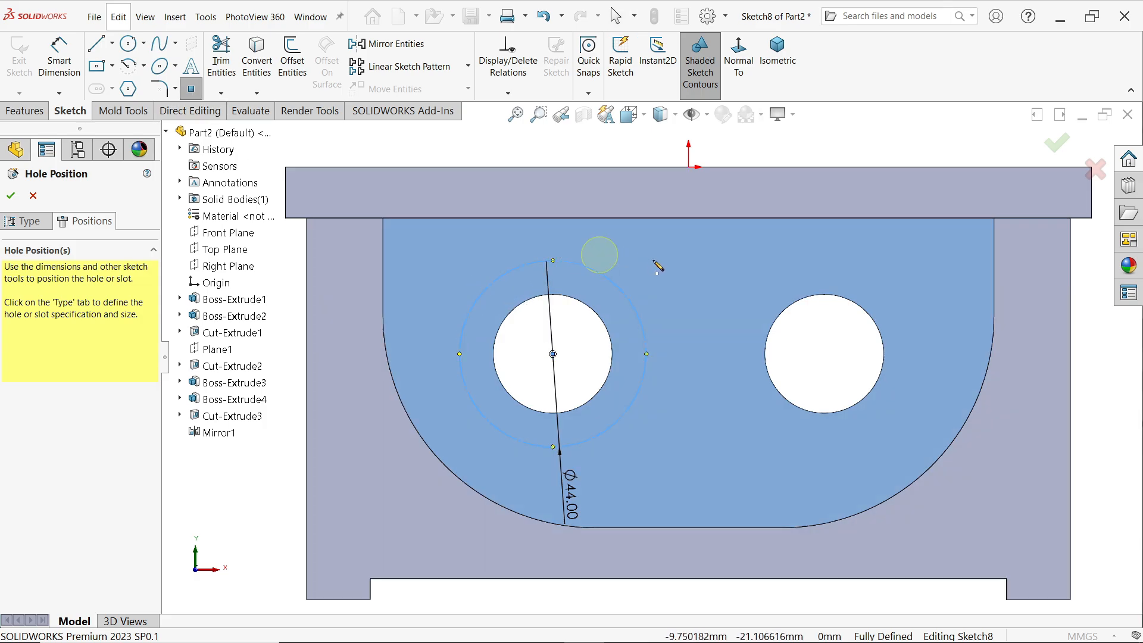
left_click(645, 354)
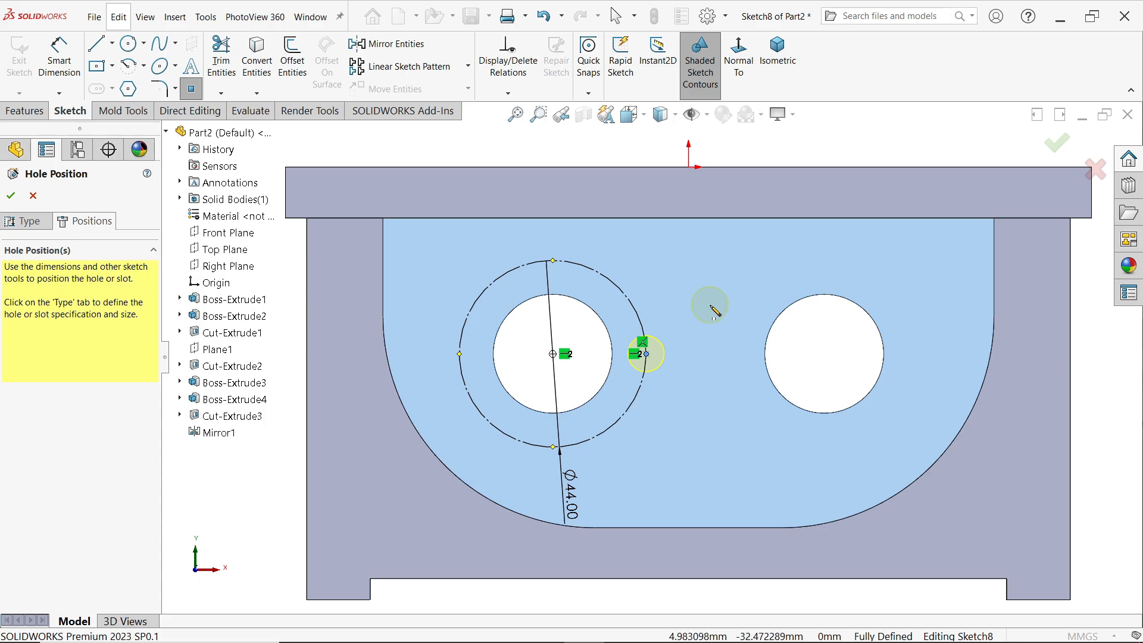
key("Escape")
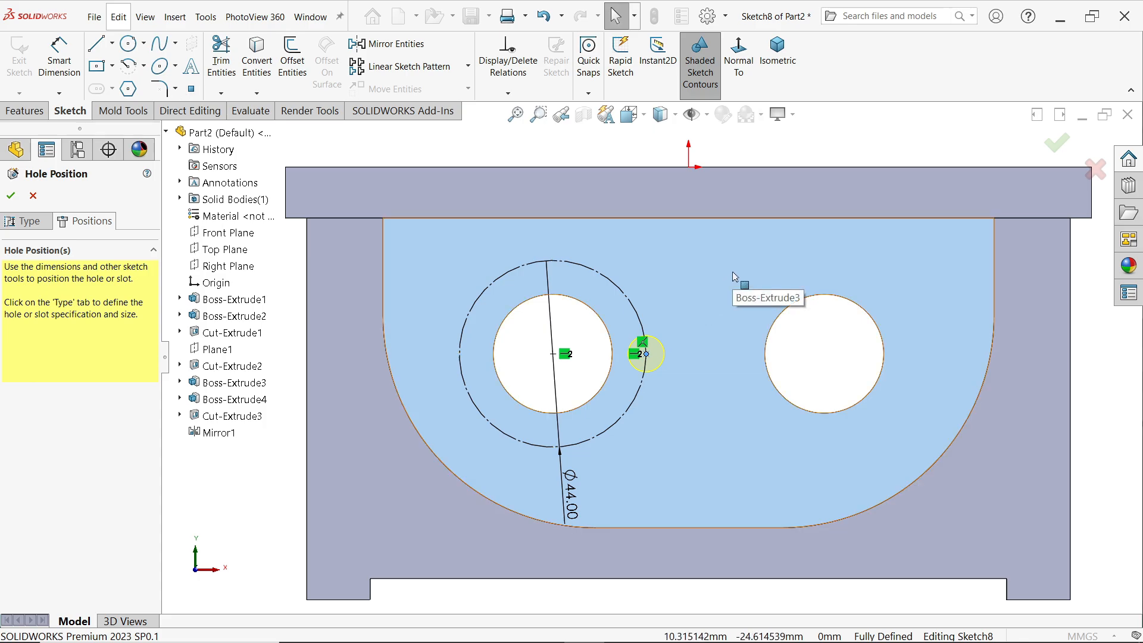
middle_click_drag(731, 285, 357, 267)
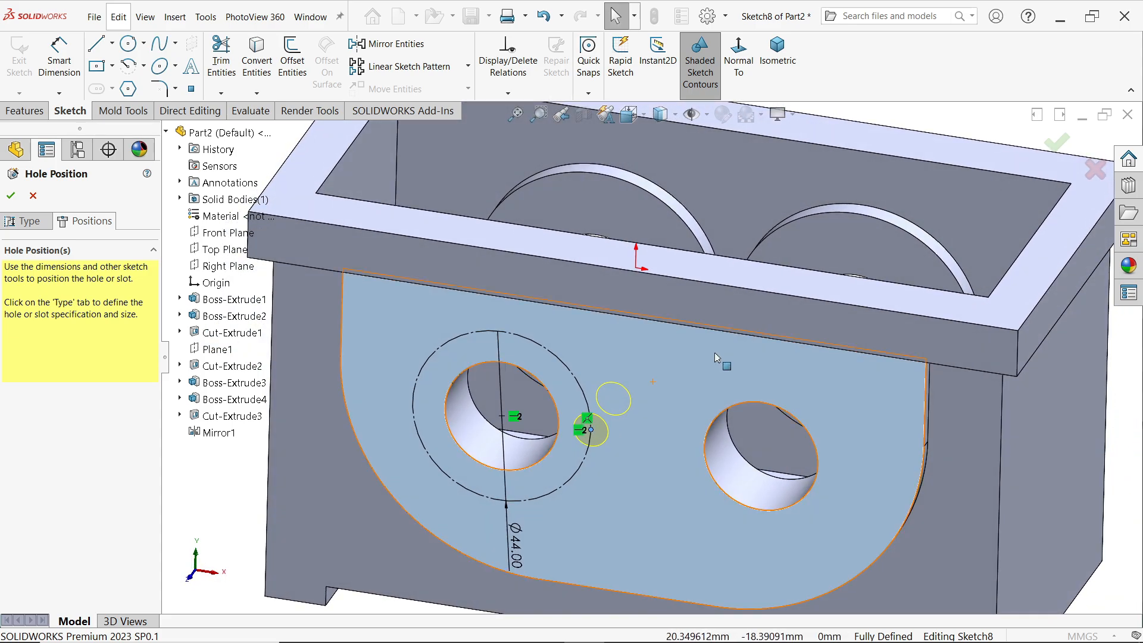
left_click(11, 196)
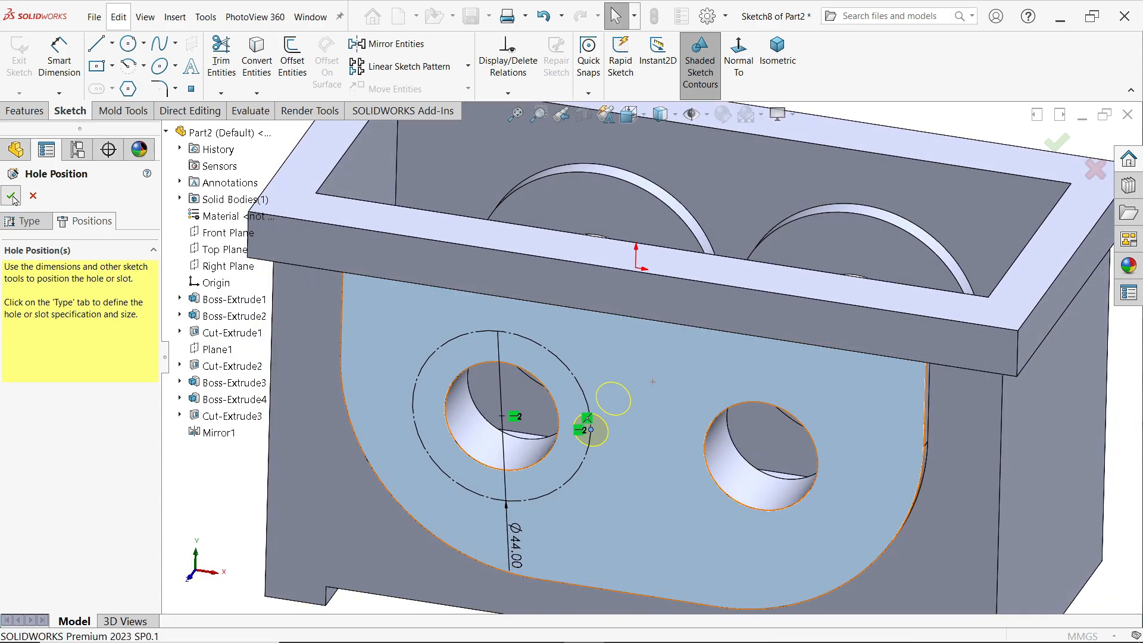
- Enable shaded cosmetic threads in the document's detailing properties
scroll(604, 447, "down", 3)
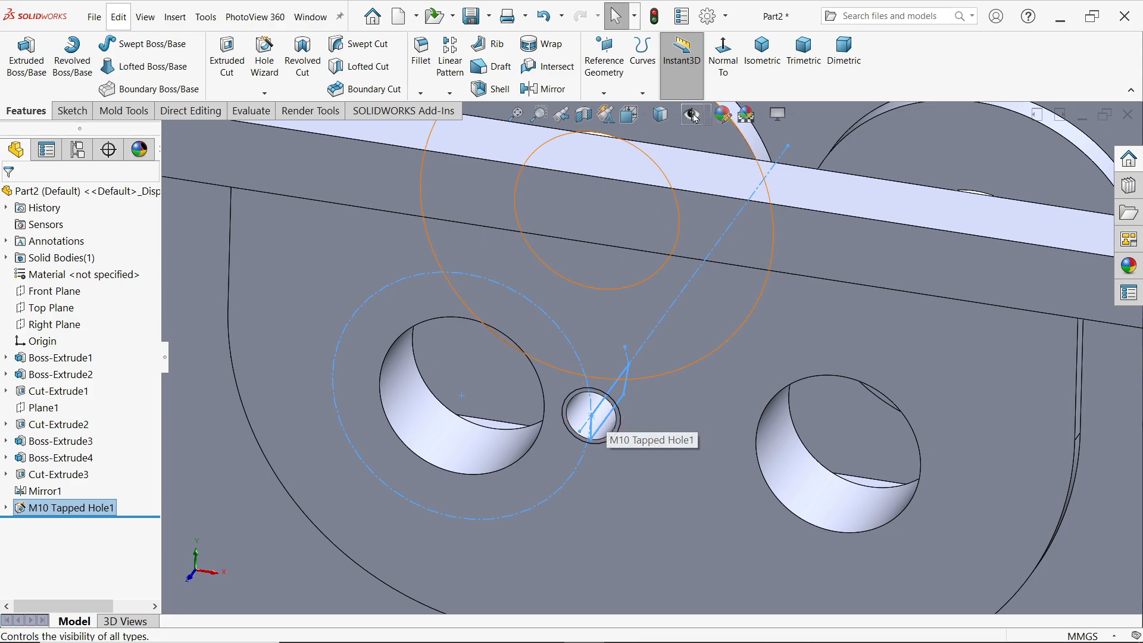
left_click(708, 17)
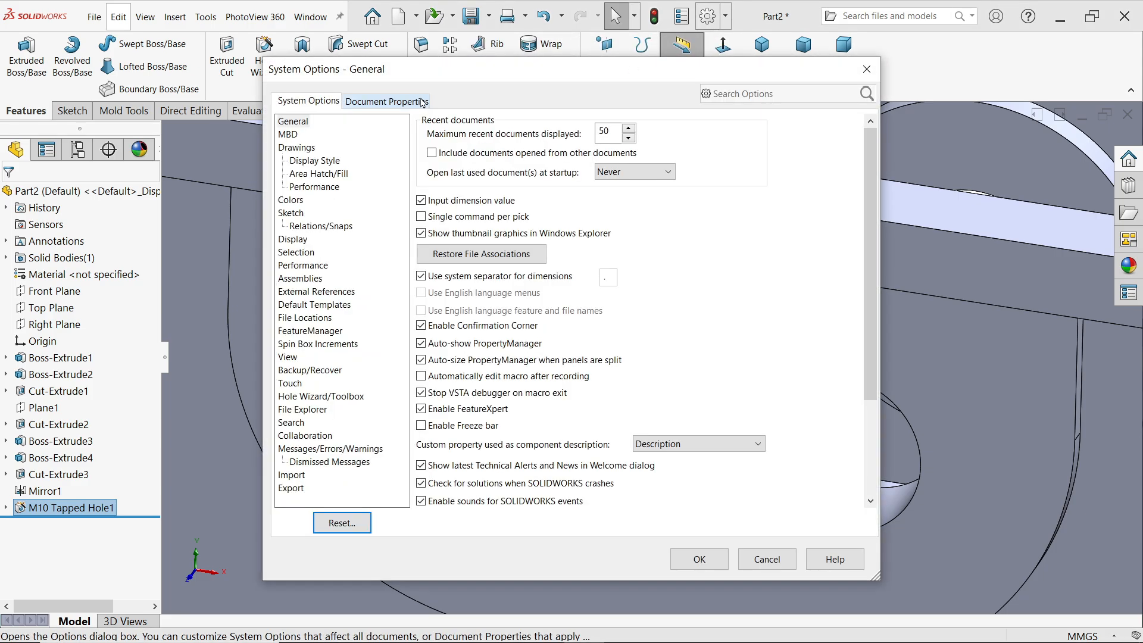
left_click(417, 101)
left_click(322, 266)
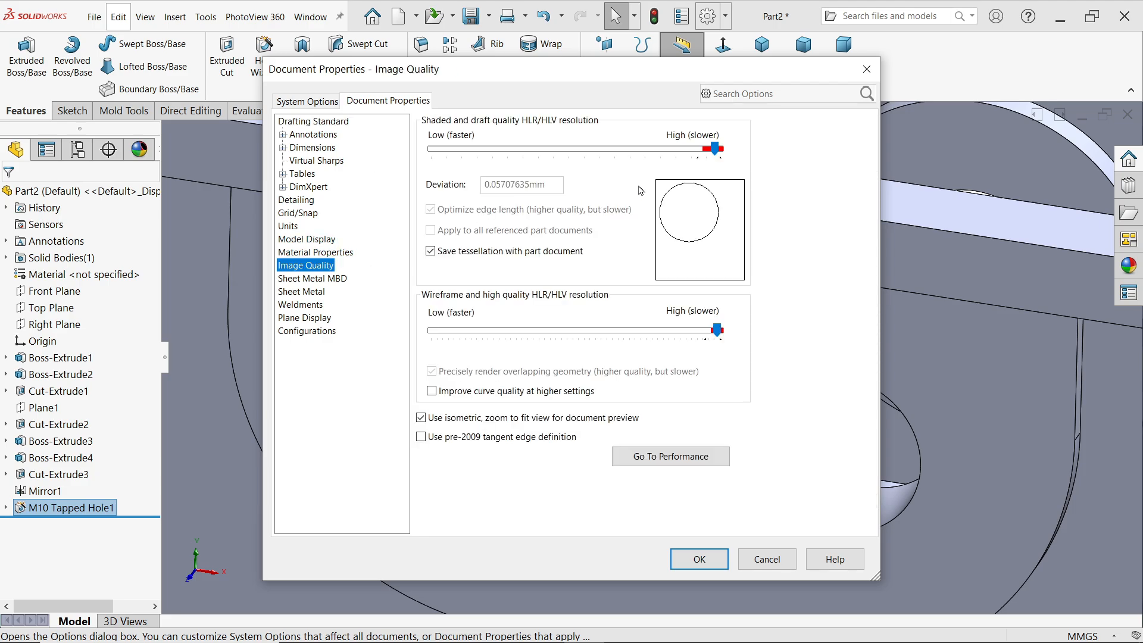
left_click(304, 202)
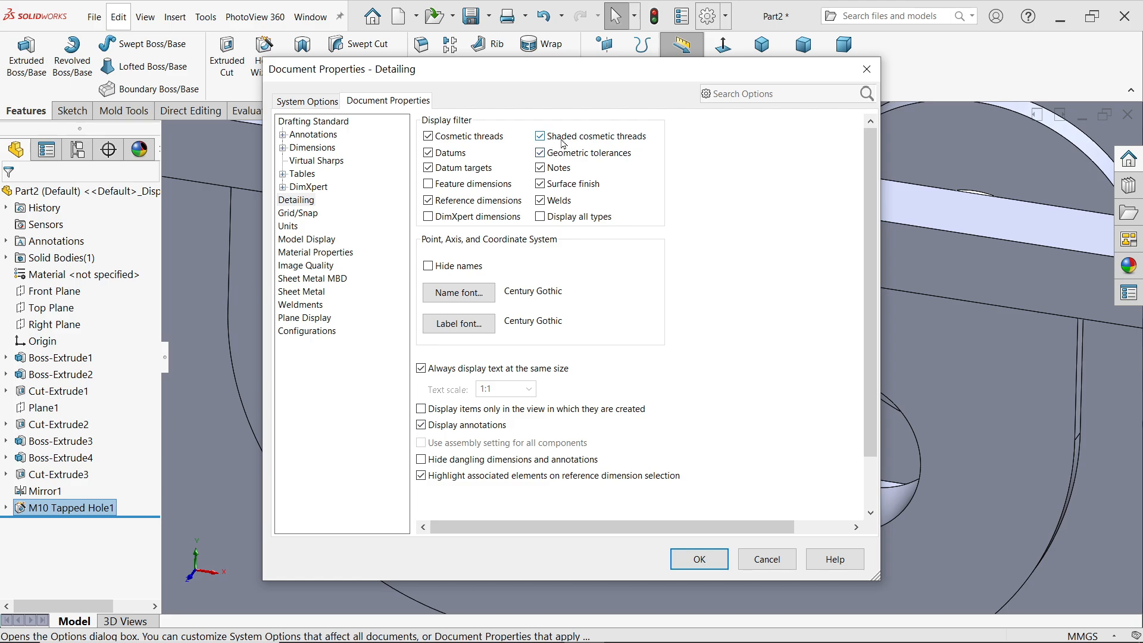
left_click(682, 556)
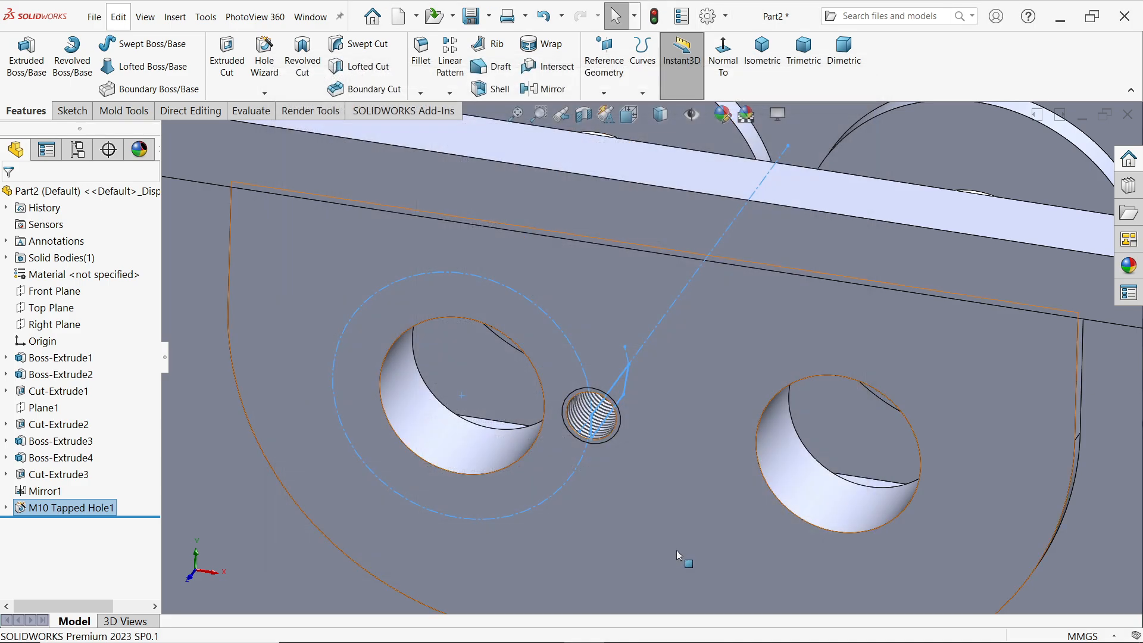
- Circular-pattern the M10 tapped hole around the left 28 mm hole with 4 equally spaced instances over 360 degrees
left_click(449, 93)
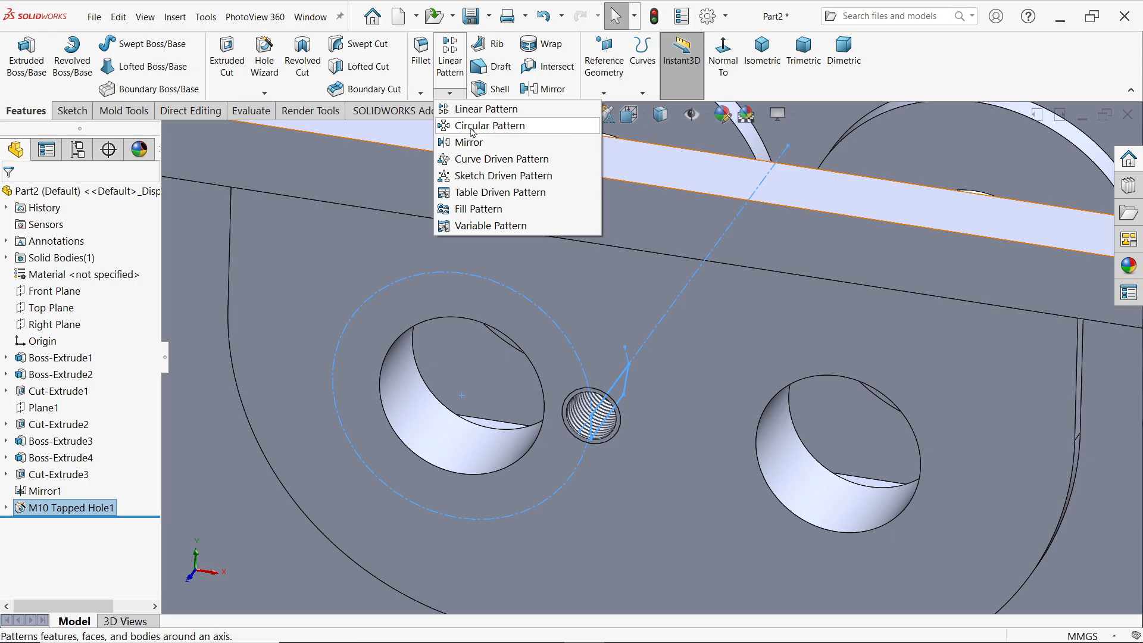
left_click(473, 126)
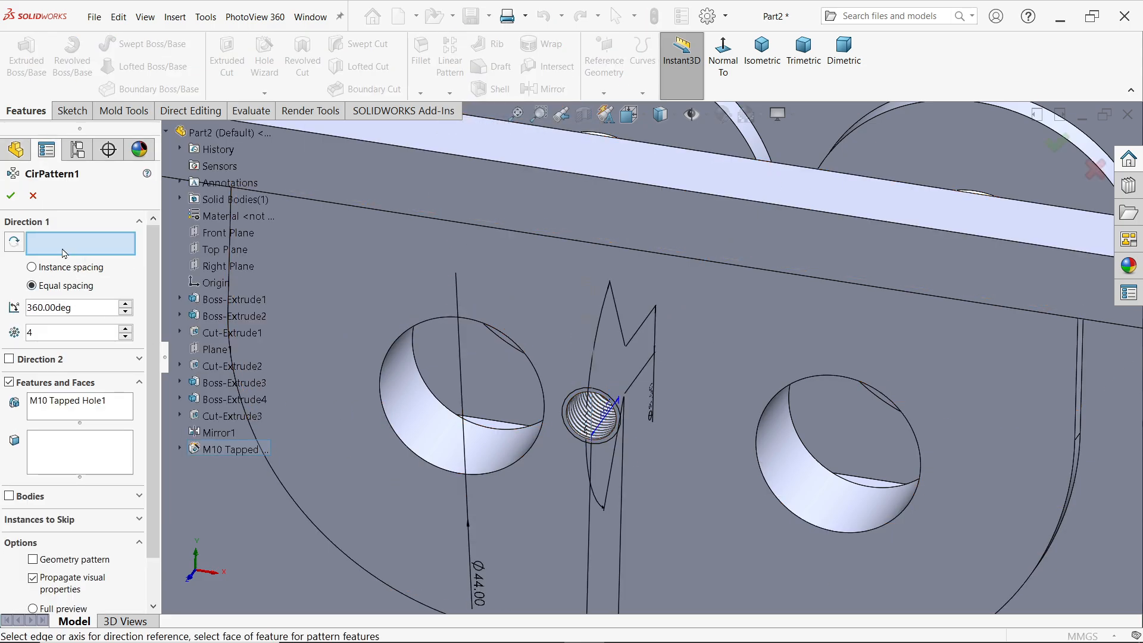
left_click(425, 429)
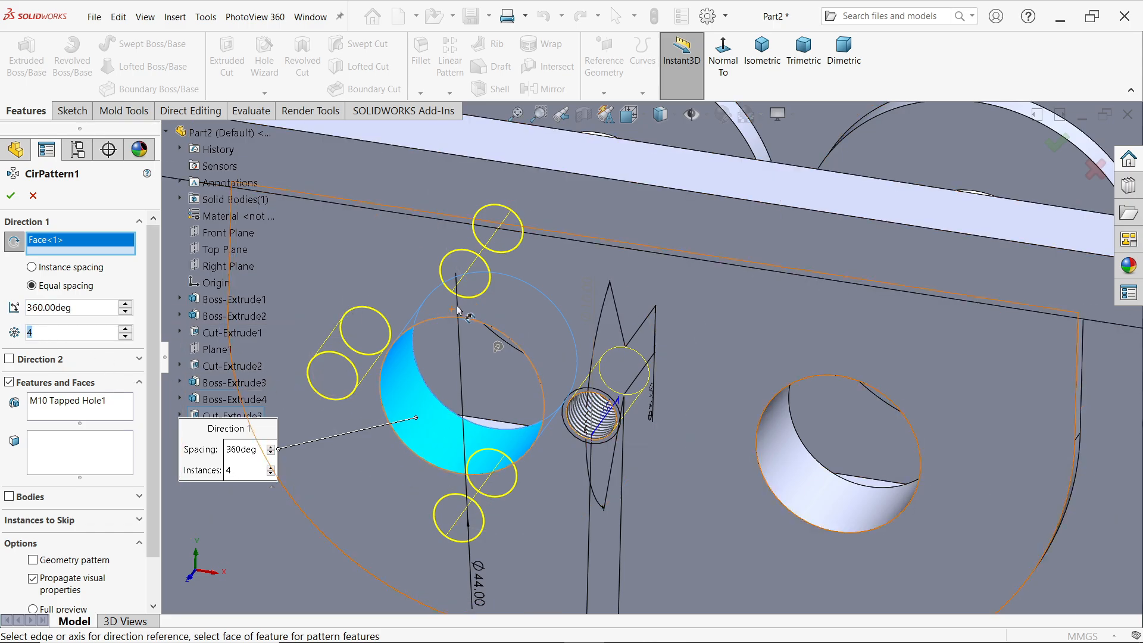
left_click(80, 407)
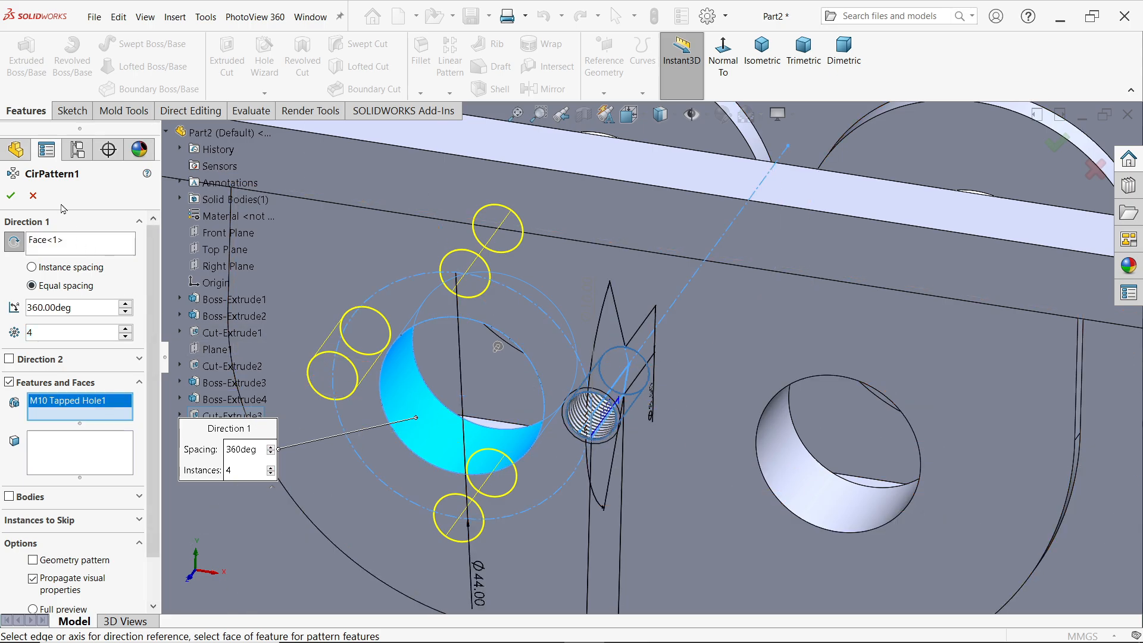
left_click(11, 196)
key("f")
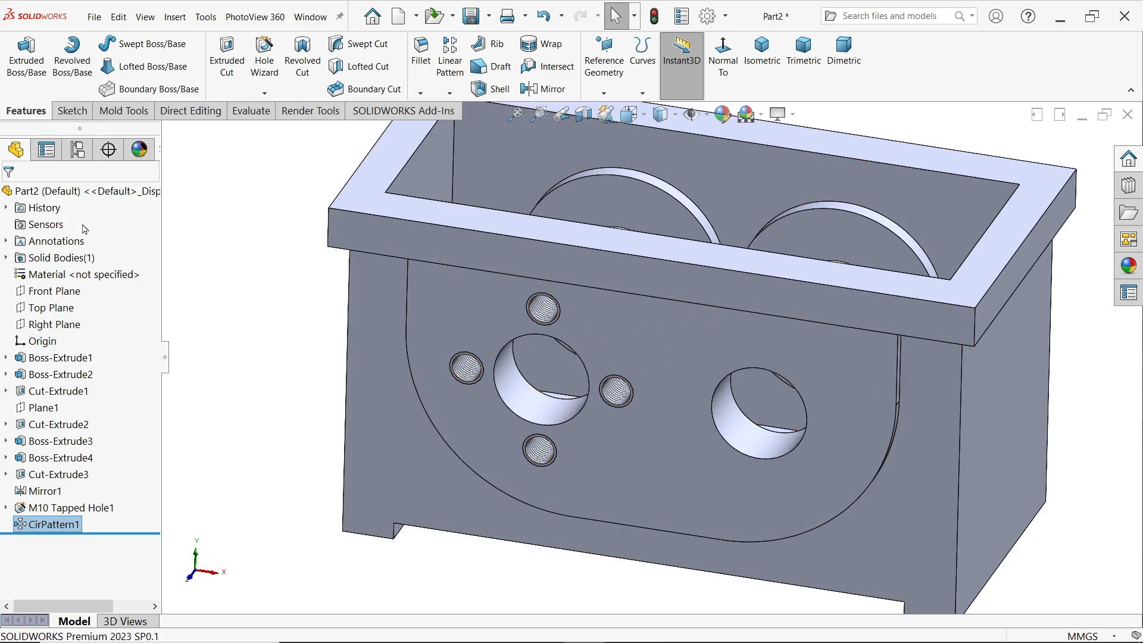
- Set up a mirror of the circular pattern of tapped holes about the Right Plane
left_click(543, 89)
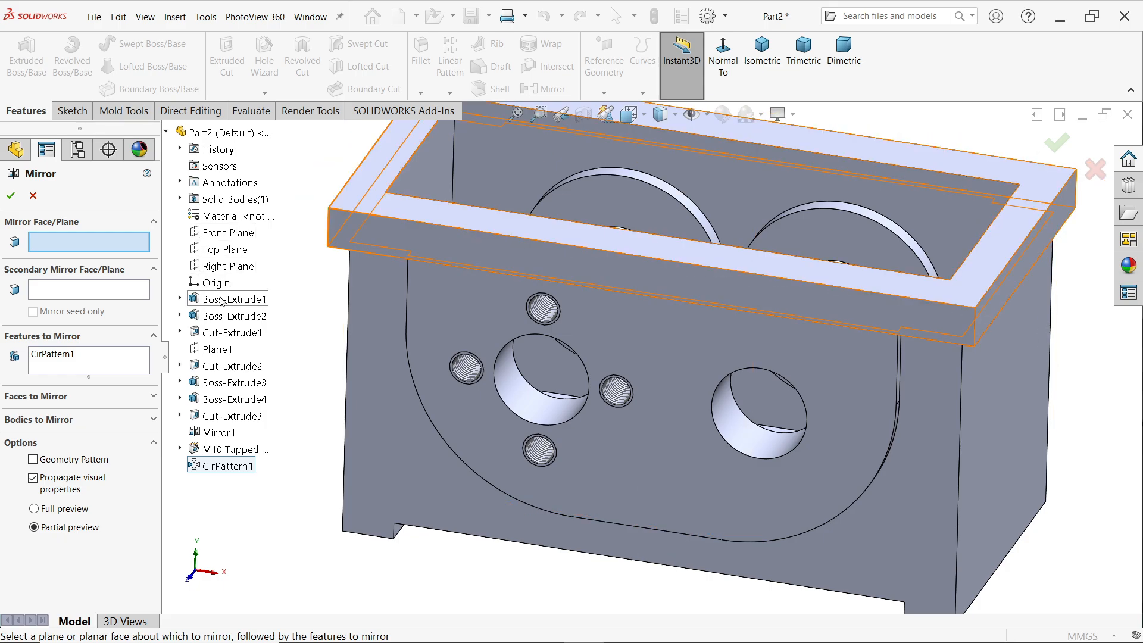
left_click(227, 271)
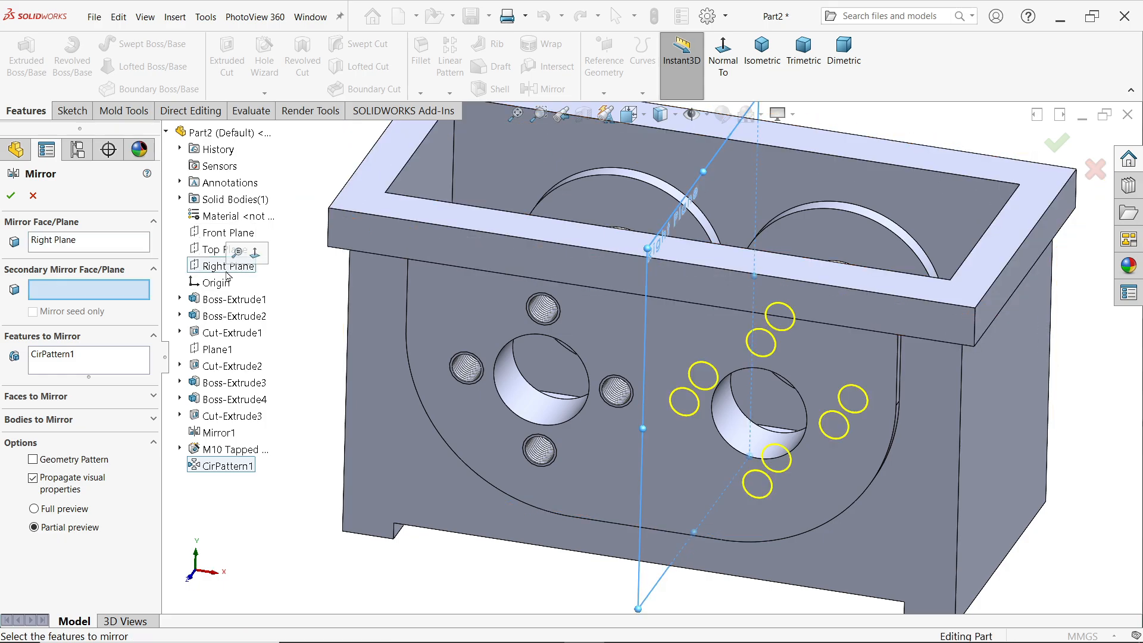
left_click(59, 360)
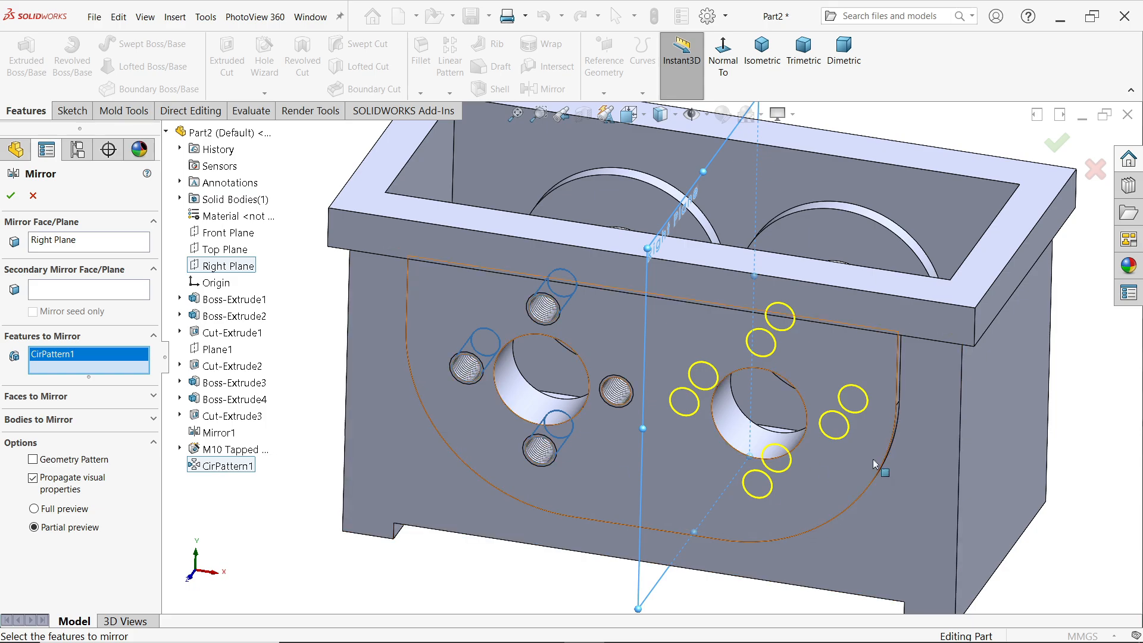
- Complete the mirror of the circular tapped-hole pattern about the Right Plane
left_click(13, 198)
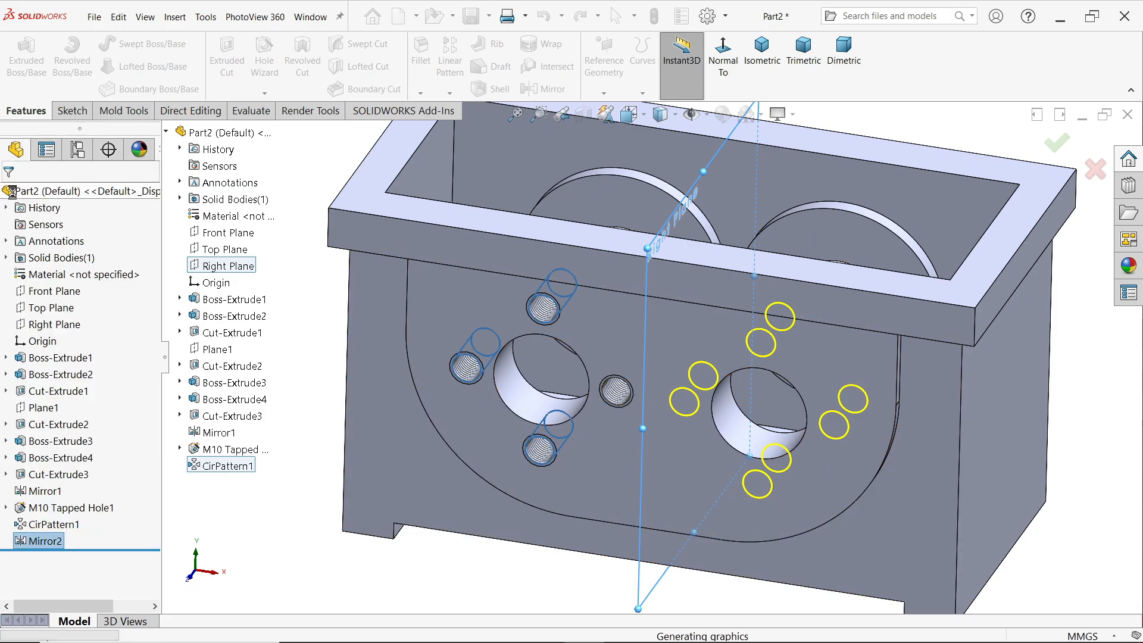
middle_click_drag(273, 324, 164, 354)
- Mirror the Mirror2 tapped-hole feature about the Front Plane to the opposite wall of the housing
left_click(60, 325)
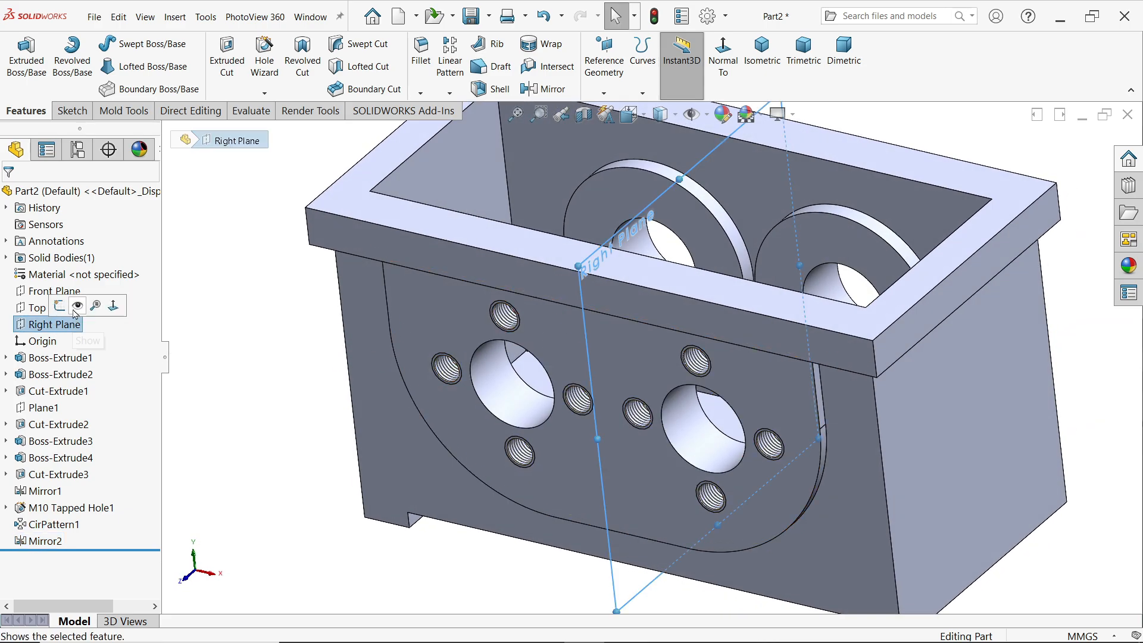
left_click(54, 291)
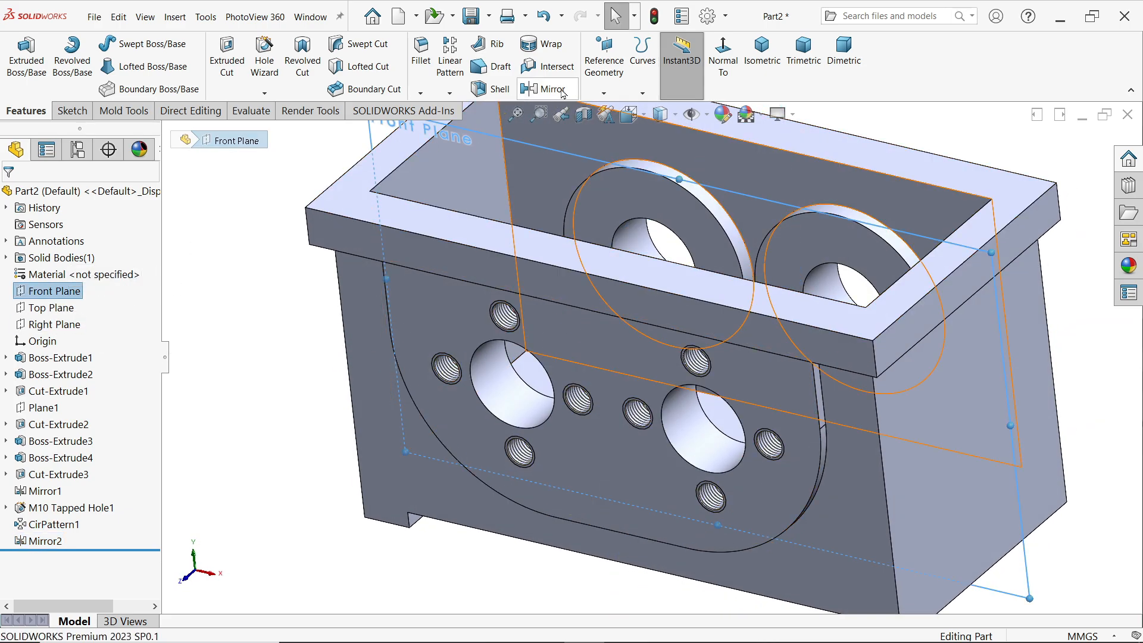
left_click(543, 88)
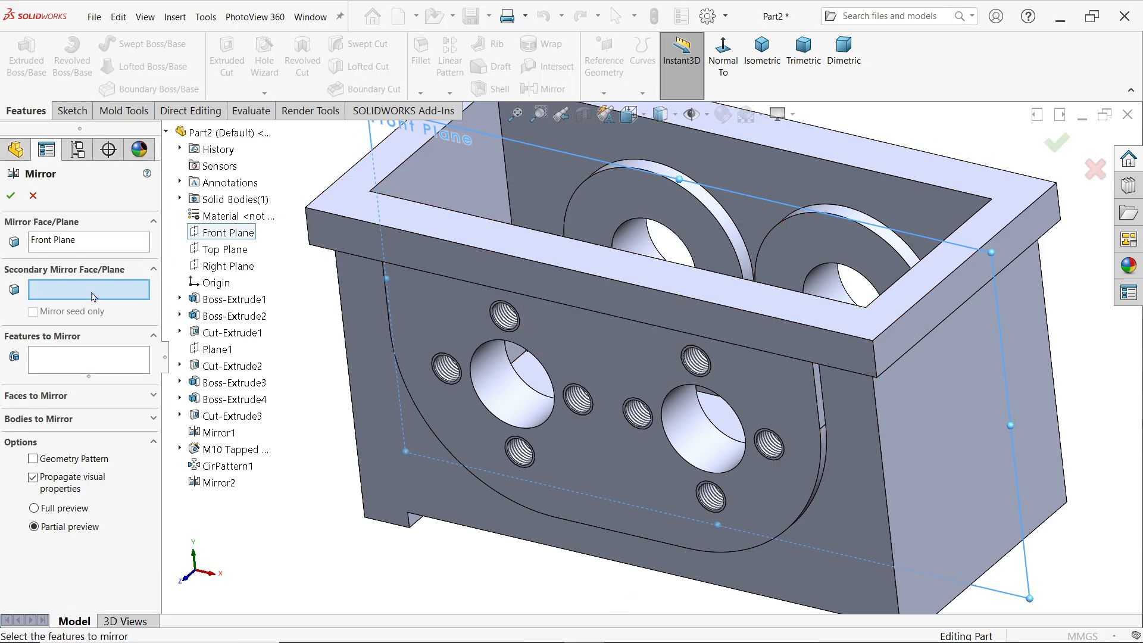
left_click(79, 365)
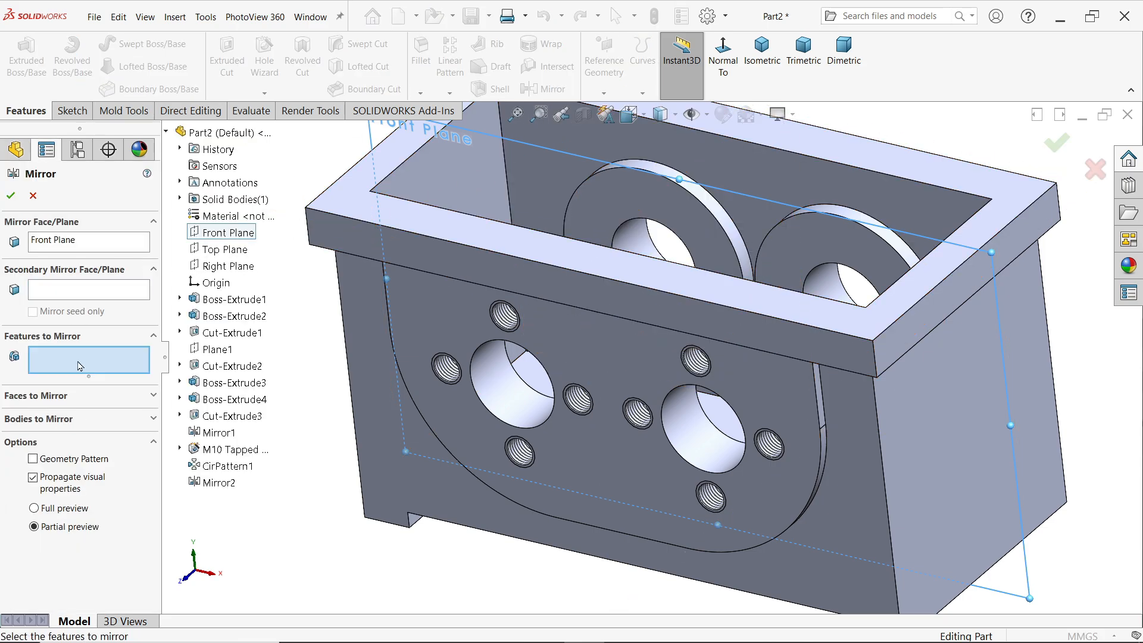
left_click(212, 483)
middle_click_drag(703, 310, 700, 229)
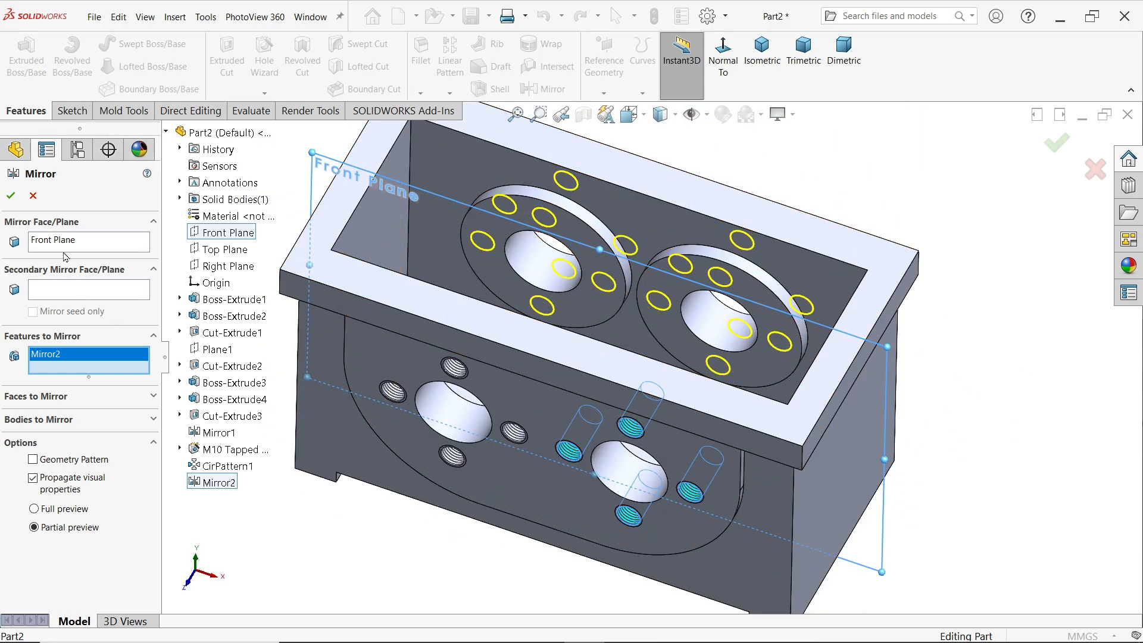
left_click(12, 196)
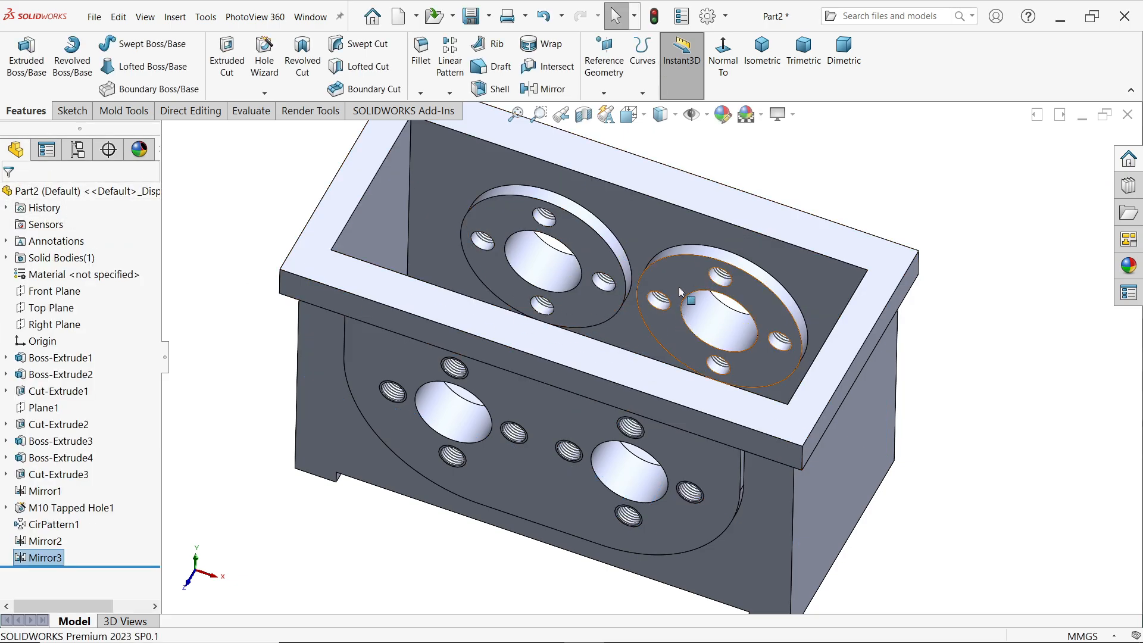
middle_click_drag(684, 357, 660, 228)
- Switch to the reference drawing and examine the corner boss dimensions in Section A-A and the top view, then return to SOLIDWORKS
key("alt+Tab")
scroll(478, 334, "up", 4)
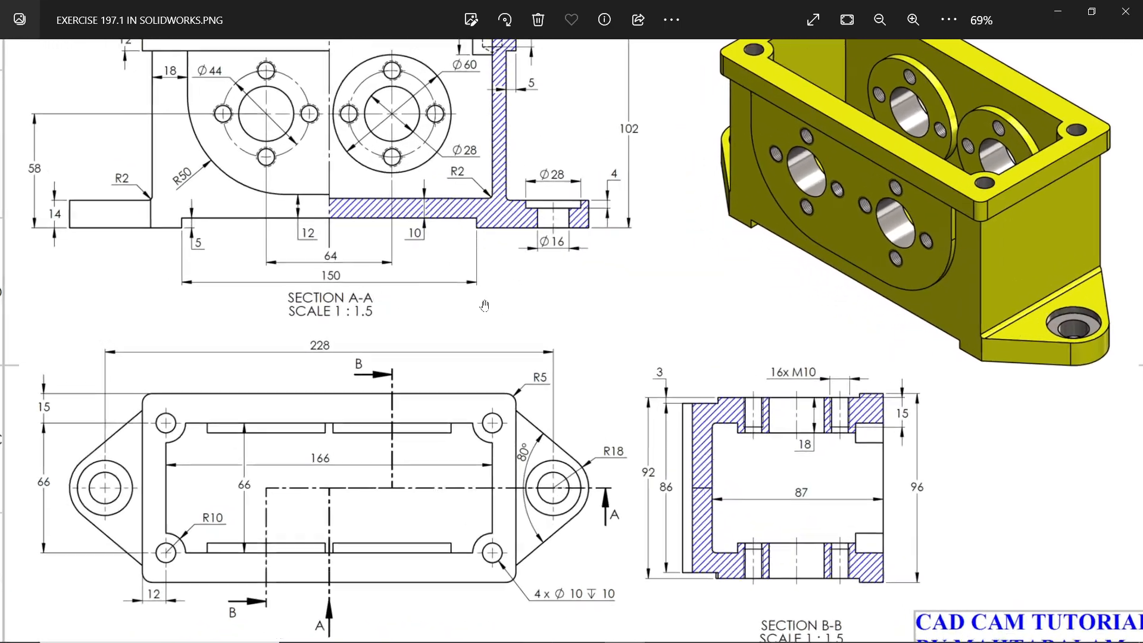
left_click_drag(478, 334, 490, 449)
left_click_drag(516, 265, 537, 316)
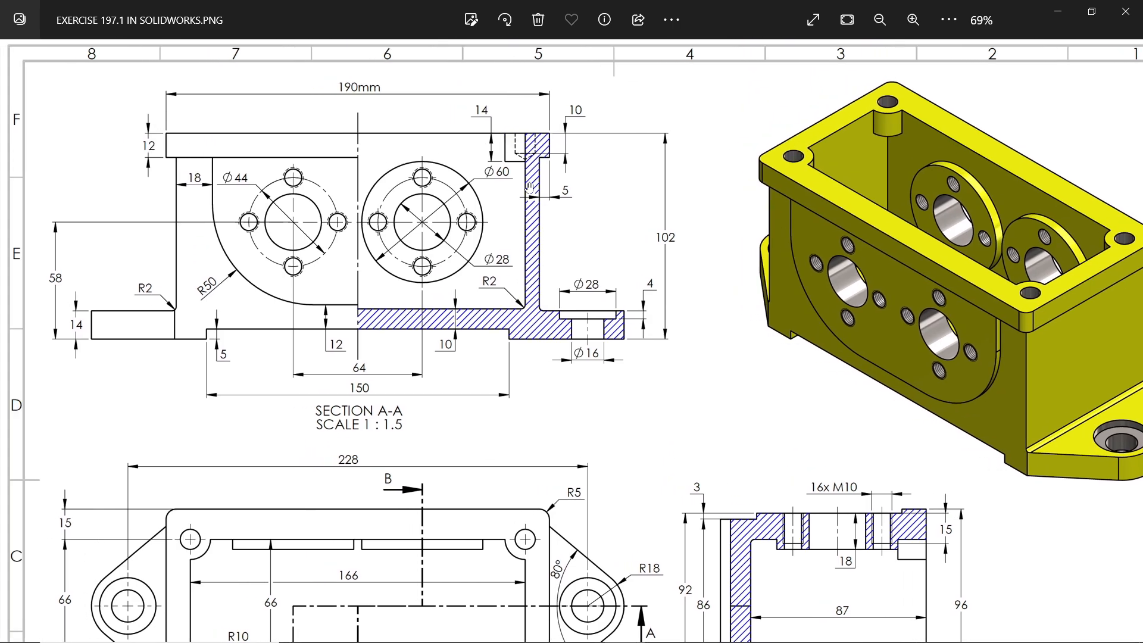
scroll(529, 187, "up", 2)
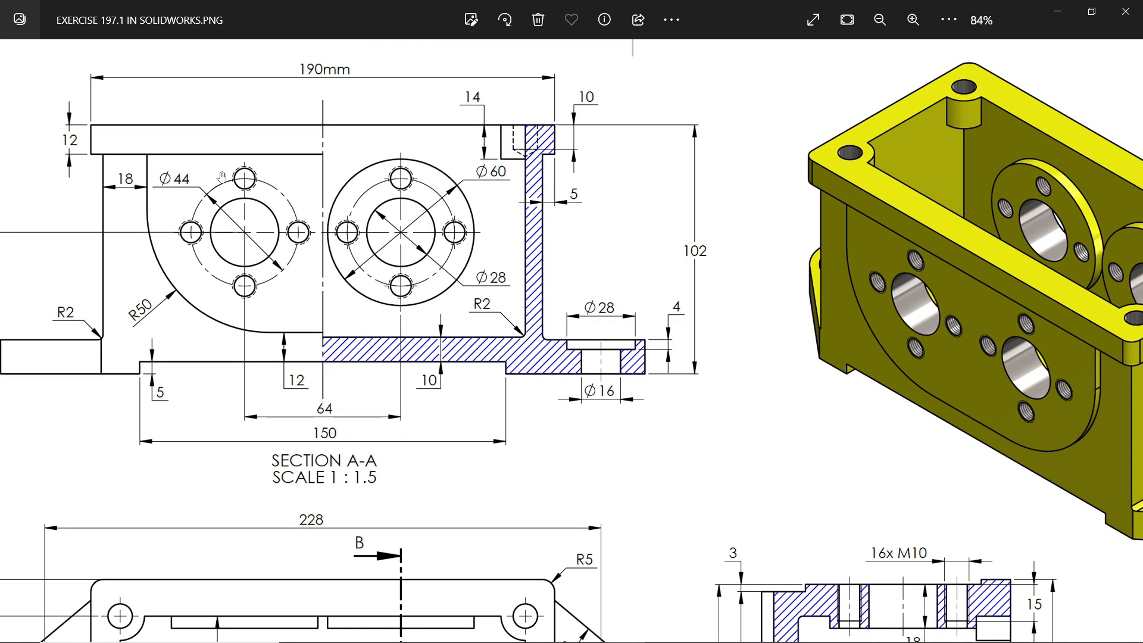
left_click_drag(328, 327, 454, 146)
left_click_drag(410, 358, 403, 237)
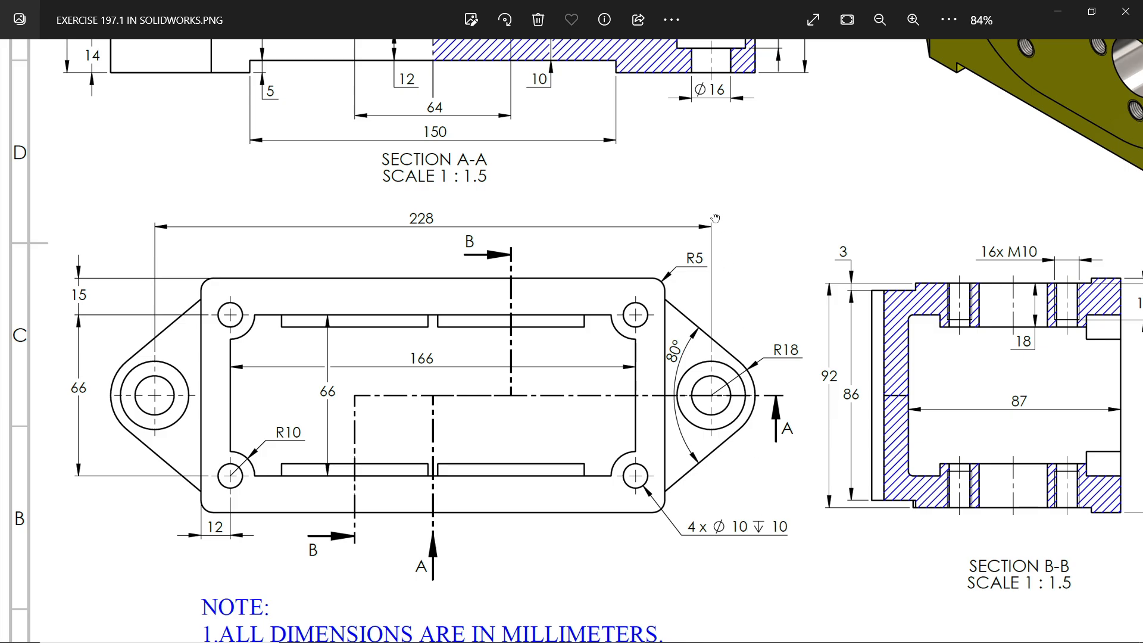
scroll(715, 218, "up", 5)
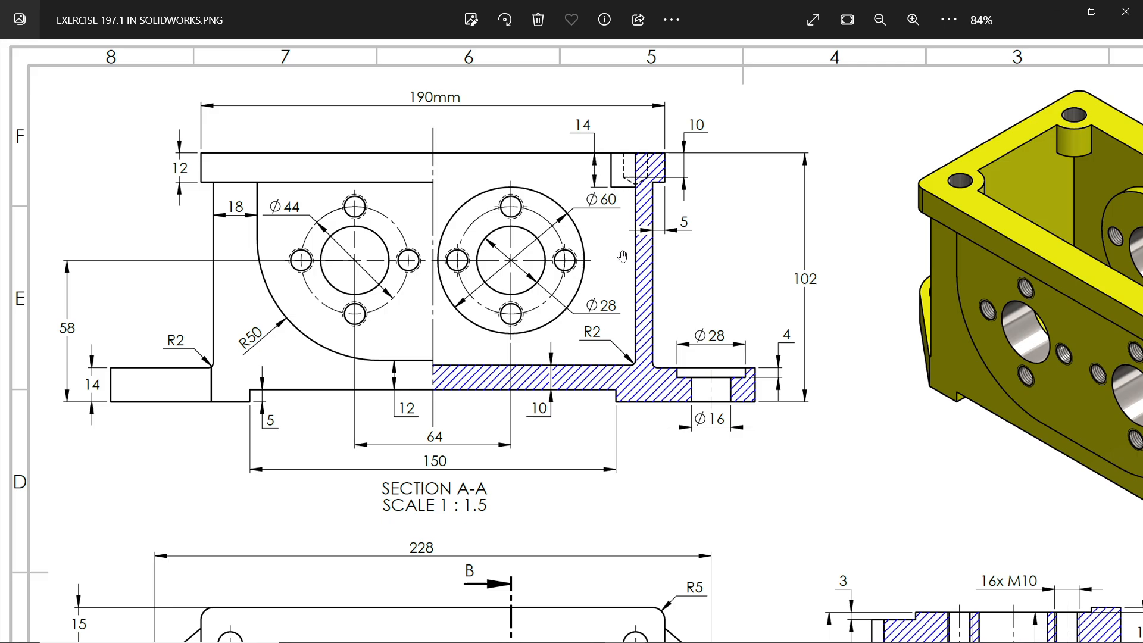
left_click(1057, 12)
- Start a sketch on the top rim face and convert the inner opening's upper long edge and adjoining left edge into sketch lines
scroll(669, 276, "up", 2)
scroll(631, 233, "down", 2)
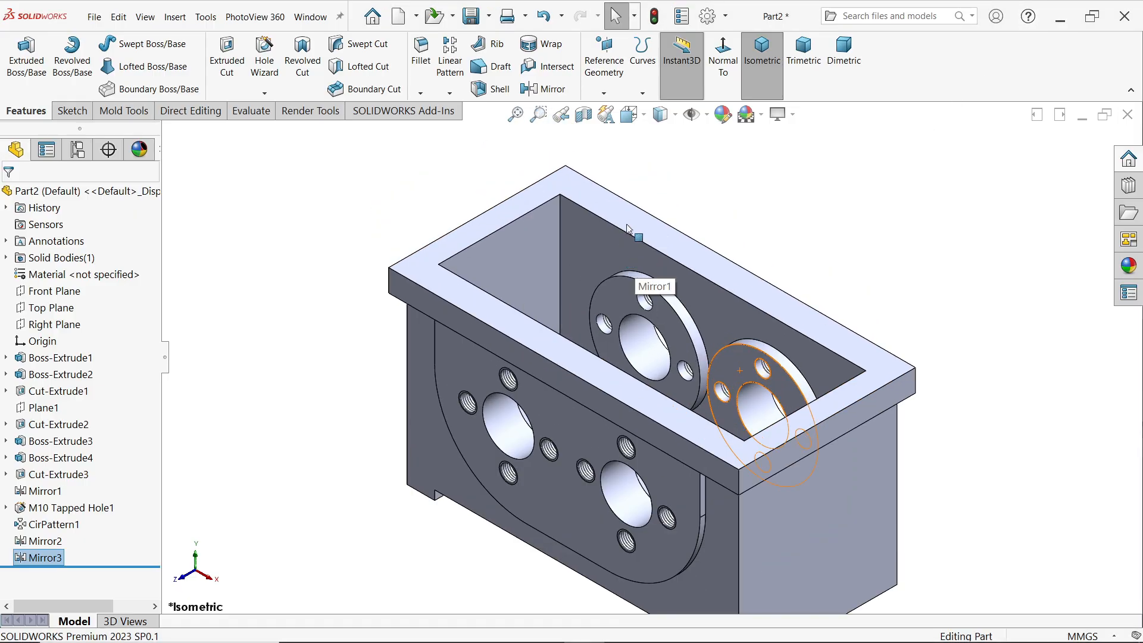
left_click(627, 215)
left_click(679, 181)
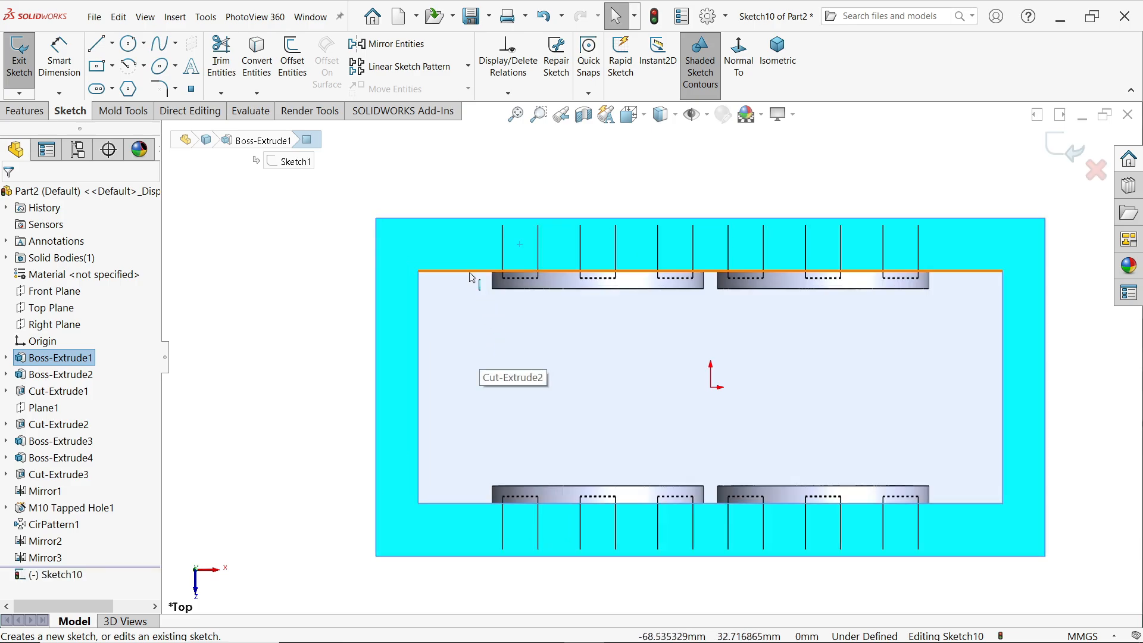
left_click(472, 275)
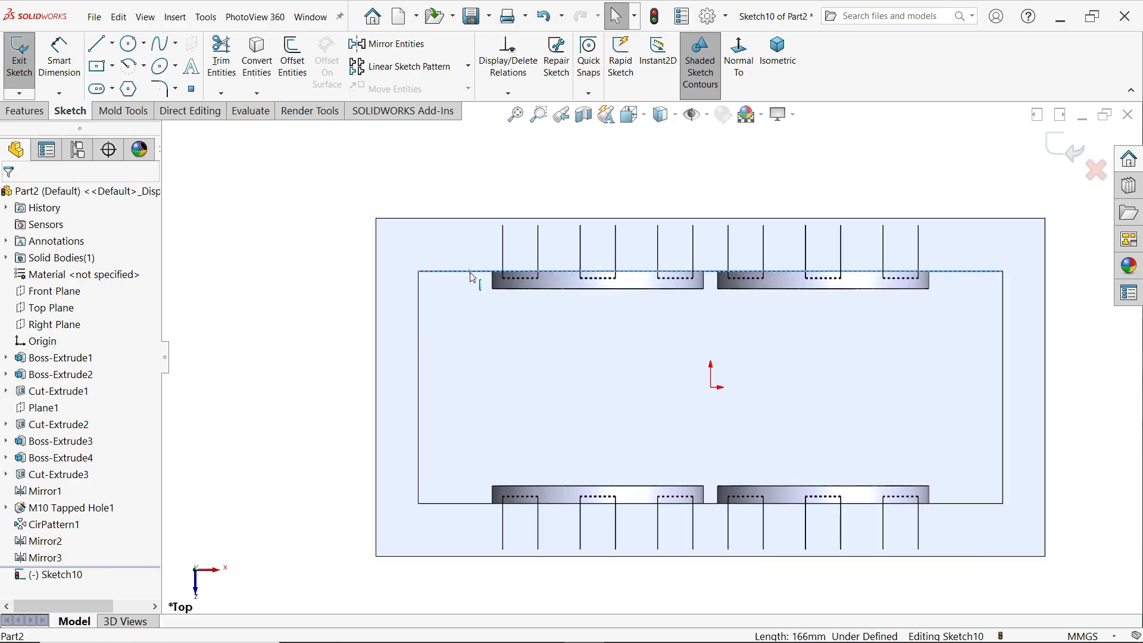
left_click(419, 310, "ctrl")
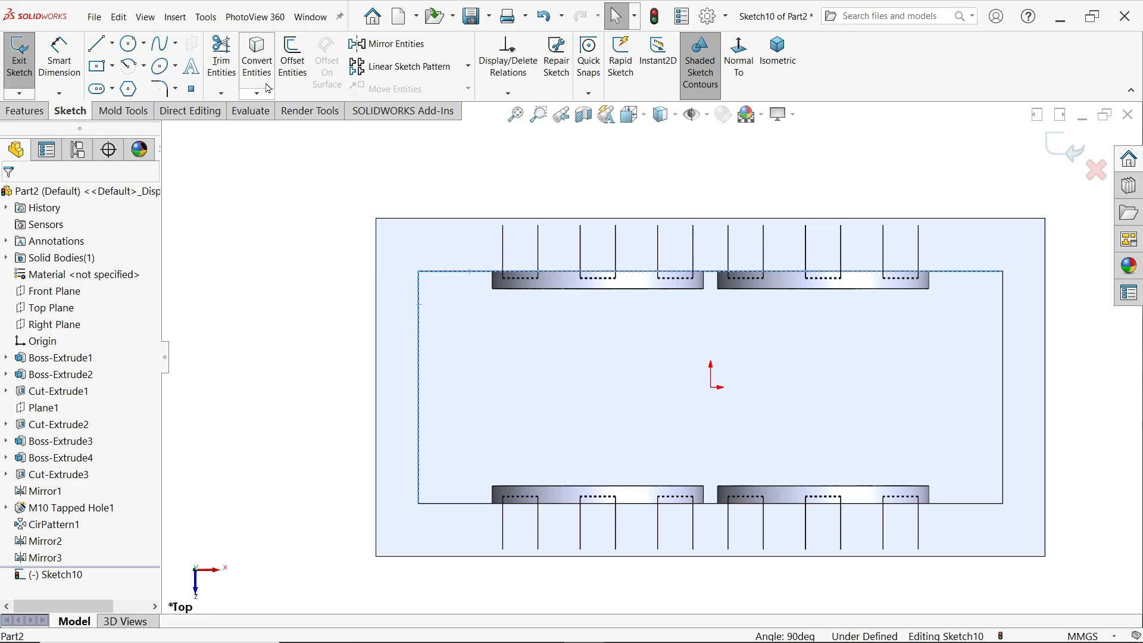
left_click(258, 60)
- Sketch a quarter-circle centerpoint arc of about 18 mm radius, centred on the converted lines' corner and ending on both lines
left_click(143, 65)
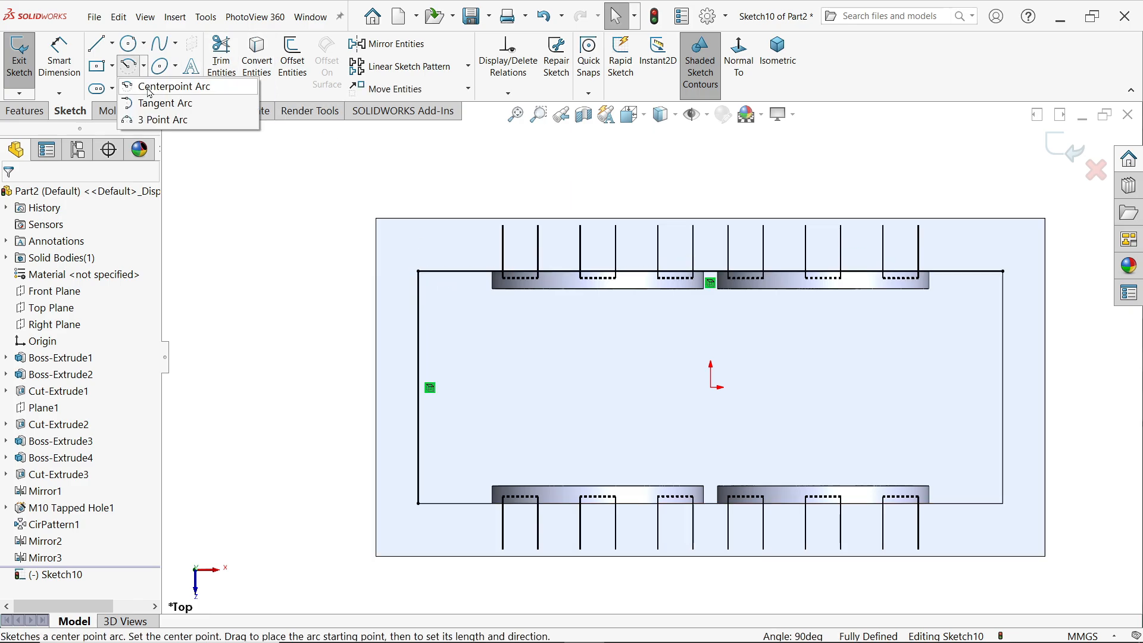
left_click(176, 86)
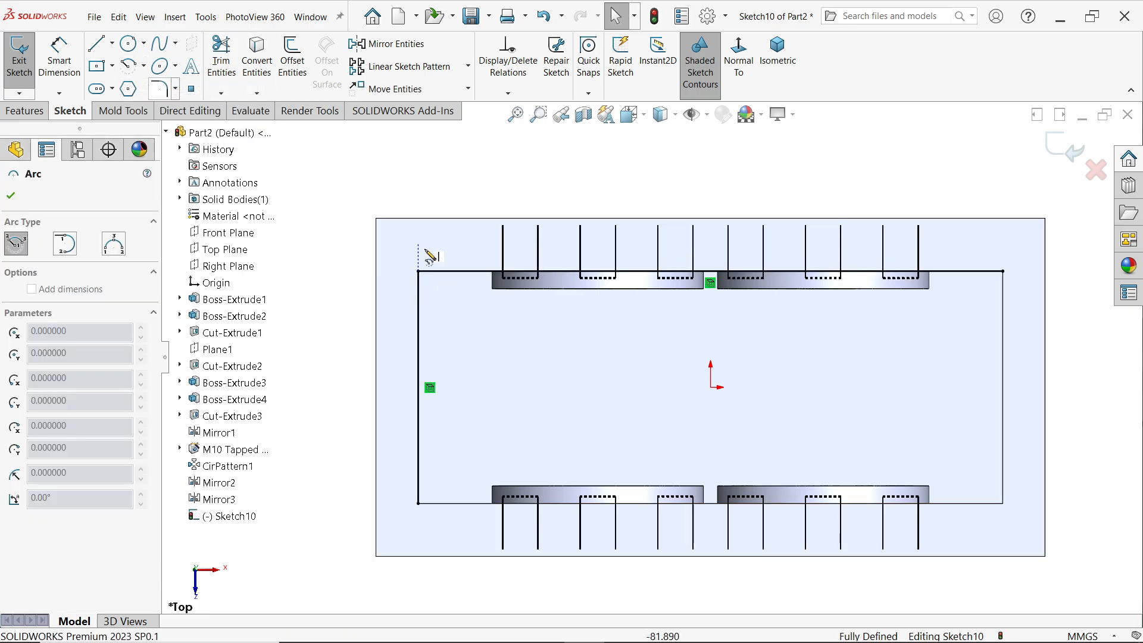
scroll(426, 256, "down", 3)
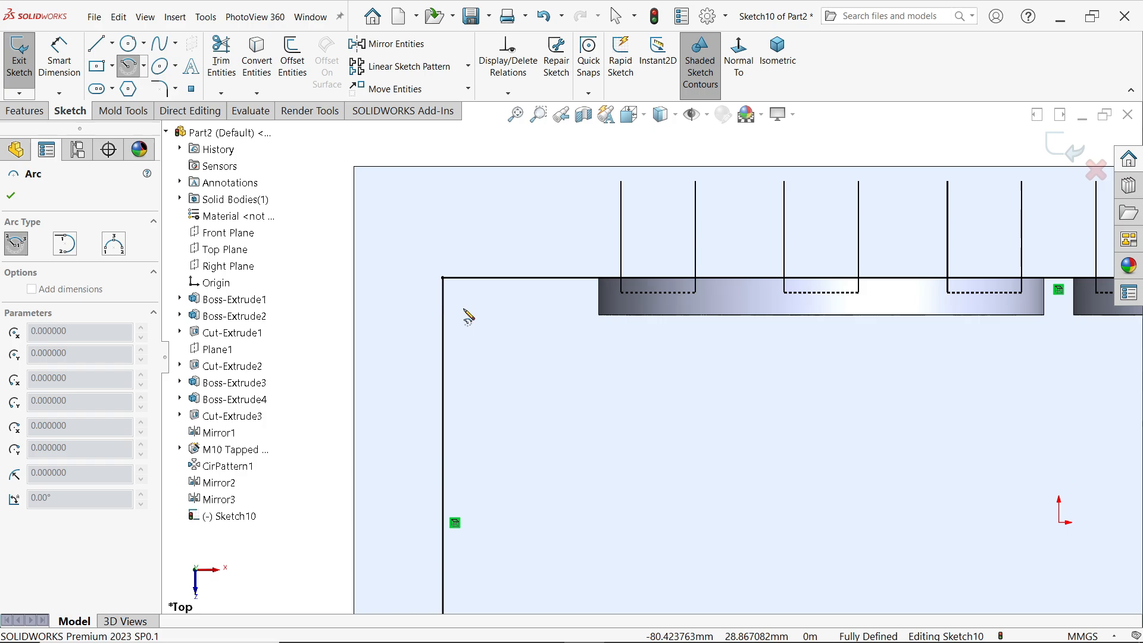
left_click(443, 278)
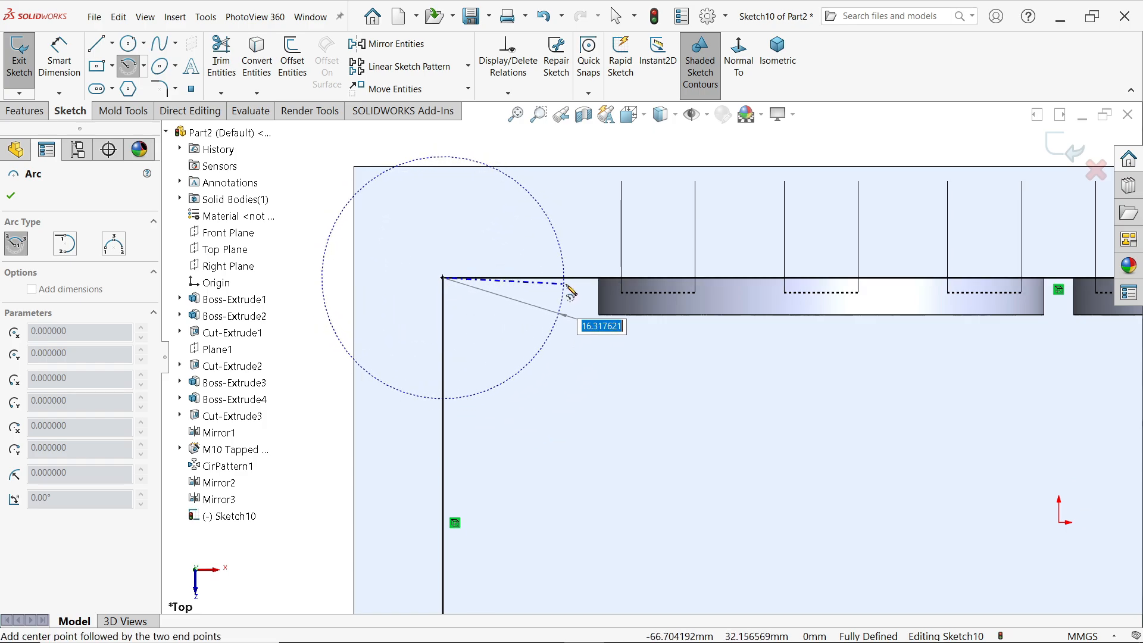
left_click(579, 278)
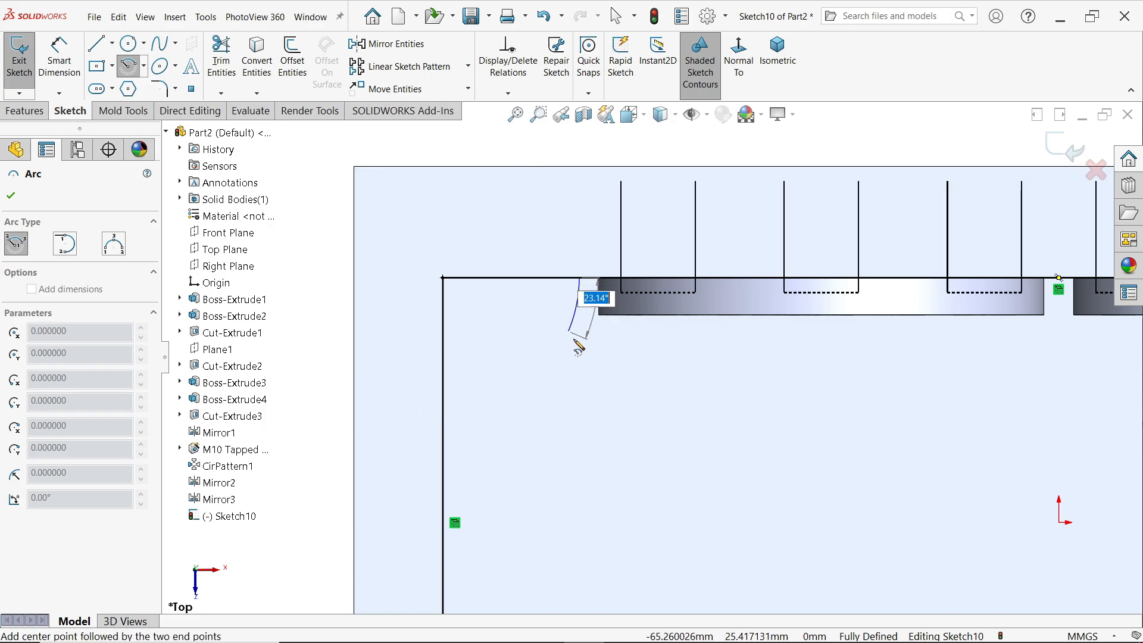
left_click(444, 414)
key("Escape")
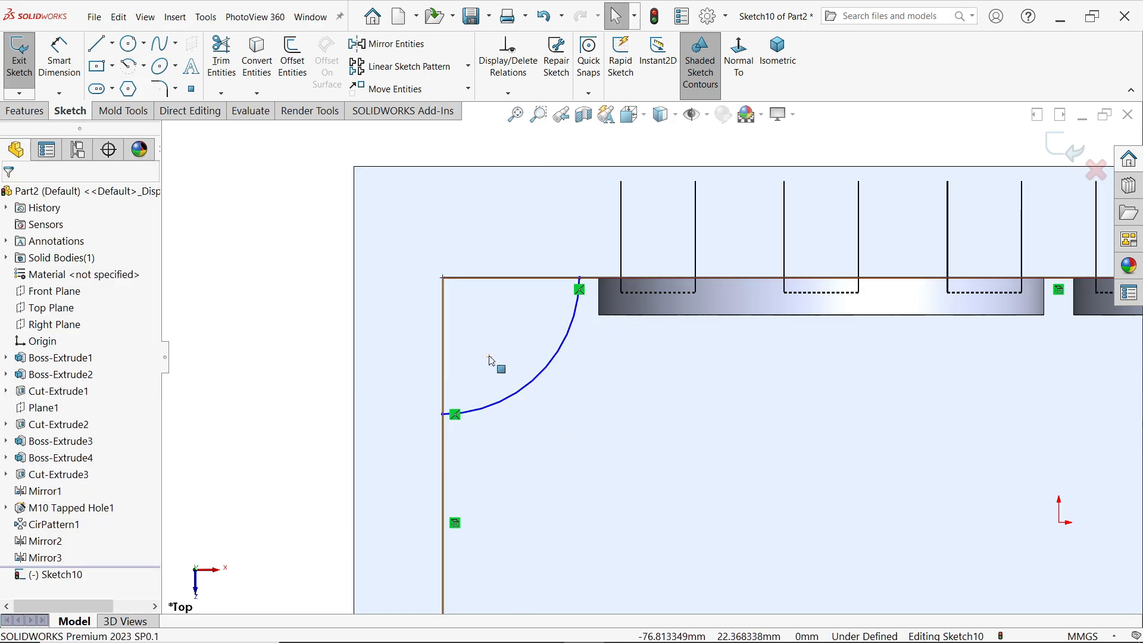
- Dimension the corner arc with a radius of 10 mm
left_click(59, 59)
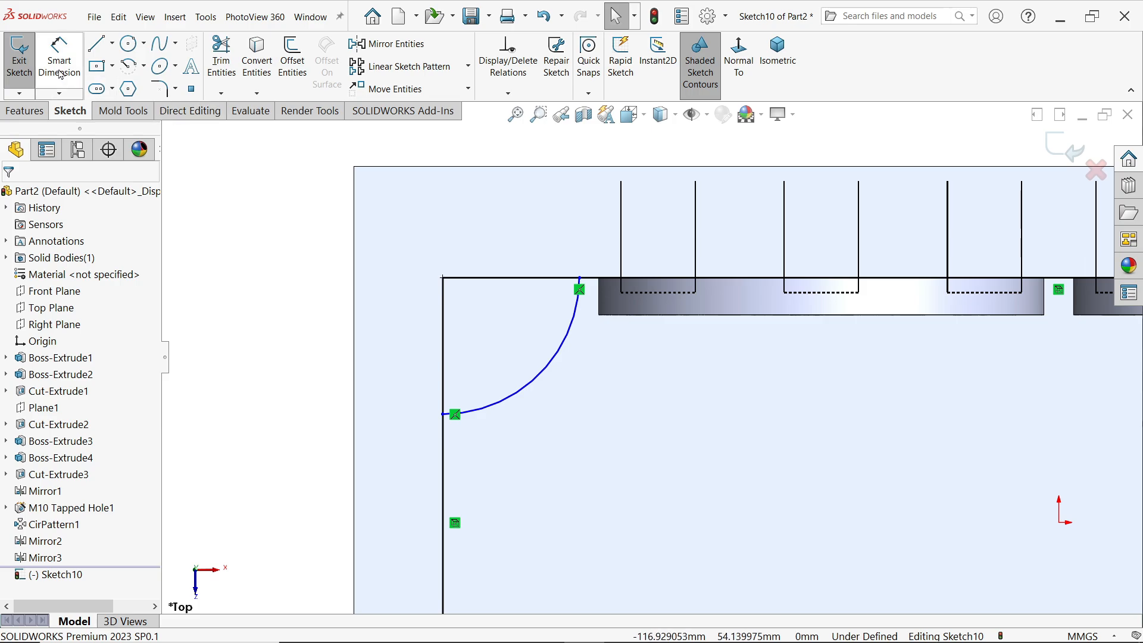
left_click(530, 394)
left_click(529, 409)
type("10")
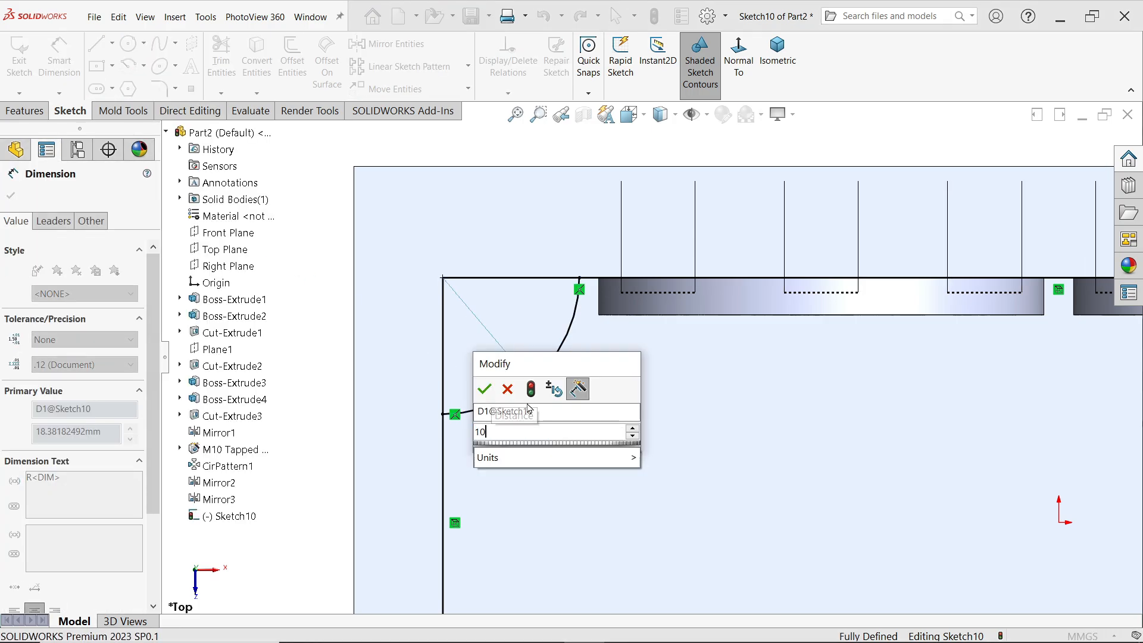
left_click(484, 390)
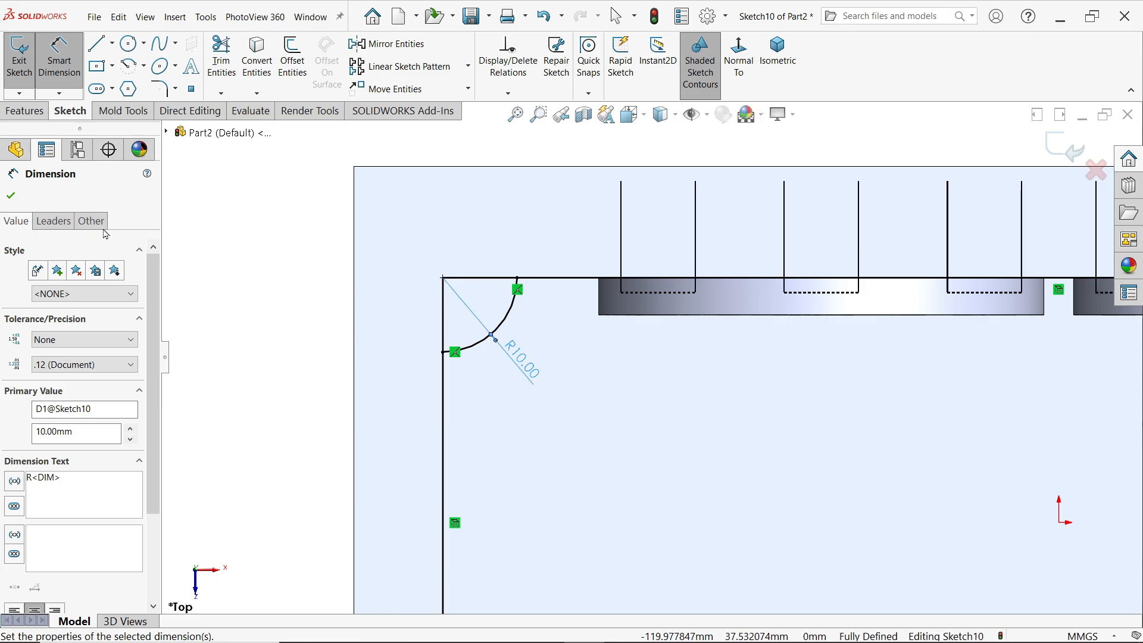
key("Escape")
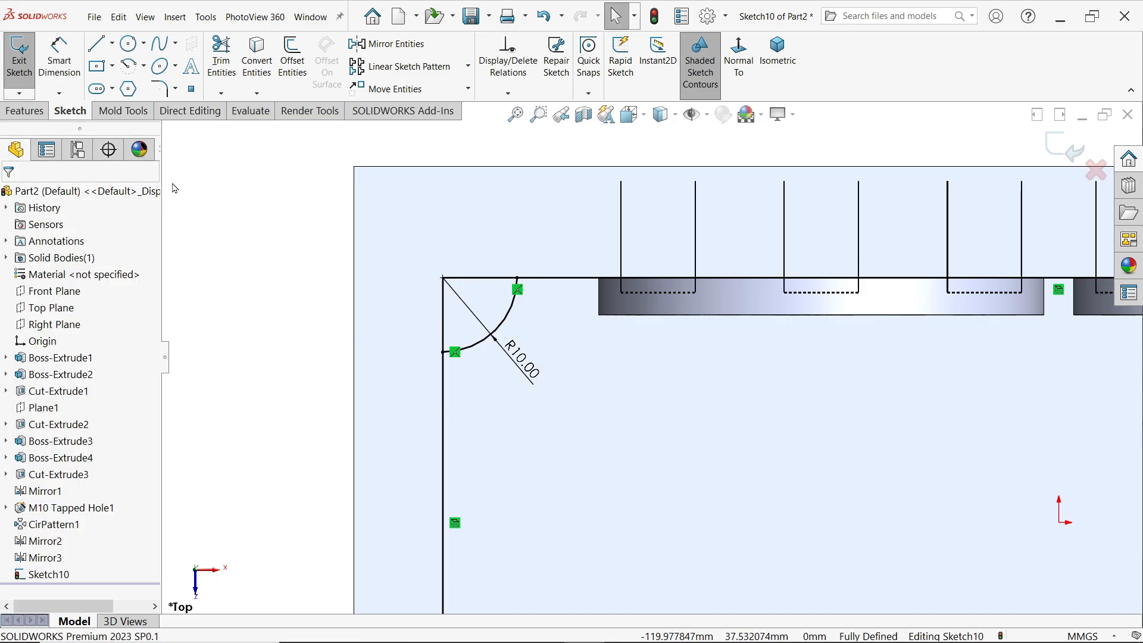
- Trim both converted lines beyond the arc so that only a closed quarter-circle profile remains at the corner
left_click(221, 56)
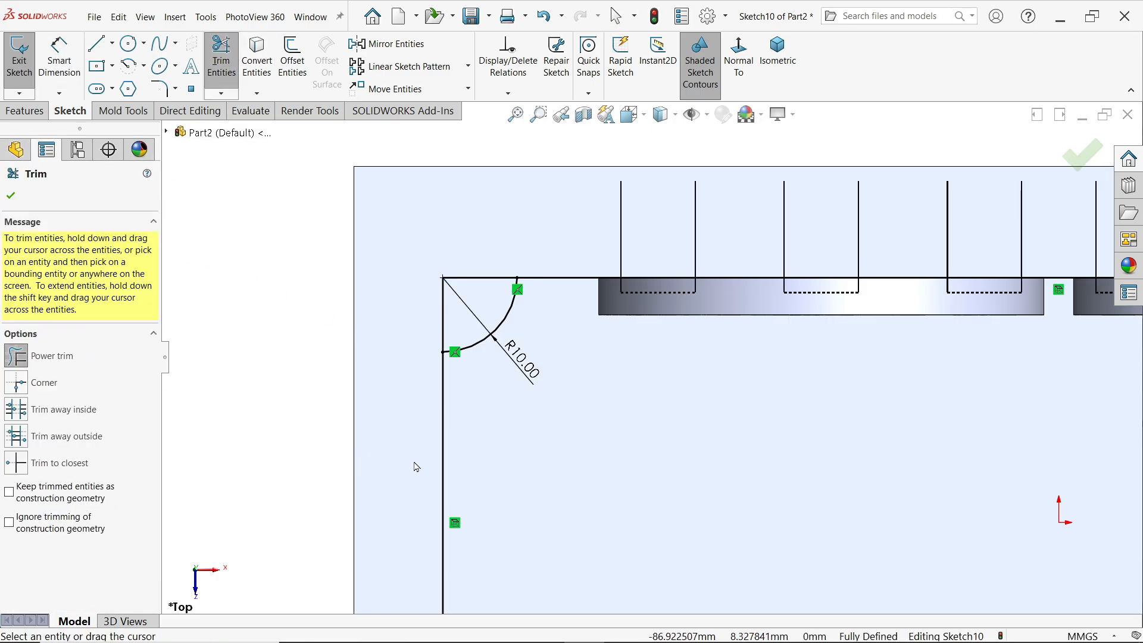
left_click_drag(429, 463, 460, 460)
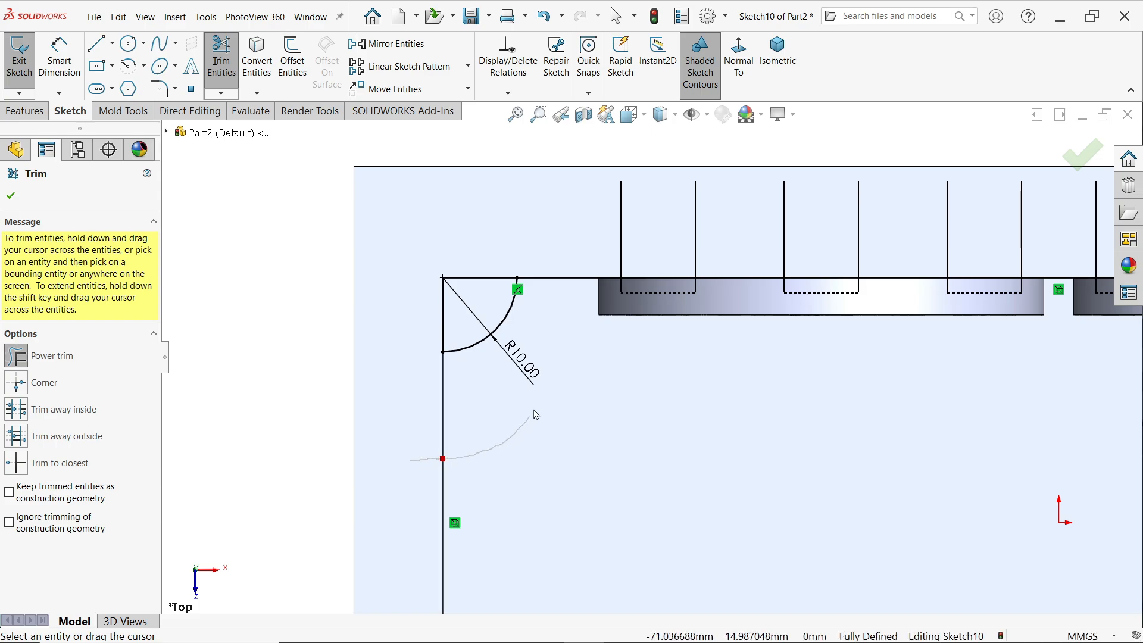
left_click_drag(561, 284, 562, 264)
scroll(843, 409, "up", 6)
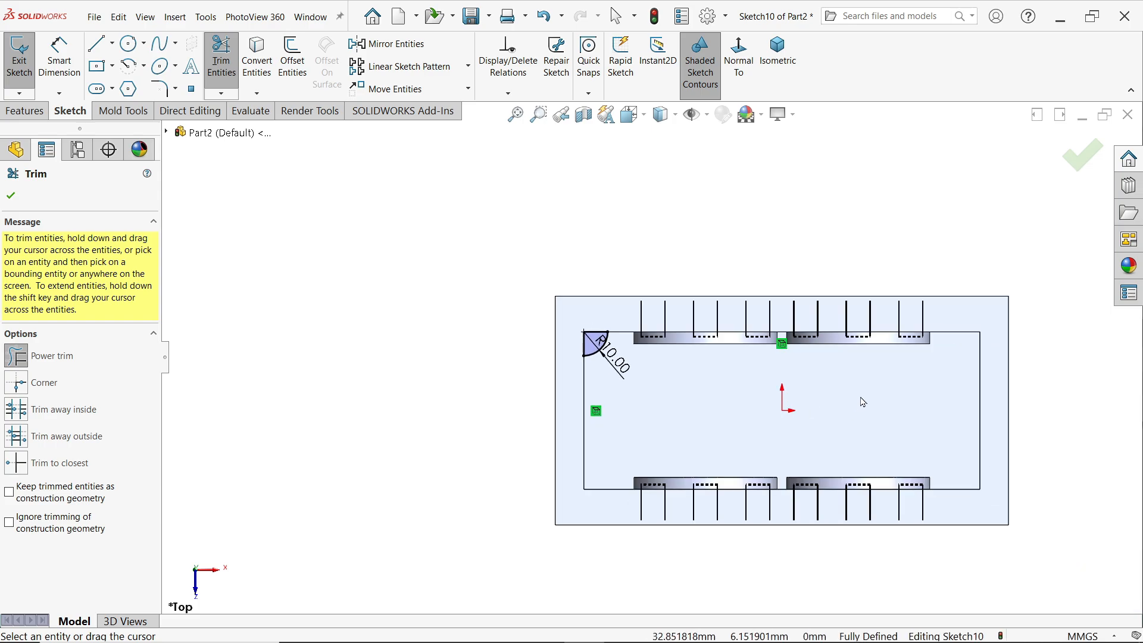
scroll(861, 399, "down", 3)
left_click(9, 197)
- Draw a vertical and a horizontal centerline meeting at the origin, each reaching past the housing's outer edge
left_click(111, 42)
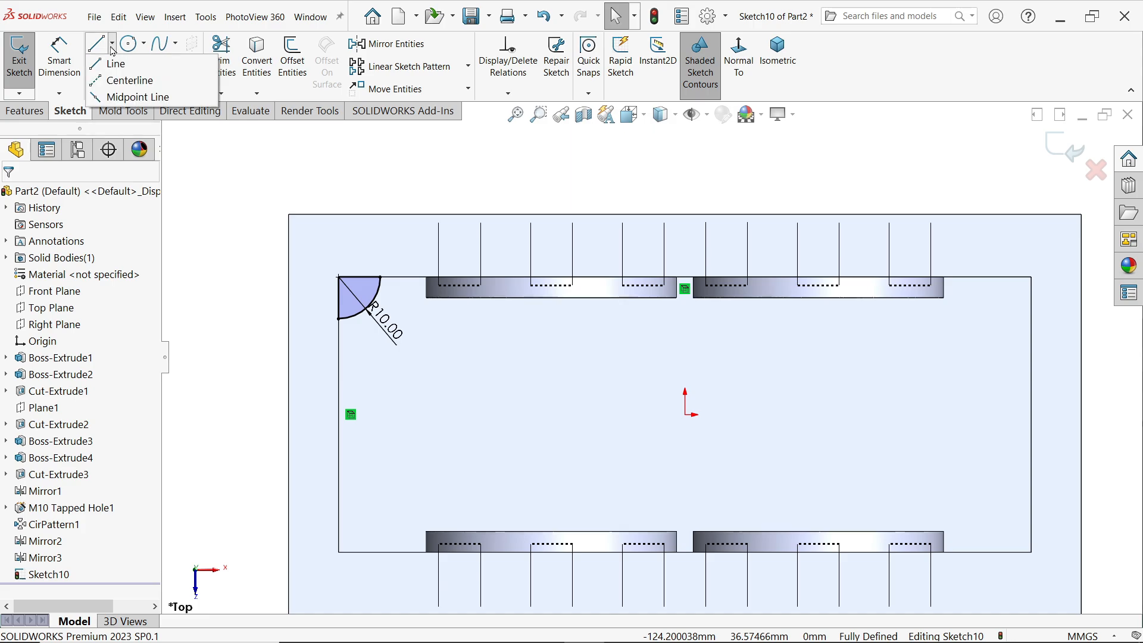
left_click(119, 80)
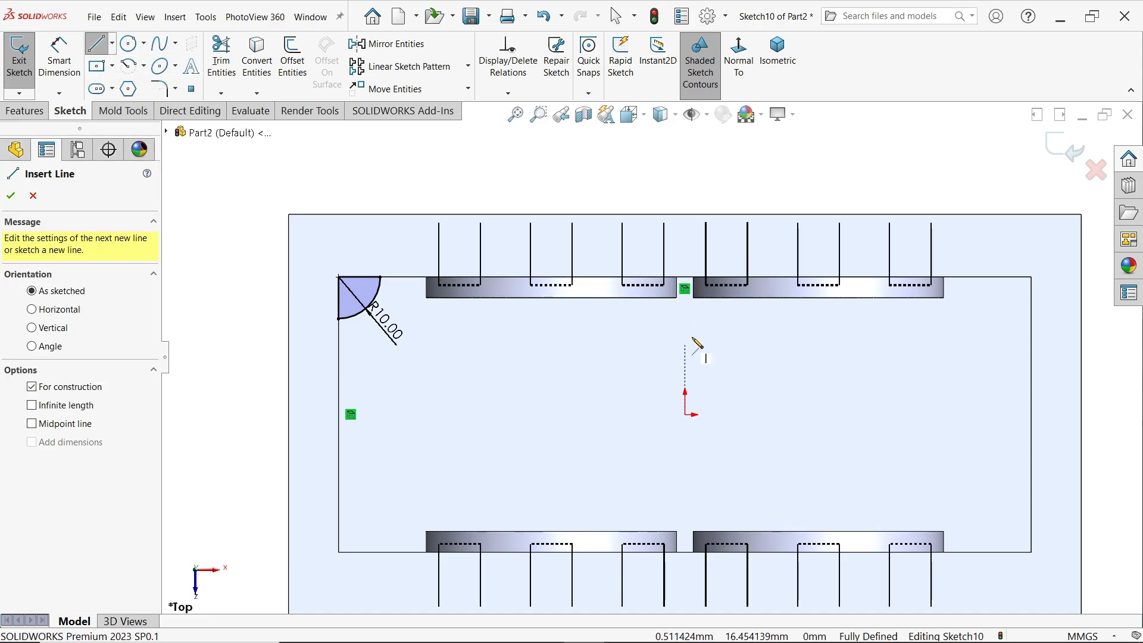
left_click(684, 197)
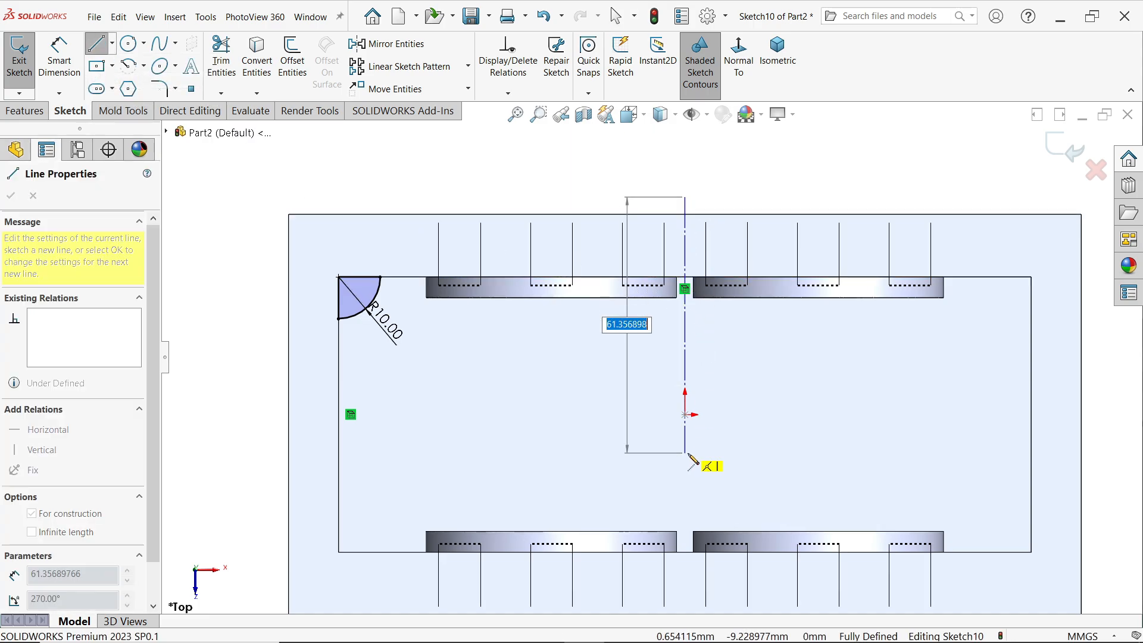
left_click(684, 414)
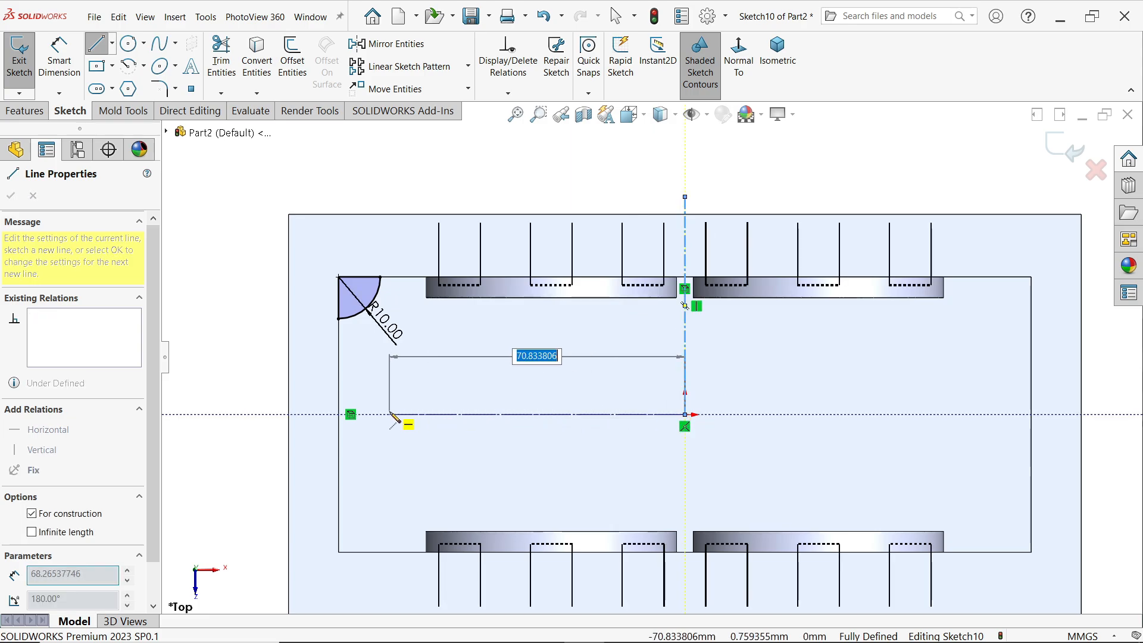
left_click(257, 414)
right_click(239, 328)
left_click(266, 387)
key("Escape")
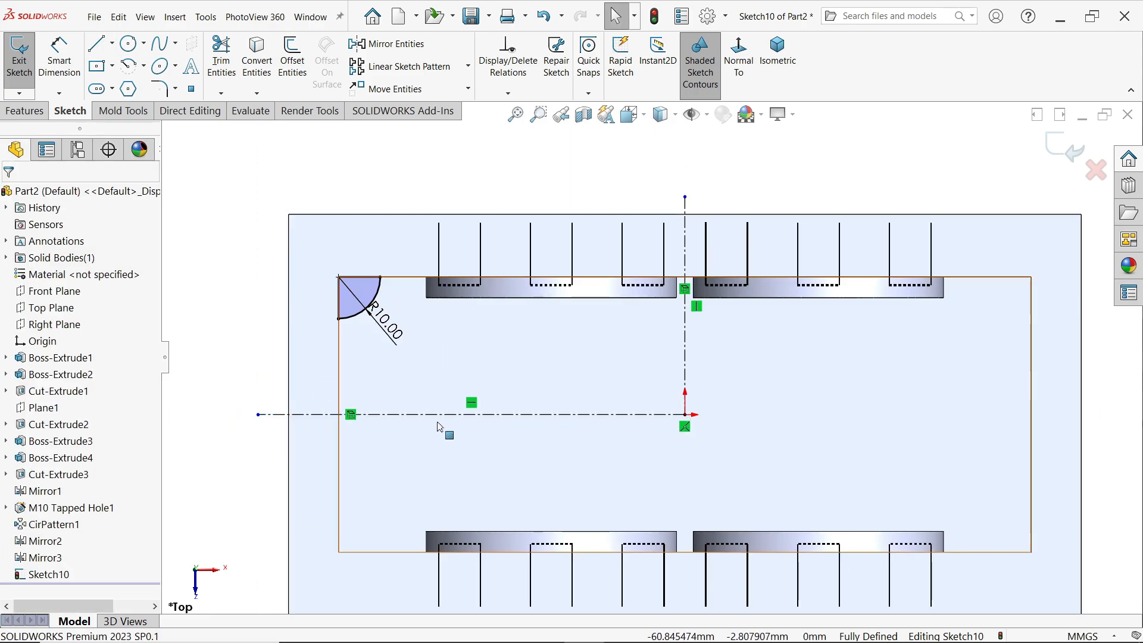
- Mirror the quarter-circle corner profile about the vertical centerline, keeping the original
left_click(390, 43)
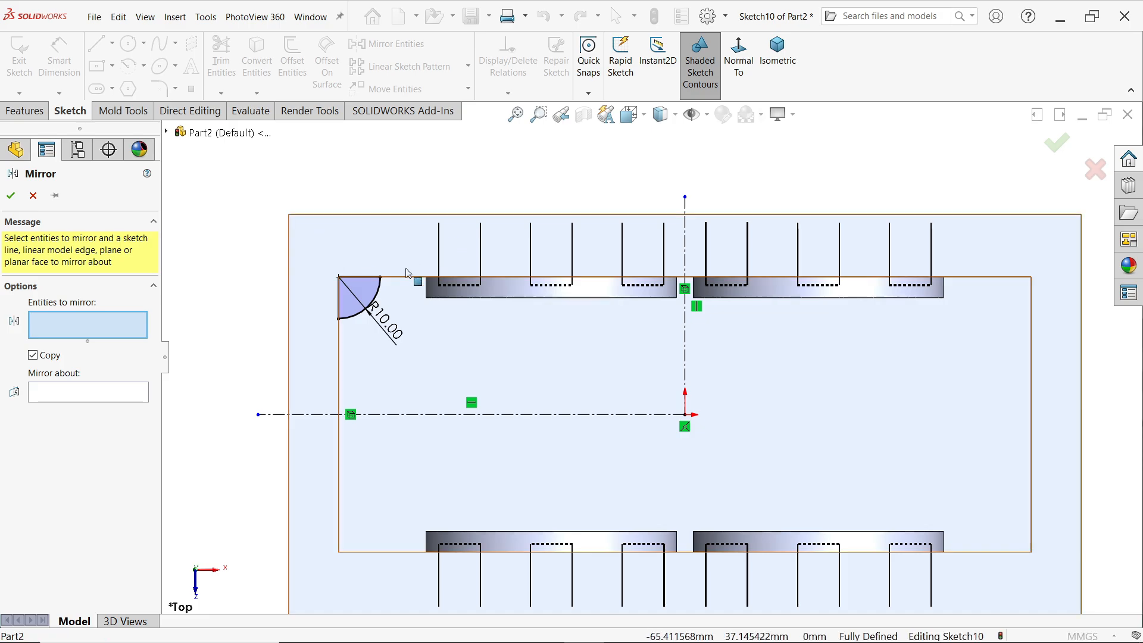
left_click_drag(300, 347, 390, 269)
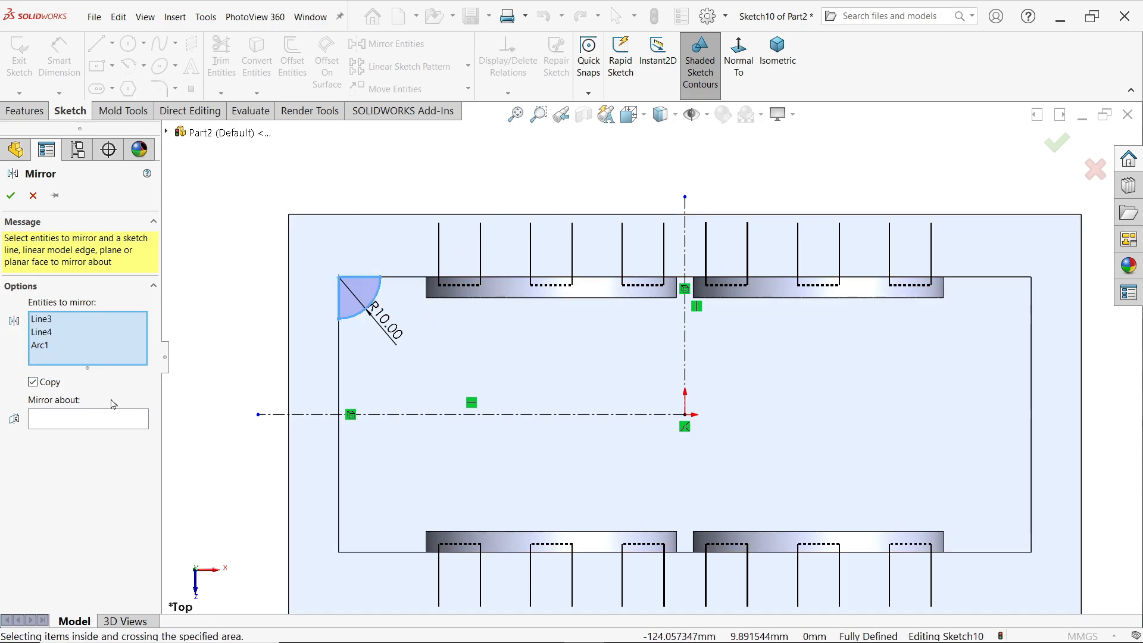
left_click(83, 424)
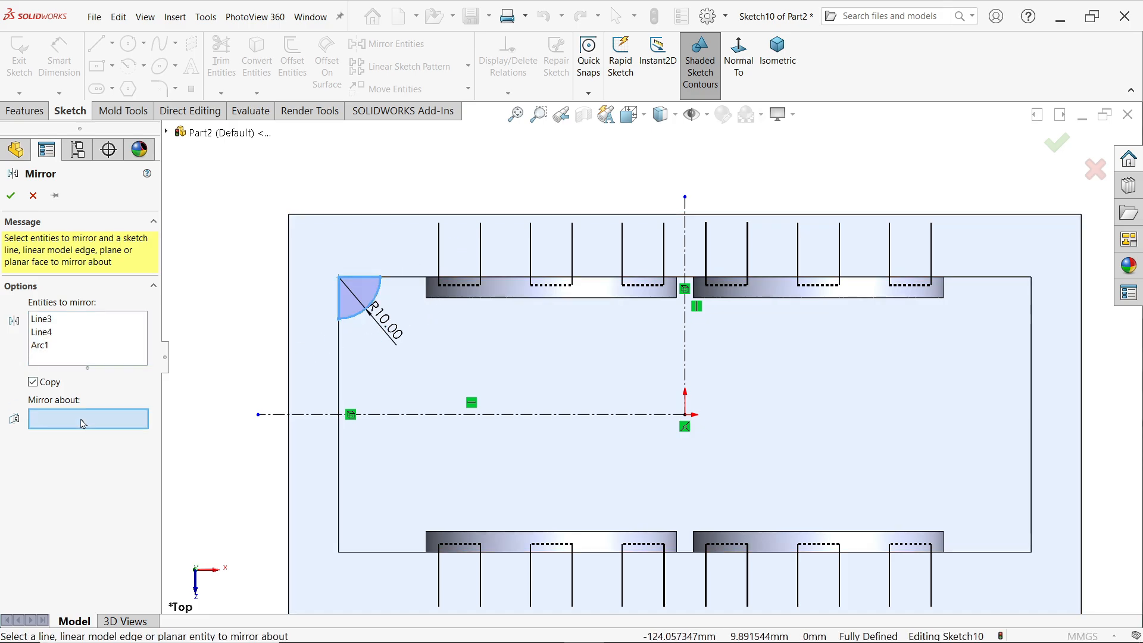
left_click(685, 357)
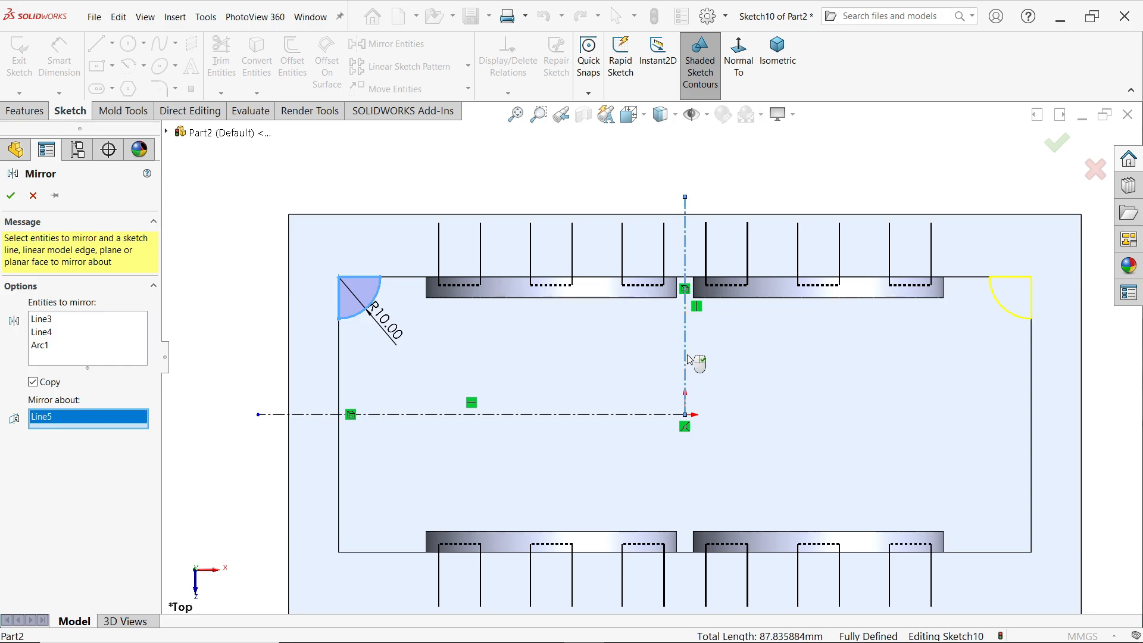
left_click(12, 197)
- Mirror both quarter-circle profiles about the horizontal centerline so that all four inner corners have one
scroll(594, 212, "up", 1)
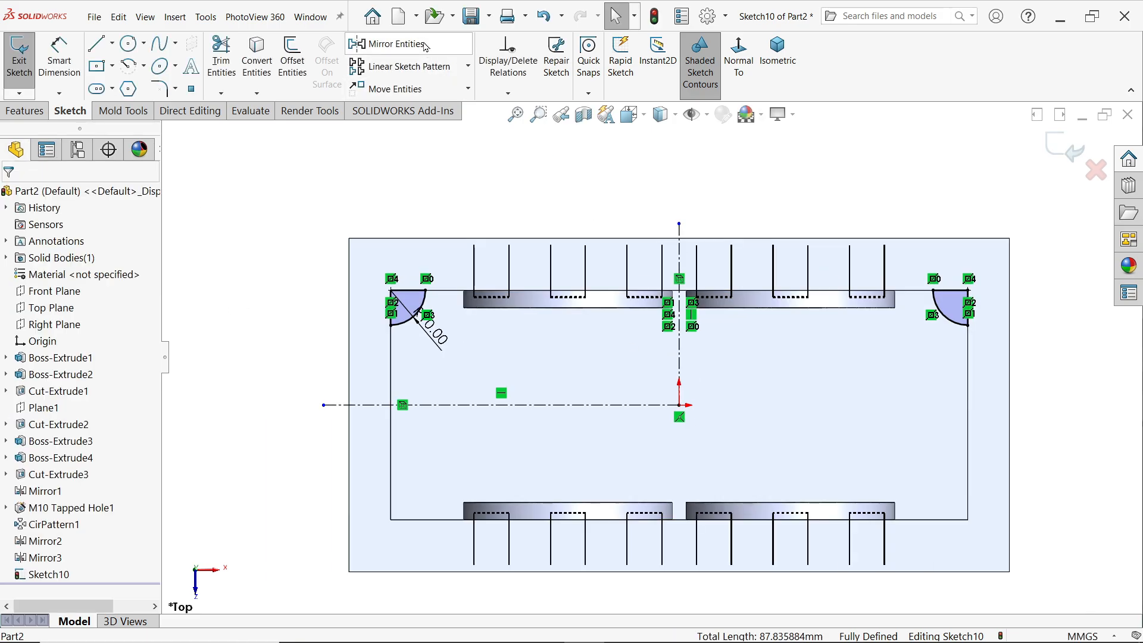
left_click(389, 44)
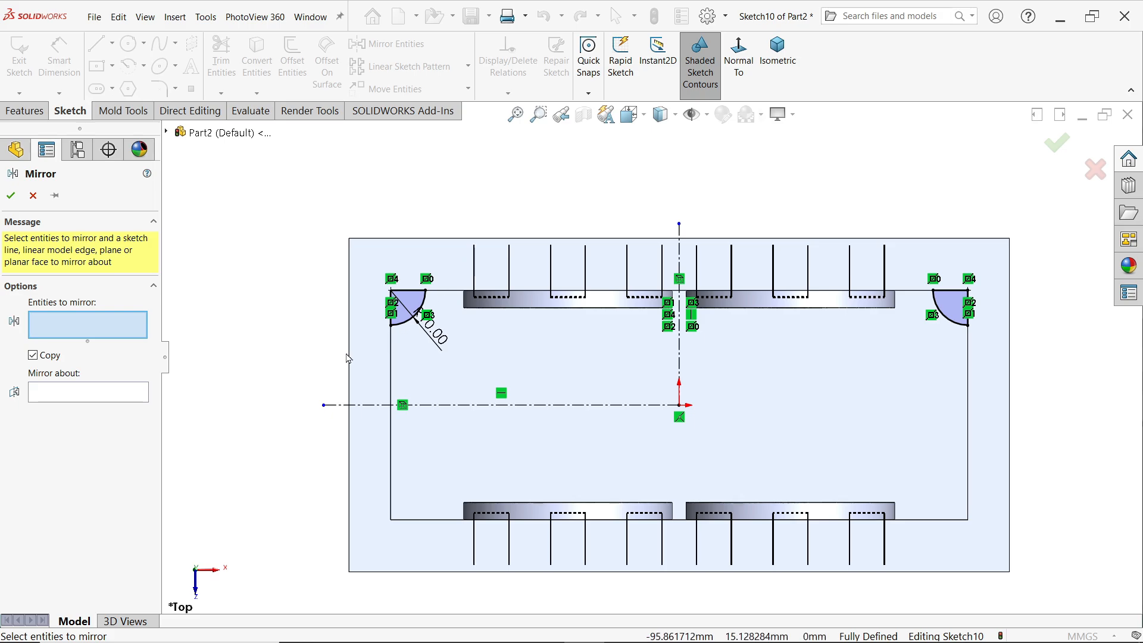
left_click_drag(349, 359, 933, 357)
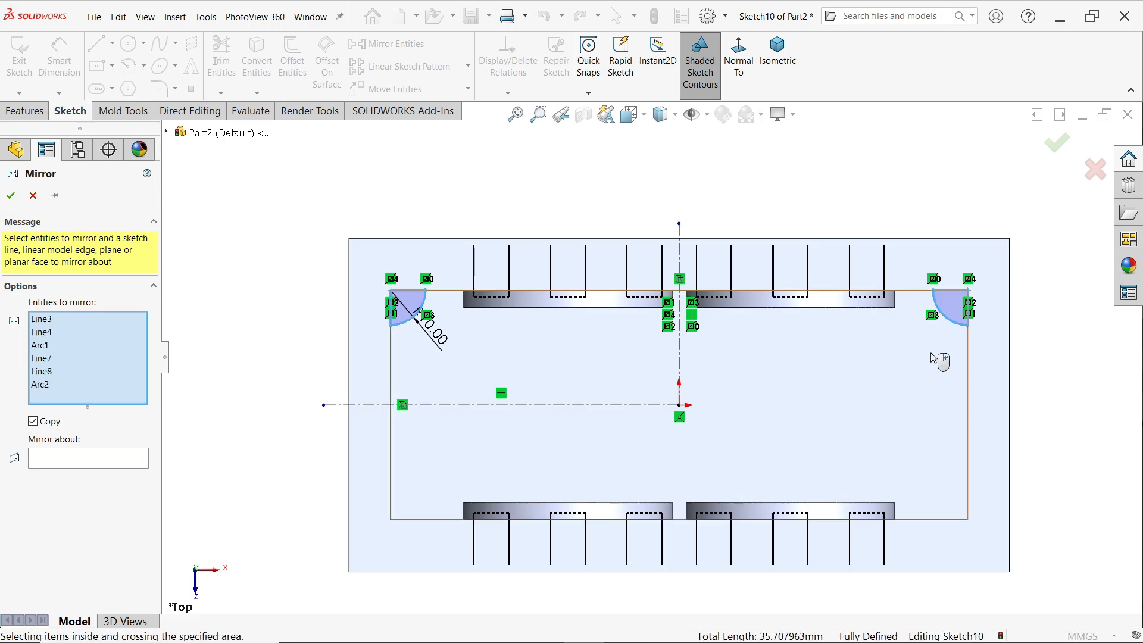
left_click(67, 464)
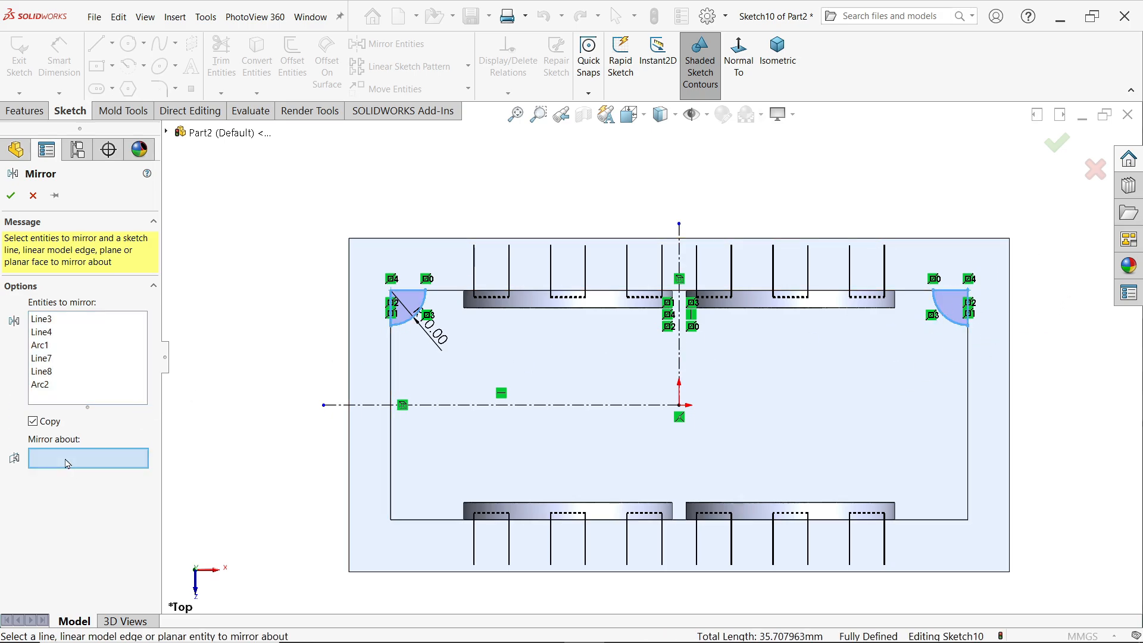
left_click(624, 405)
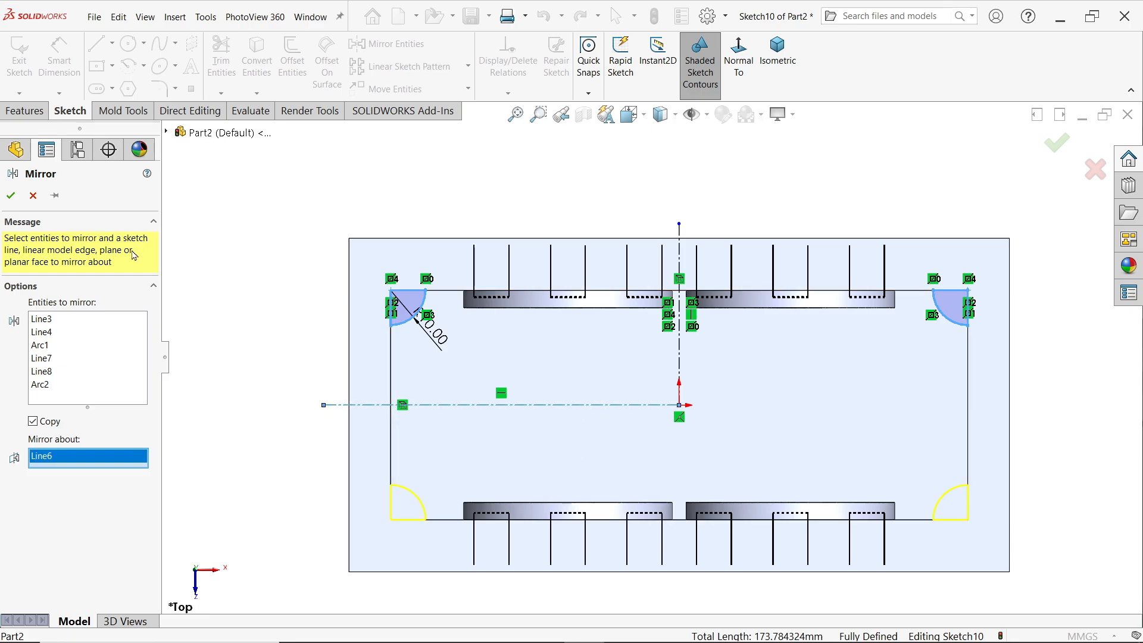
left_click(8, 199)
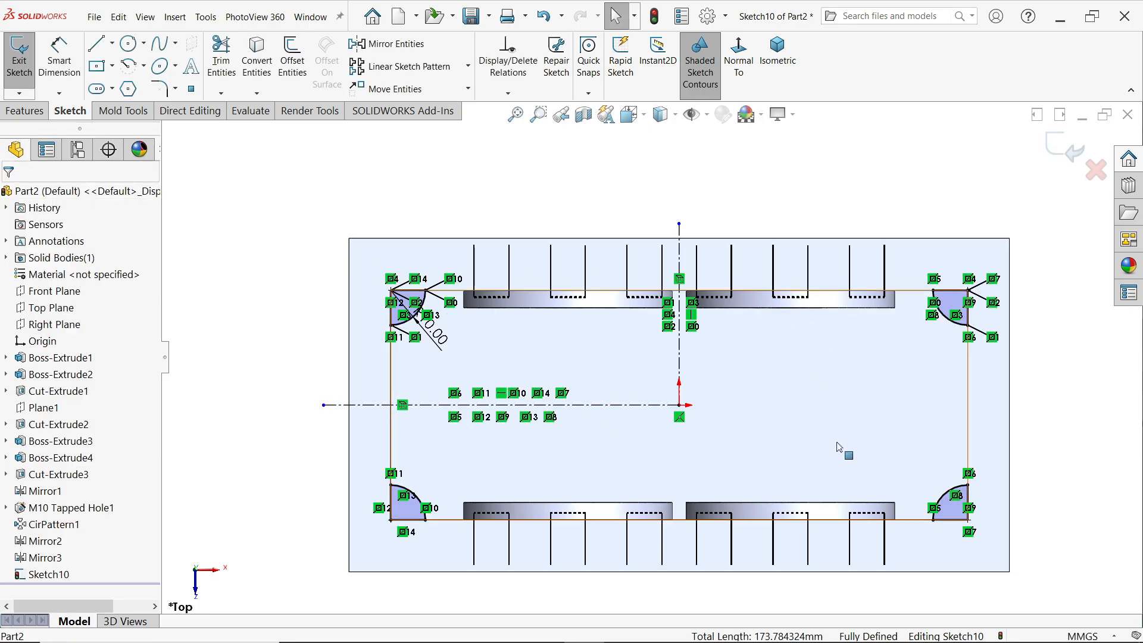
- Extrude the four corner profiles 14 mm downward from the rim's top face as a blind boss merged with the housing
left_click(784, 64)
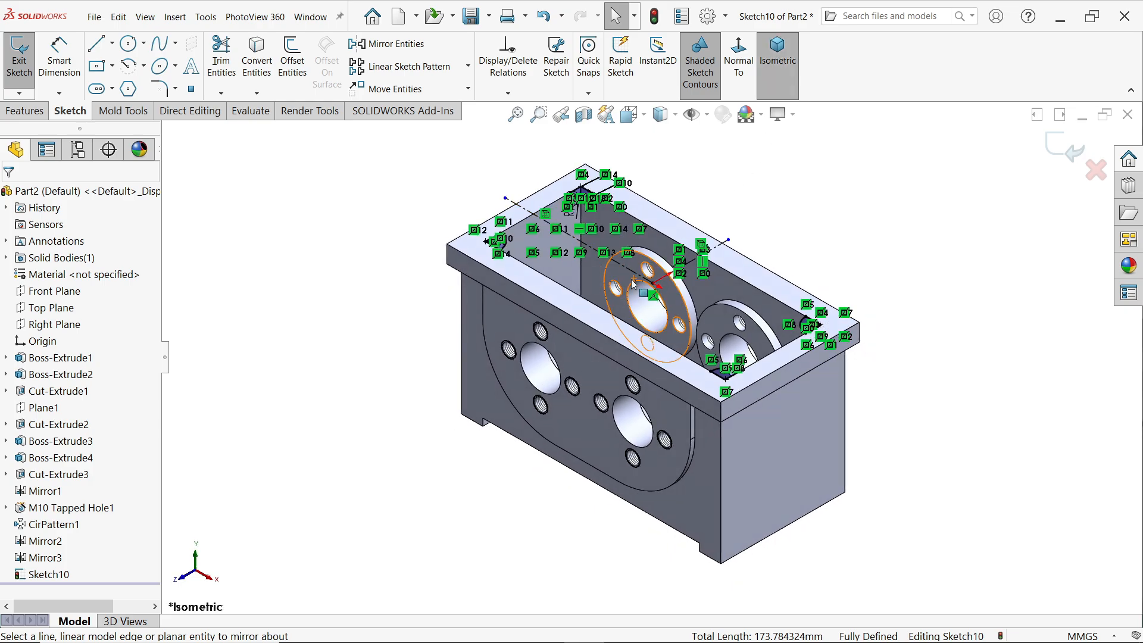
left_click(36, 113)
left_click(26, 60)
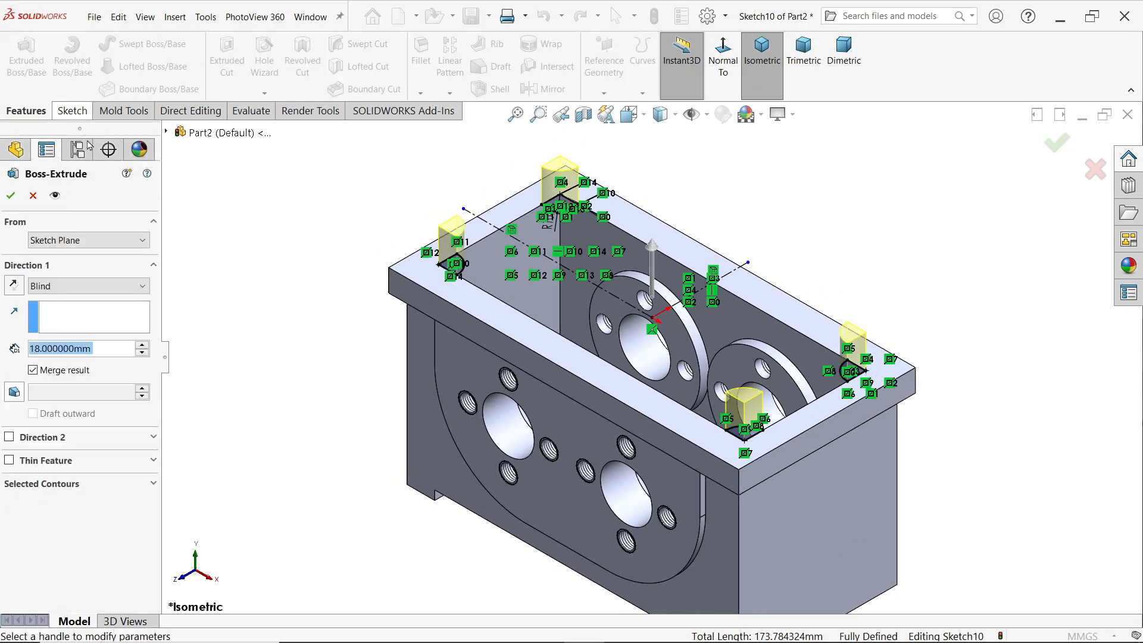
scroll(751, 398, "down", 5)
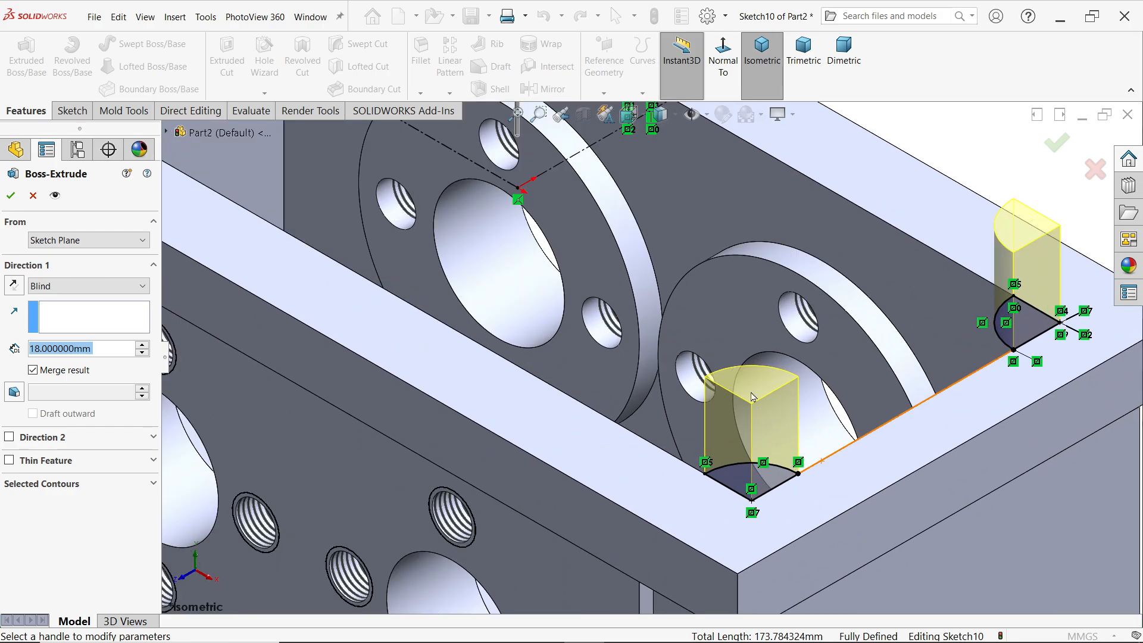
left_click(15, 285)
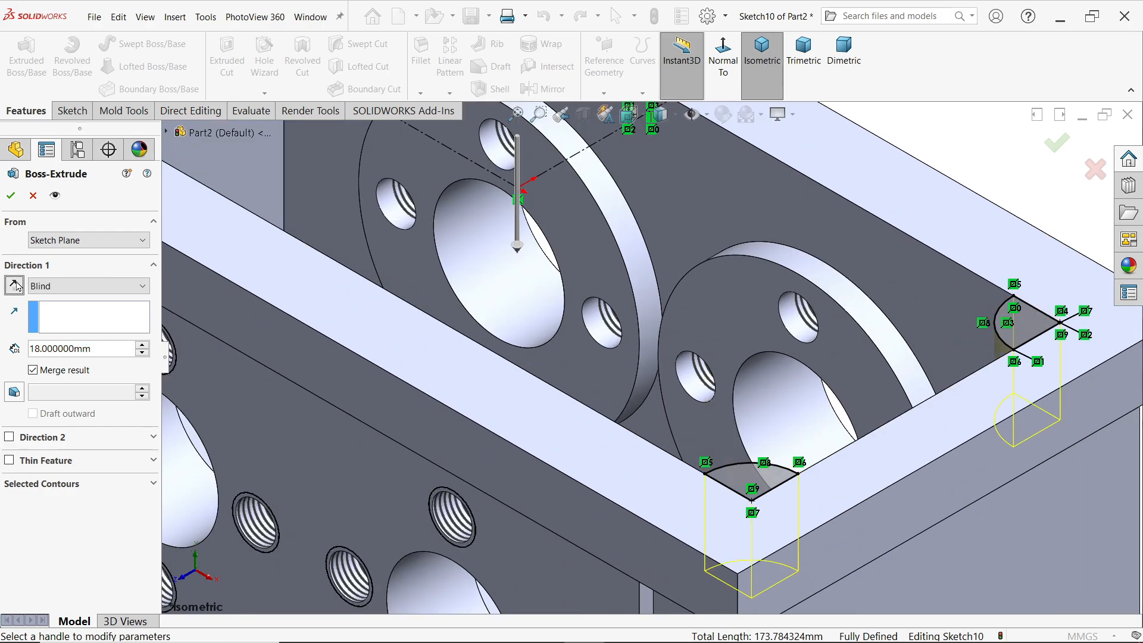
double_click(99, 350)
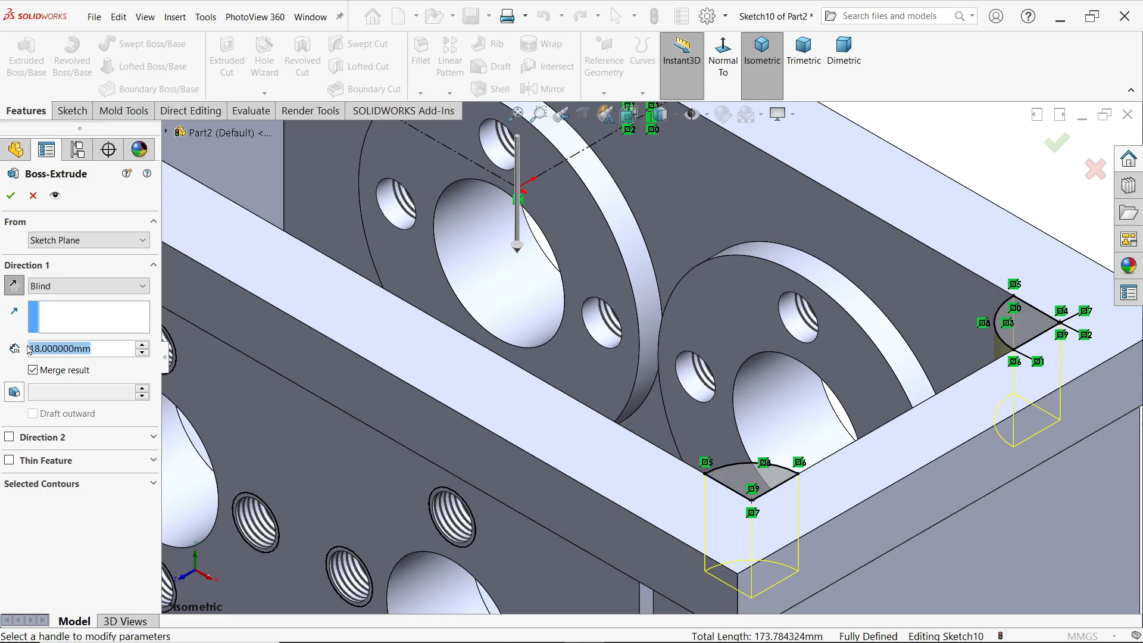
type("14")
scroll(527, 332, "up", 2)
left_click(913, 215)
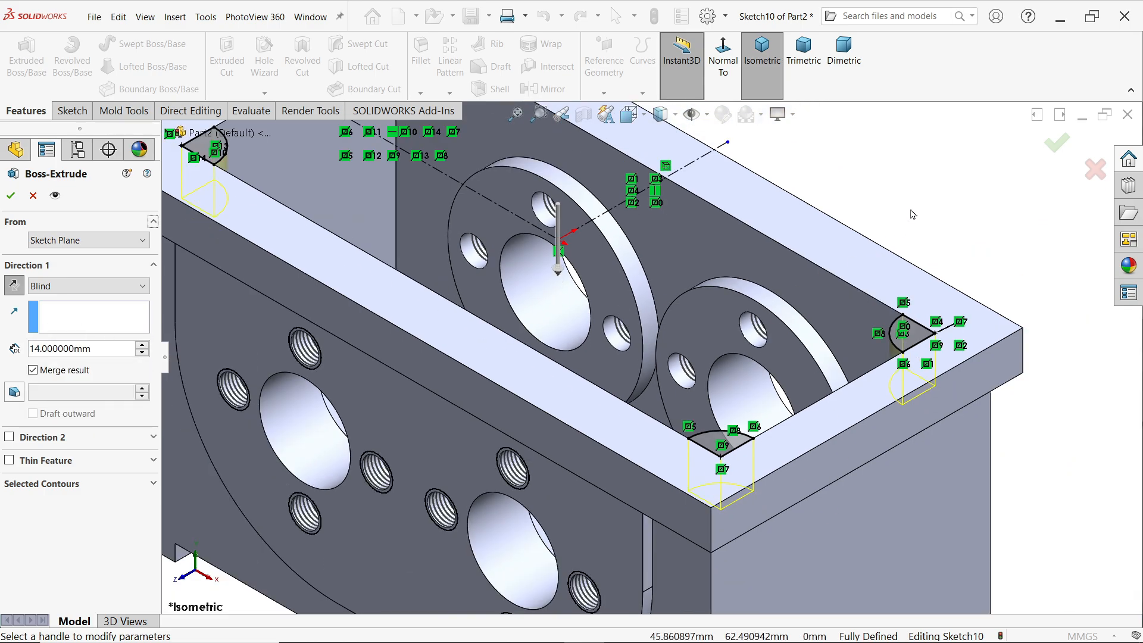
key("Return")
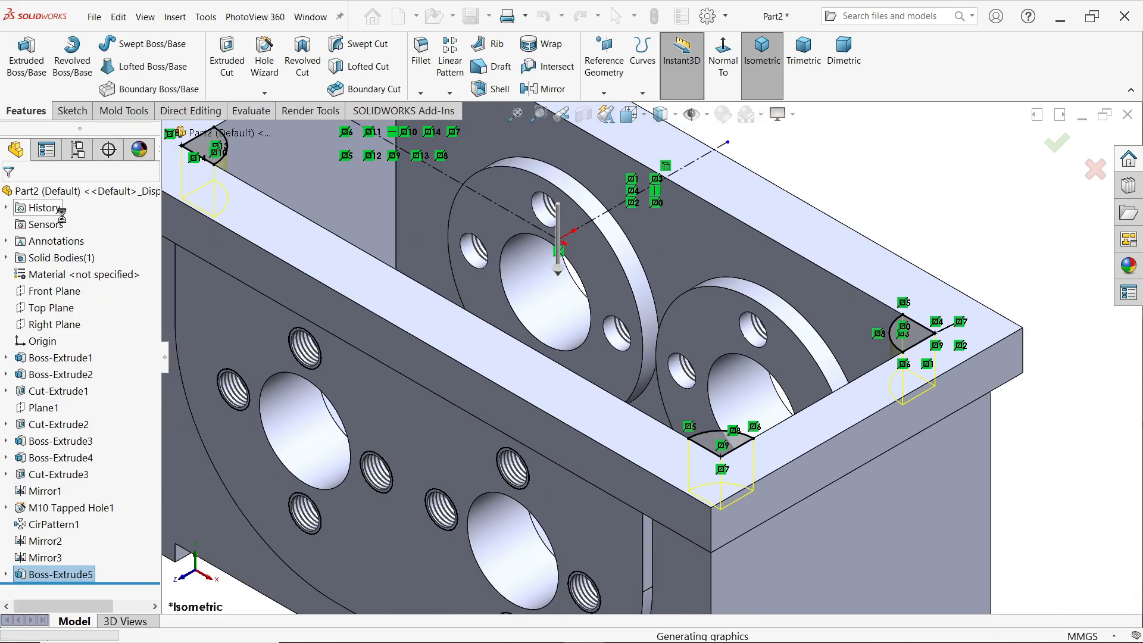
- Start a Hole Wizard hole of the plain Hole type with the ISO standard and Dowel Holes as its type
key("f")
middle_click_drag(893, 280, 595, 250)
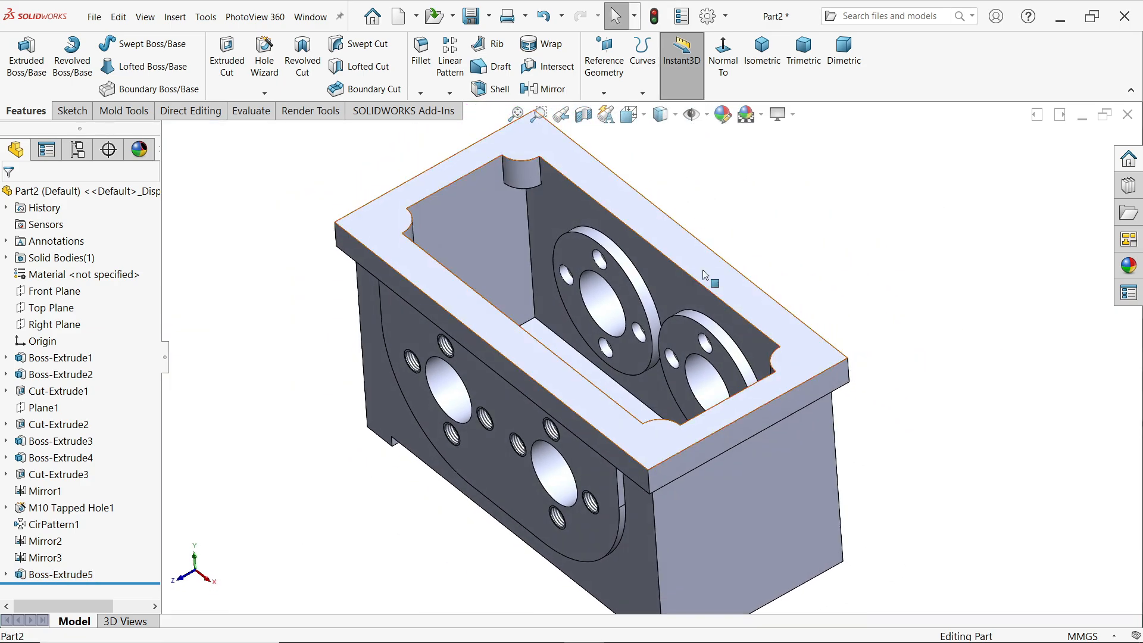
scroll(583, 234, "down", 4)
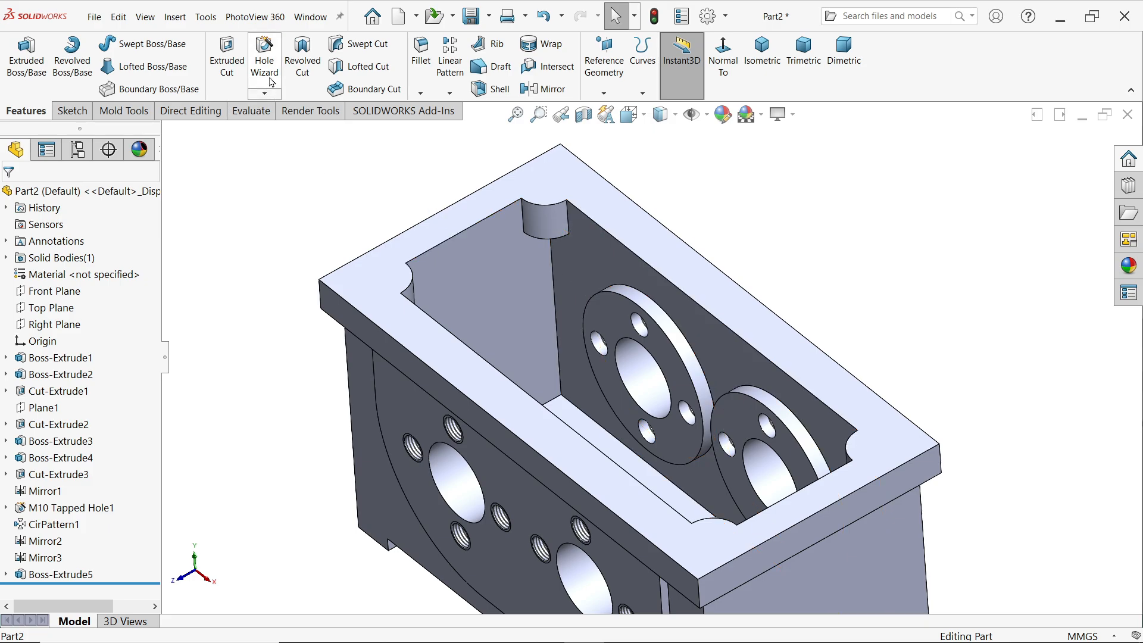
left_click(265, 63)
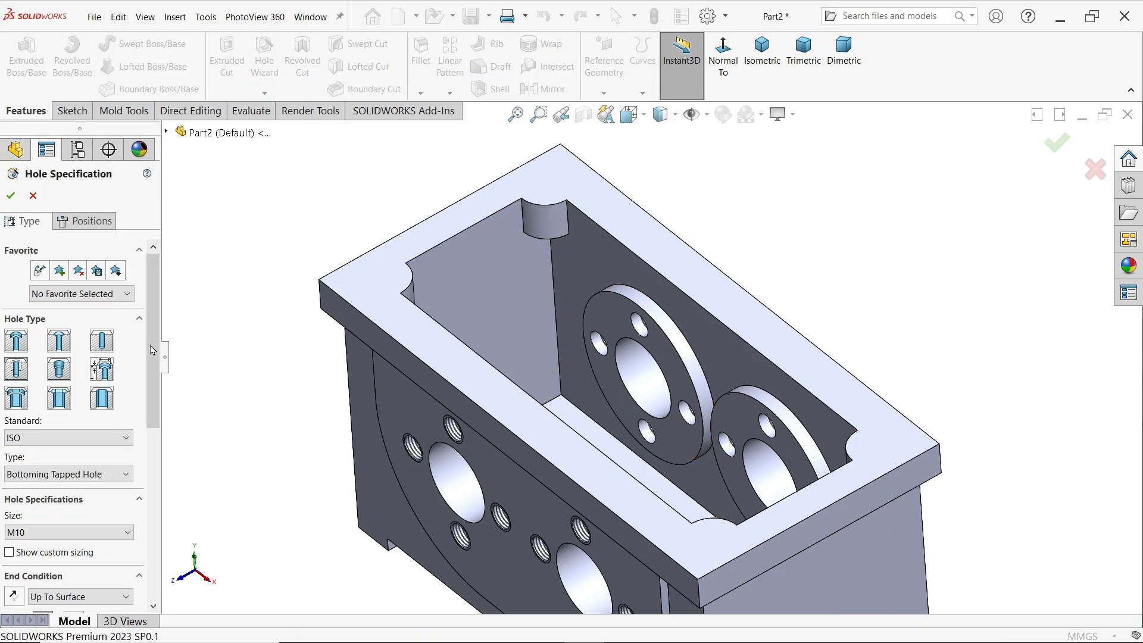
left_click(102, 340)
left_click(26, 439)
left_click(27, 485)
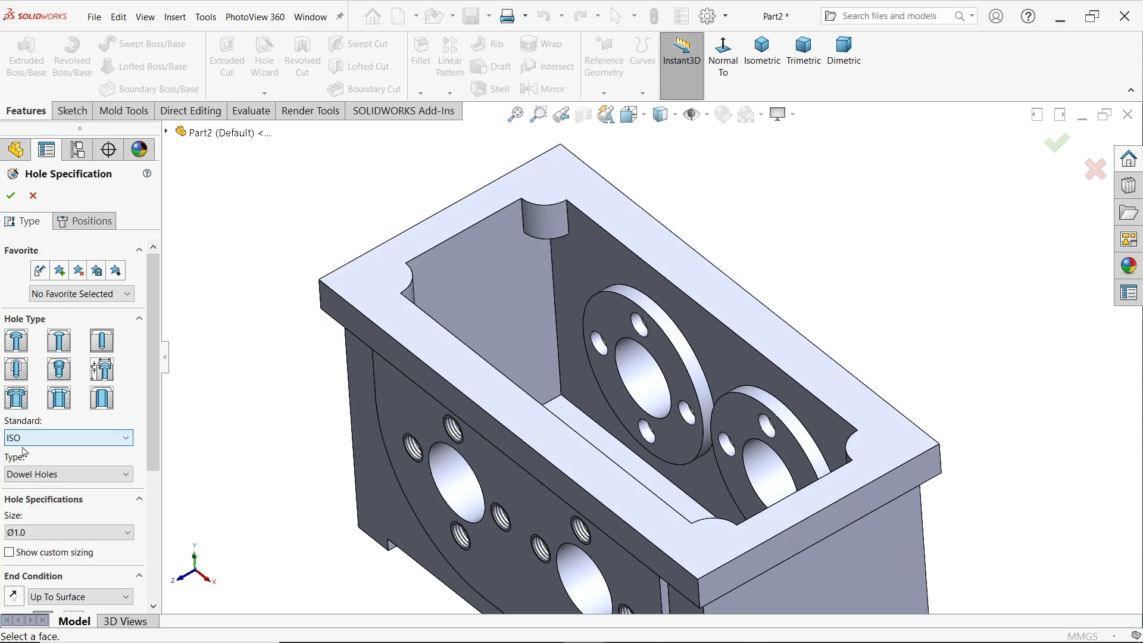
left_click(34, 480)
left_click(34, 480)
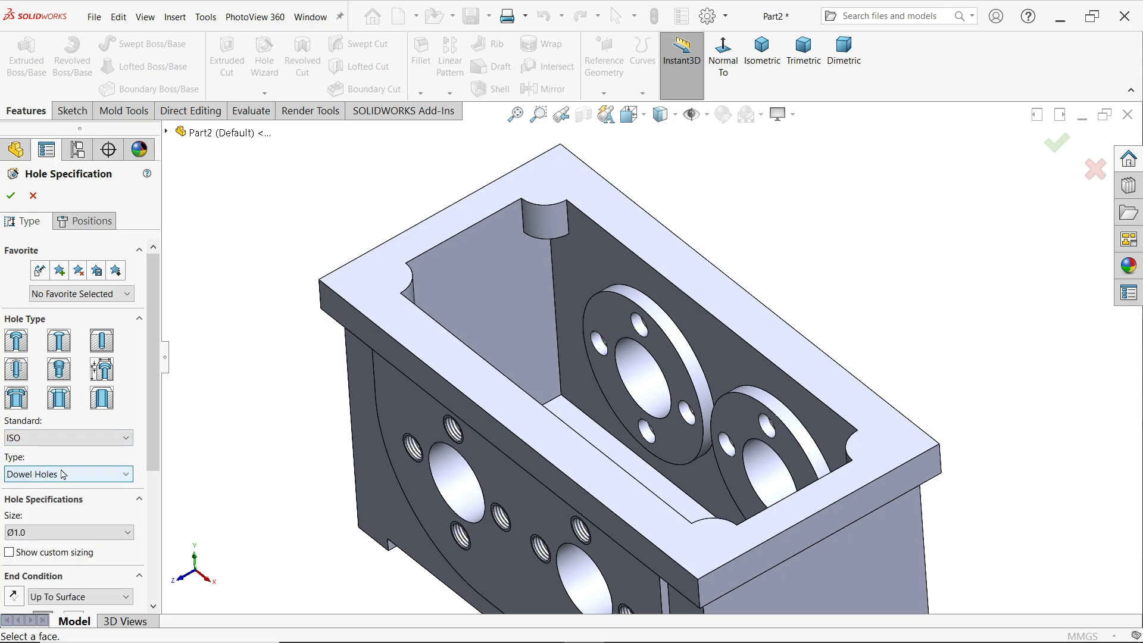
- Set the dowel hole's size to Ø10.0 and show its custom sizing
scroll(146, 471, "down", 3)
scroll(146, 471, "down", 1)
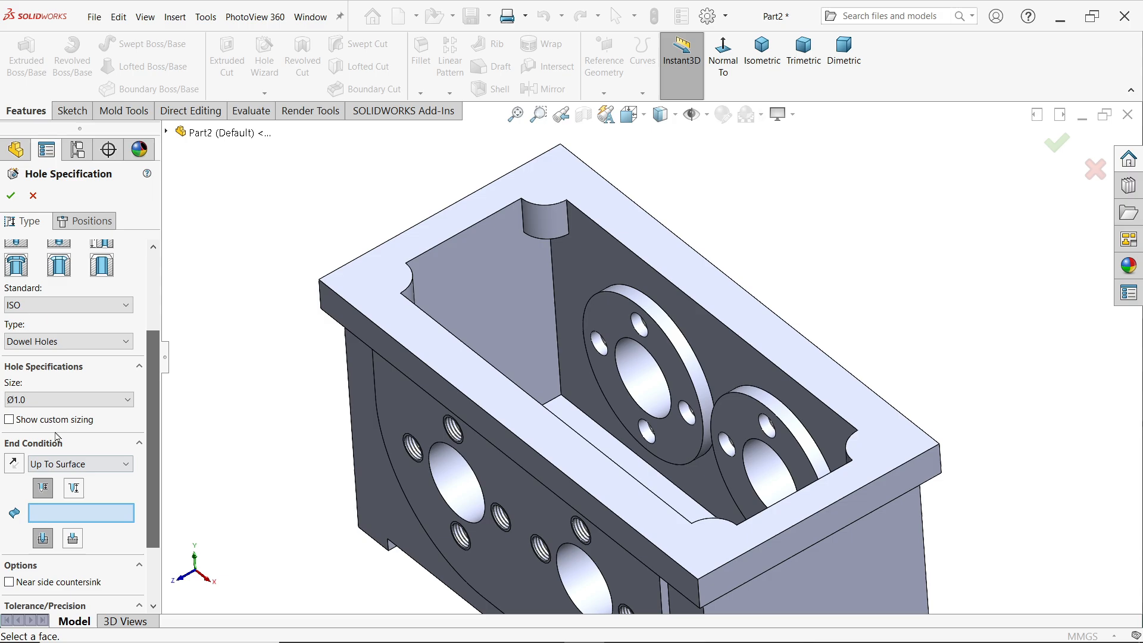
left_click(60, 400)
left_click_drag(126, 442, 122, 472)
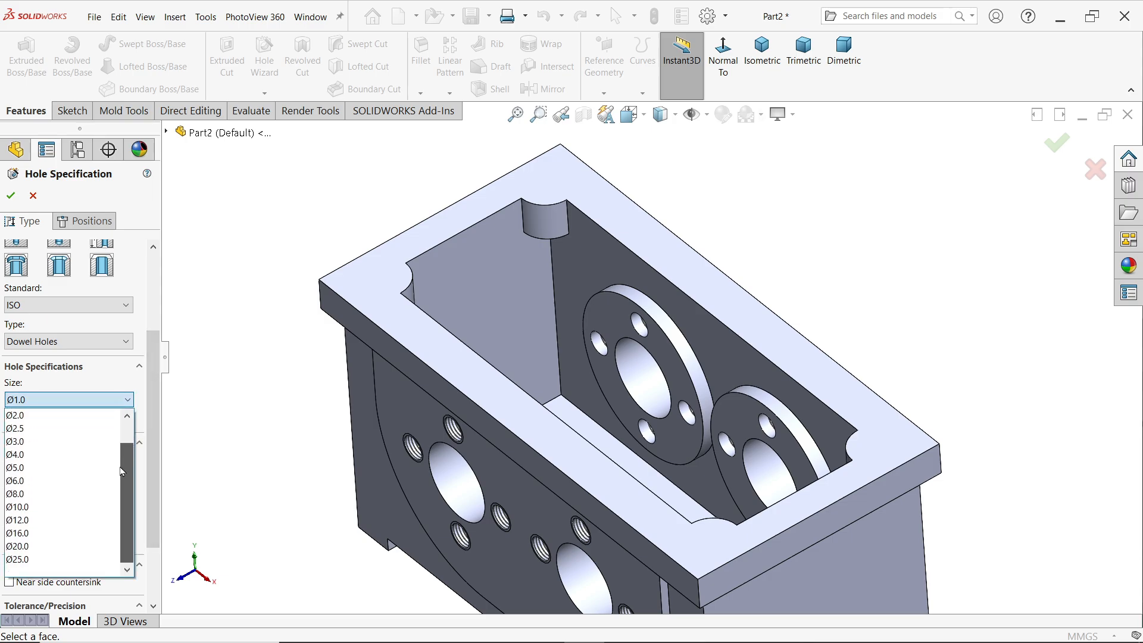
left_click(34, 507)
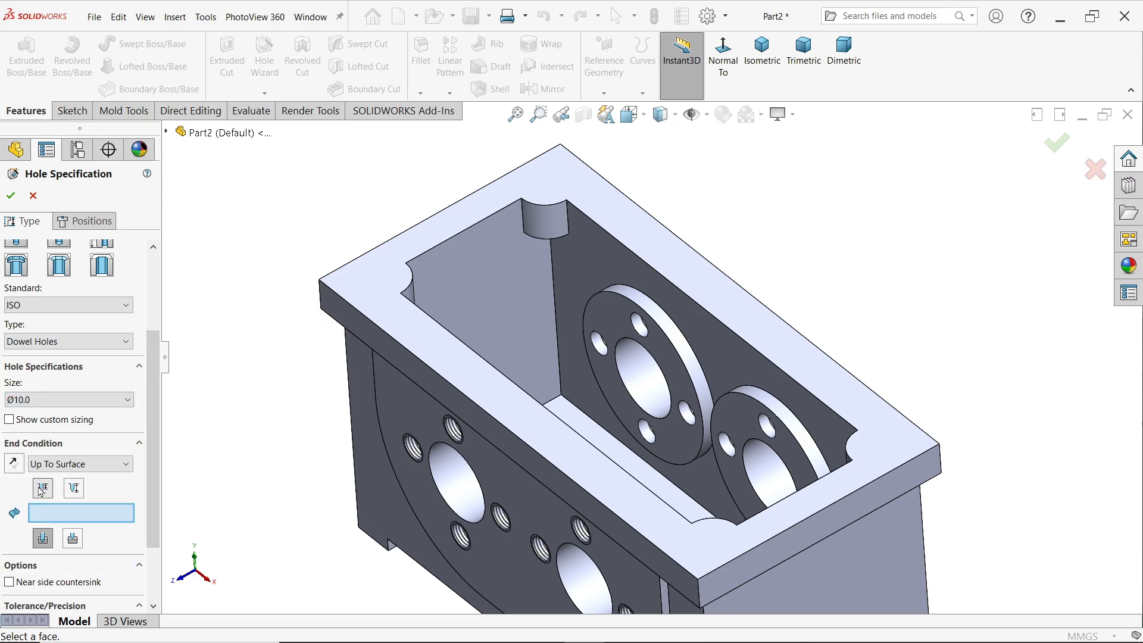
left_click(50, 421)
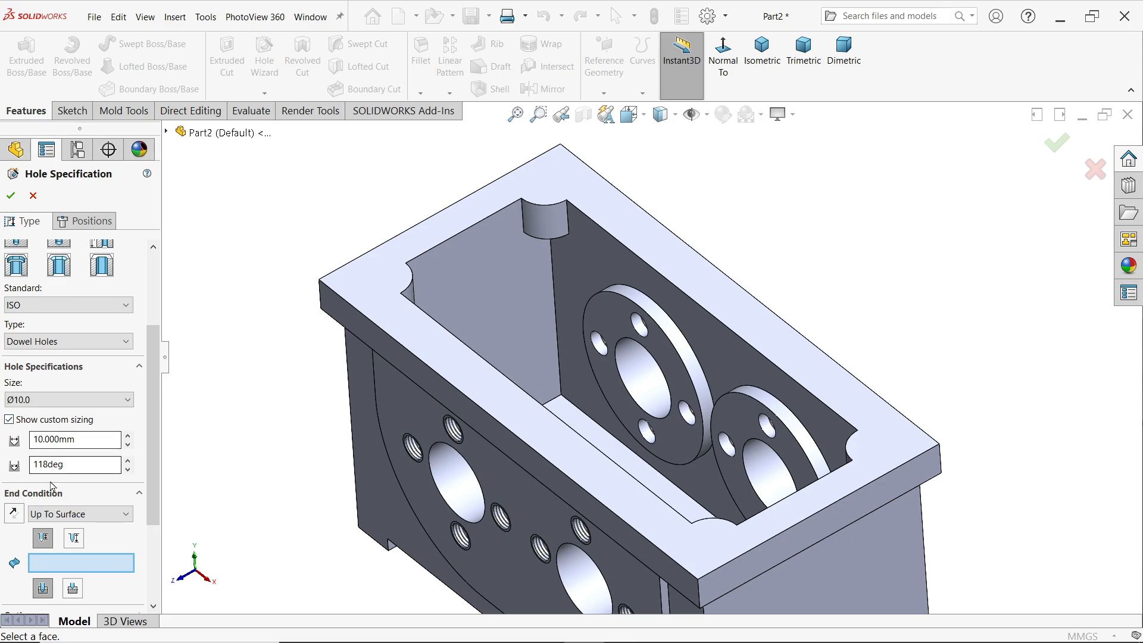
- Give the dowel hole a Blind end condition with a depth of 10 mm
left_click(70, 517)
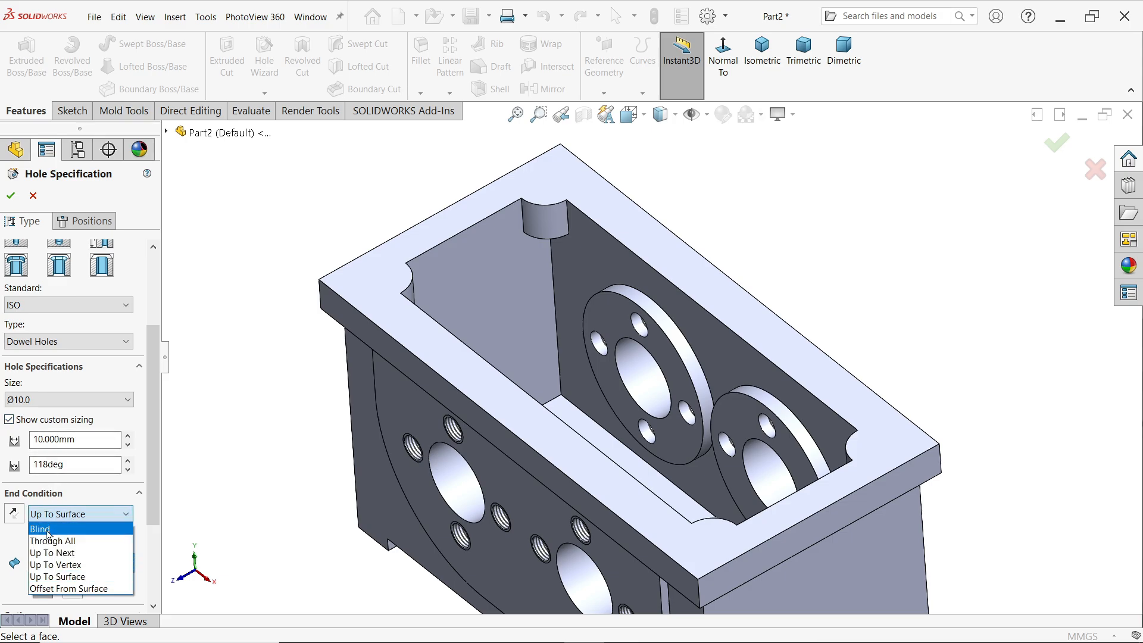
left_click(72, 528)
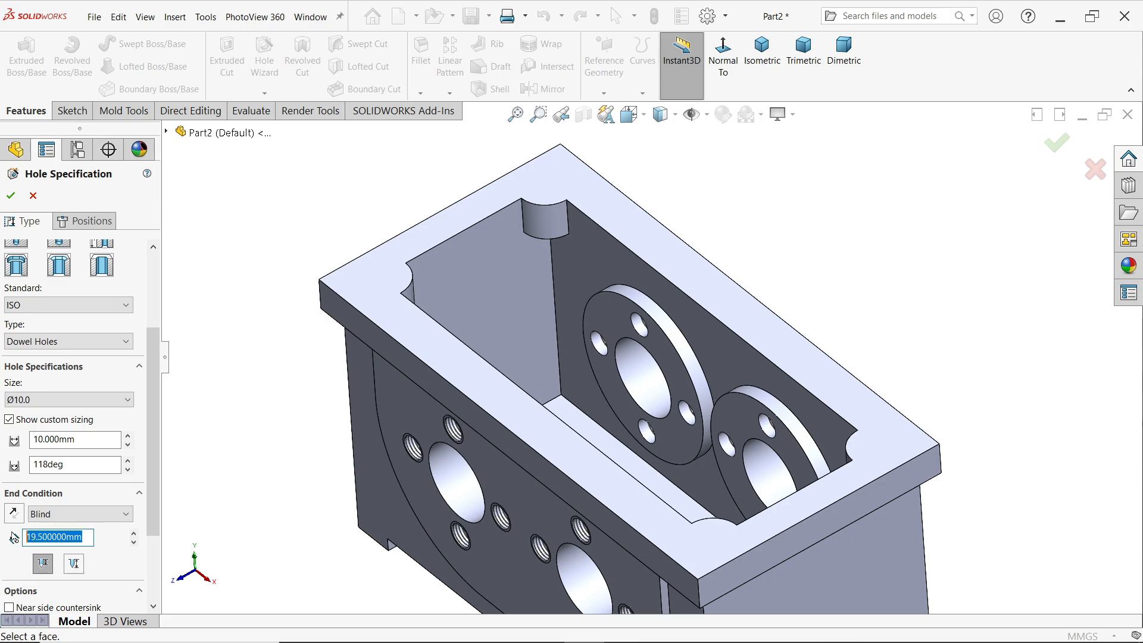
left_click(44, 572)
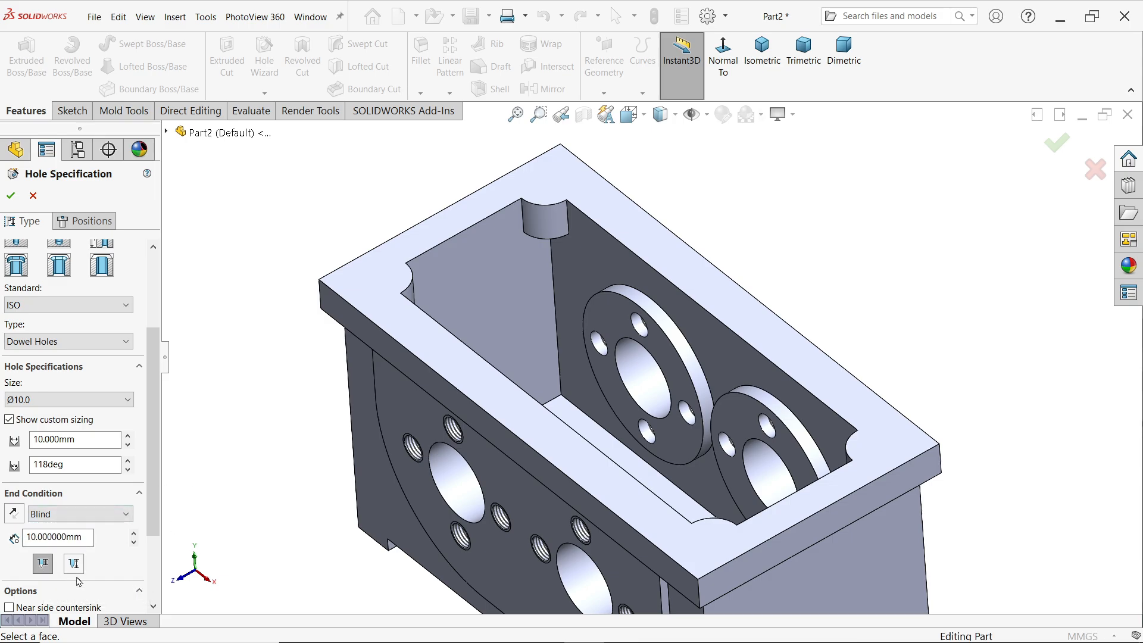
scroll(153, 491, "down", 3)
scroll(153, 491, "up", 6)
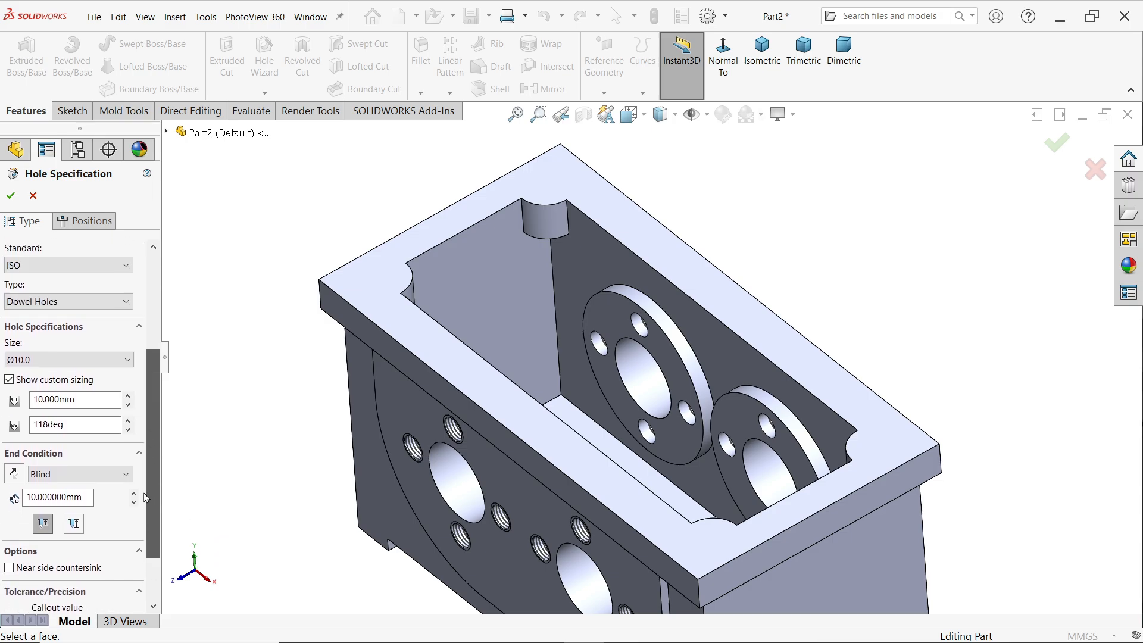
- Place one dowel hole on the rim's top face at the center of a corner boss arc
left_click(97, 226)
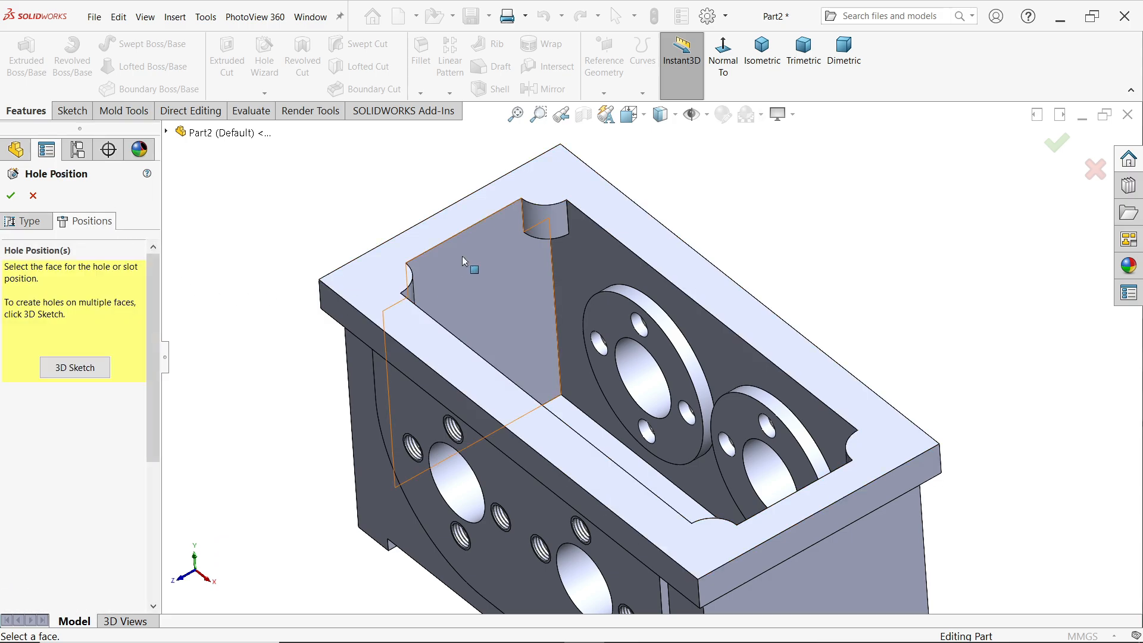
left_click(448, 226)
scroll(434, 255, "down", 4)
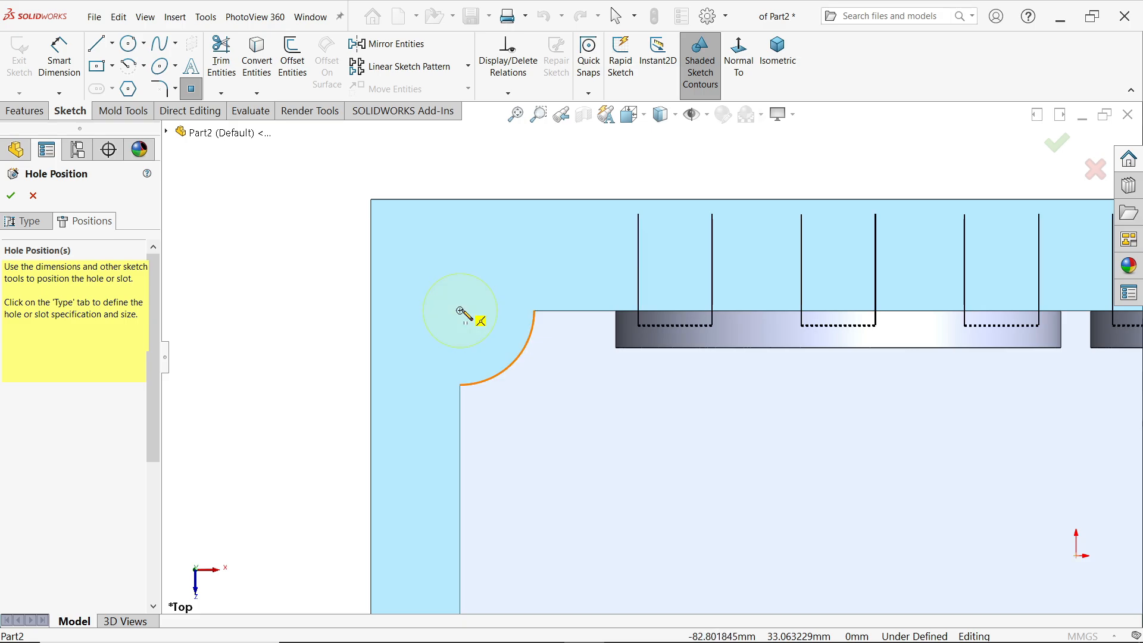
left_click(460, 310)
key("Escape")
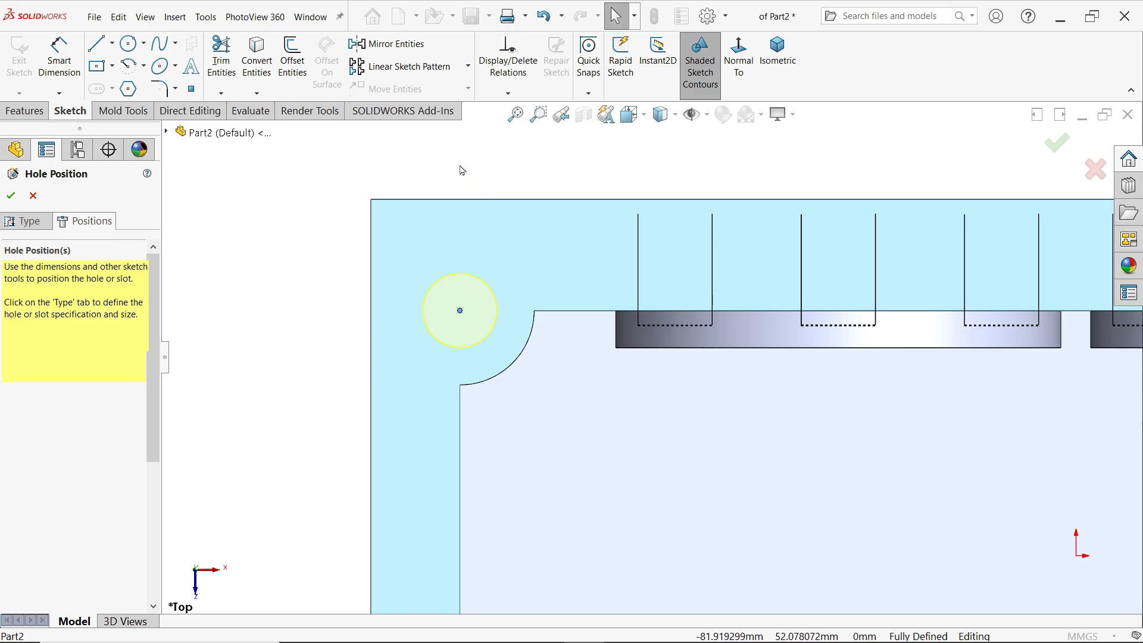
- Add driven dimensions from the dowel hole's center point to the rim's two adjacent outer edges
left_click(64, 63)
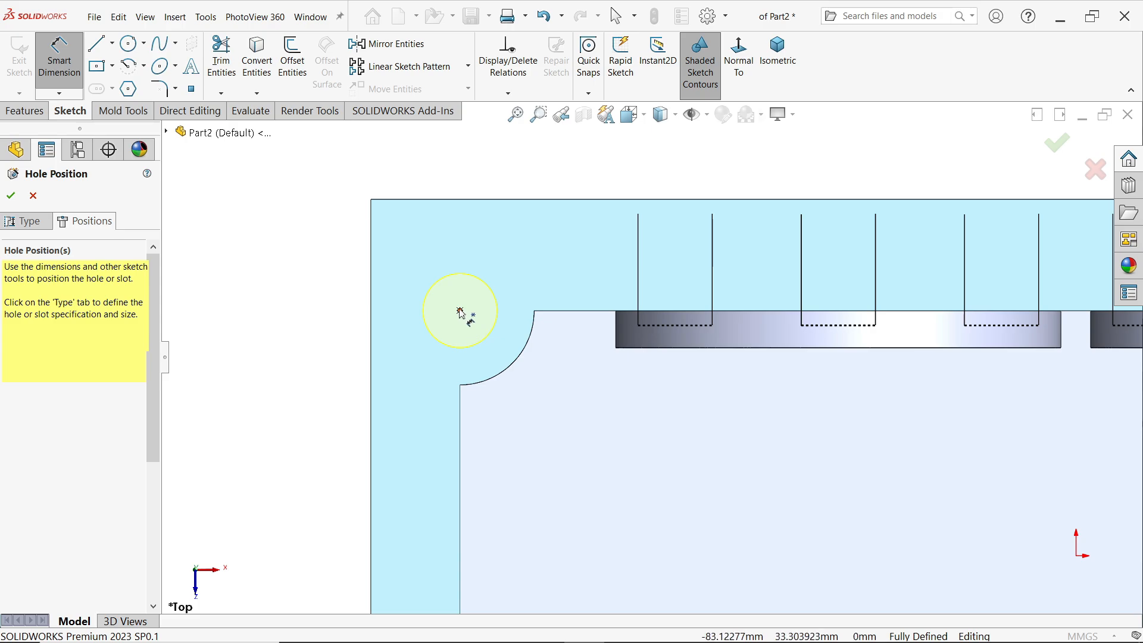
left_click(461, 310)
left_click(371, 314)
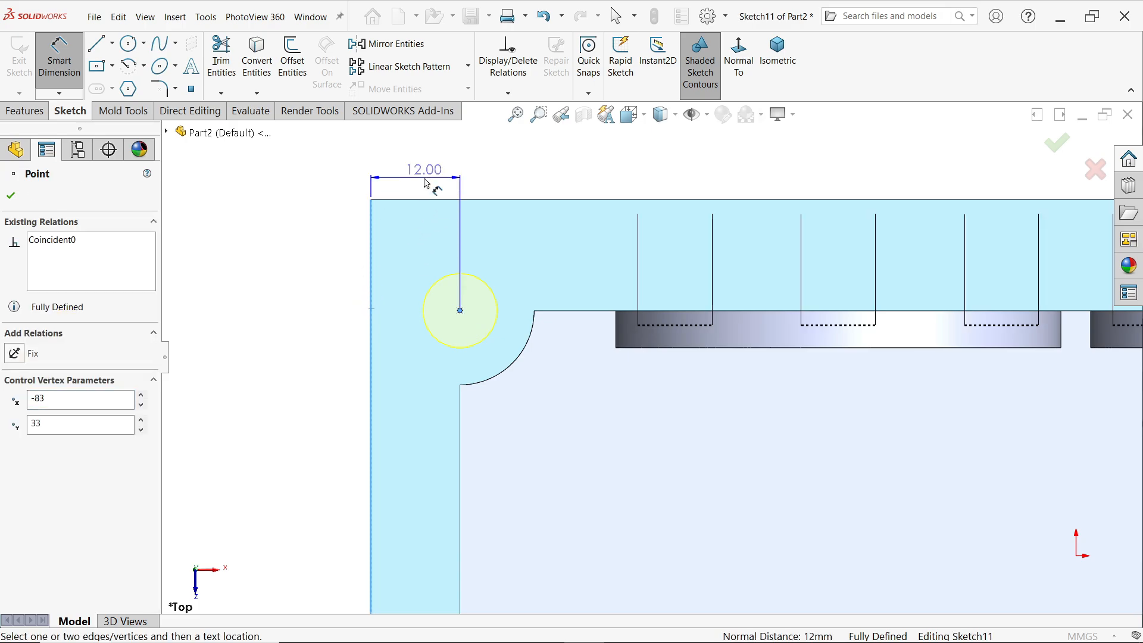
left_click(426, 184)
left_click(614, 188)
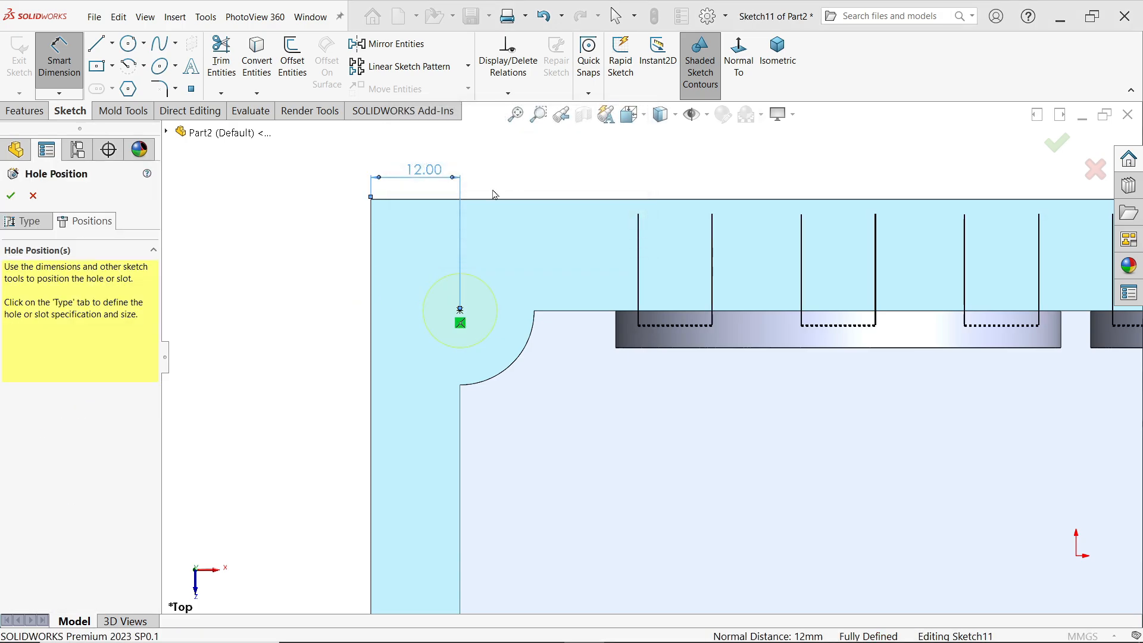
left_click(460, 310)
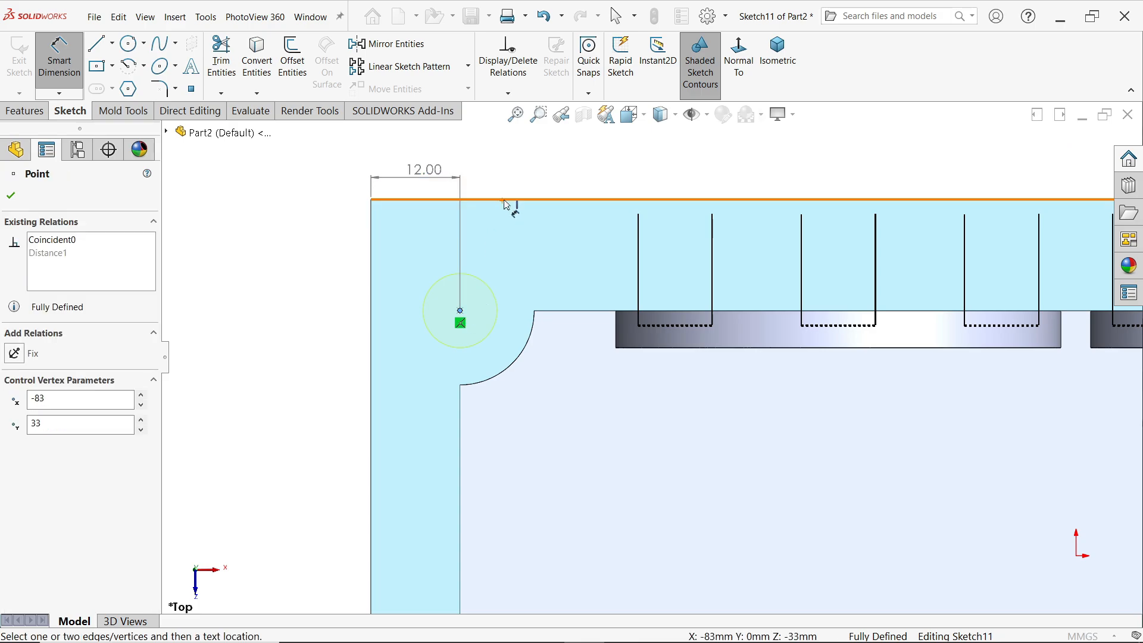
left_click(505, 200)
left_click(332, 248)
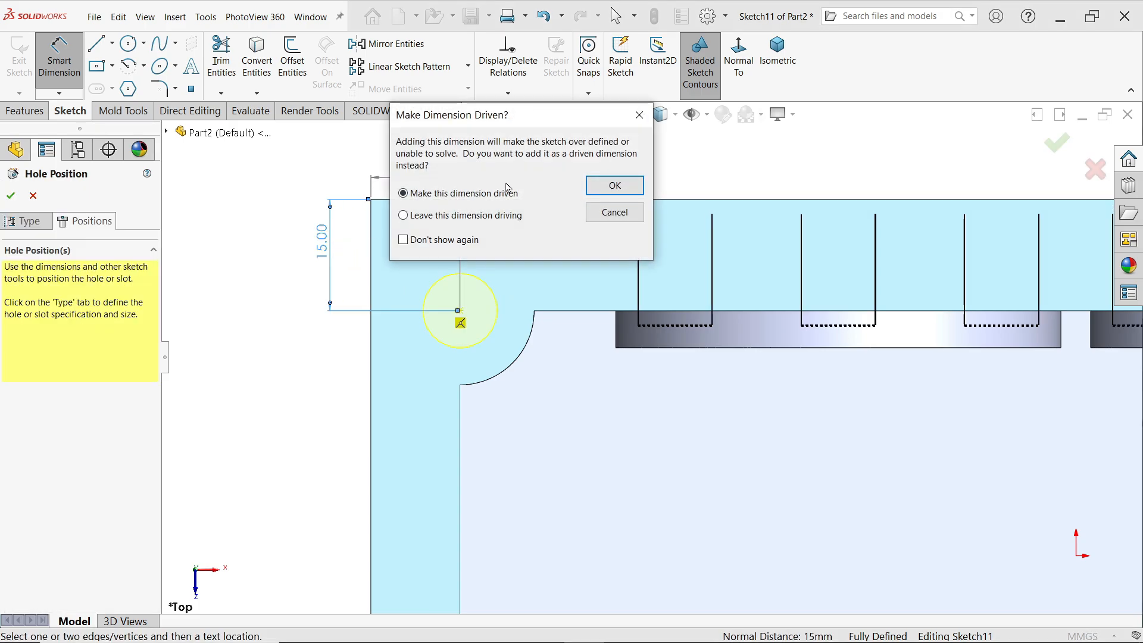
left_click(613, 186)
- Accept the dowel hole's position and finish the Hole Wizard feature
left_click(783, 65)
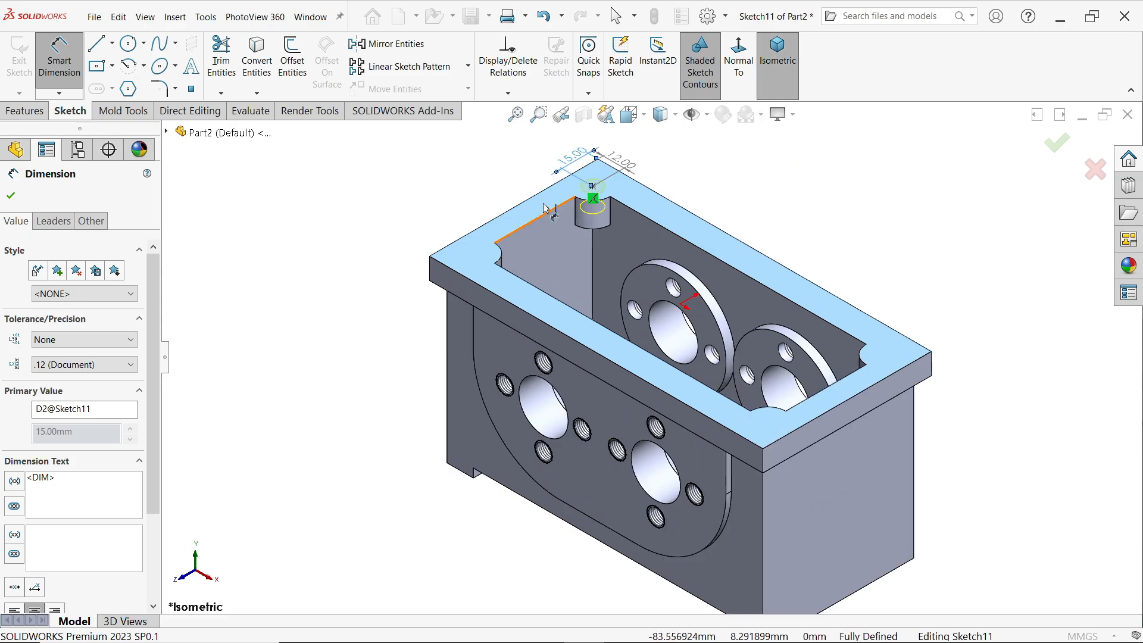
left_click(25, 111)
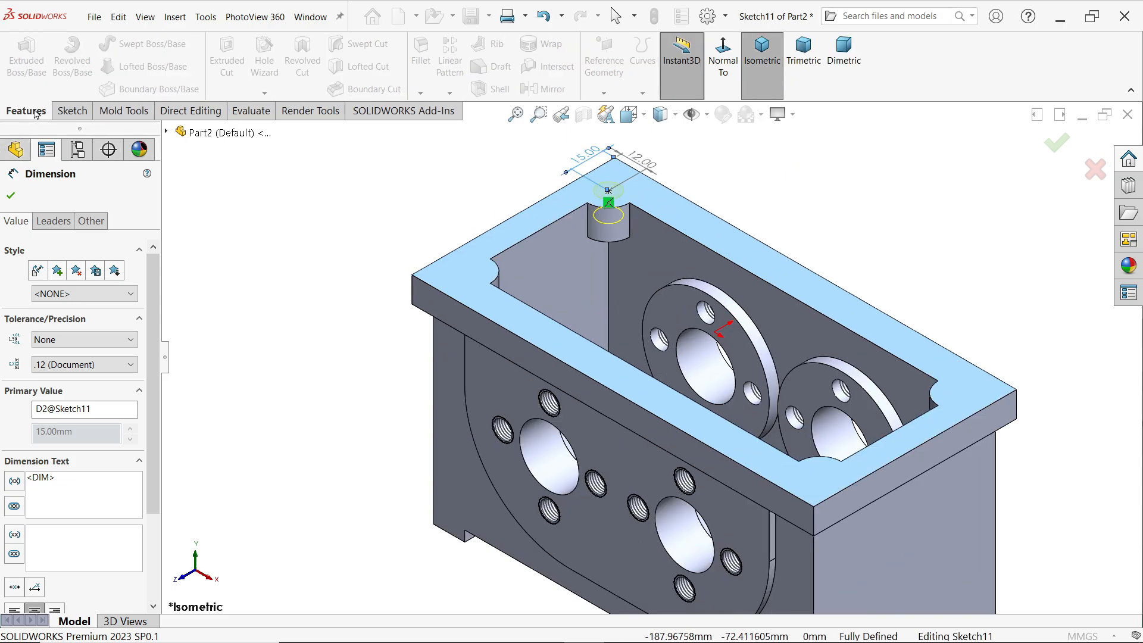
left_click(13, 197)
left_click(13, 196)
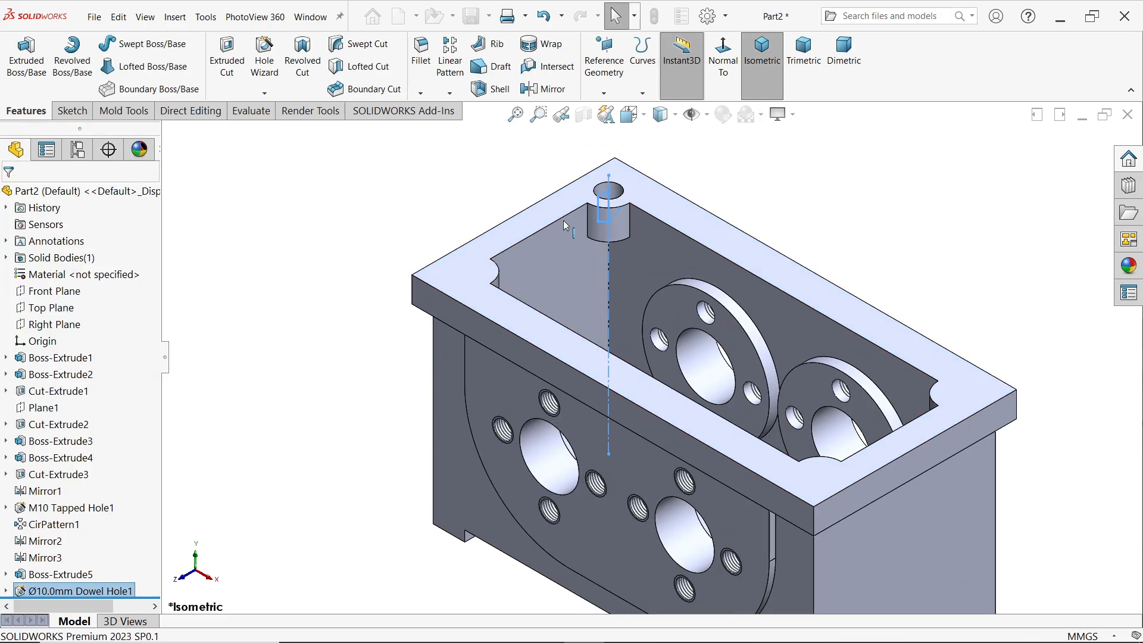
- Start a linear pattern of the dowel hole along the rim's long inner edge with 166 mm spacing and 2 instances
scroll(649, 199, "down", 3)
middle_click_drag(655, 208, 637, 233)
scroll(646, 264, "up", 8)
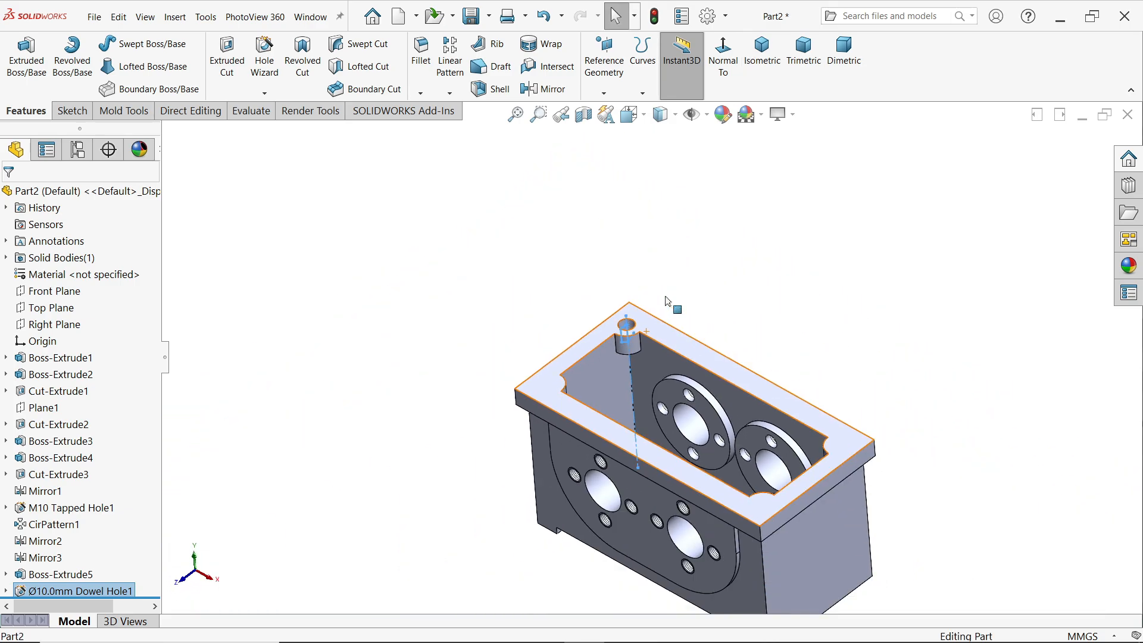
scroll(737, 418, "down", 3)
scroll(738, 418, "down", 2)
left_click(451, 63)
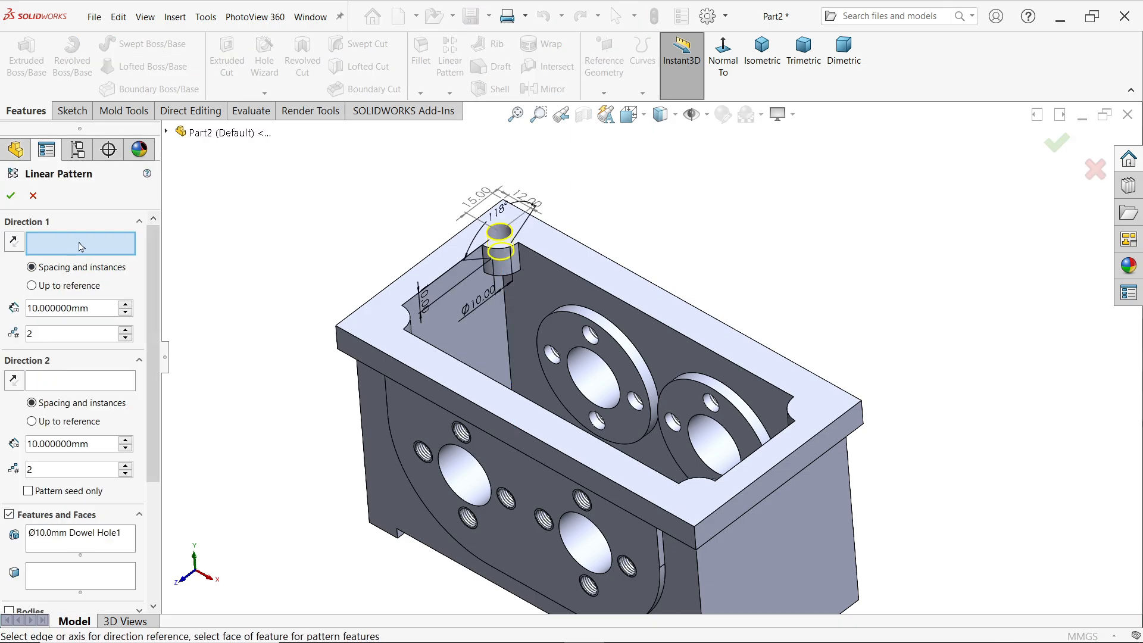
left_click(624, 305)
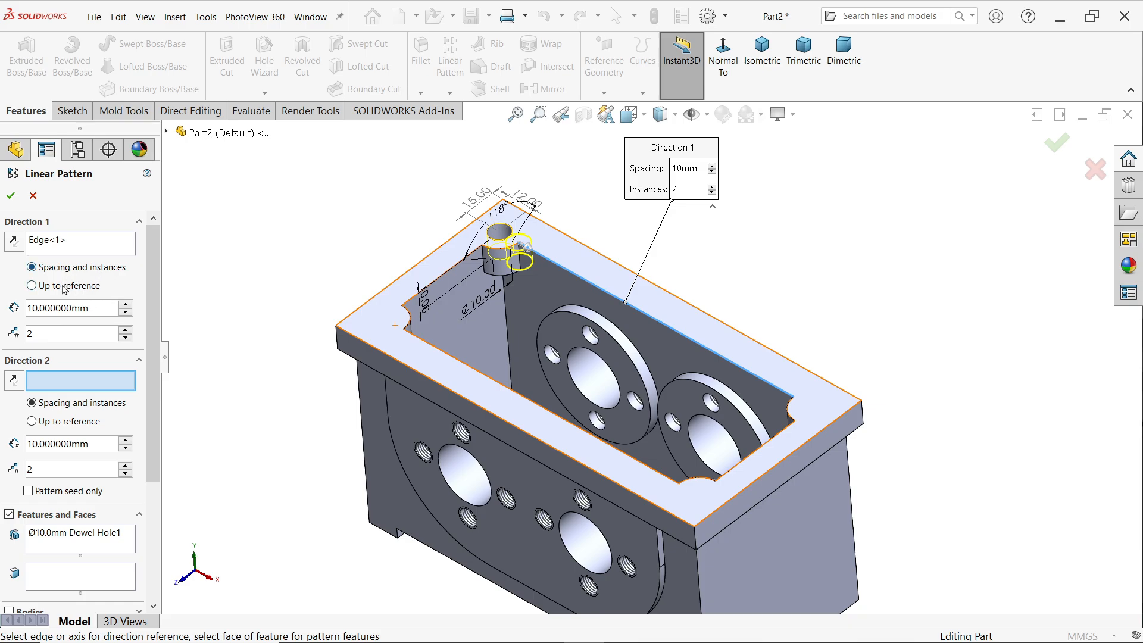
left_click_drag(95, 308, 14, 310)
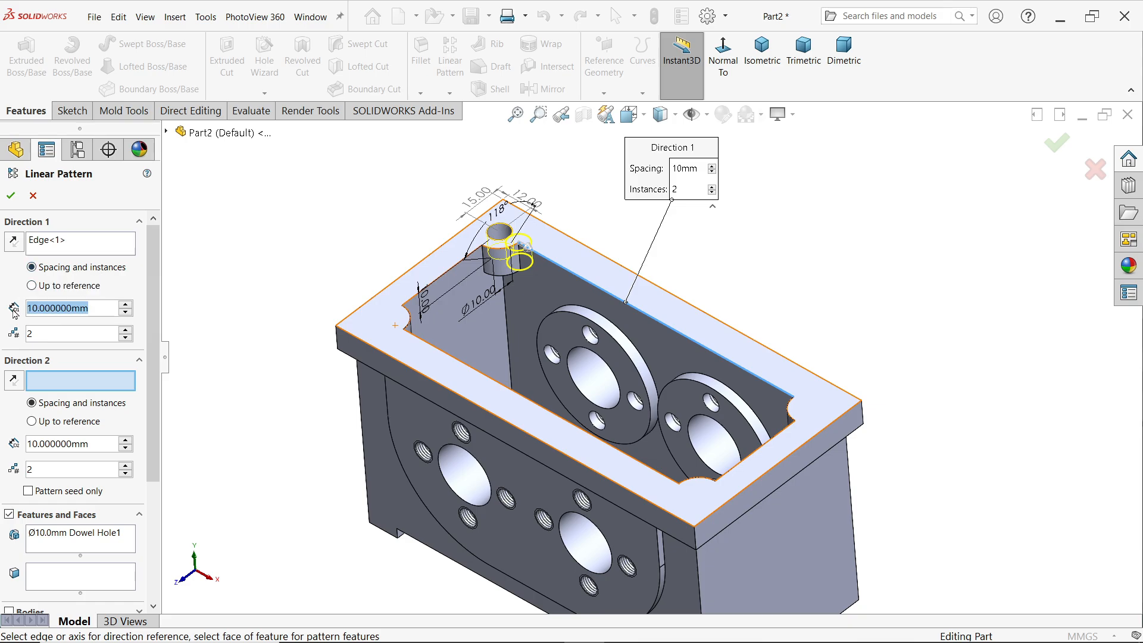
type("166")
key("Return")
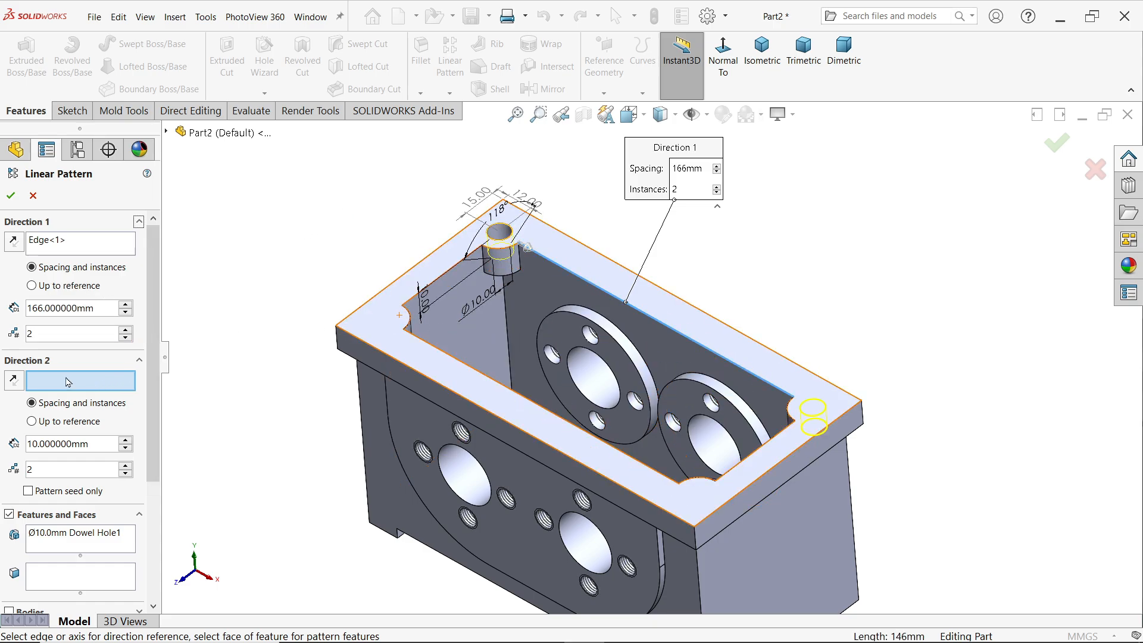
- Add a reversed second direction along the short inner edge with 66 mm spacing and 2 instances, and create the pattern
left_click(445, 291)
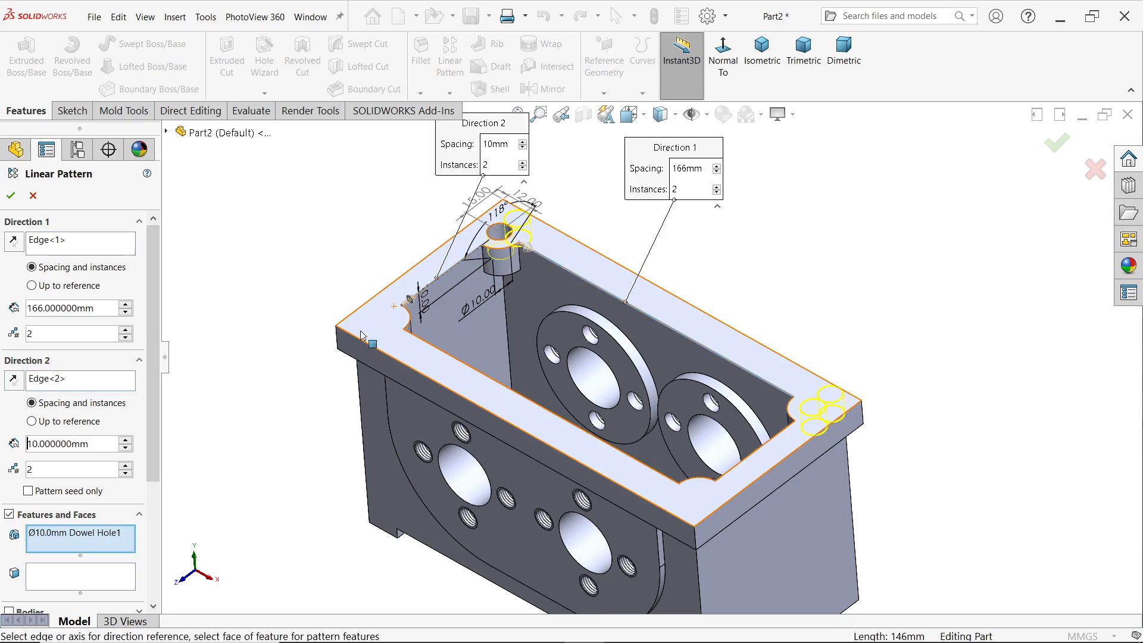
left_click_drag(101, 441, 5, 434)
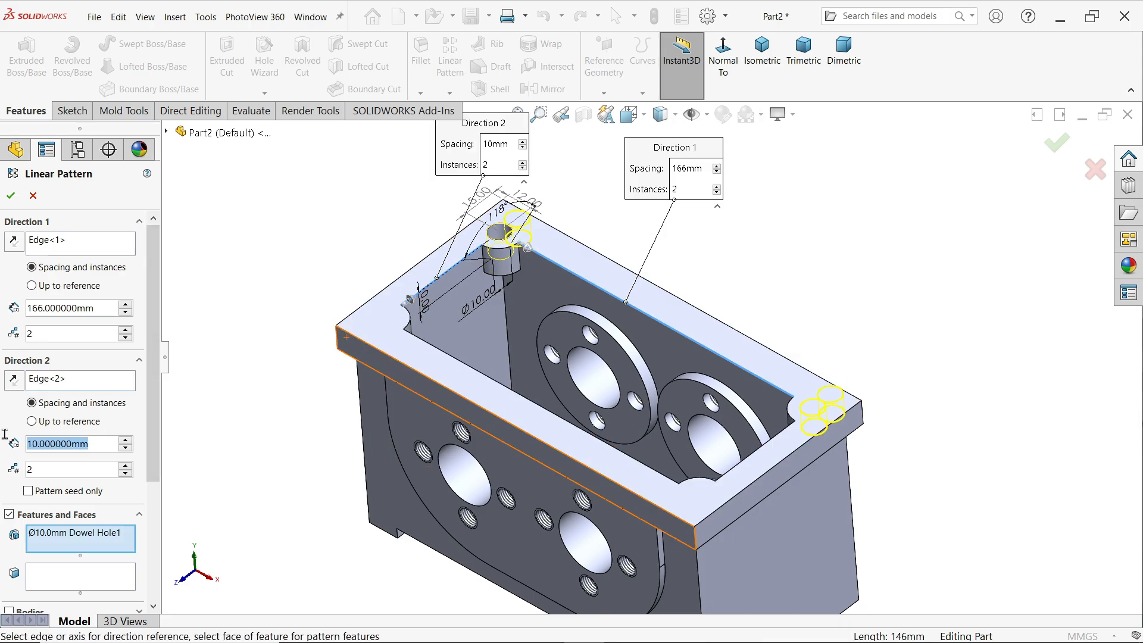
type("66")
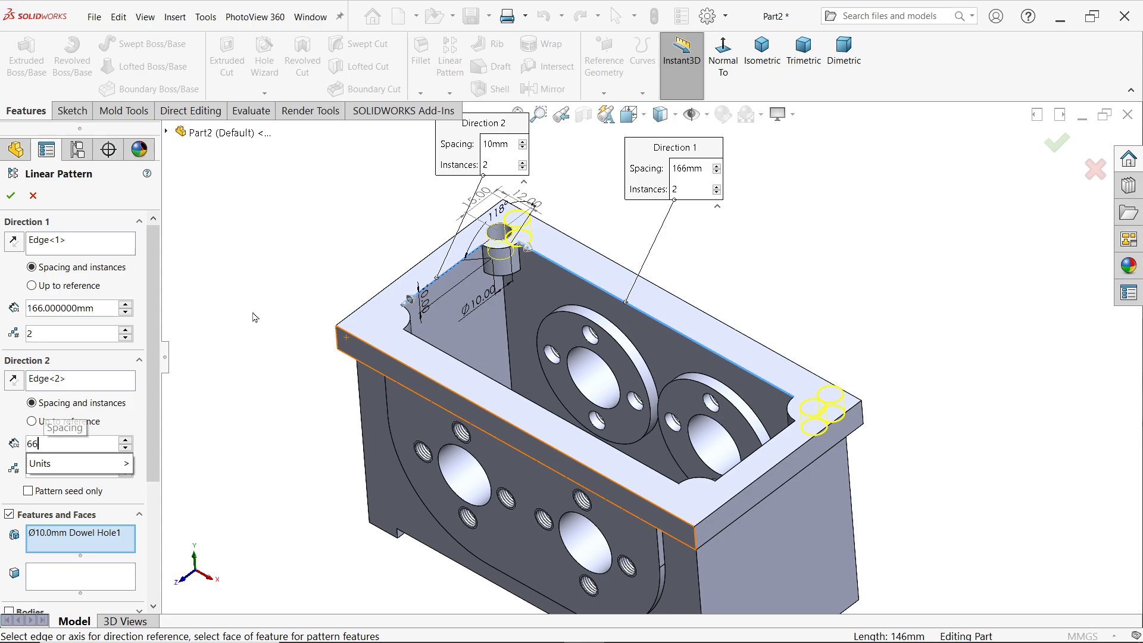
key("Return")
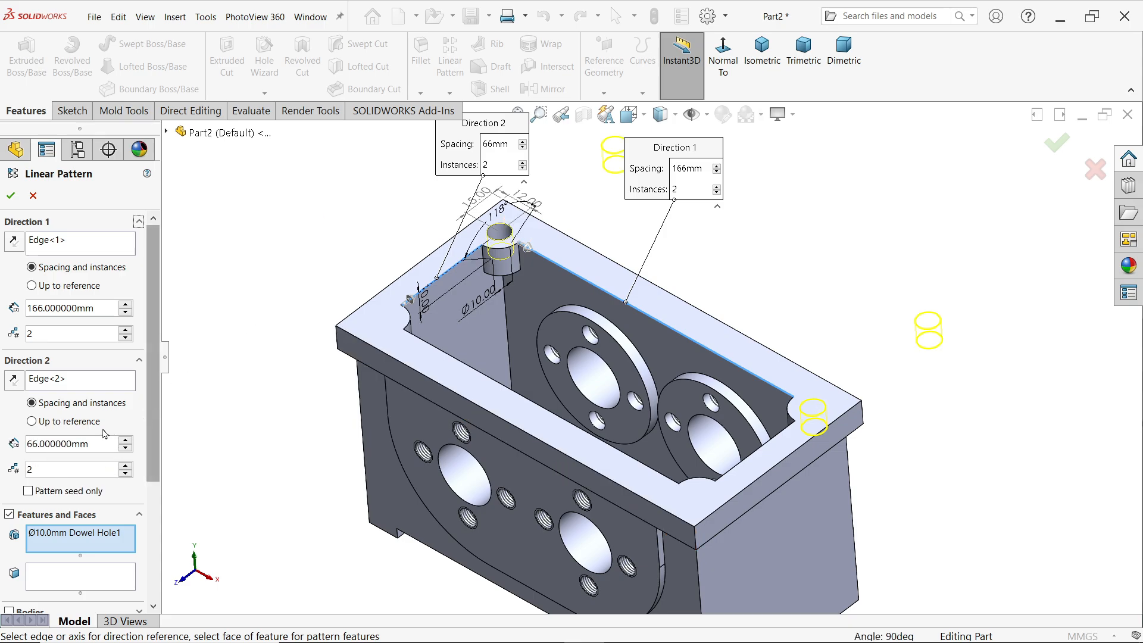
left_click(13, 383)
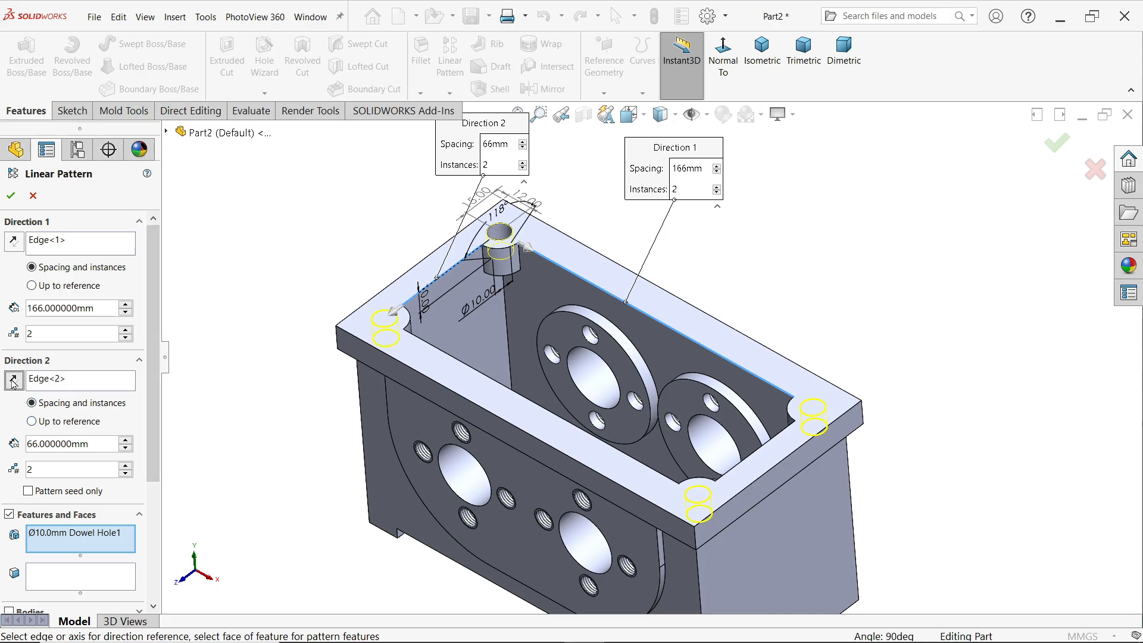
scroll(649, 447, "down", 2)
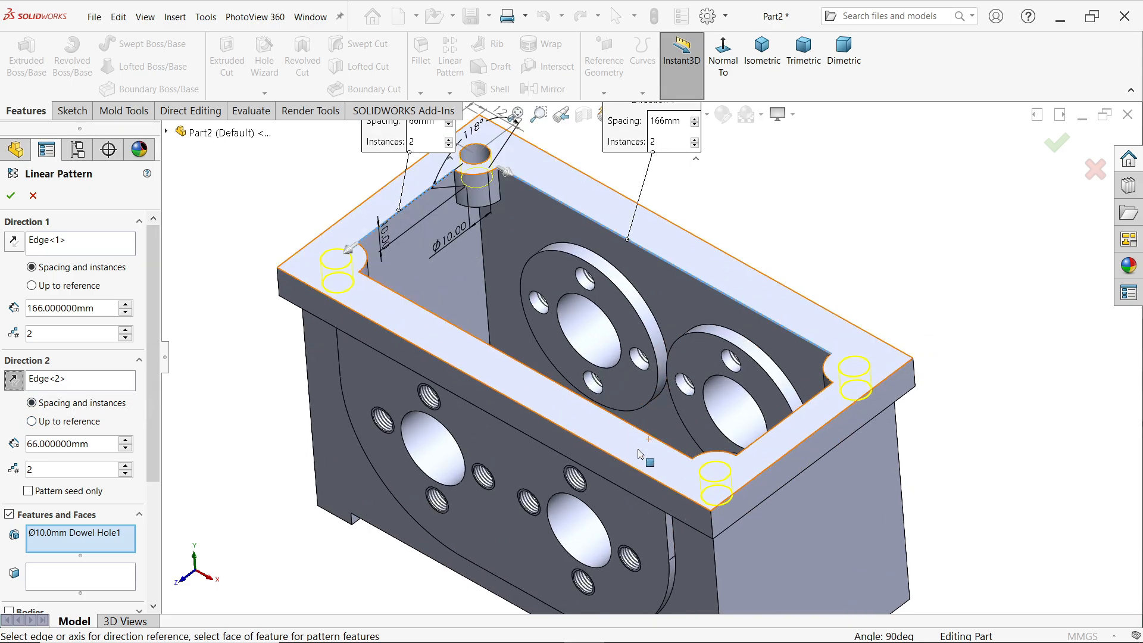
middle_click_drag(630, 432, 635, 505)
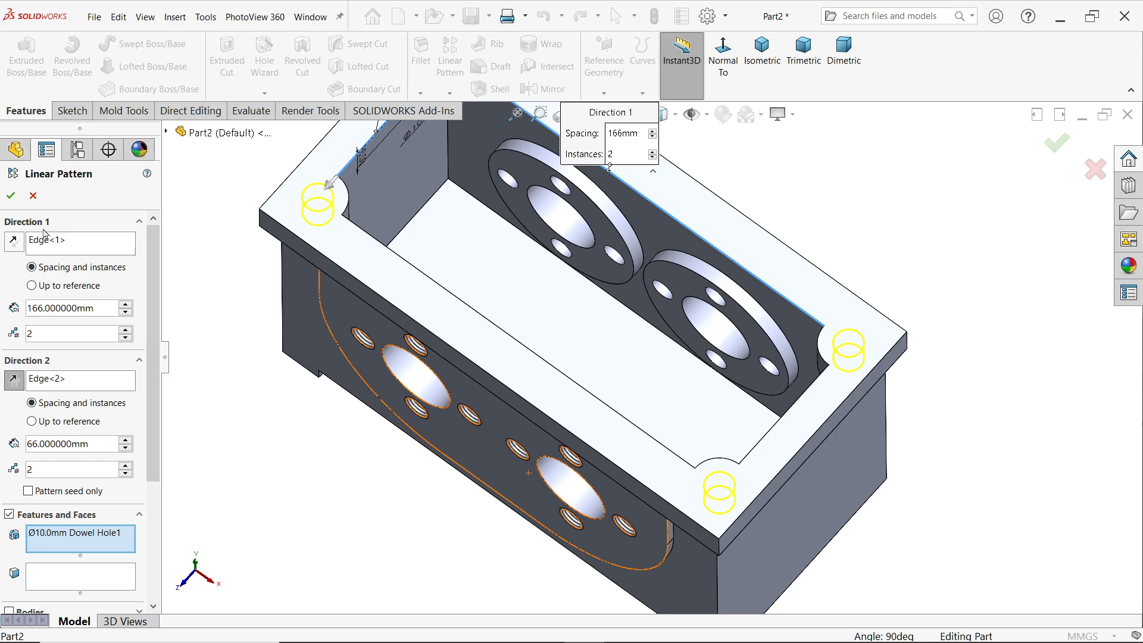
left_click(11, 196)
- Consult the EXERCISE 197.1 drawing for the mounting lugs and start a sketch on the underside of the housing's +X foot
scroll(694, 355, "up", 2)
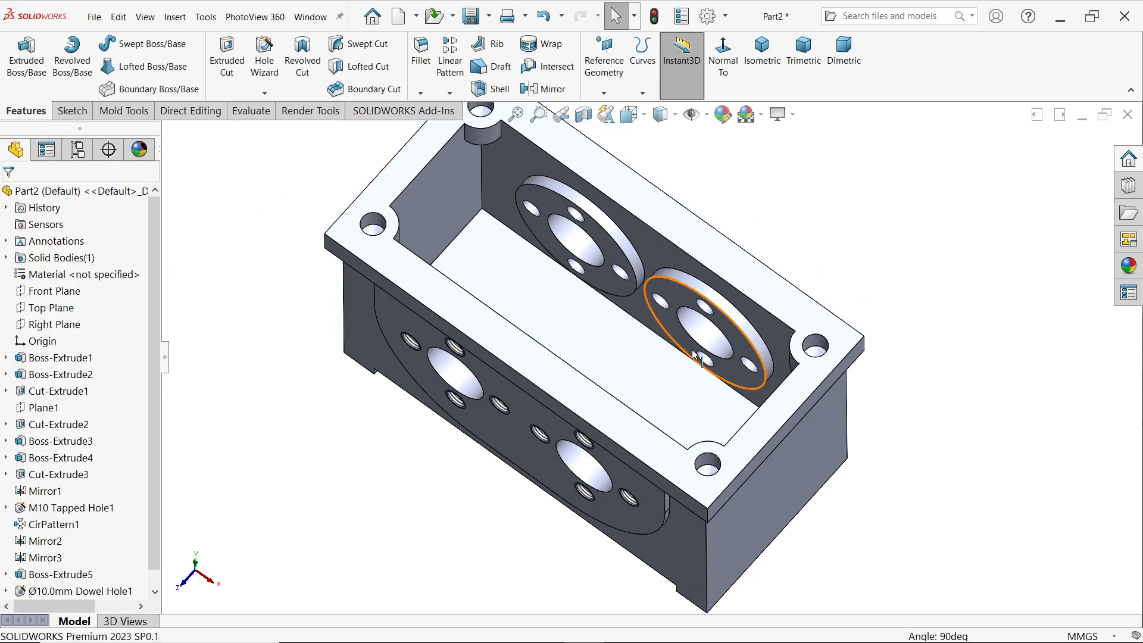
scroll(778, 205, "down", 2)
key("alt+Tab")
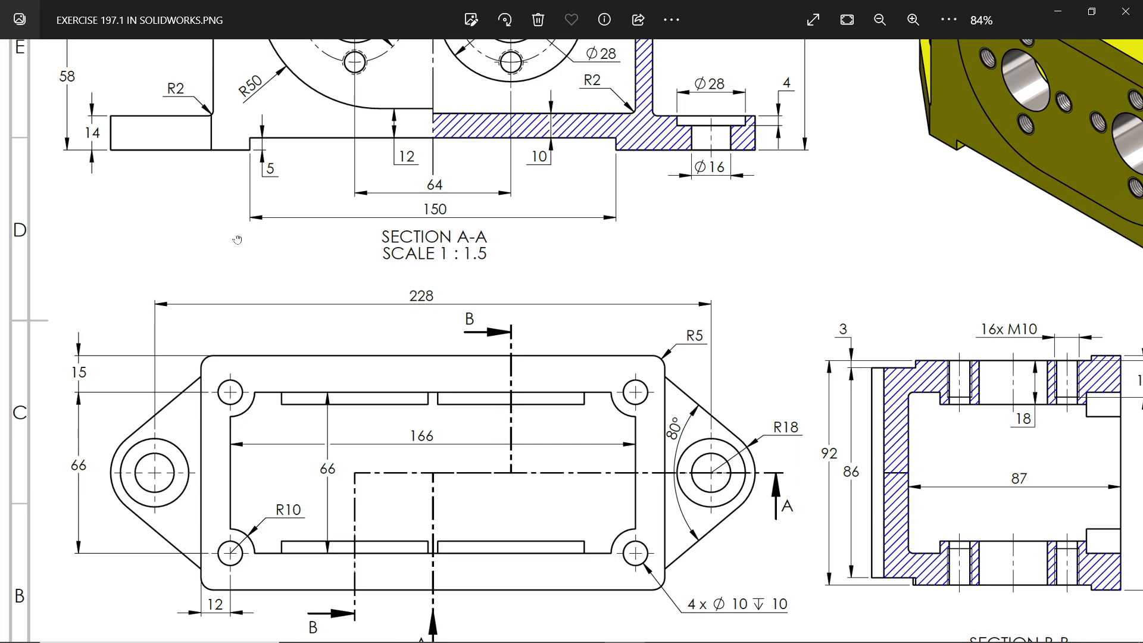
left_click_drag(237, 240, 241, 368)
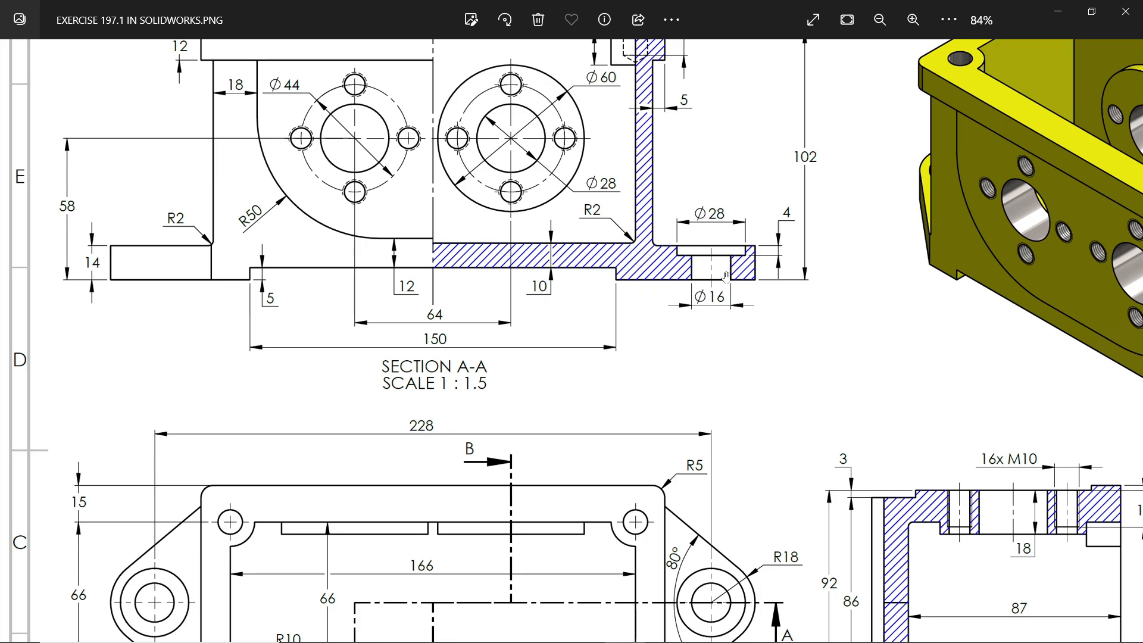
left_click(1058, 12)
middle_click_drag(767, 416, 757, 190)
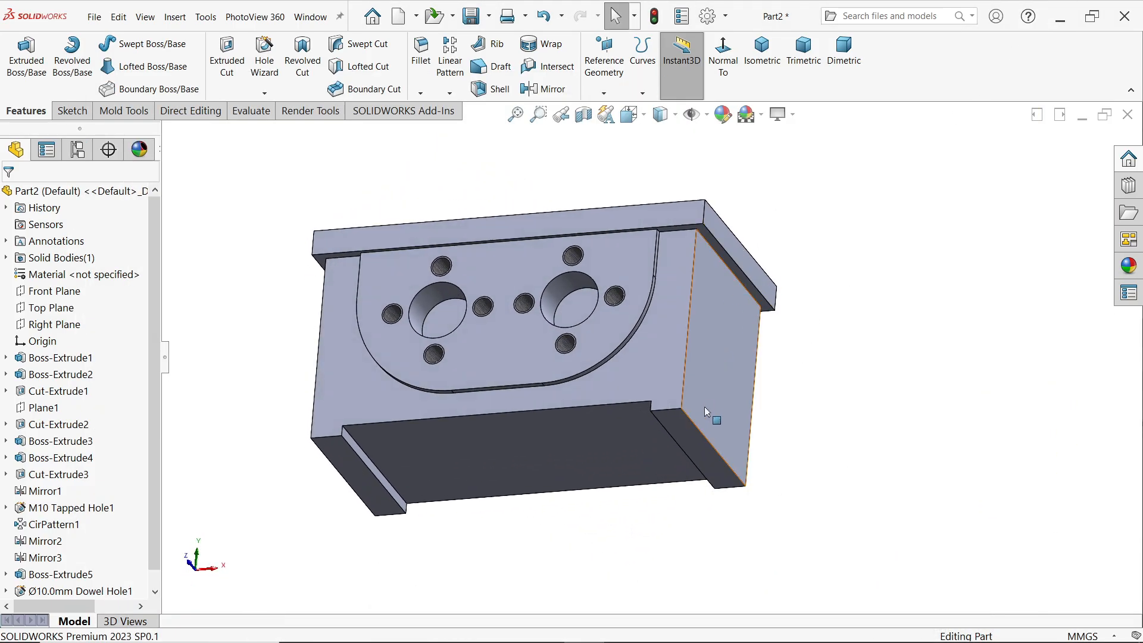
left_click(699, 443)
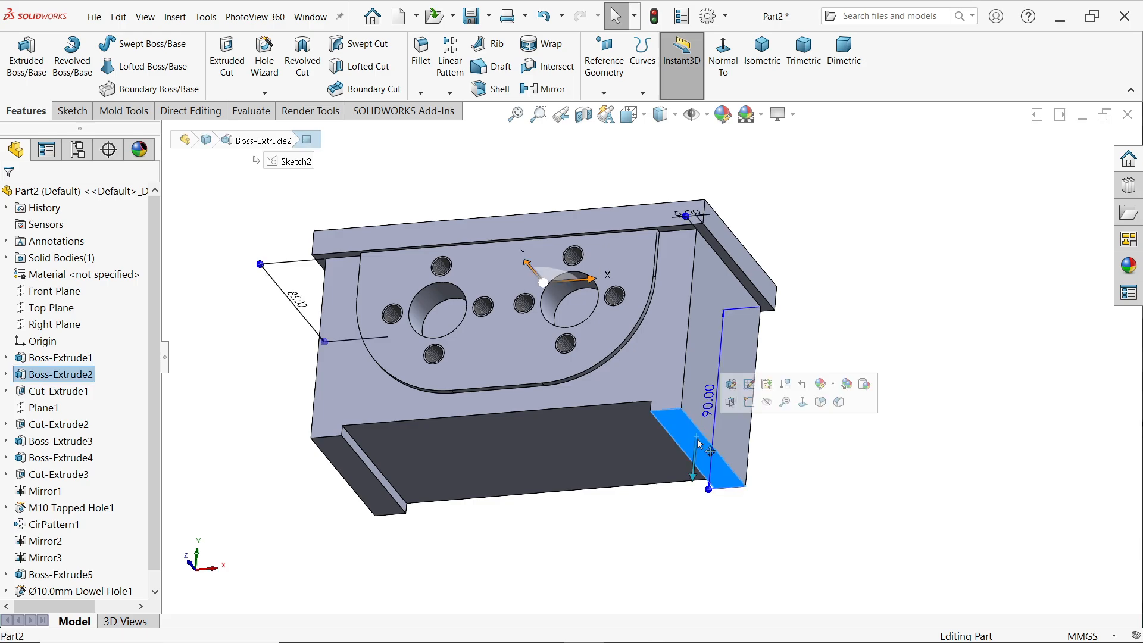
left_click(750, 403)
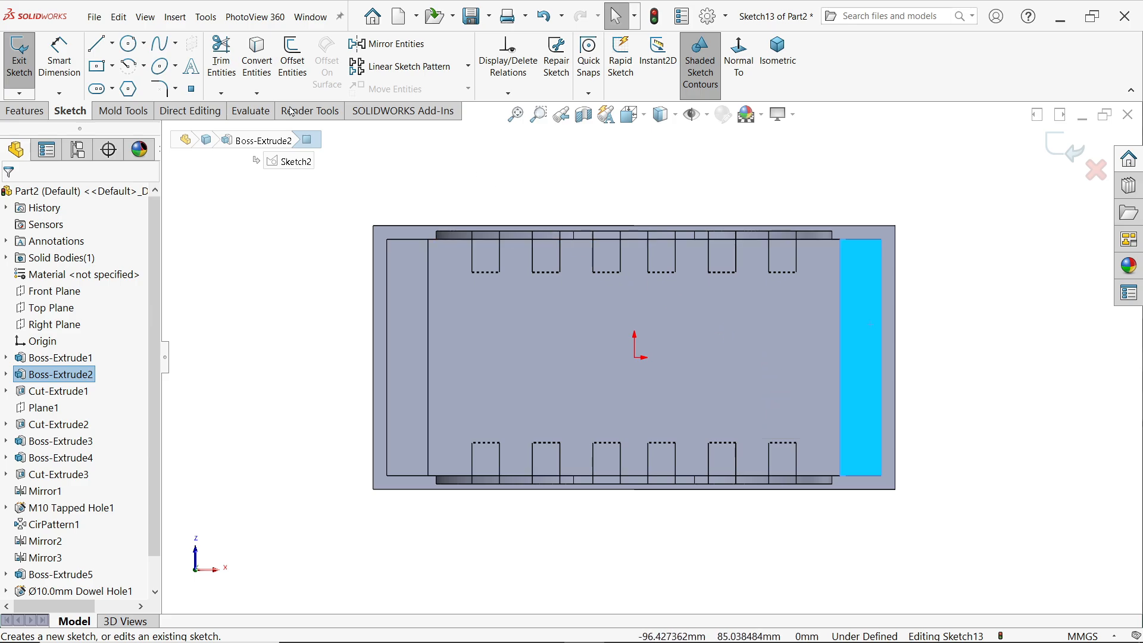
- Sketch a triangle with a vertical base inside the +X foot and its apex pointing outward, sloping sides about 104 mm long
left_click(99, 46)
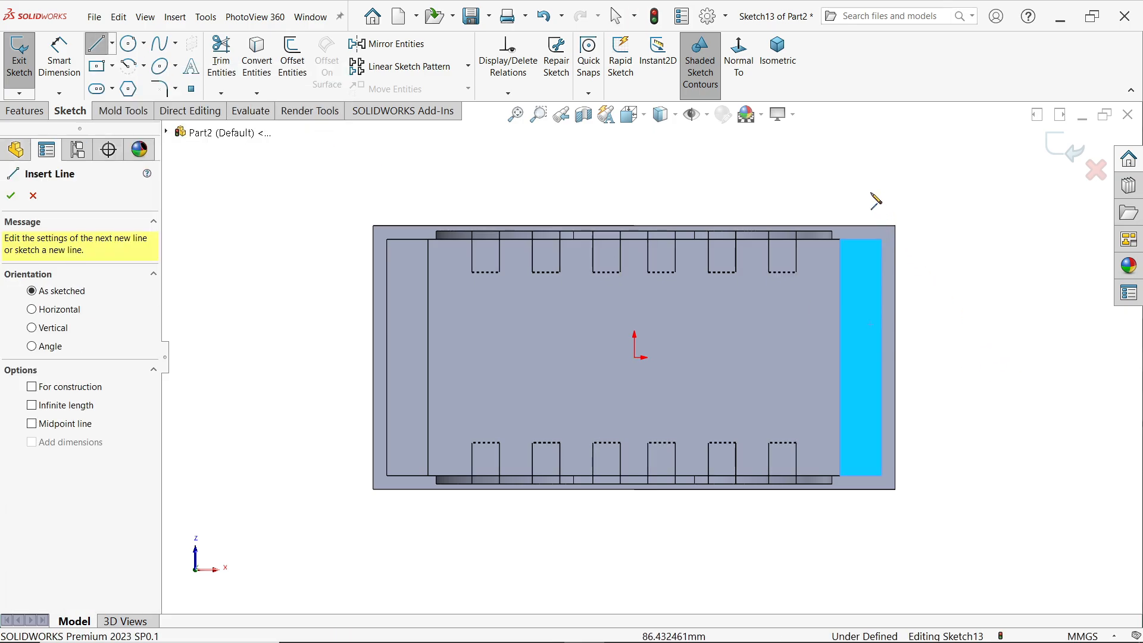
left_click(867, 189)
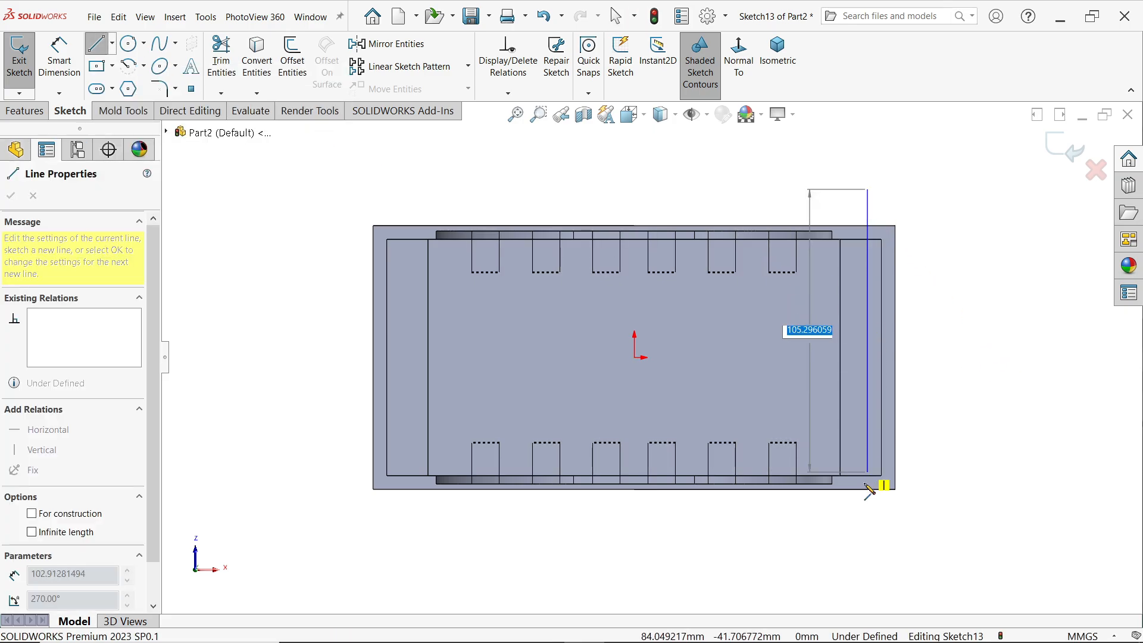
left_click(867, 515)
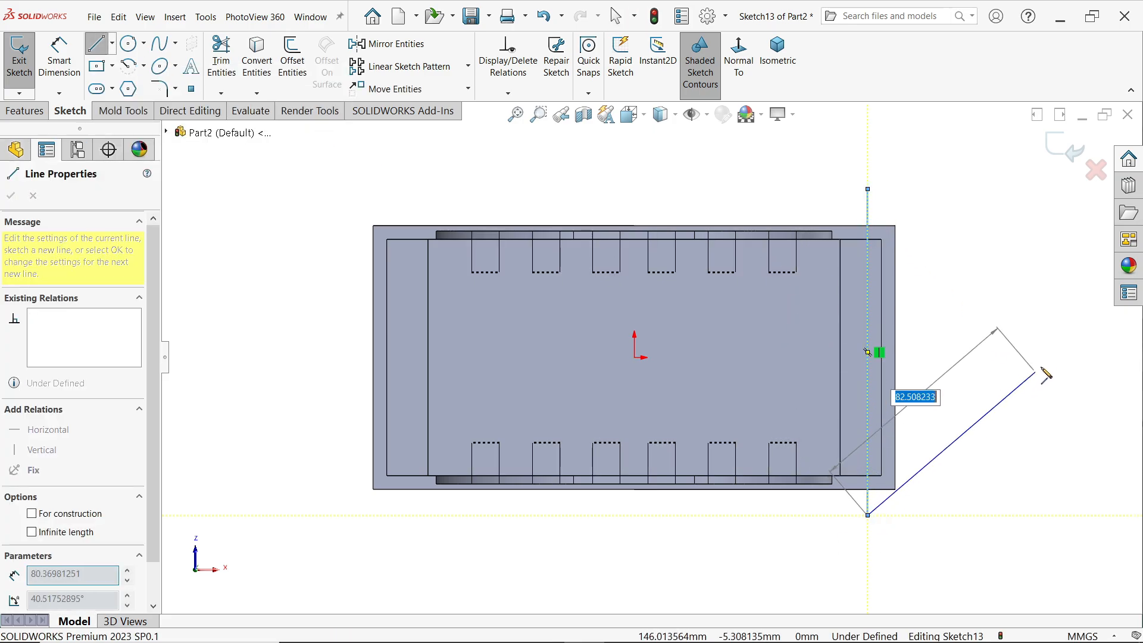
left_click(1098, 357)
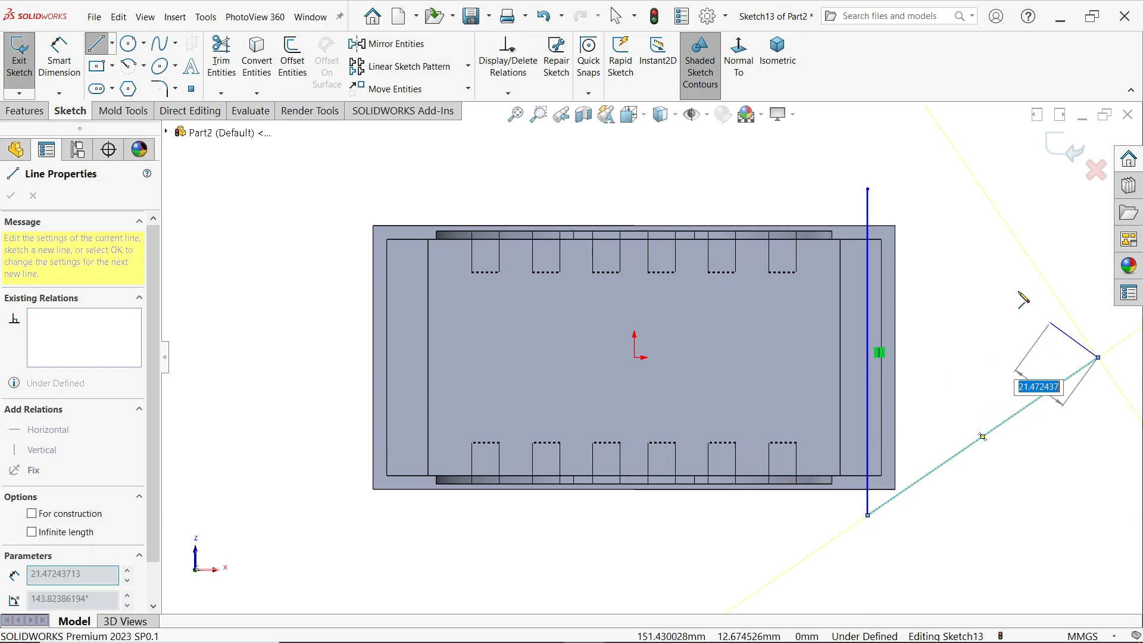
left_click(868, 189)
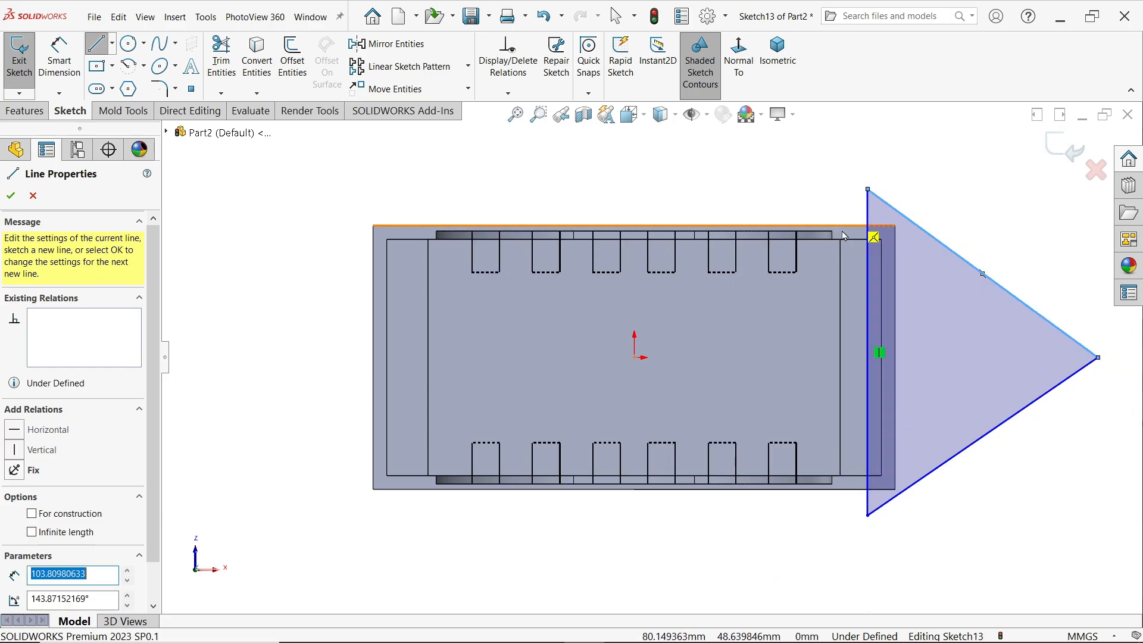
- Draw a horizontal line about 169 mm long from the origin to the triangle's apex and make it construction geometry
left_click(636, 358)
left_click(1098, 358)
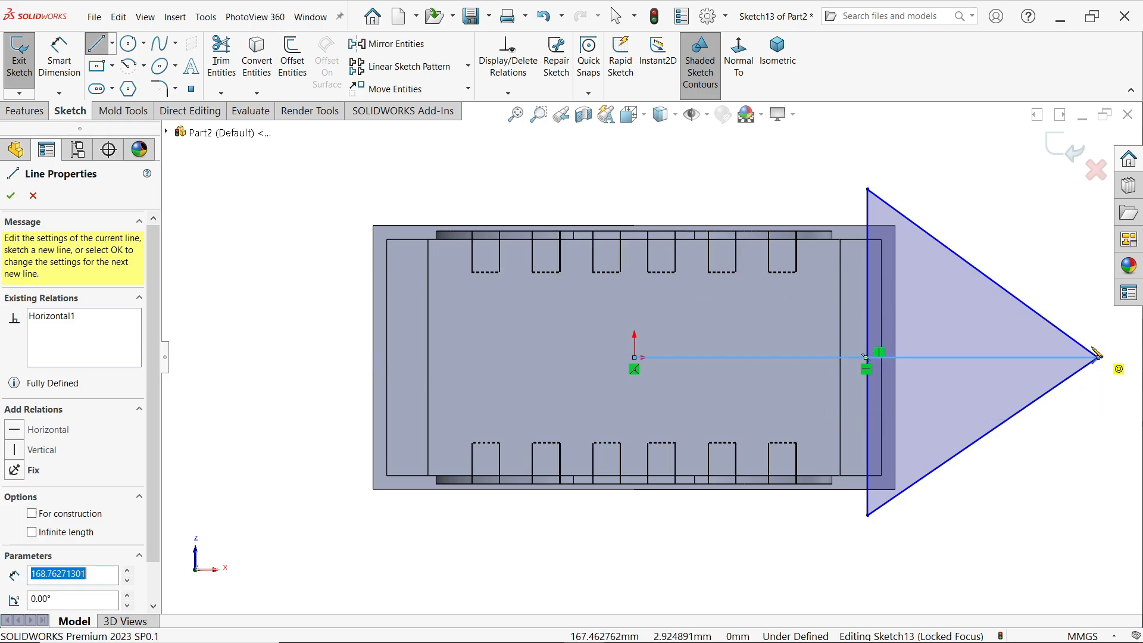
right_click(1098, 358)
left_click(988, 277)
key("Escape")
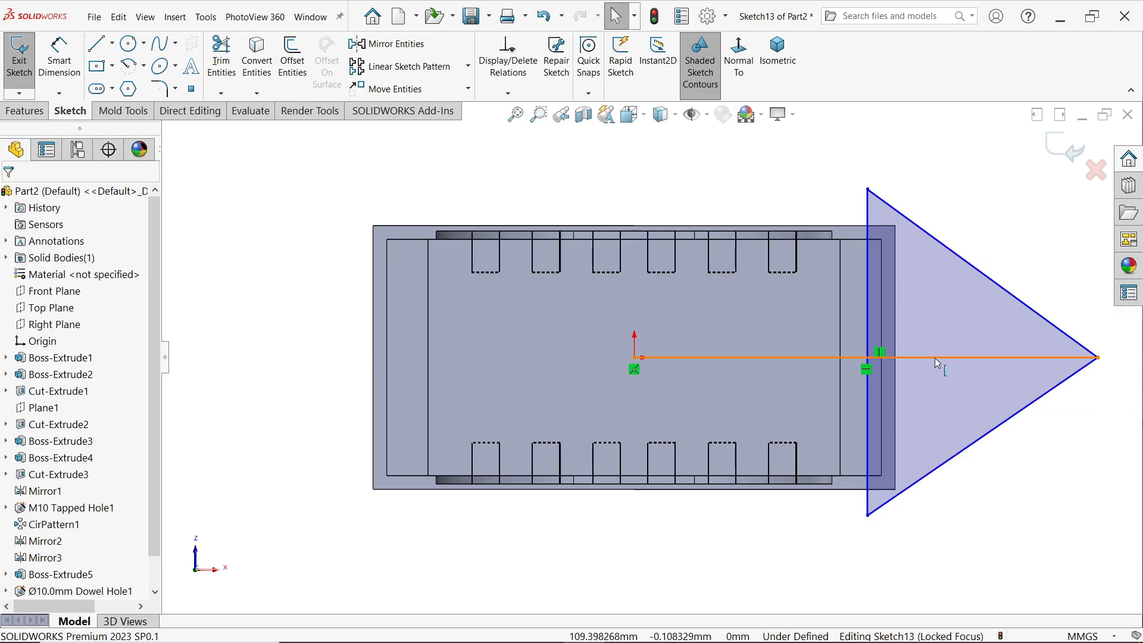
left_click(939, 358)
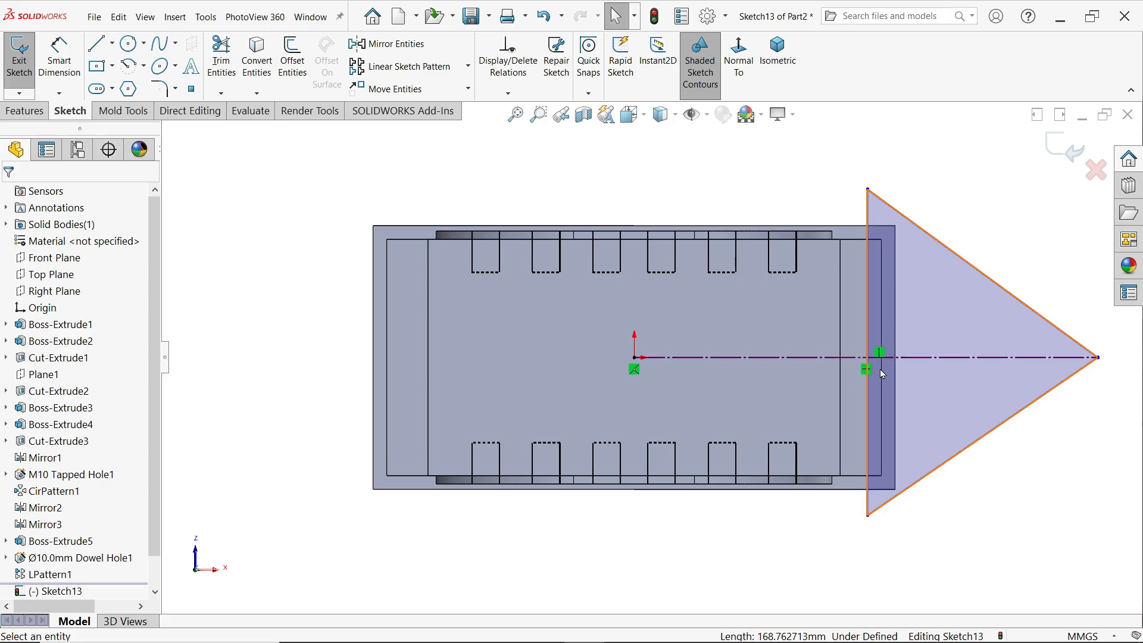
- Round the triangle's outer apex with an 18 mm sketch fillet
left_click(161, 94)
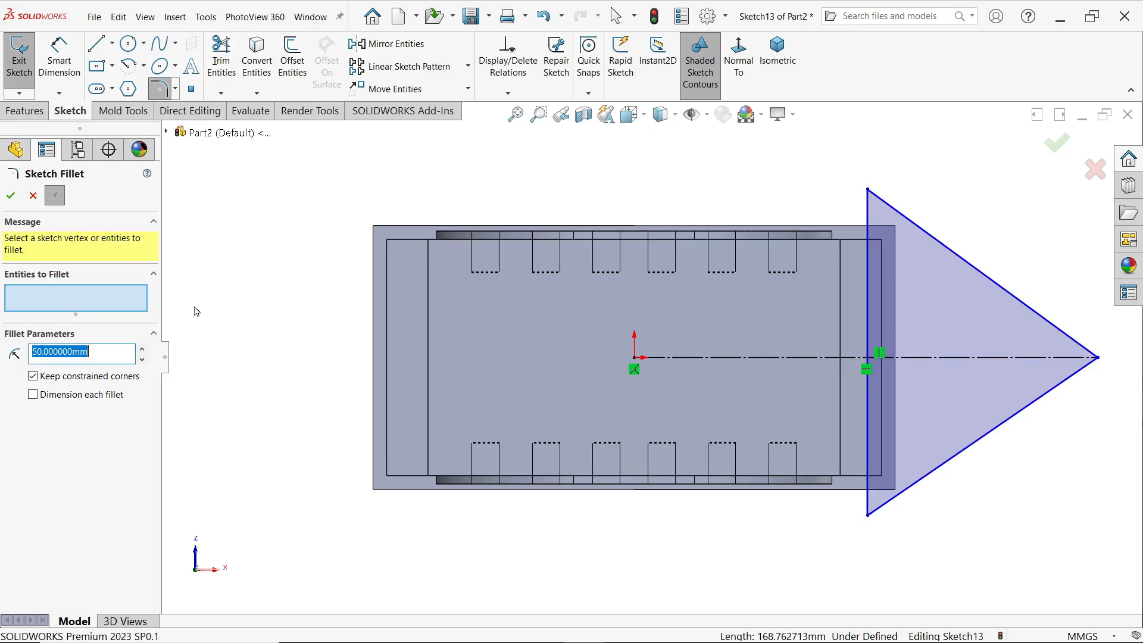
type("18")
key("Return")
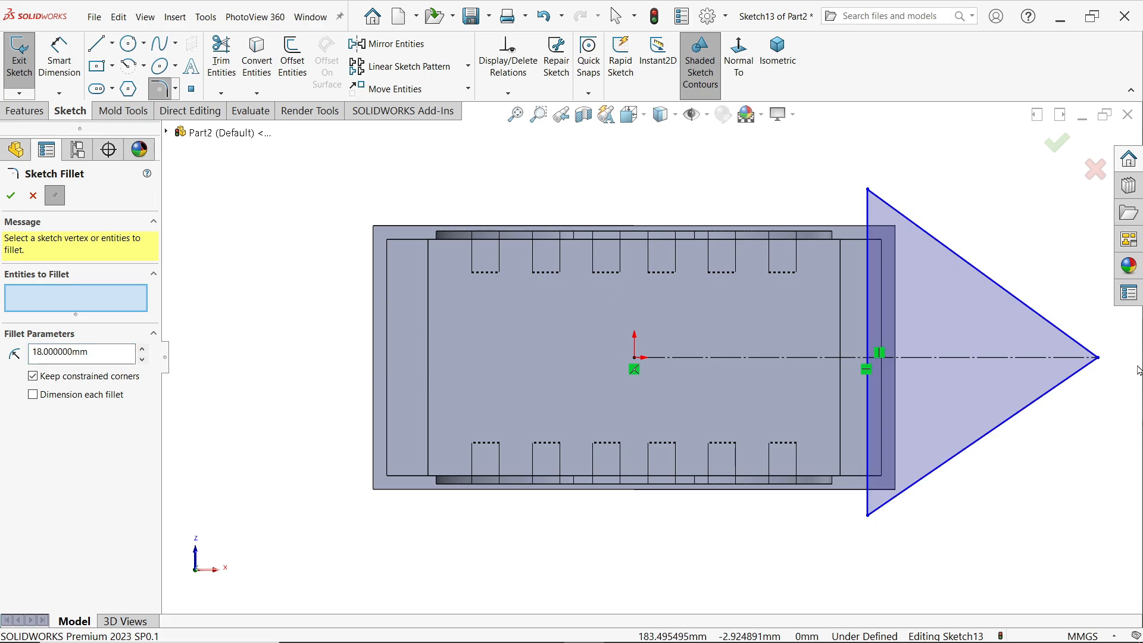
left_click(1100, 358)
left_click(11, 196)
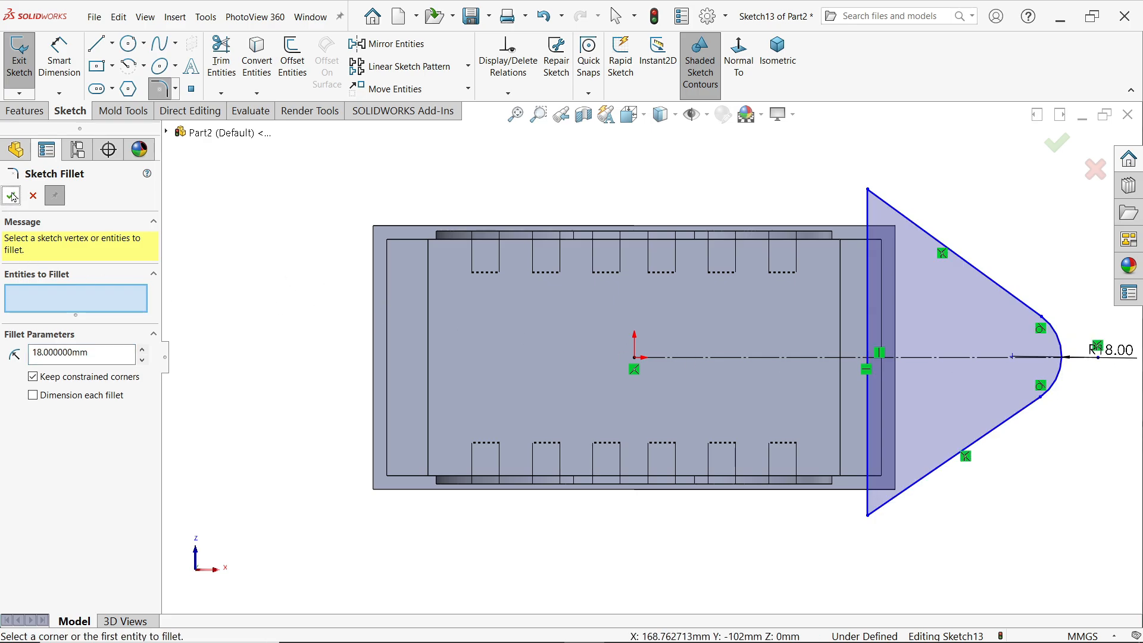
scroll(634, 301, "up", 1)
scroll(774, 324, "down", 1)
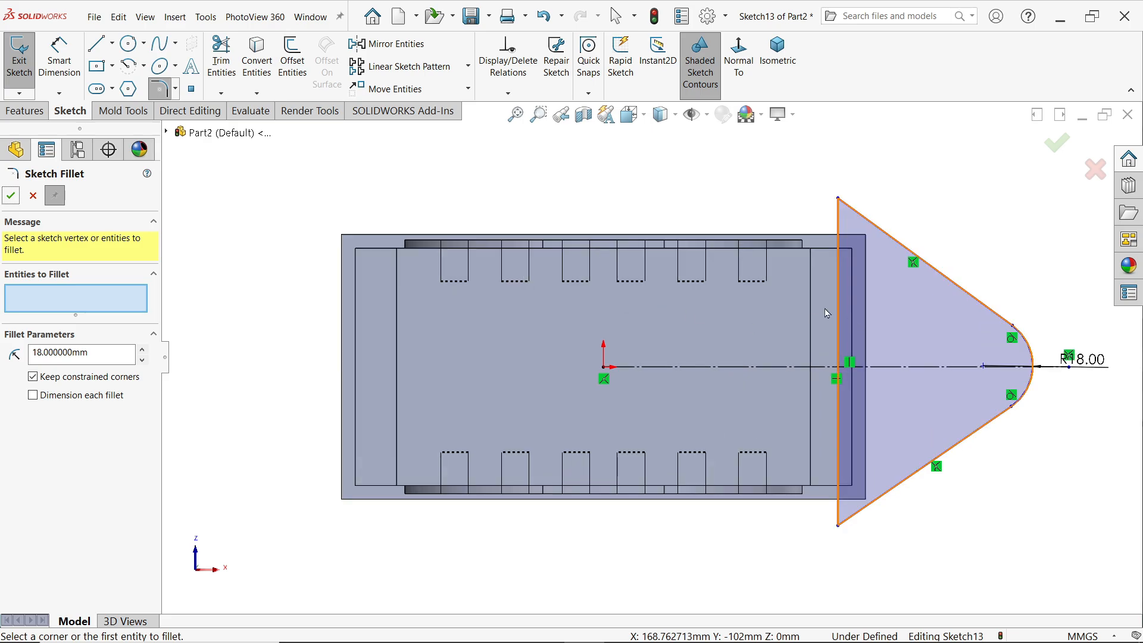
left_click(59, 58)
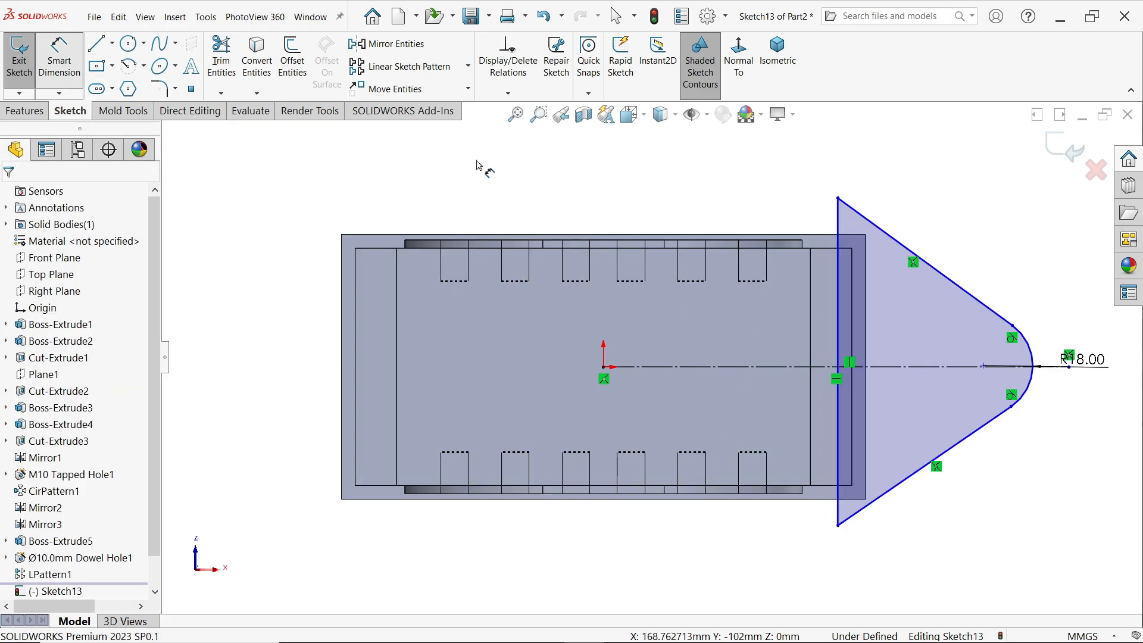
left_click(955, 288)
key("Escape")
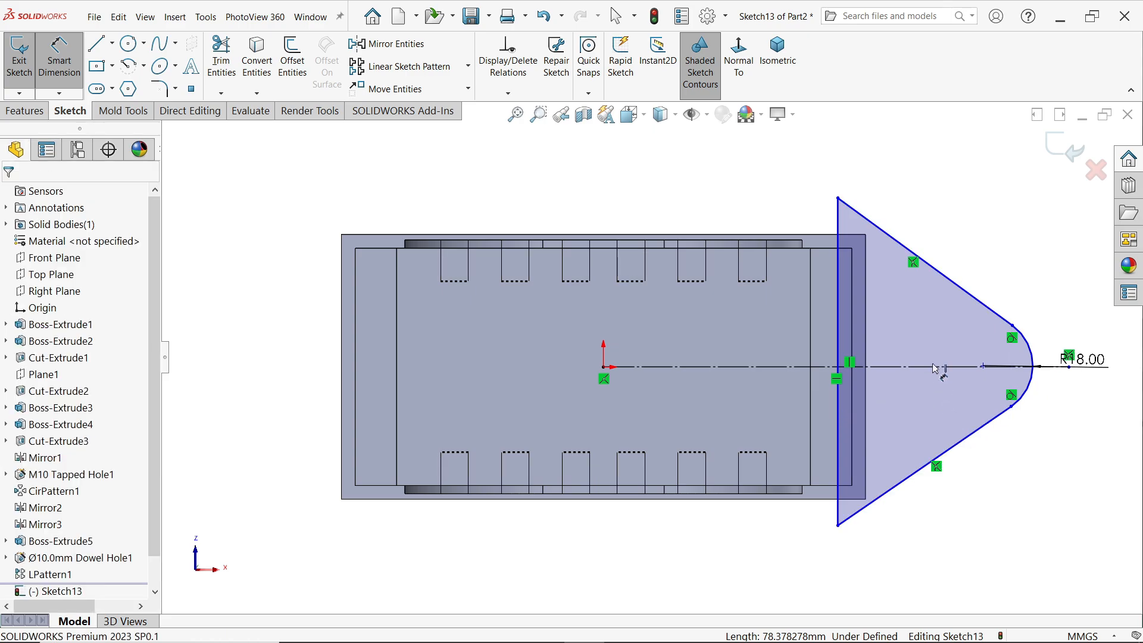
key("Escape")
- Make the centre point of the R18 apex arc coincident with the horizontal construction line
scroll(929, 340, "down", 5)
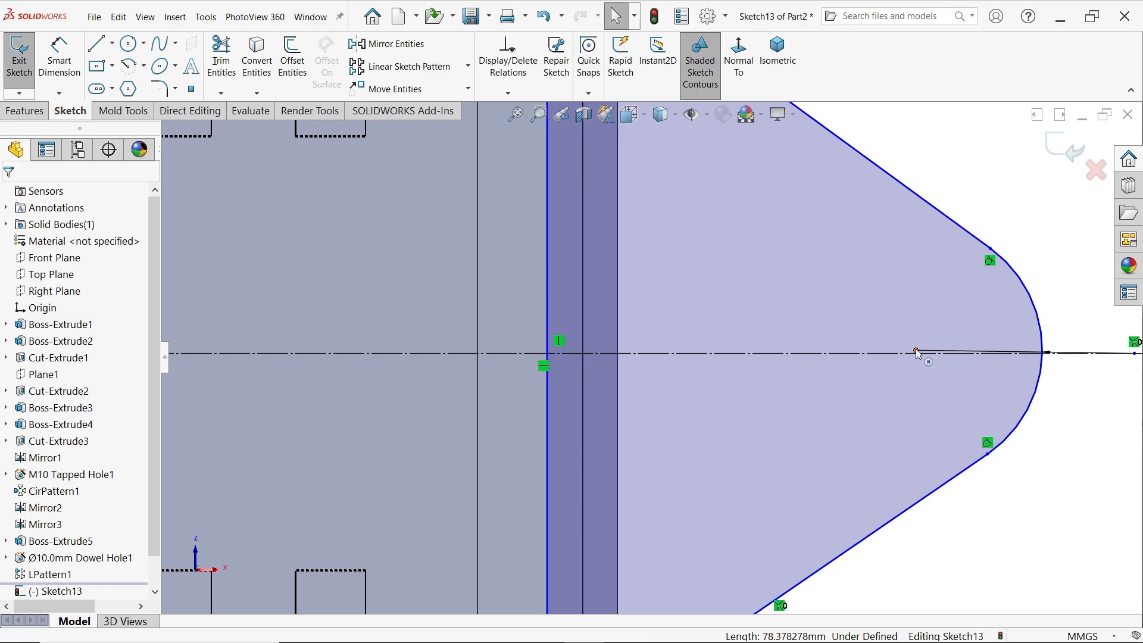
left_click(916, 351)
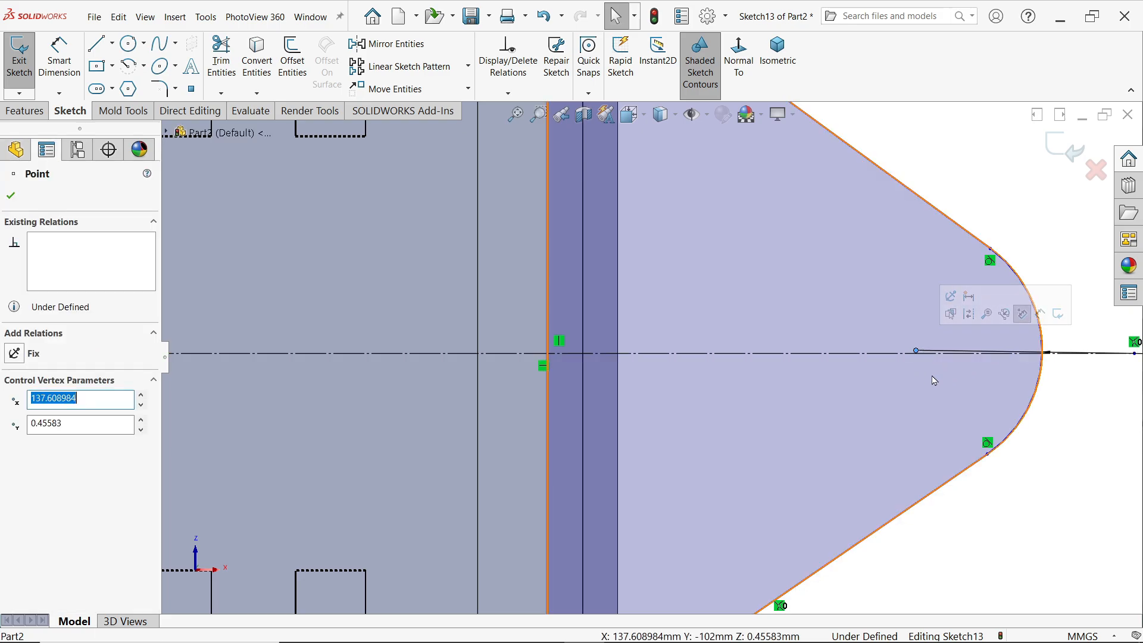
left_click(898, 356, "ctrl")
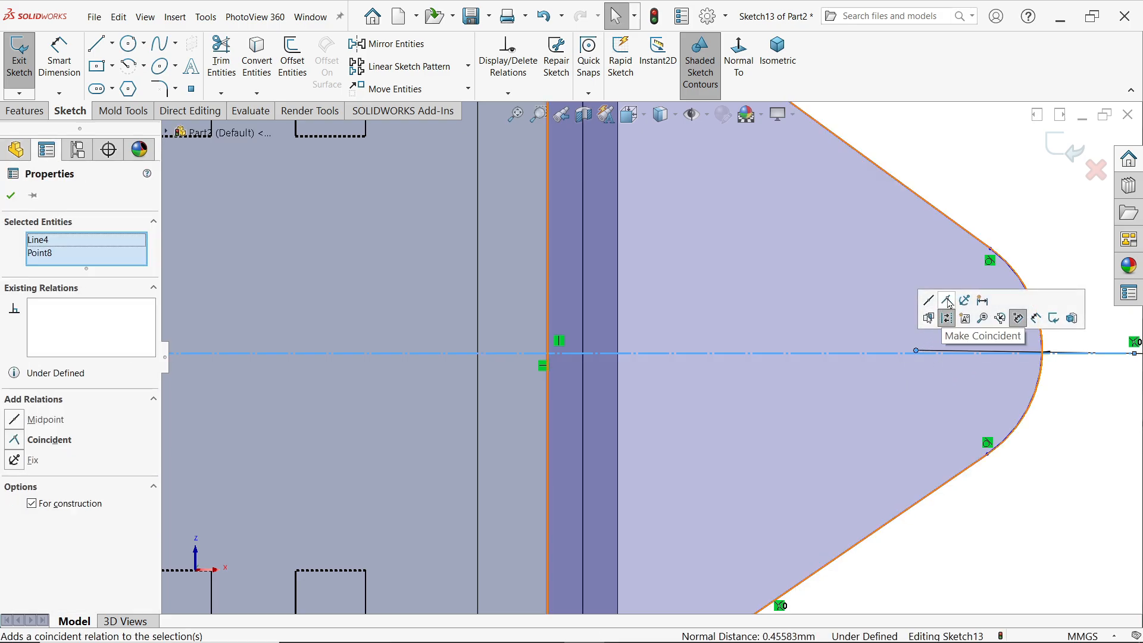
left_click(948, 313)
scroll(897, 328, "up", 2)
scroll(897, 328, "up", 1)
key("Escape")
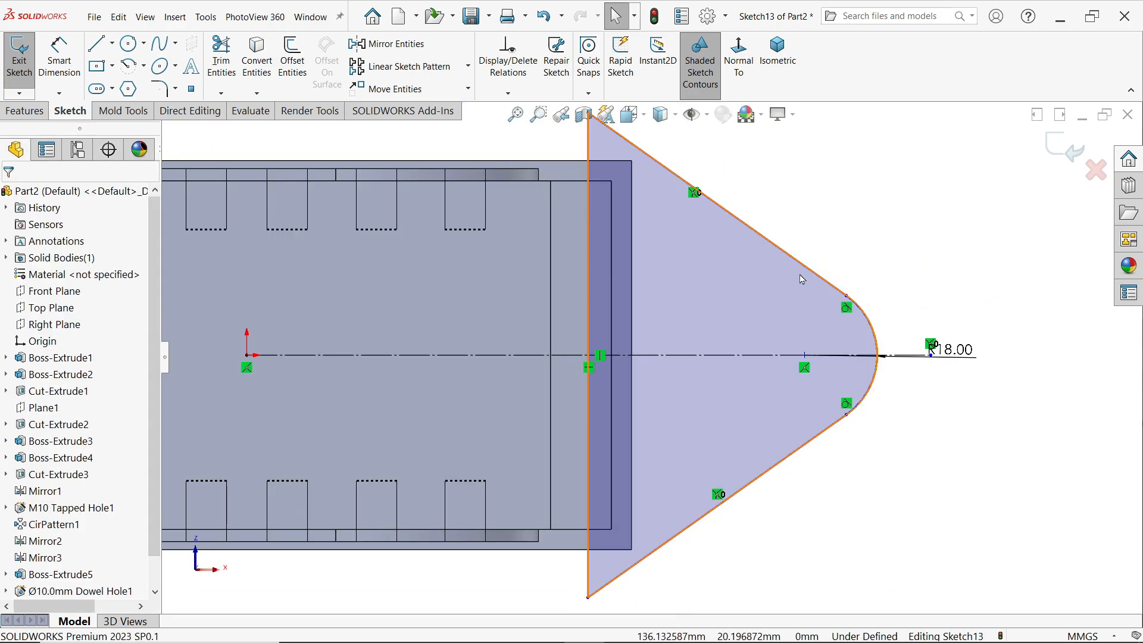
- Make the two sloping sides symmetric about the horizontal construction line and the vertical base collinear with the edge just inside the foot's outer edge
left_click(812, 275)
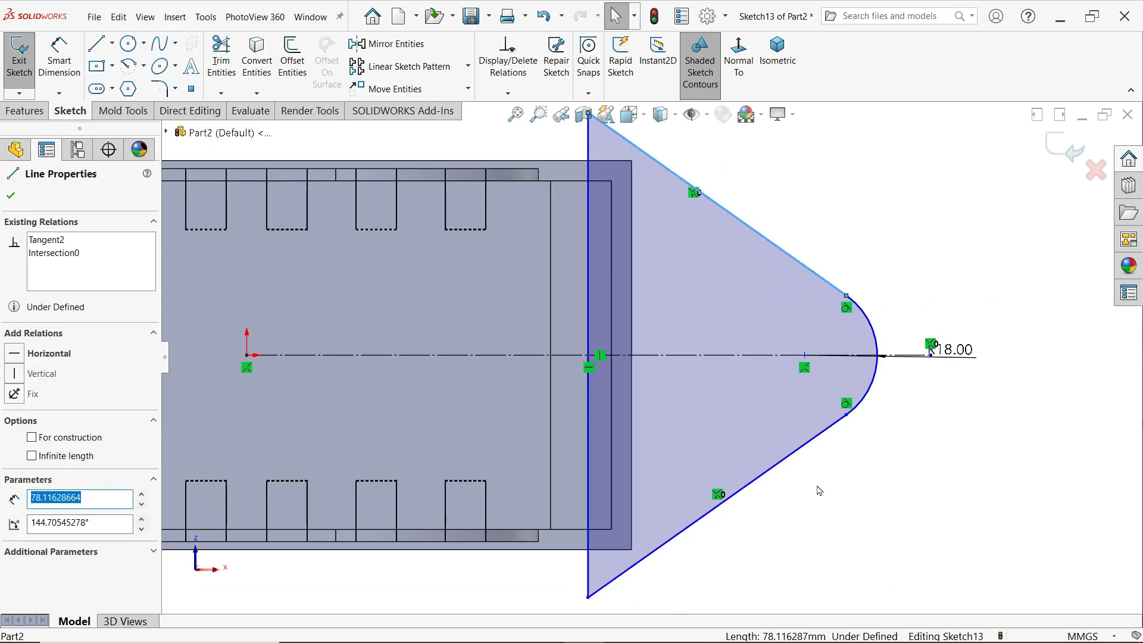
left_click(784, 466, "ctrl")
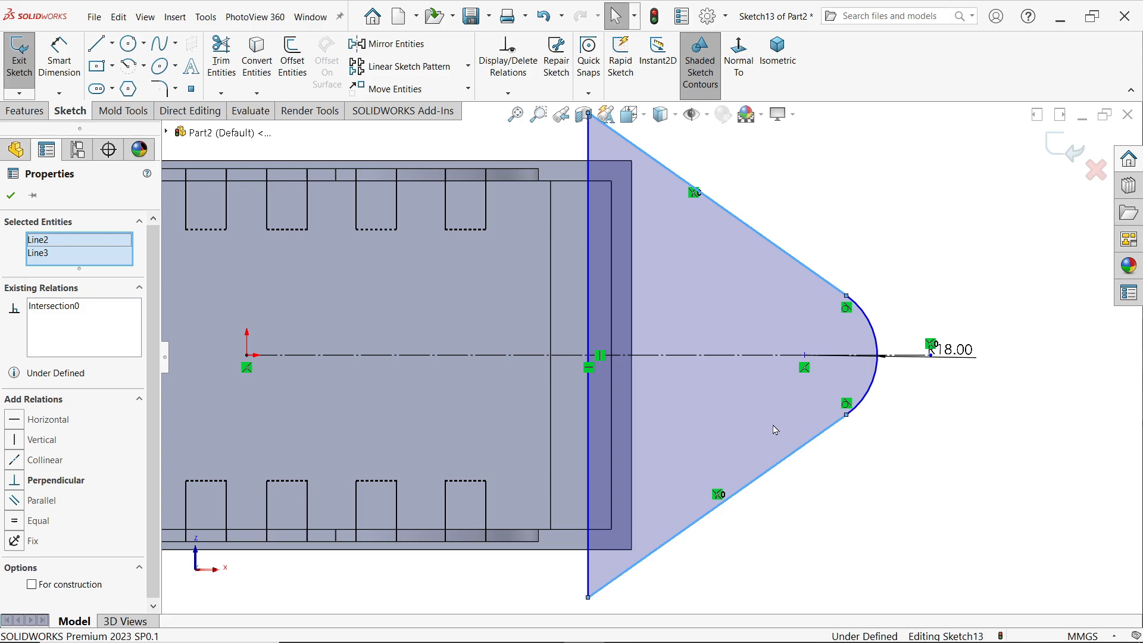
left_click(755, 359, "ctrl")
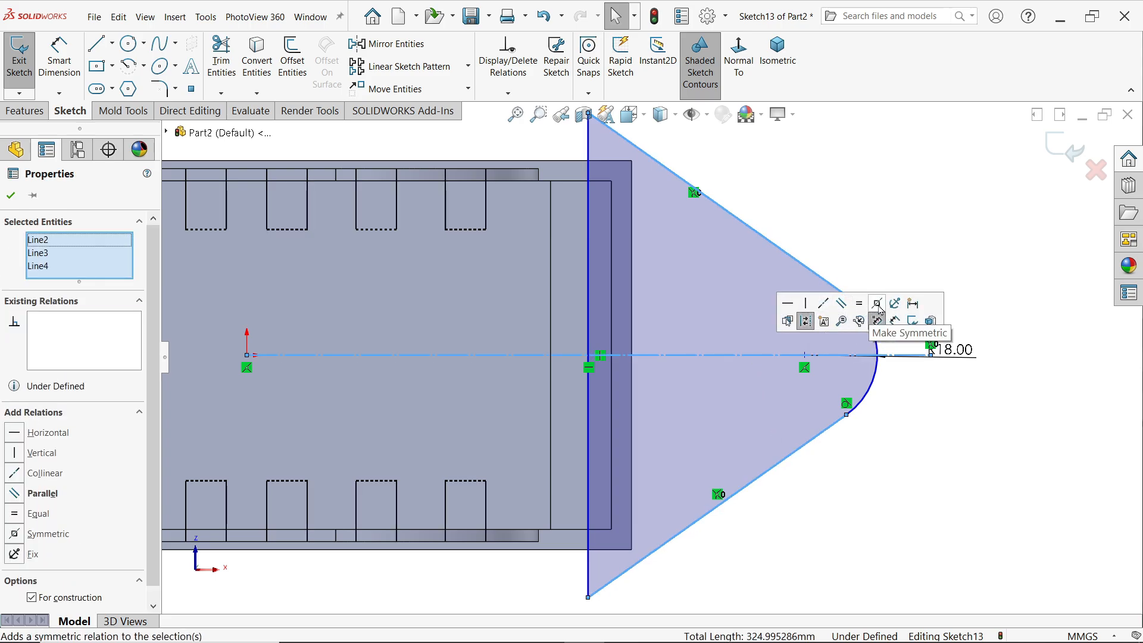
left_click(880, 308)
left_click(881, 231)
scroll(485, 332, "up", 2)
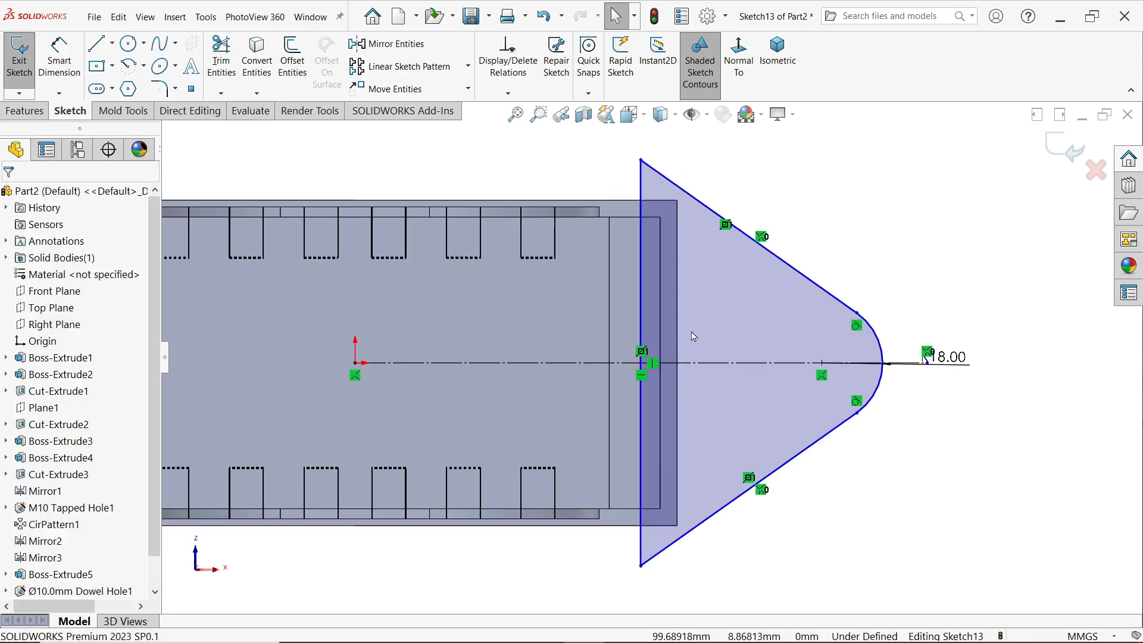
left_click(644, 327)
left_click(679, 270)
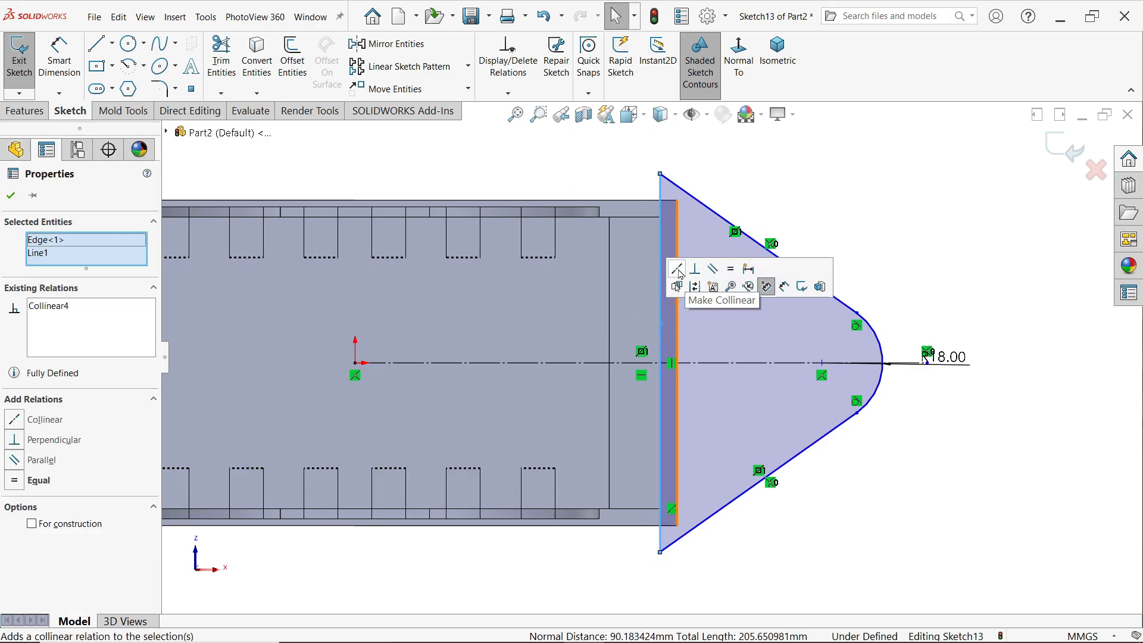
- Dimension the angle between the two sloping sides of the lug profile as 80°
left_click(59, 57)
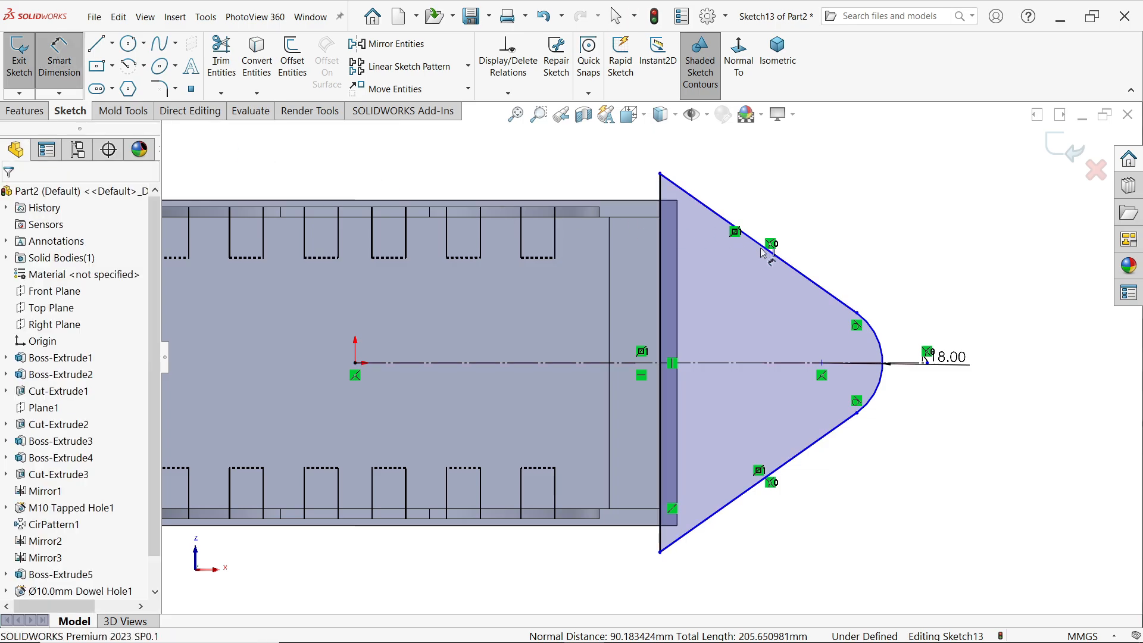
left_click(792, 266)
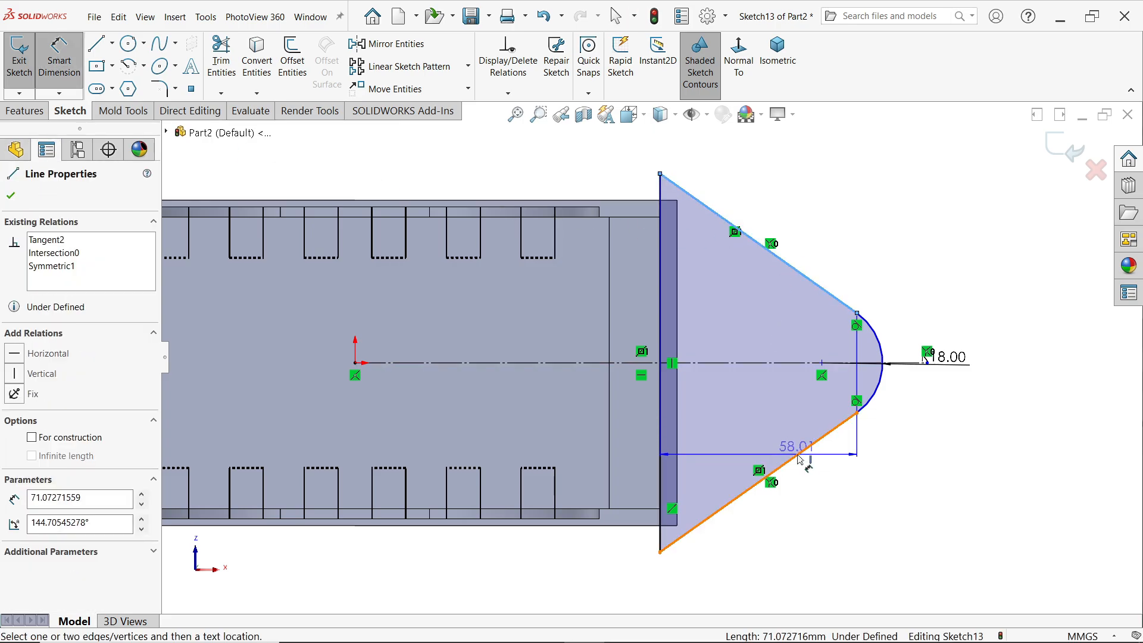
left_click(799, 457)
left_click(764, 390)
type("80")
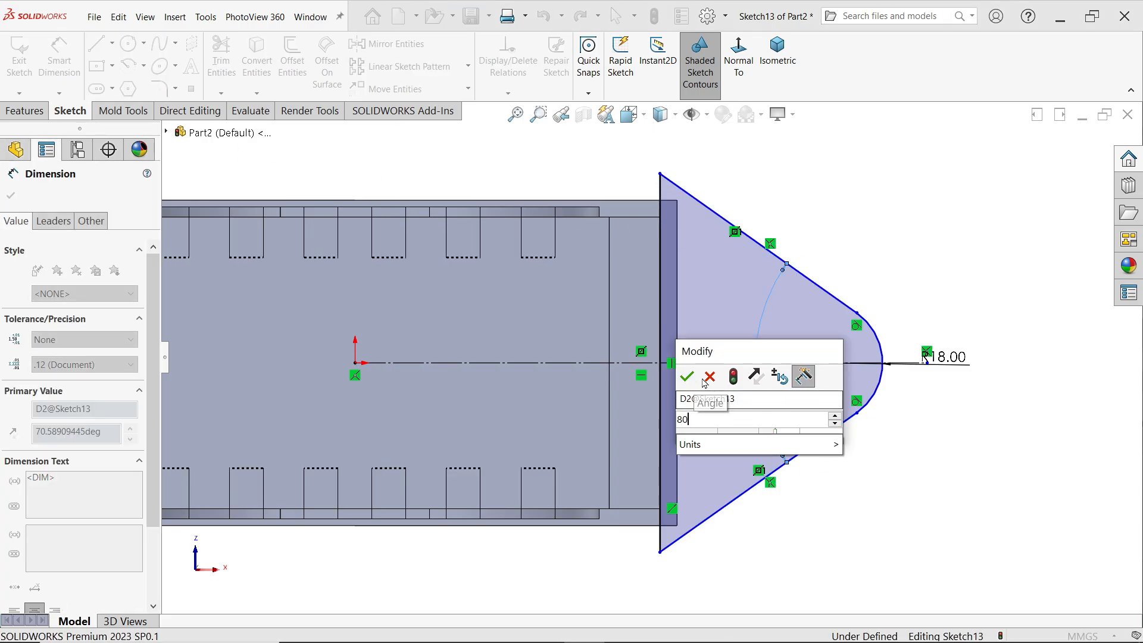
left_click(686, 377)
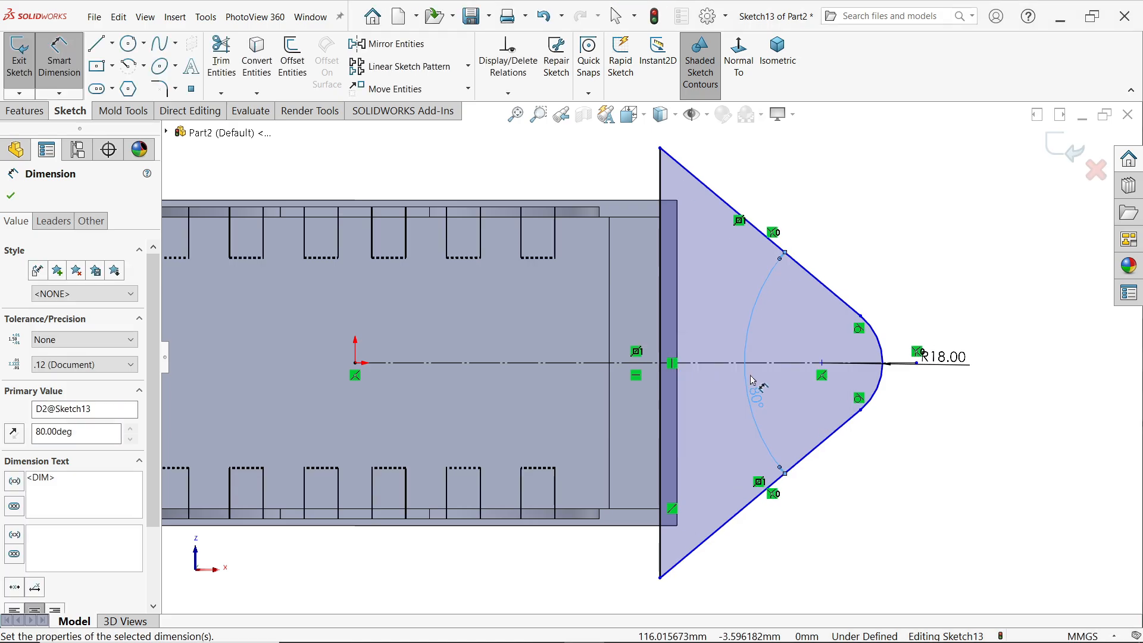
left_click(11, 194)
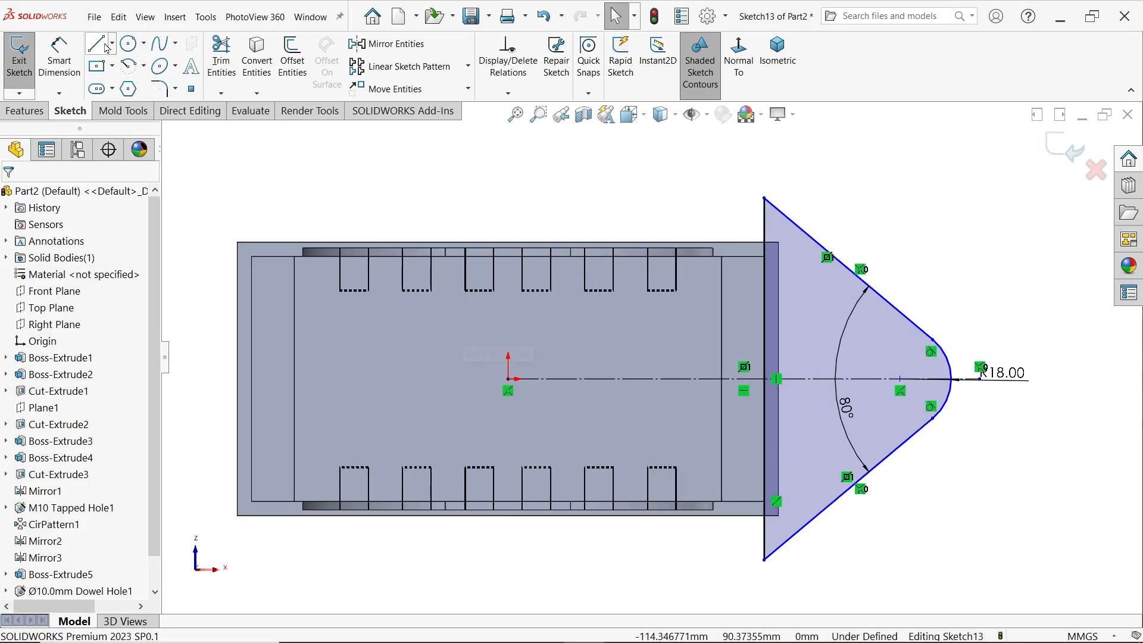
- Draw a vertical centerline from the origin, extending in +Z past the housing's long outer edge
left_click(111, 43)
left_click(107, 79)
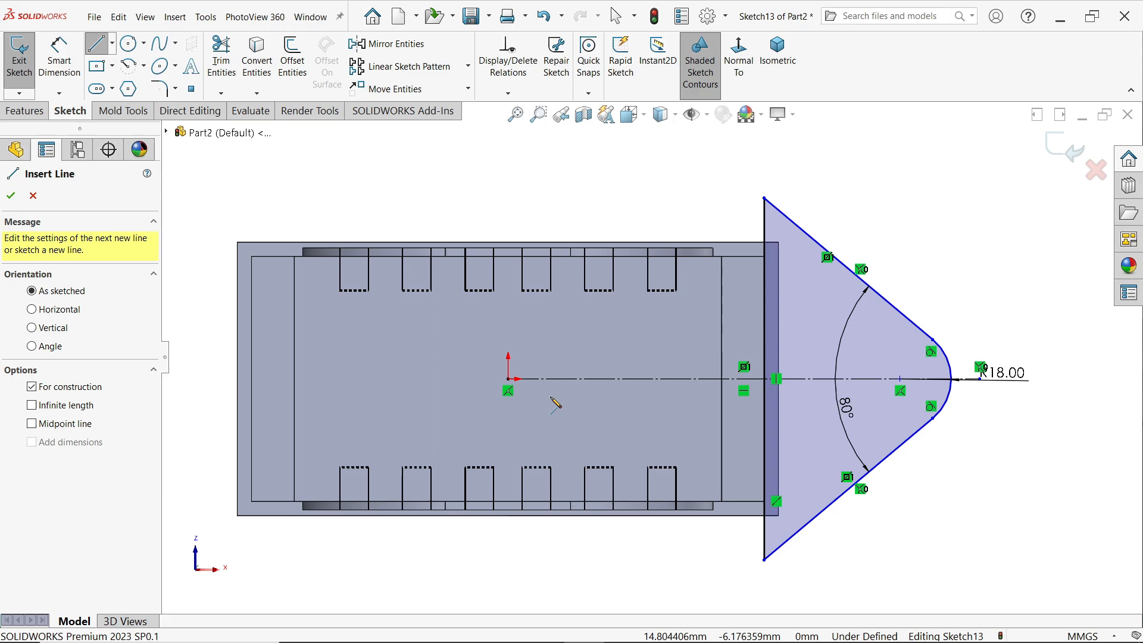
left_click(509, 379)
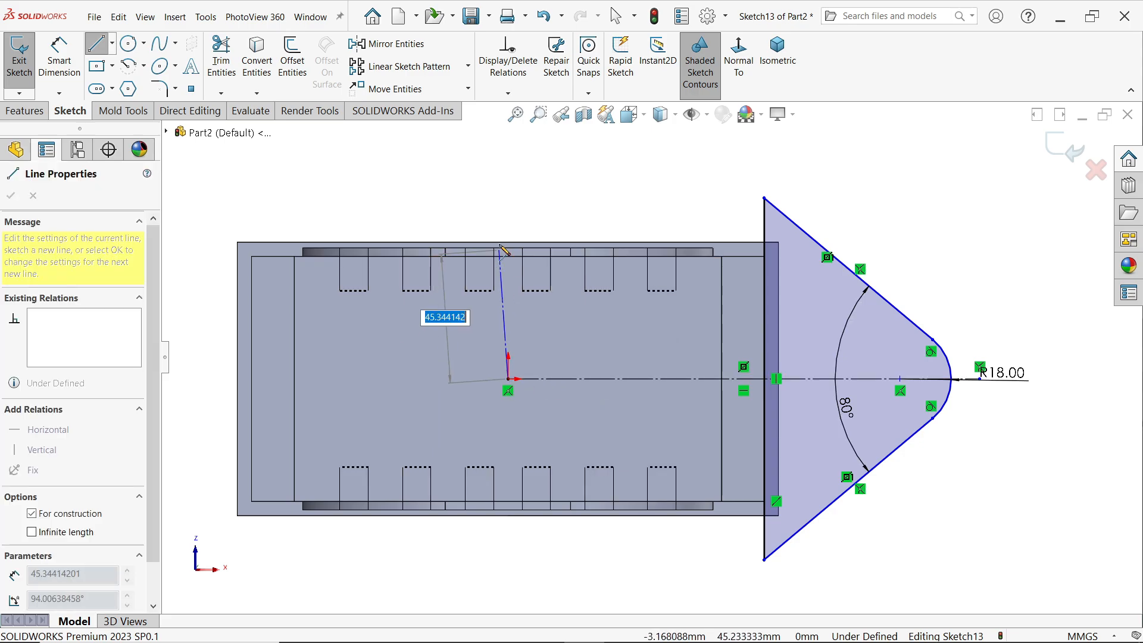
left_click(509, 208)
right_click(564, 154)
left_click(599, 207)
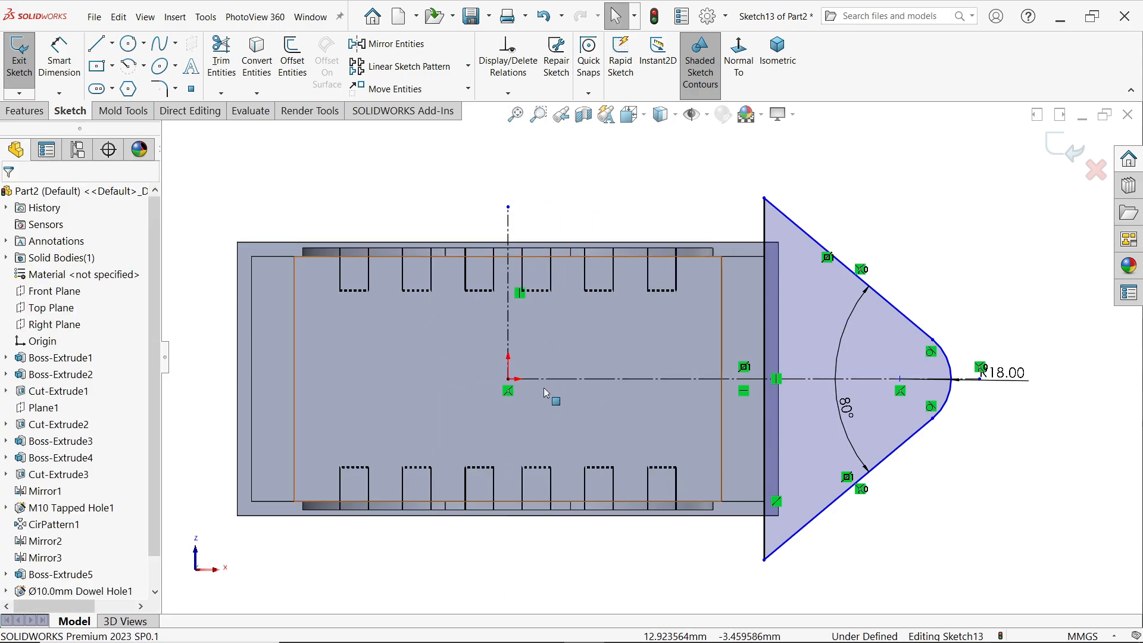
- Mirror the base, both sloping sides, the apex arc and the horizontal construction line about the vertical centerline, keeping the originals
left_click(388, 44)
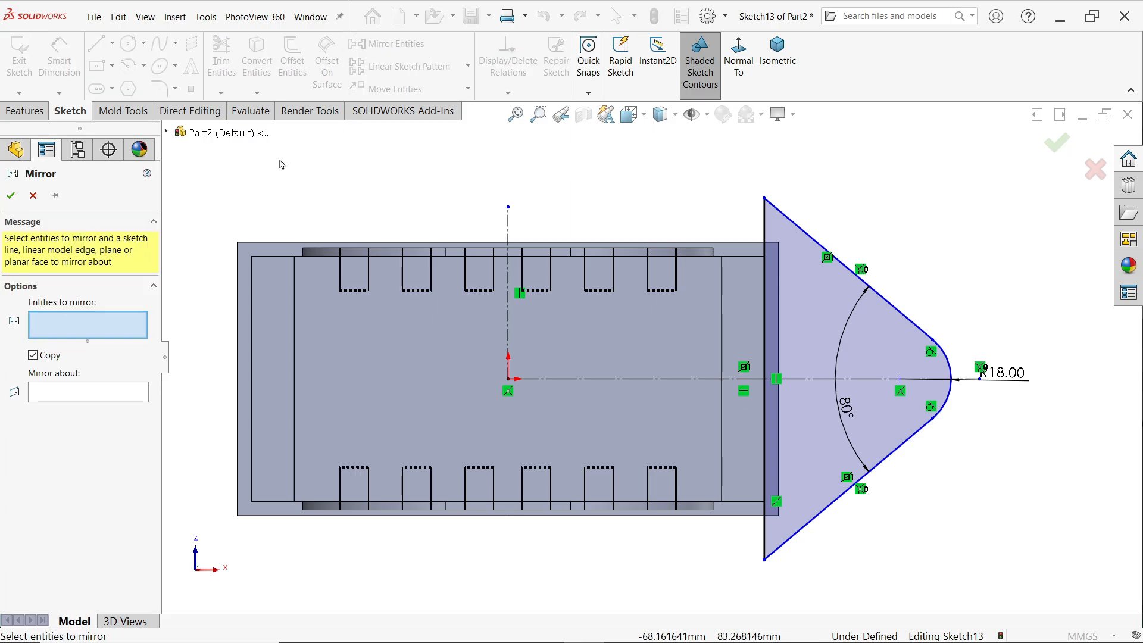
left_click(765, 302)
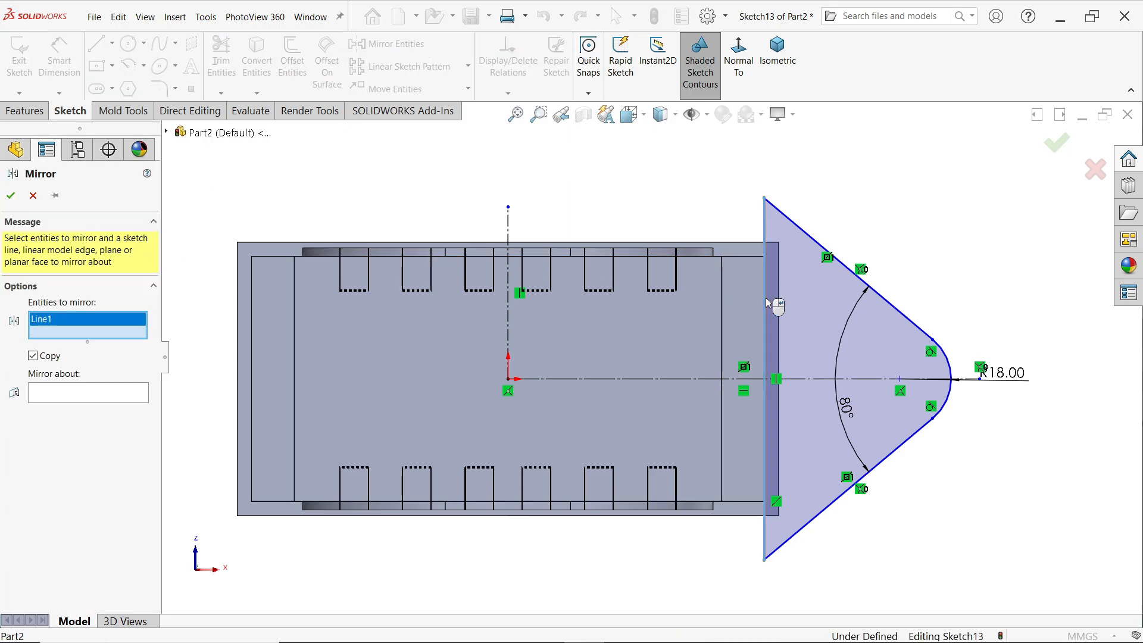
left_click(857, 278)
left_click(950, 386)
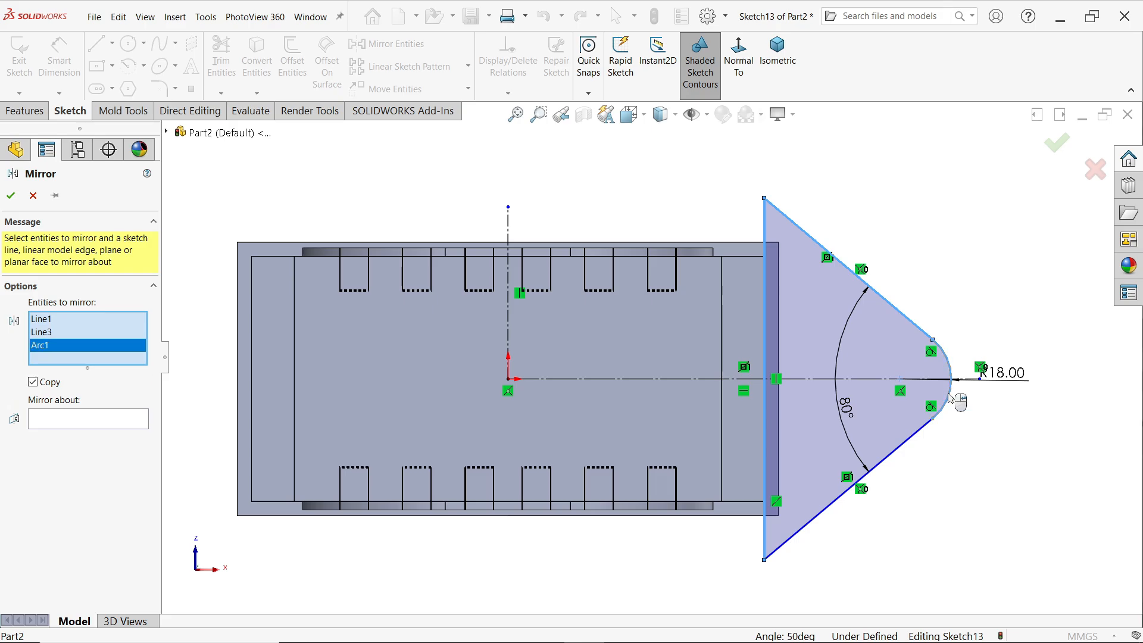
left_click(917, 442)
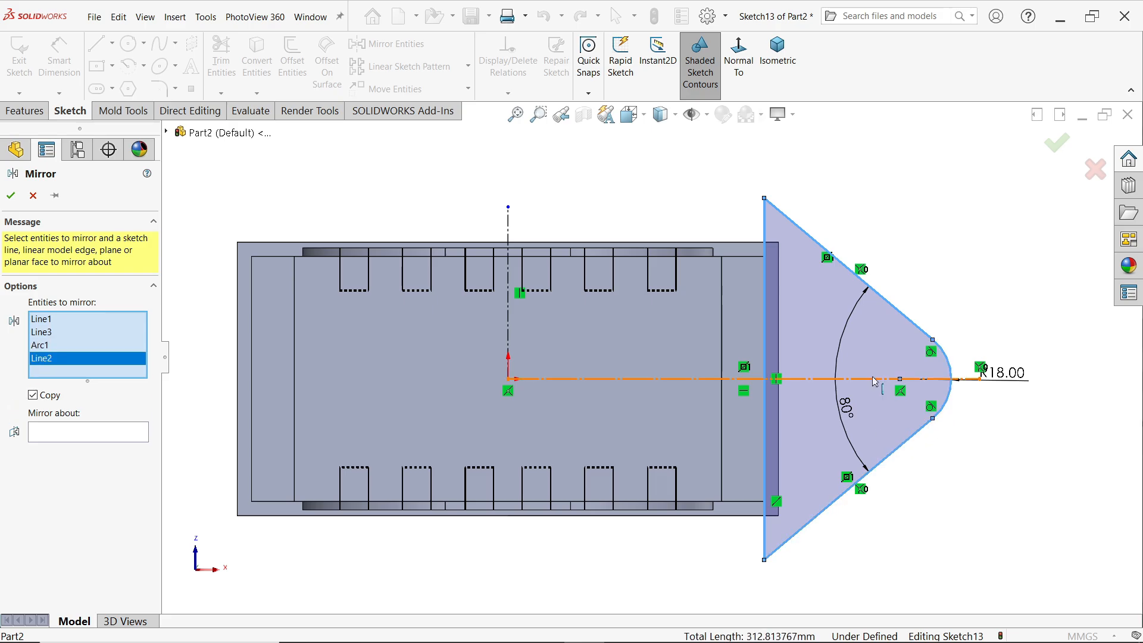
left_click(874, 380)
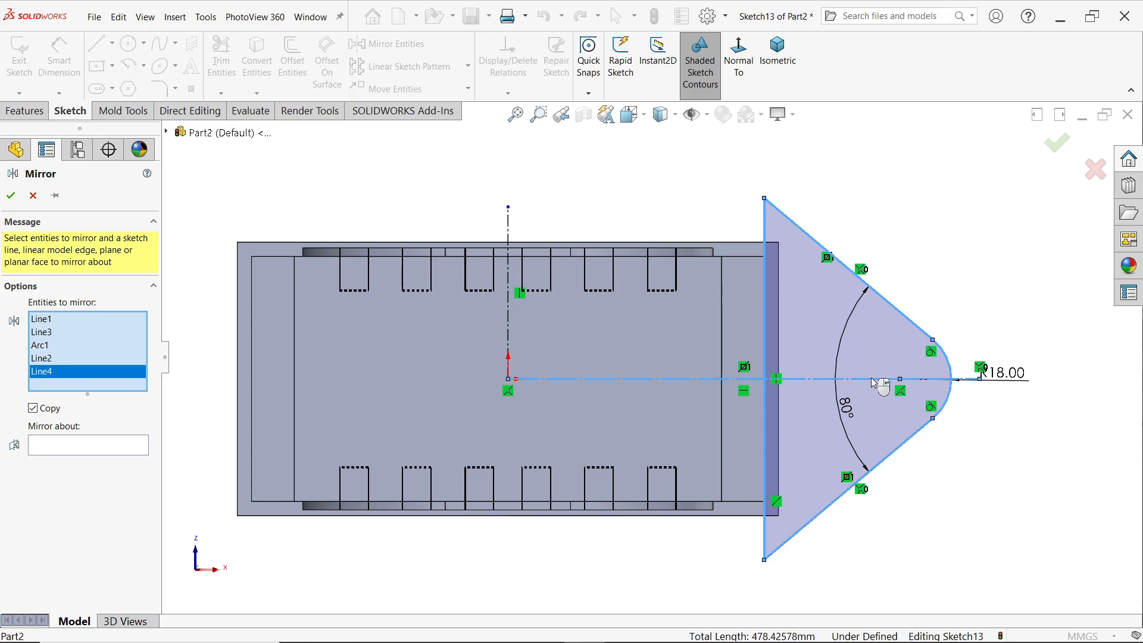
left_click(65, 448)
left_click(509, 340)
scroll(609, 328, "up", 1)
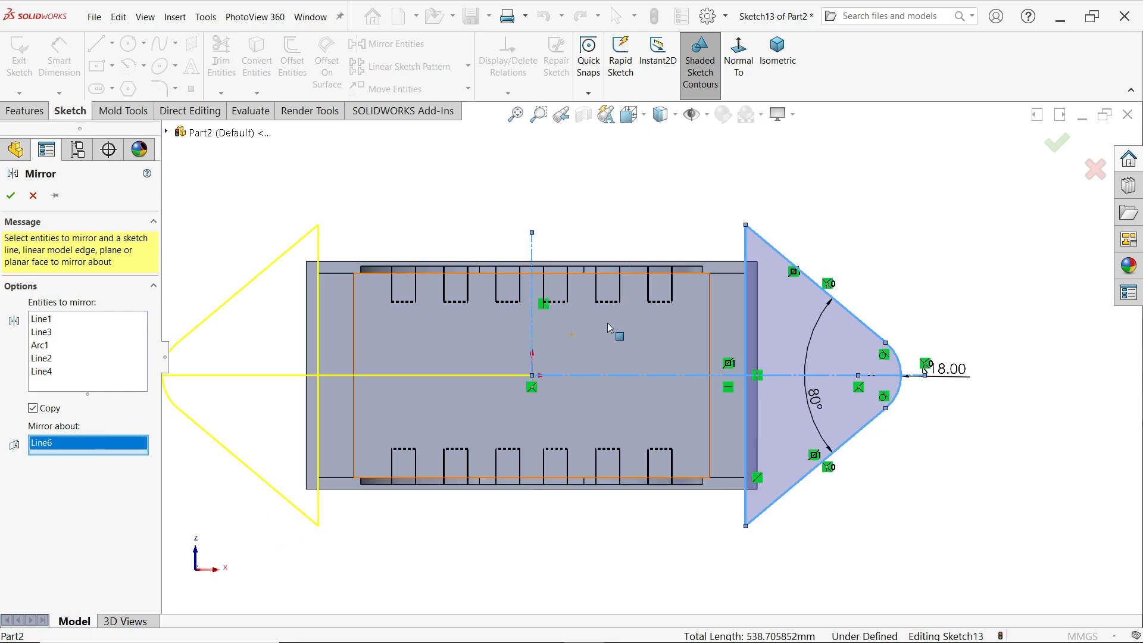
scroll(608, 327, "up", 1)
left_click(12, 196)
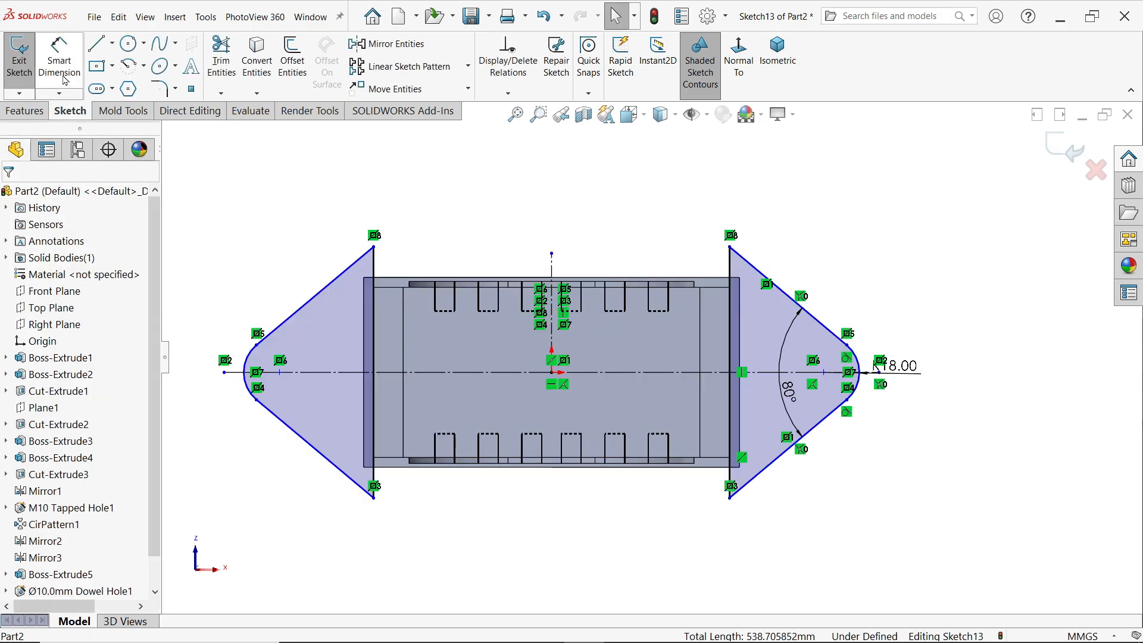
- Dimension the horizontal distance between the centre points of the two lug arcs as 228 mm
left_click(281, 374)
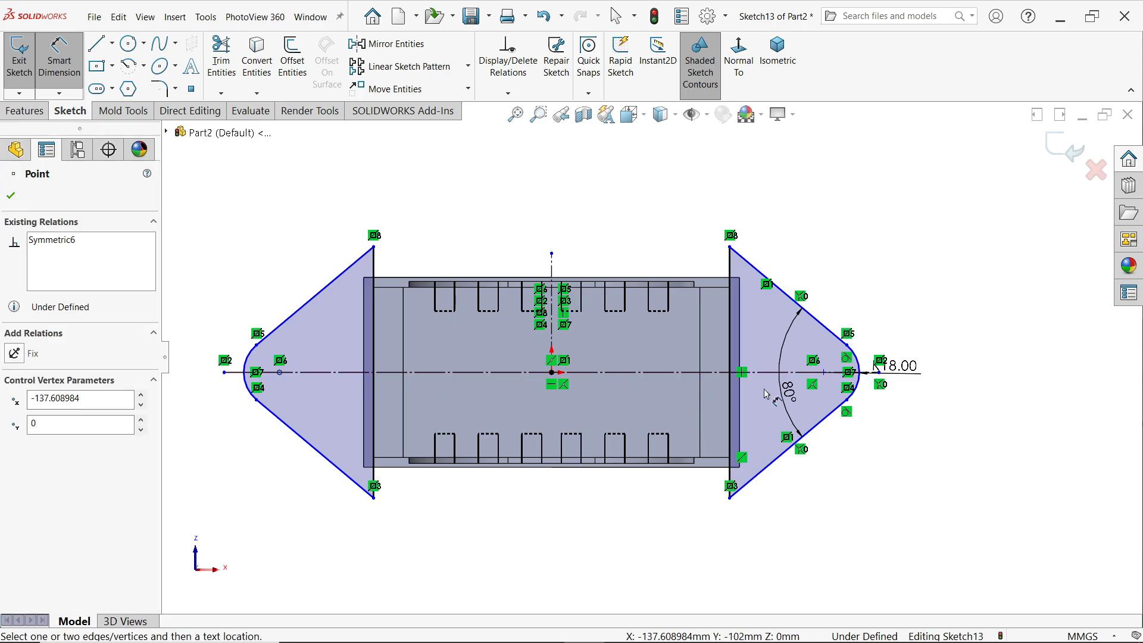
left_click(823, 373)
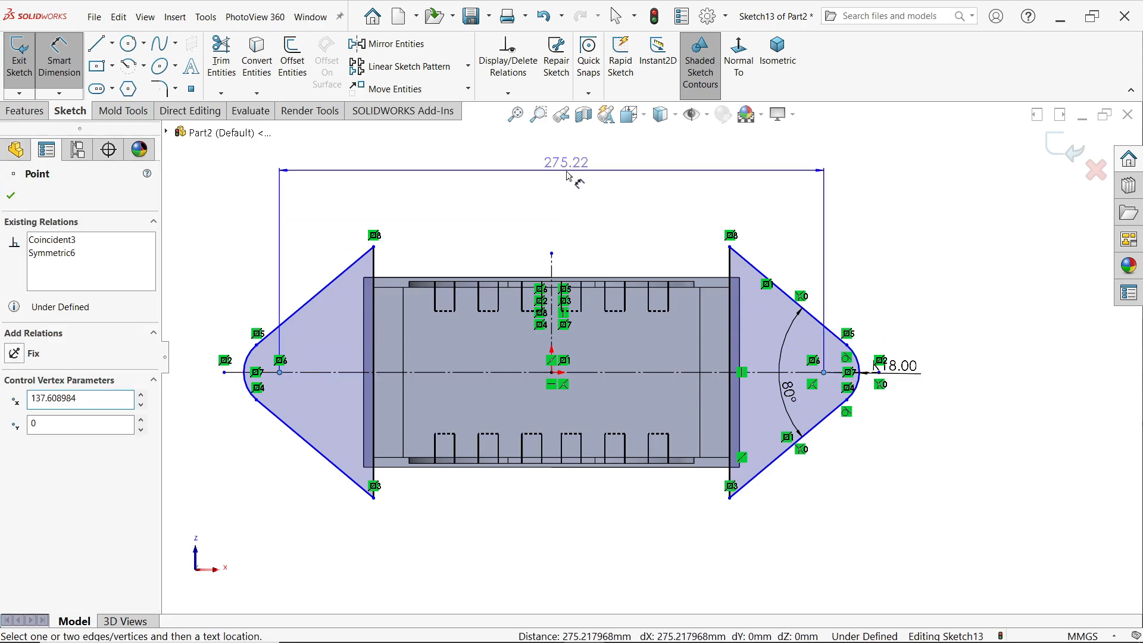
left_click(566, 169)
type("228")
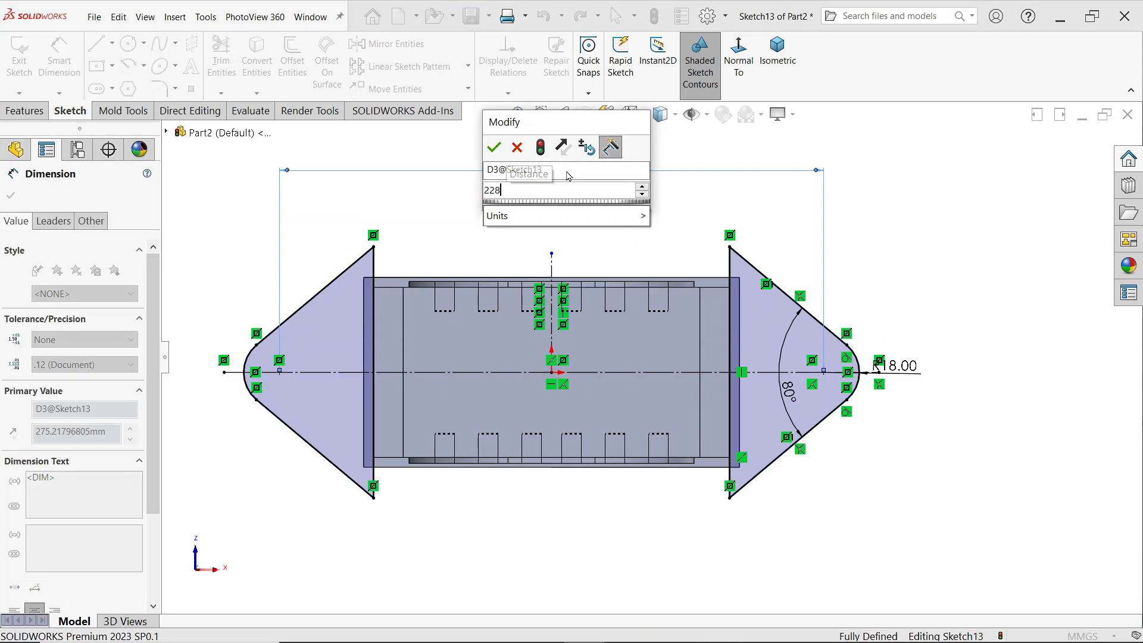
left_click(496, 148)
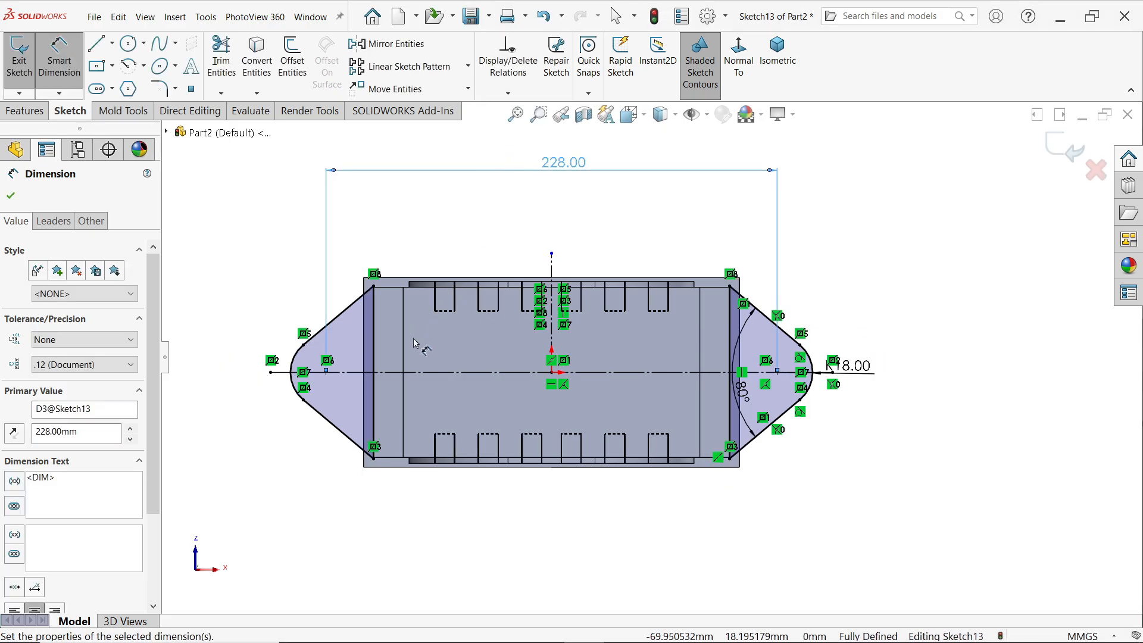
scroll(676, 367, "down", 2)
scroll(808, 395, "down", 2)
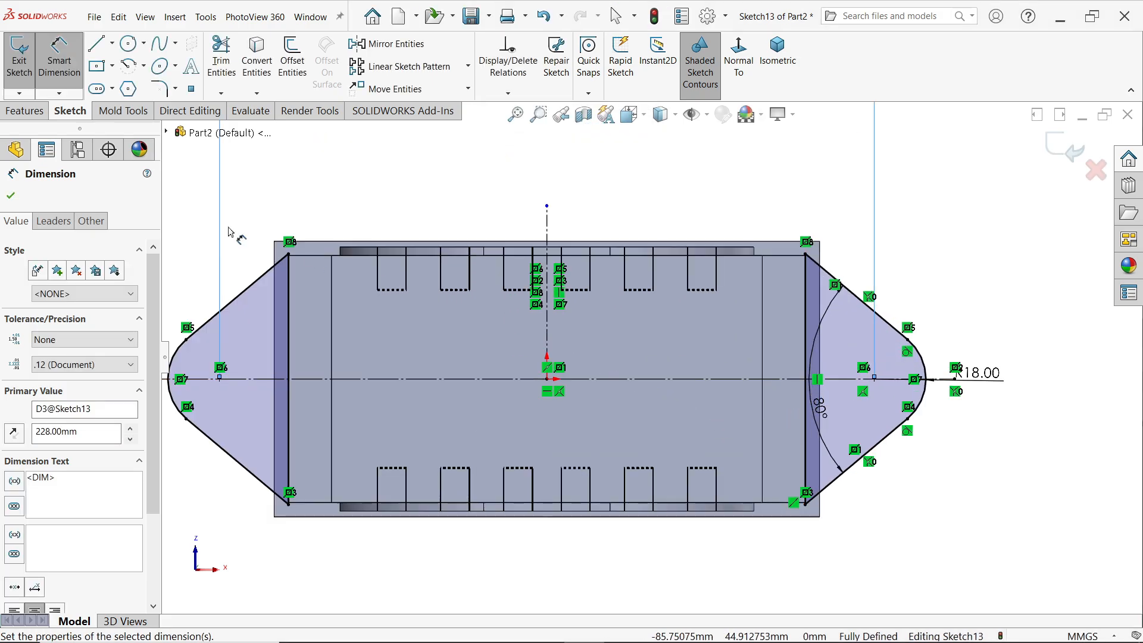
- Extrude both lug profiles 14 mm Blind, reversed to run up along the housing's end walls, with the result merged
left_click(9, 197)
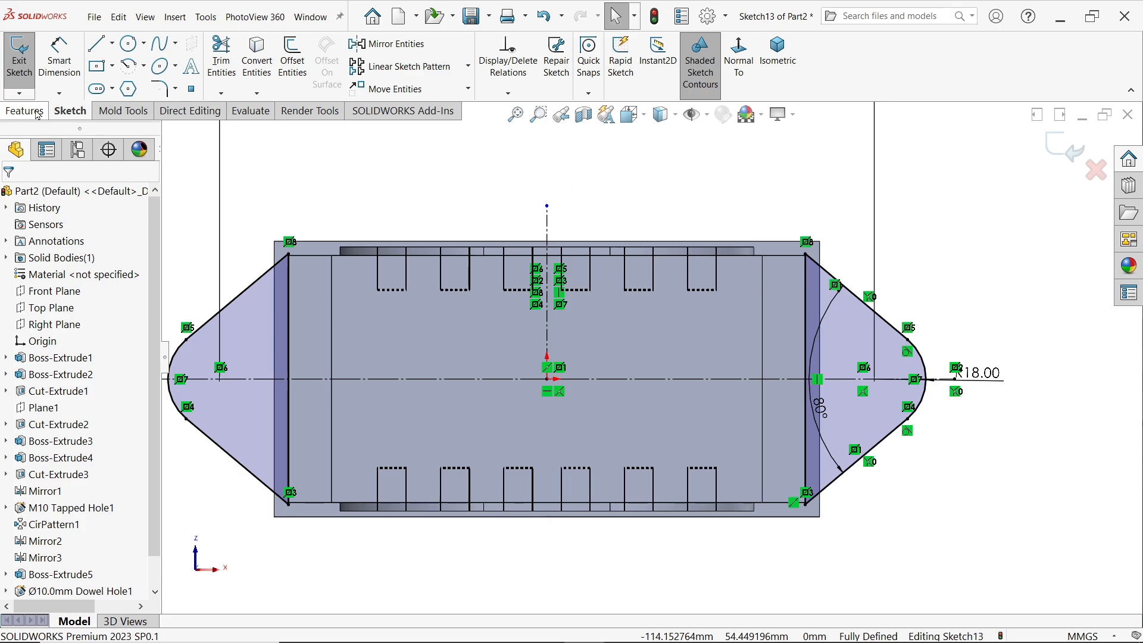
left_click(37, 112)
left_click(39, 70)
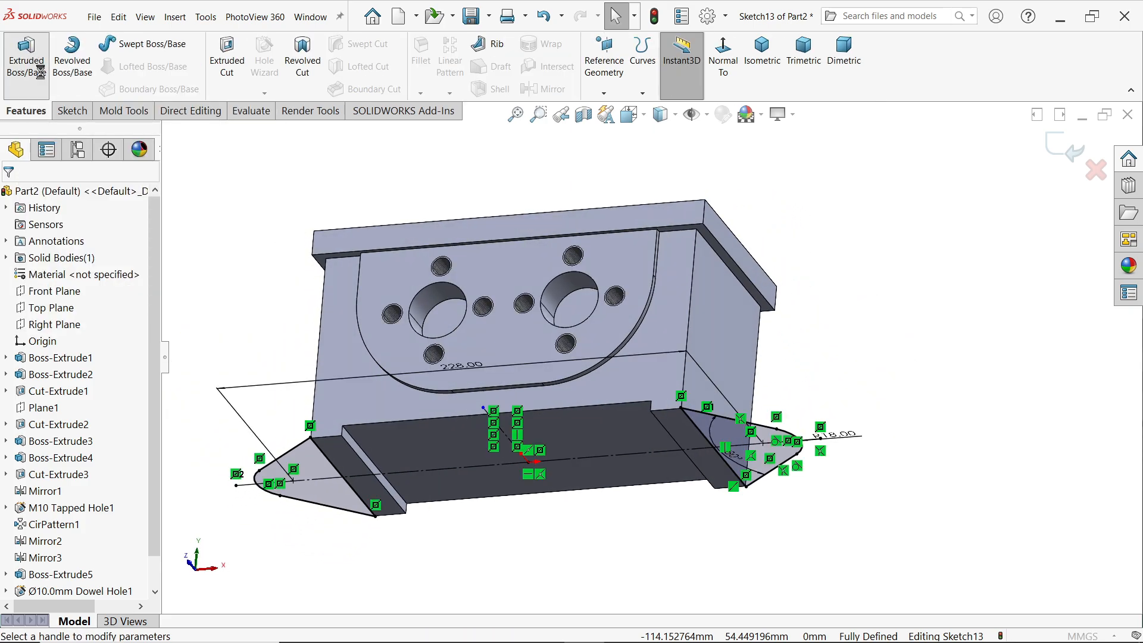
scroll(620, 434, "down", 4)
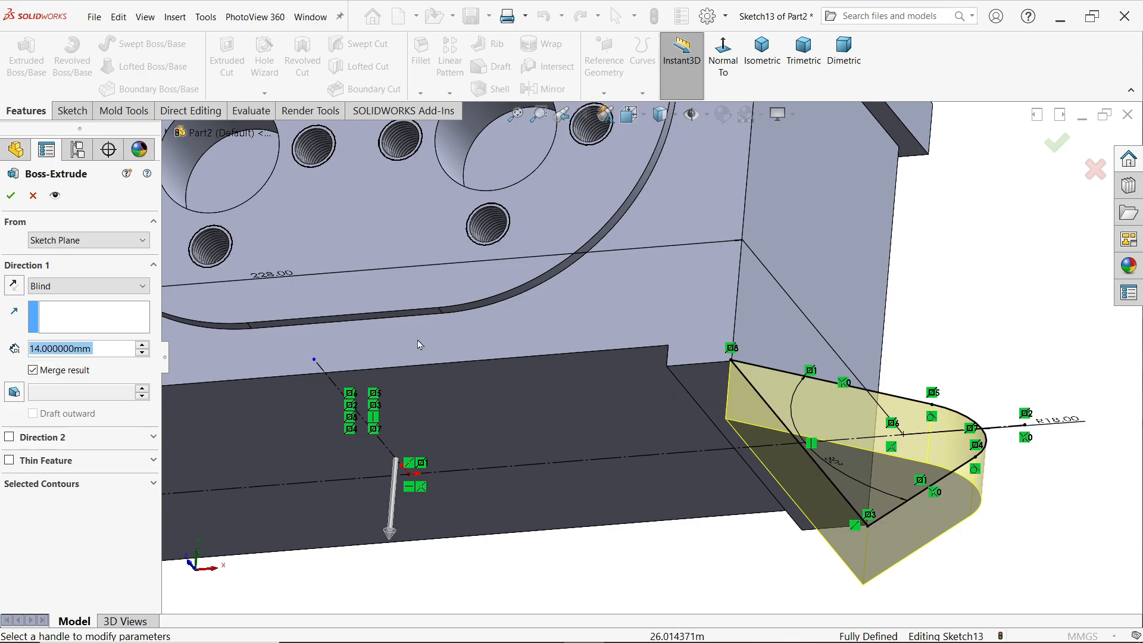
left_click(16, 286)
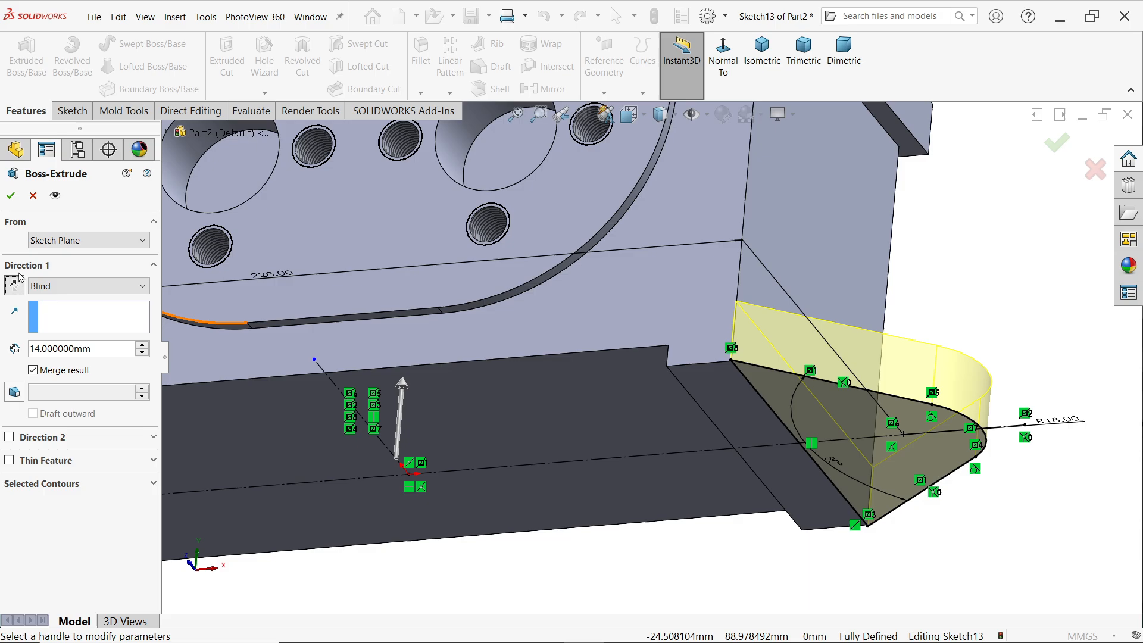
left_click(11, 197)
- Start a Delete Face with Delete and Patch, selecting the narrow strip faces on both sides of one lug
scroll(778, 386, "down", 5)
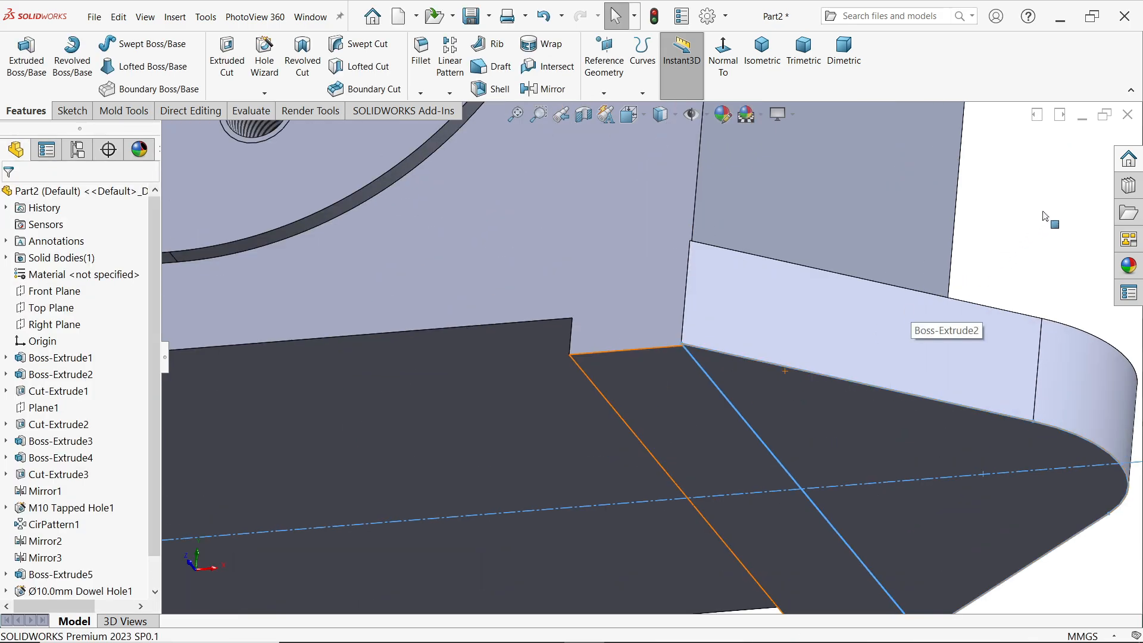
middle_click_drag(1043, 216, 654, 224)
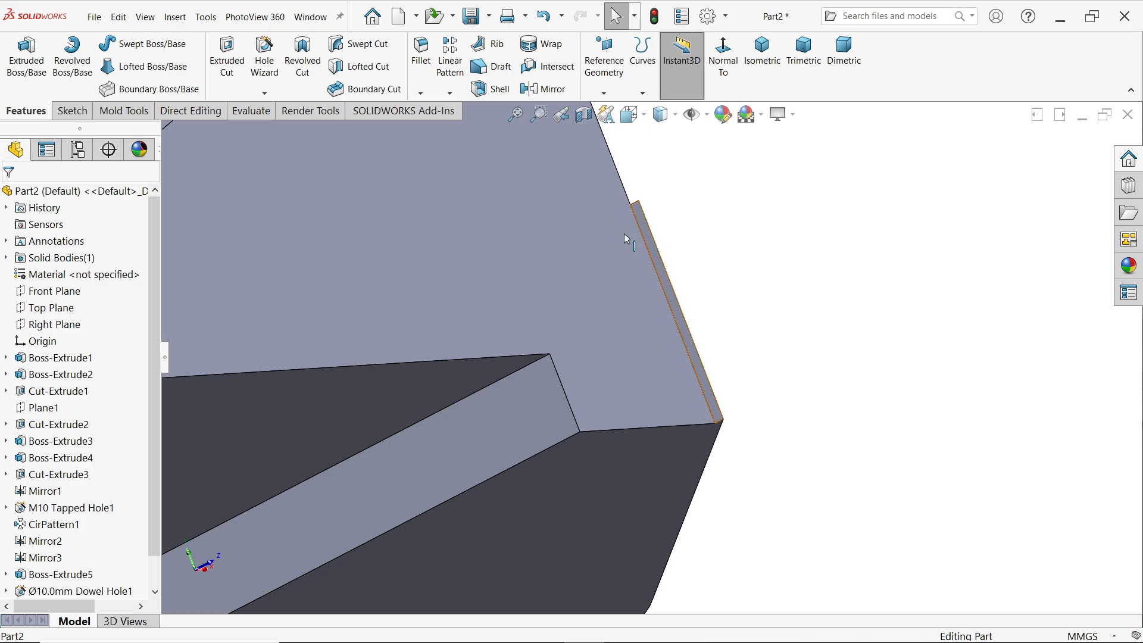
left_click(190, 110)
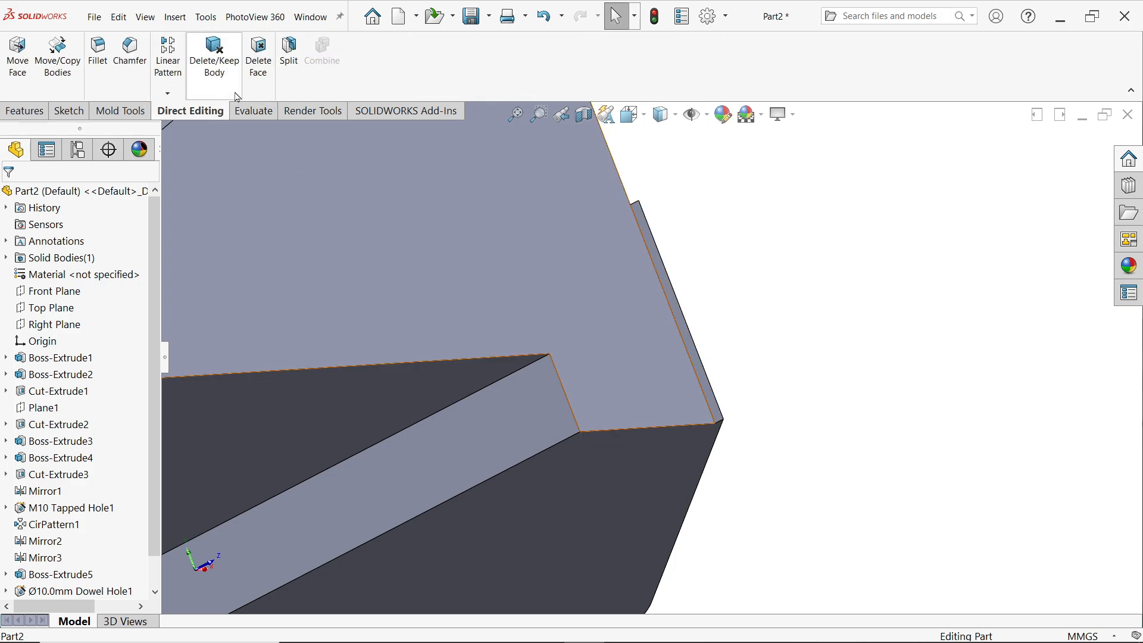
left_click(258, 76)
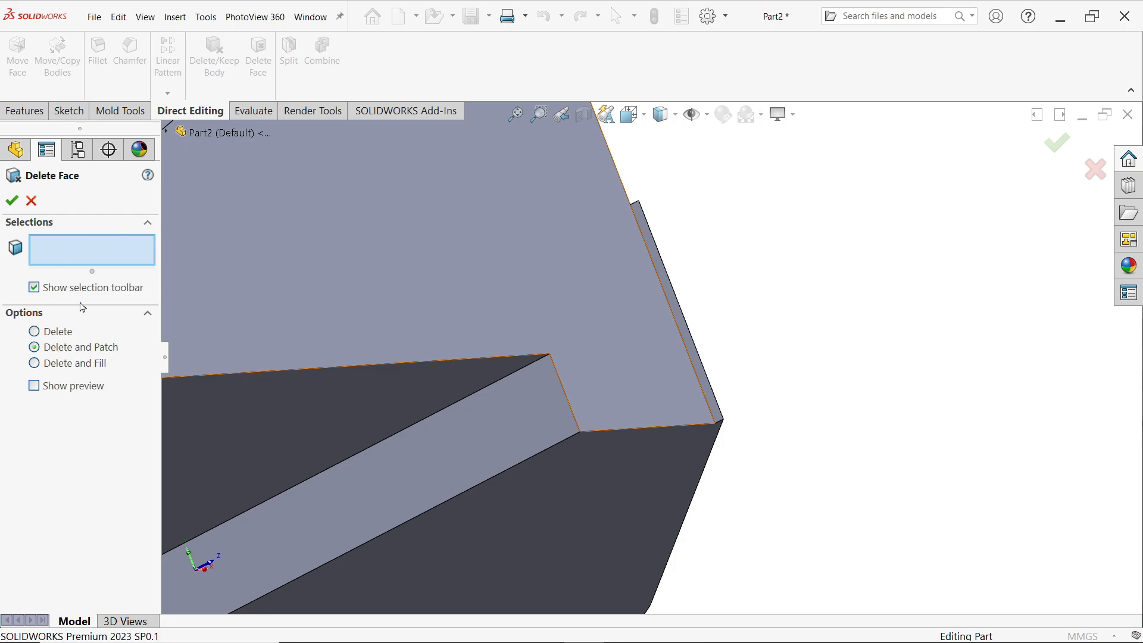
left_click(679, 311)
middle_click_drag(612, 321, 329, 522)
scroll(329, 522, "down", 8)
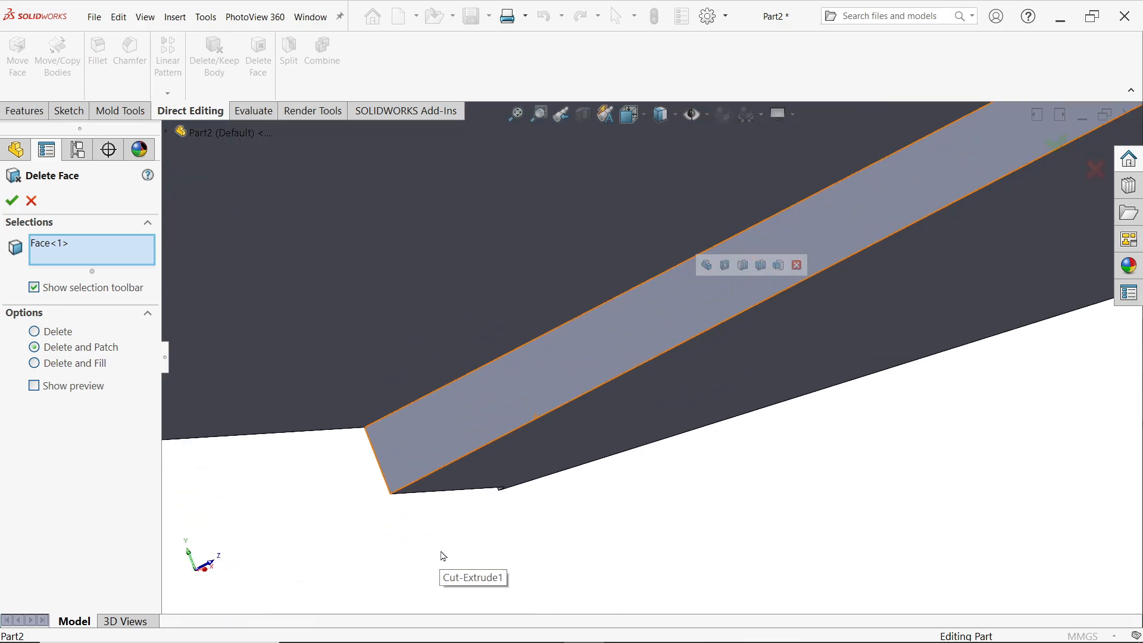
left_click(549, 451)
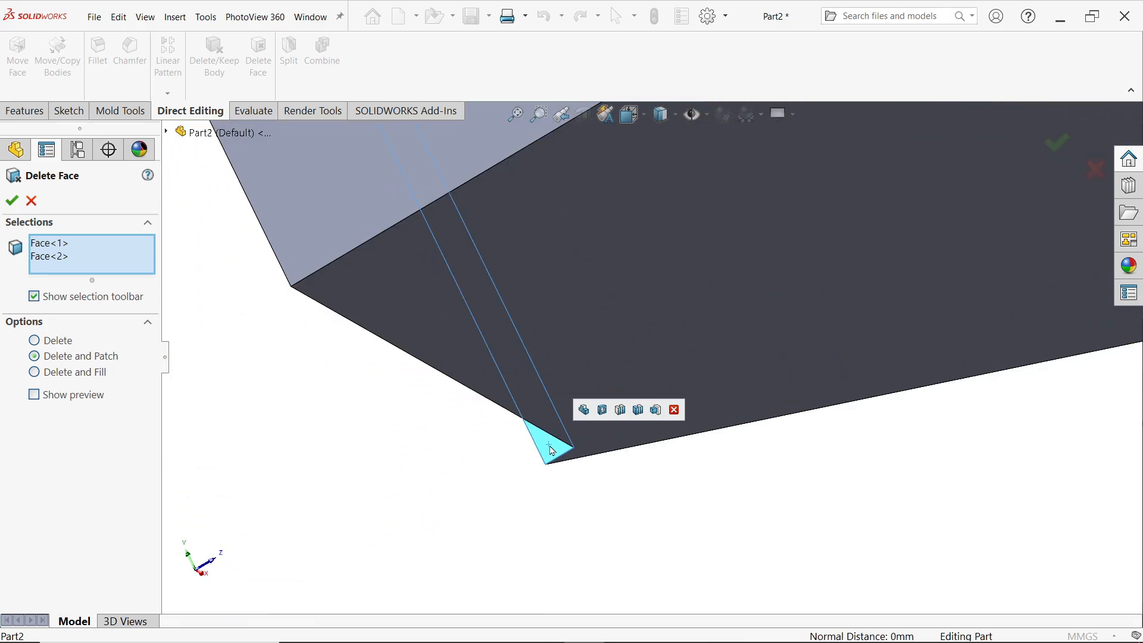
- Add the two narrow strip faces beside the opposite lug to the selection and delete and patch all four faces
scroll(567, 395, "up", 6)
middle_click_drag(566, 396, 546, 223)
scroll(546, 223, "down", 10)
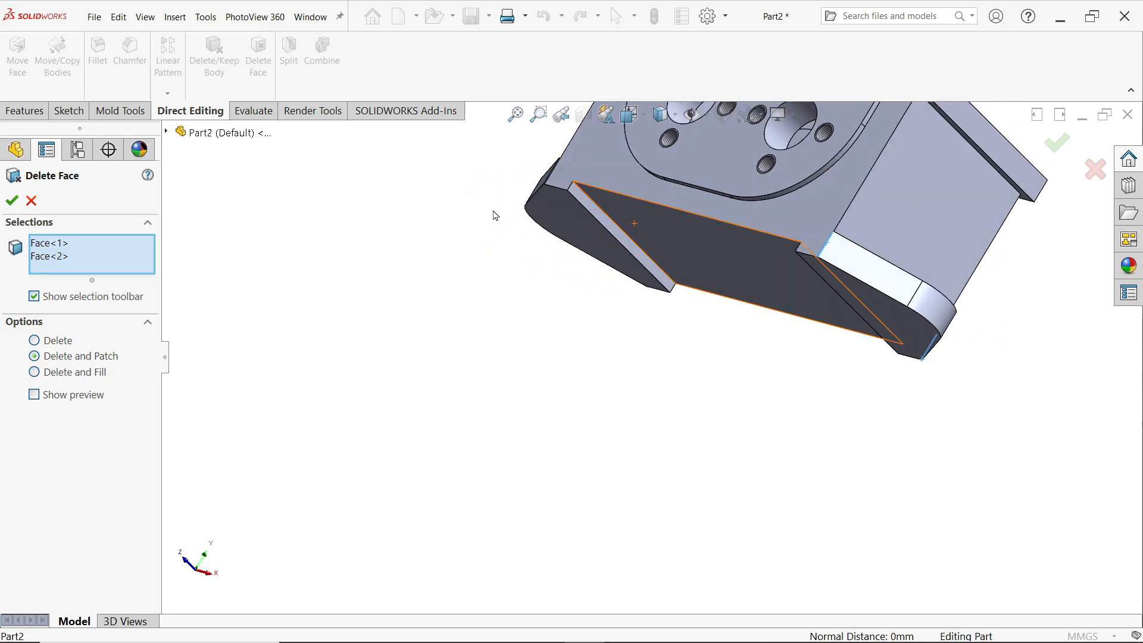
left_click(474, 316)
scroll(477, 324, "up", 8)
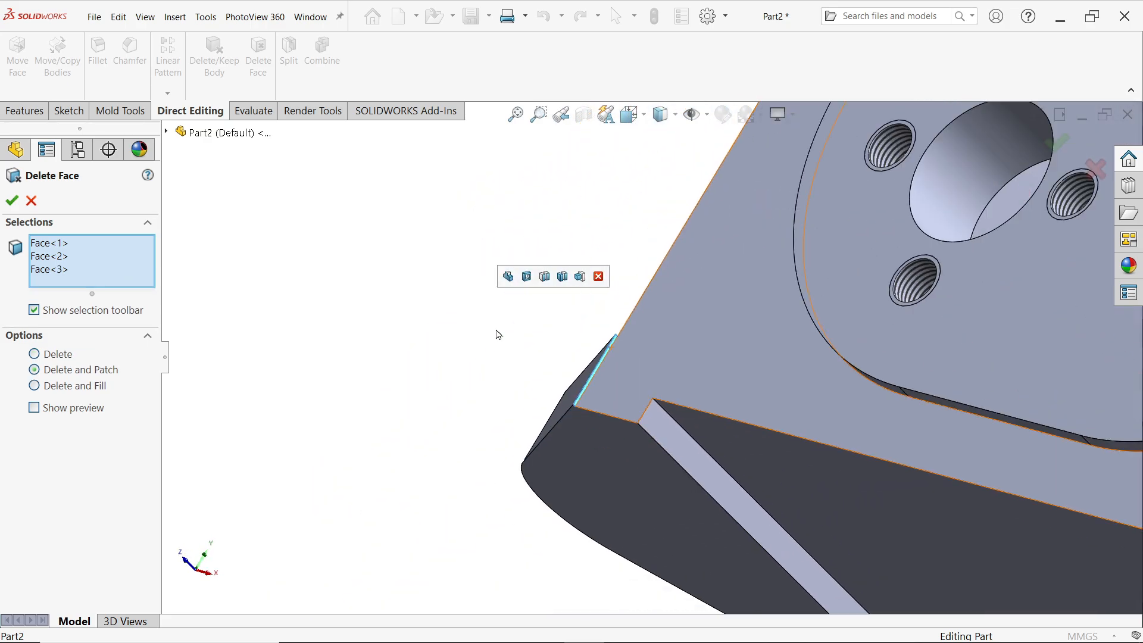
scroll(688, 441, "down", 10)
scroll(666, 346, "up", 4)
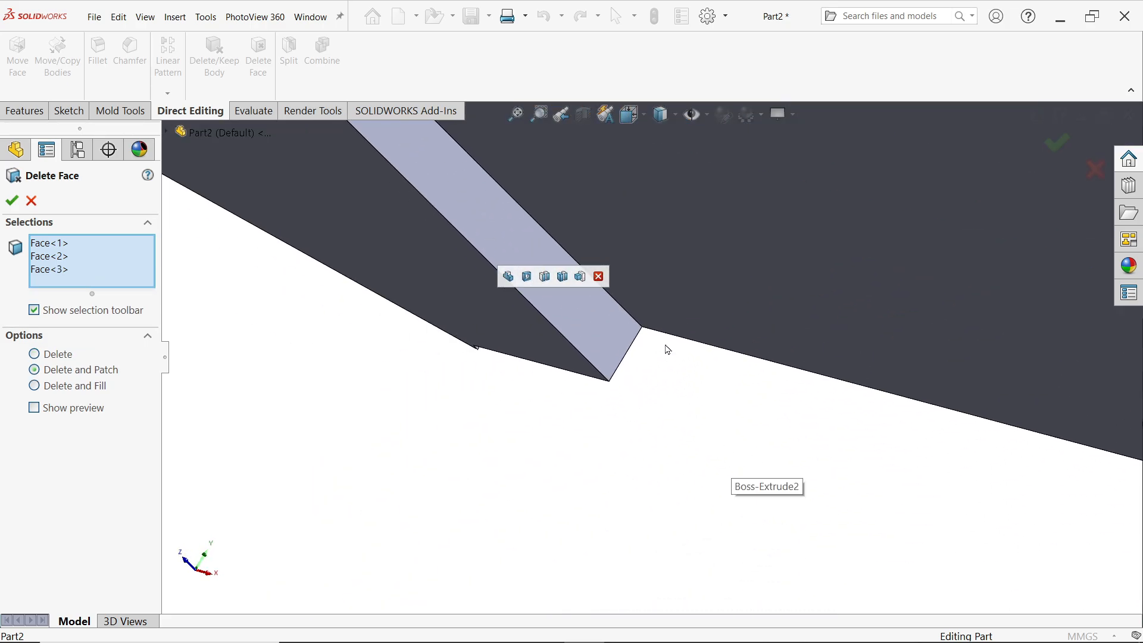
middle_click_drag(682, 380, 602, 253)
scroll(785, 469, "down", 1)
scroll(784, 468, "up", 2)
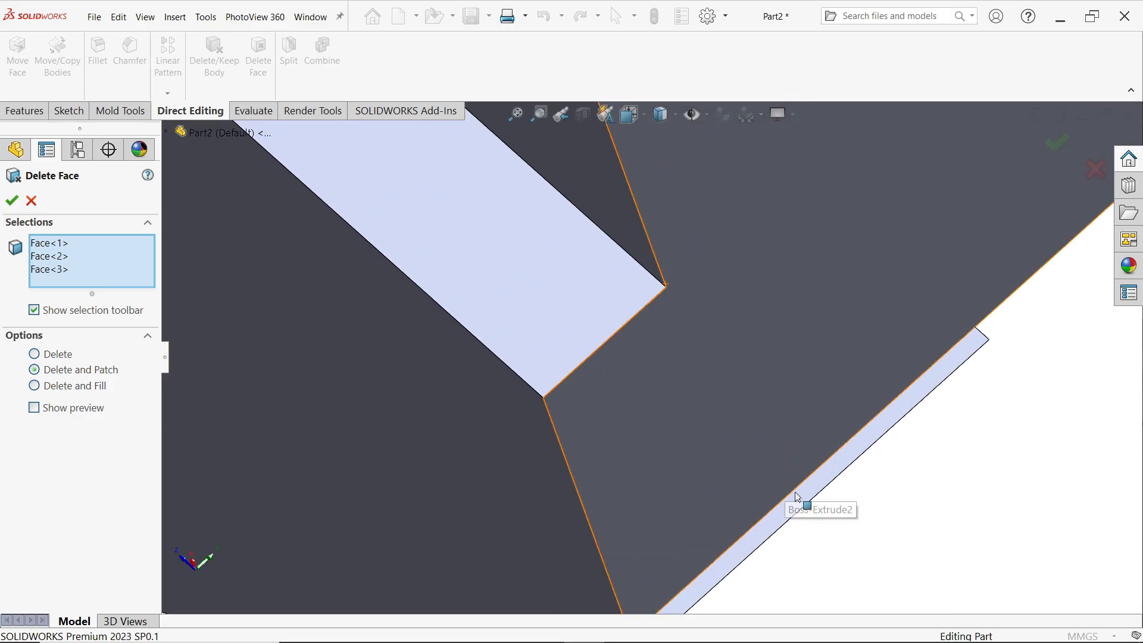
left_click(801, 498)
scroll(814, 490, "up", 2)
middle_click_drag(814, 490, 706, 373)
scroll(719, 365, "down", 5)
scroll(719, 365, "down", 1)
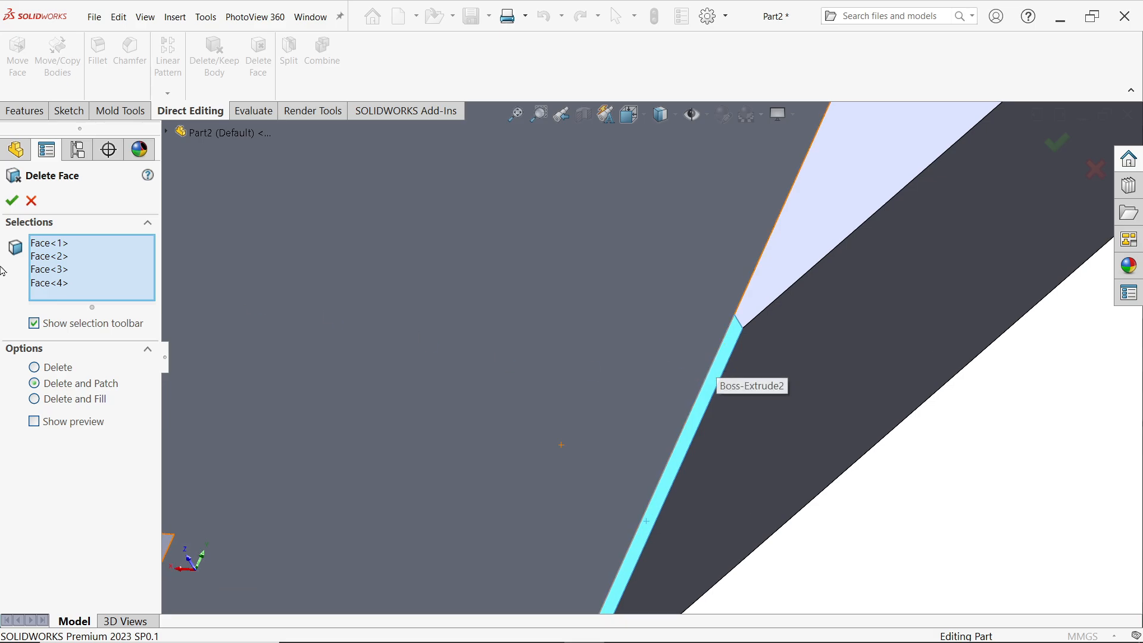
left_click(17, 201)
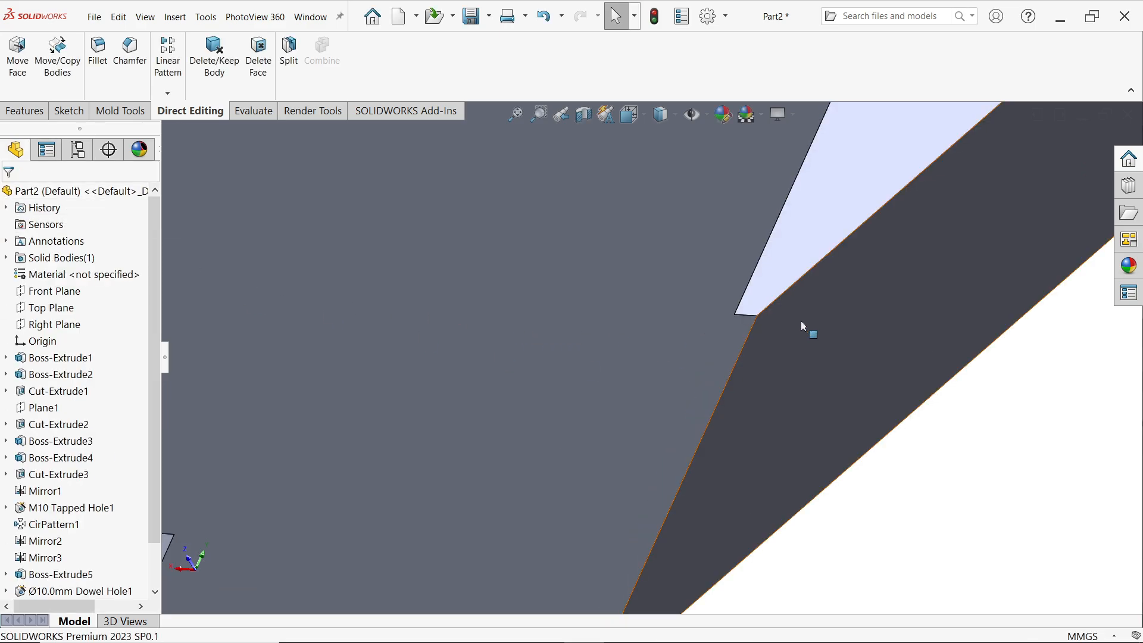
- Start a Hole Wizard counterbore hole using the ISO standard and the Hex Bolt Grade C ISO 4016 type
scroll(725, 363, "up", 5)
middle_click_drag(699, 367, 643, 419)
scroll(779, 238, "up", 4)
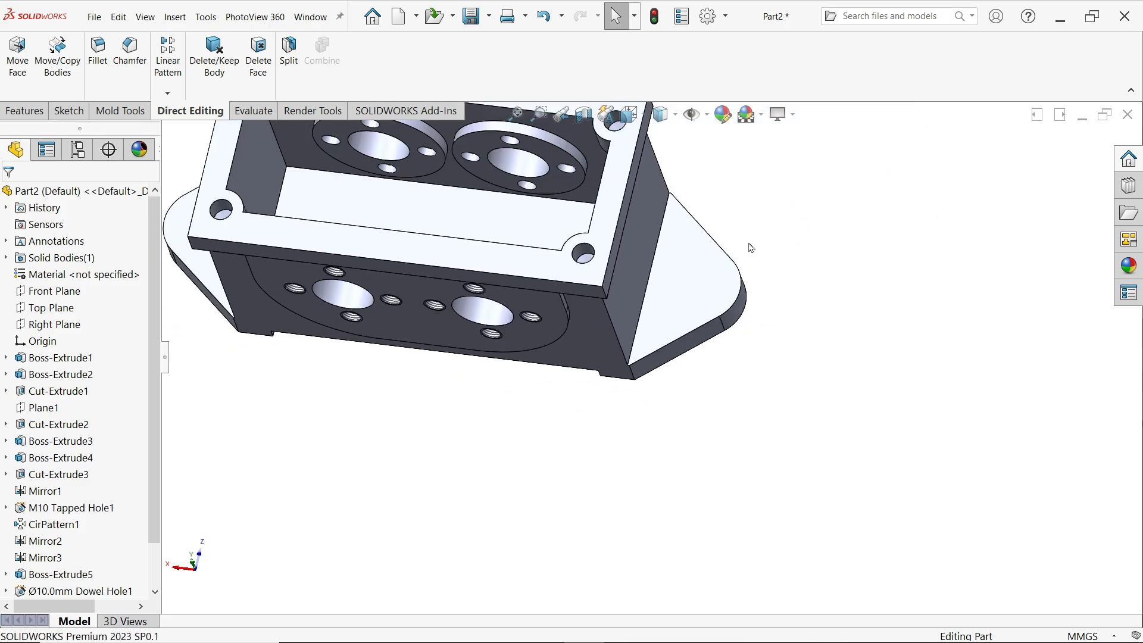
left_click(48, 116)
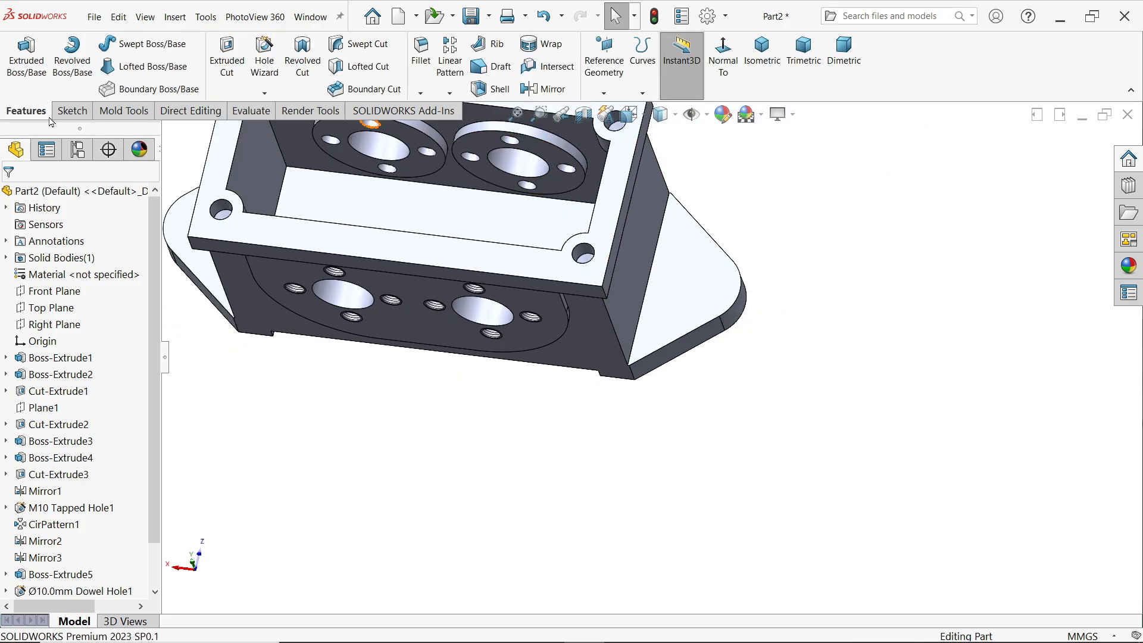
left_click(268, 65)
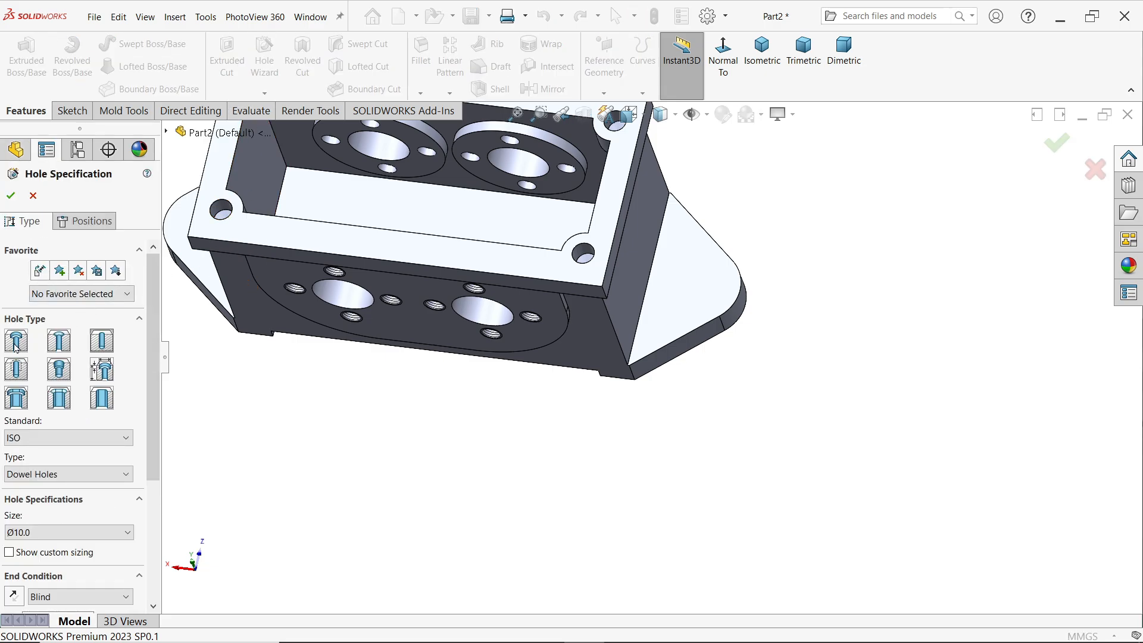
left_click(16, 342)
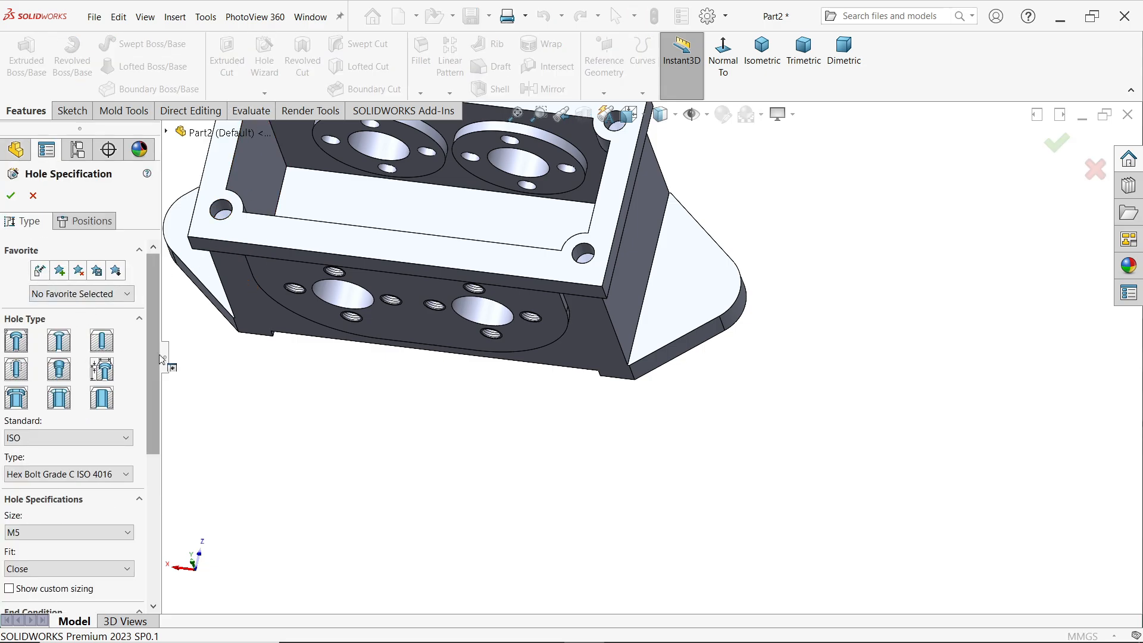
scroll(116, 358, "down", 4)
left_click(100, 322)
left_click(100, 322)
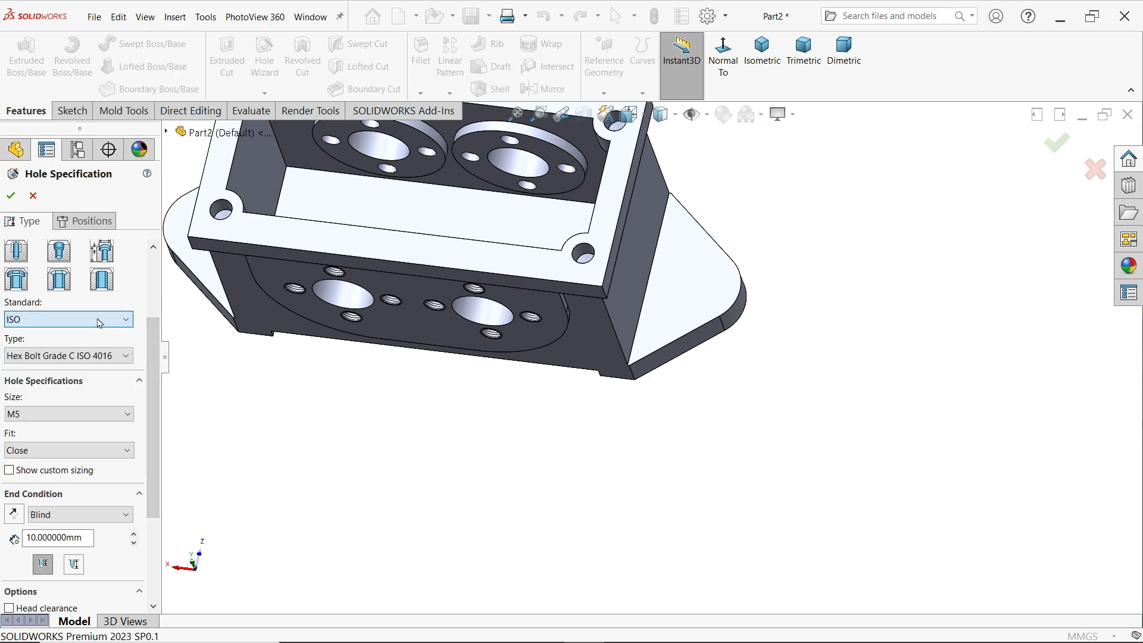
left_click(100, 362)
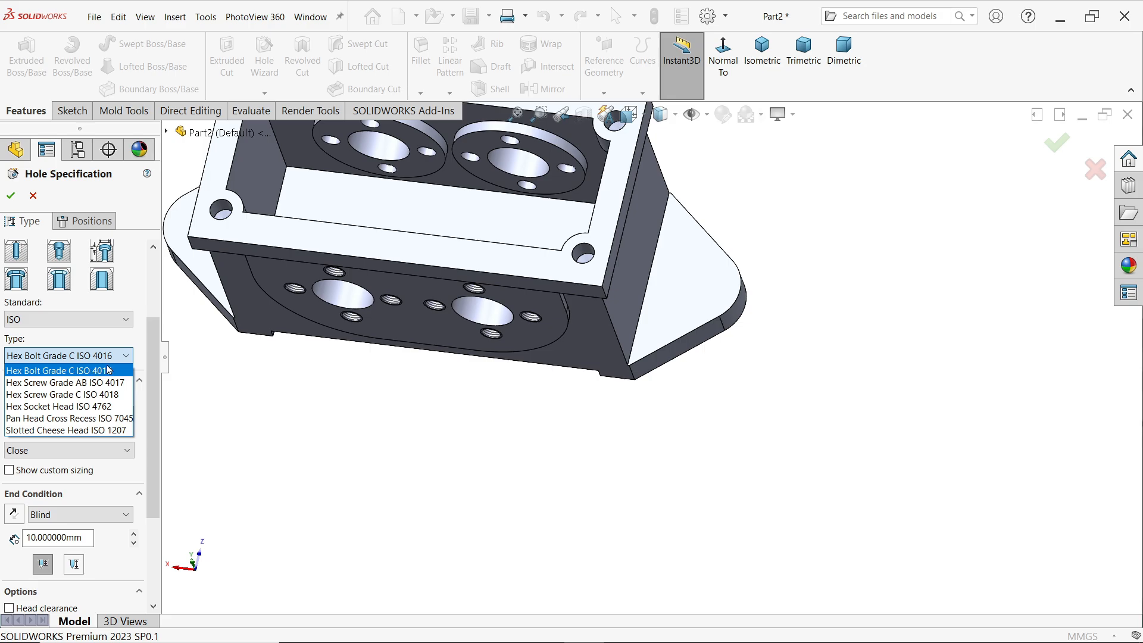
left_click(126, 362)
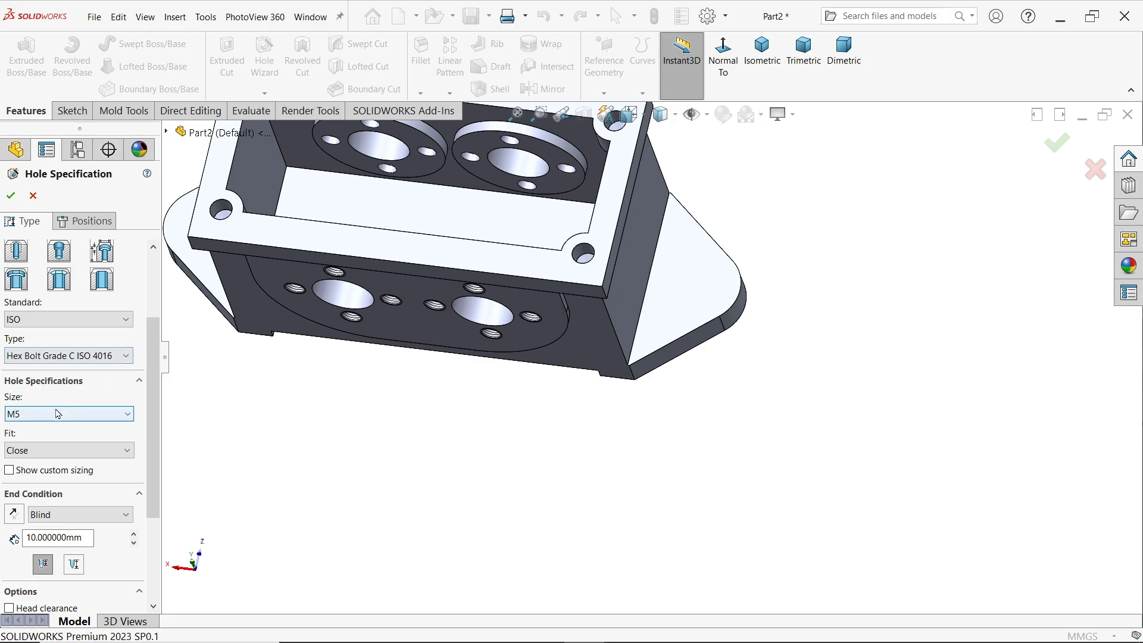
- Set the counterbore hole's size to M16 with a Normal fit
left_click(127, 413)
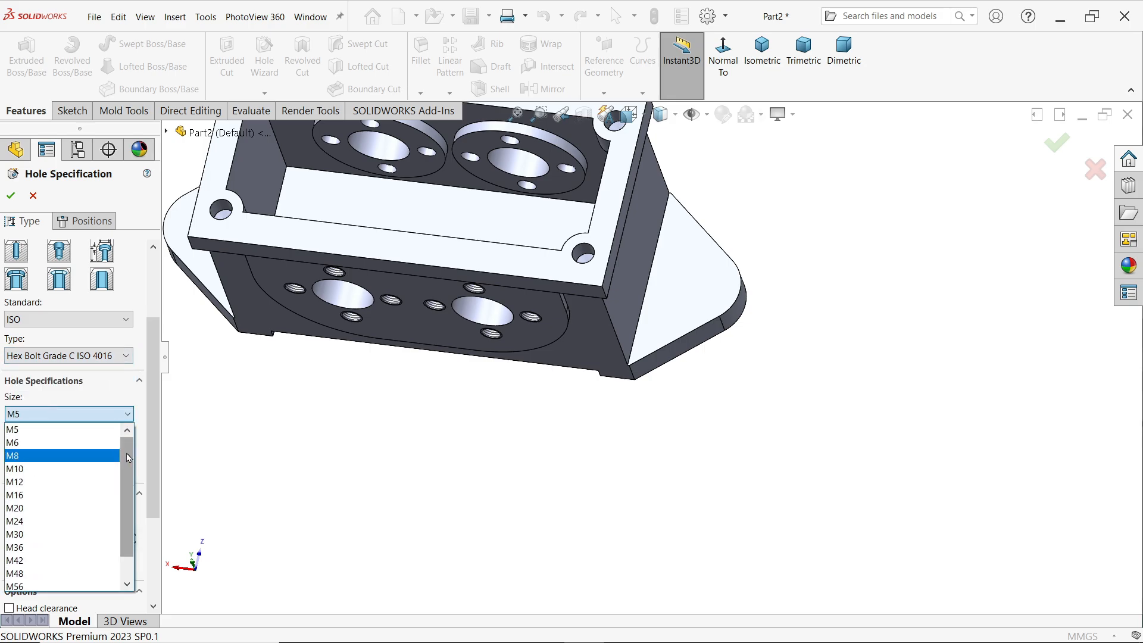
left_click(22, 499)
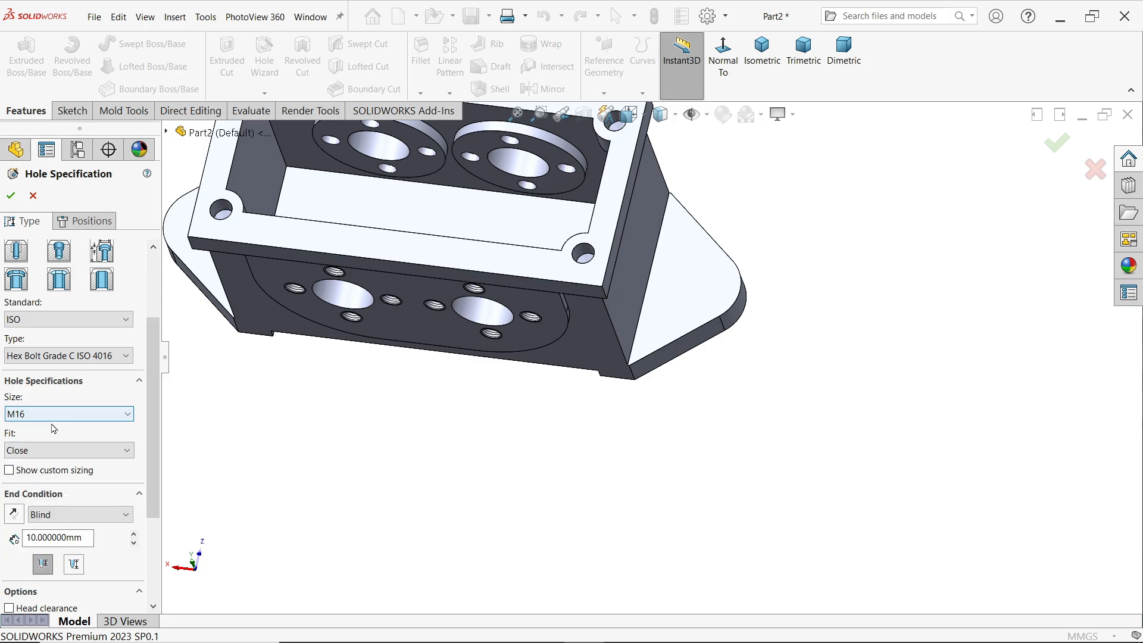
left_click(47, 450)
left_click(41, 480)
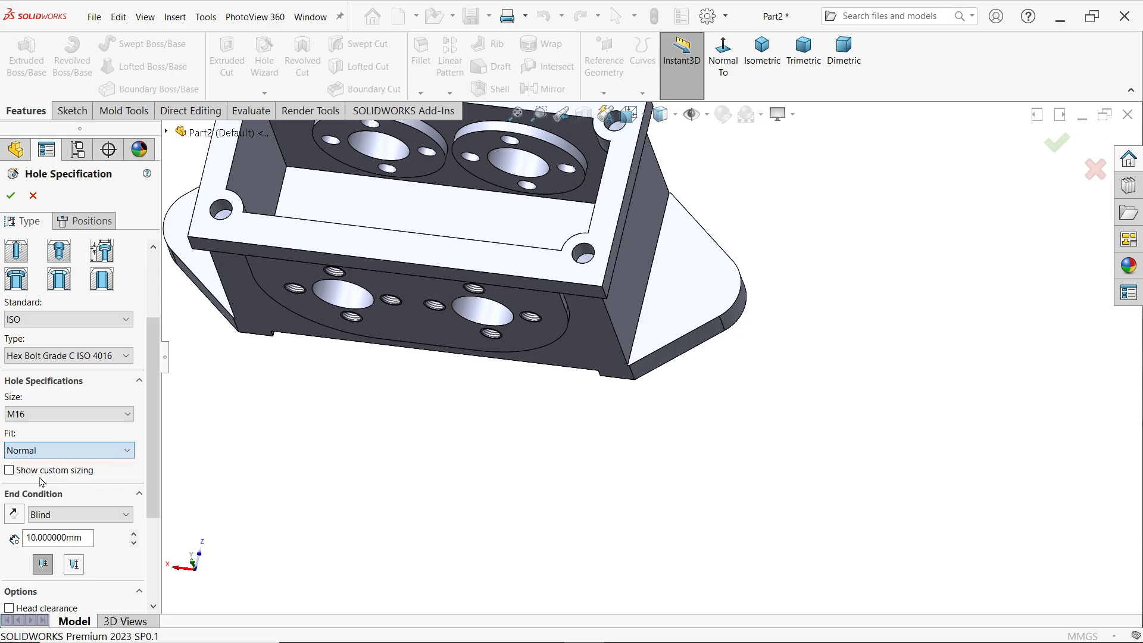
- Customize the hole to 16 mm diameter with a 28 mm counterbore 4 mm deep, and set its end condition to Through All
left_click(38, 471)
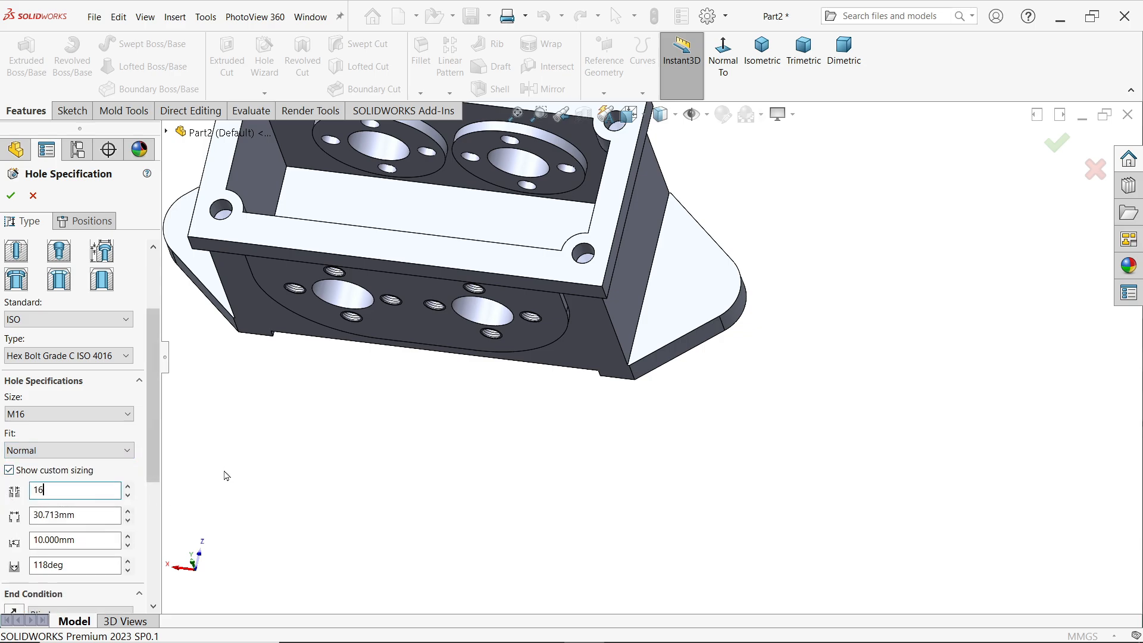
type("16")
key("Return")
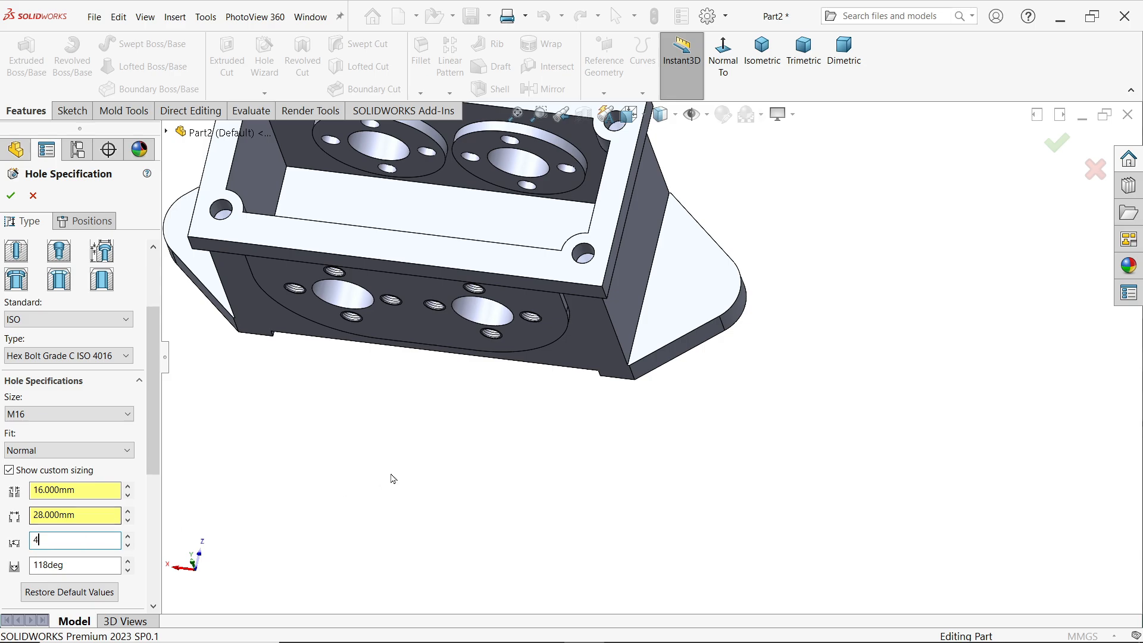
key("Return")
scroll(81, 557, "down", 3)
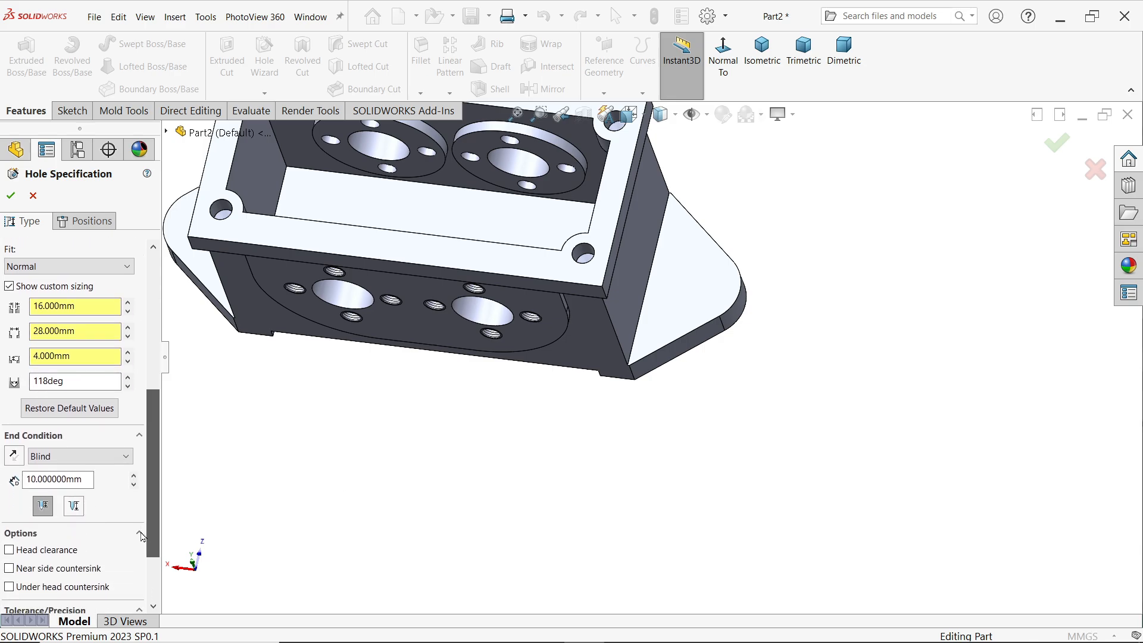
left_click(66, 449)
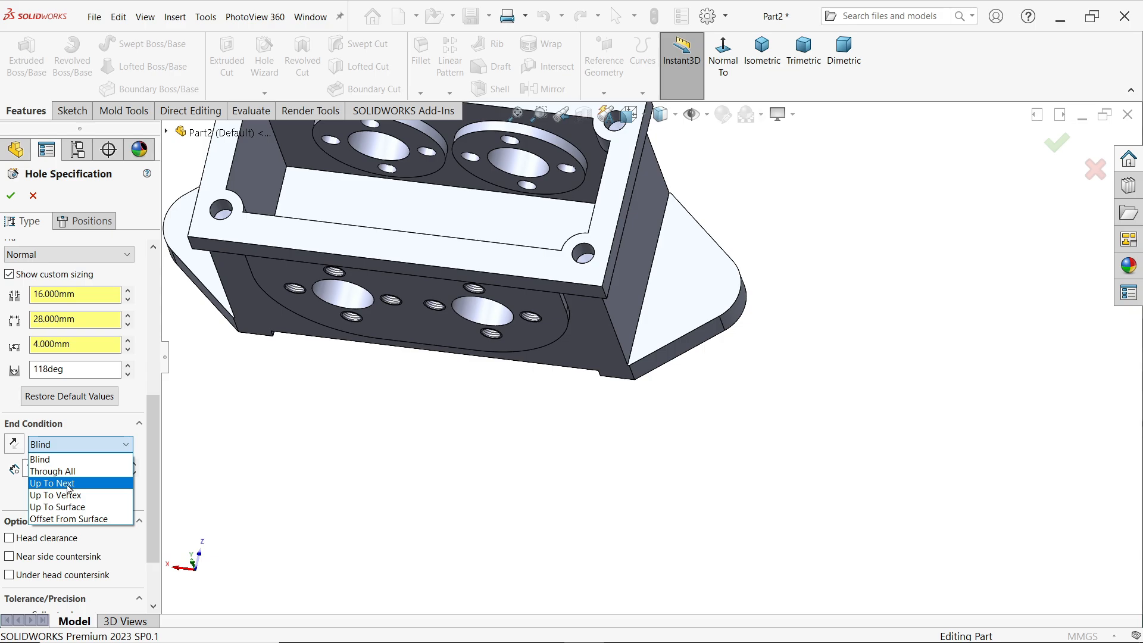
left_click(68, 472)
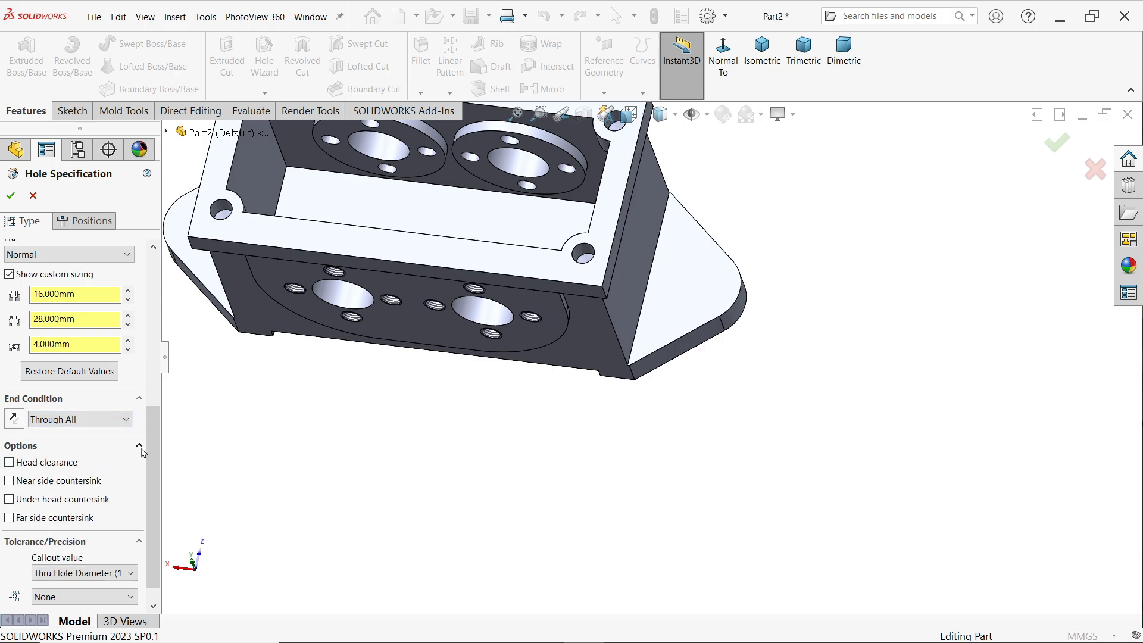
- Place a counterbore hole on the lug's upper face at the centre of the +X lug's rounded tip
left_click_drag(145, 452, 161, 351)
left_click(84, 221)
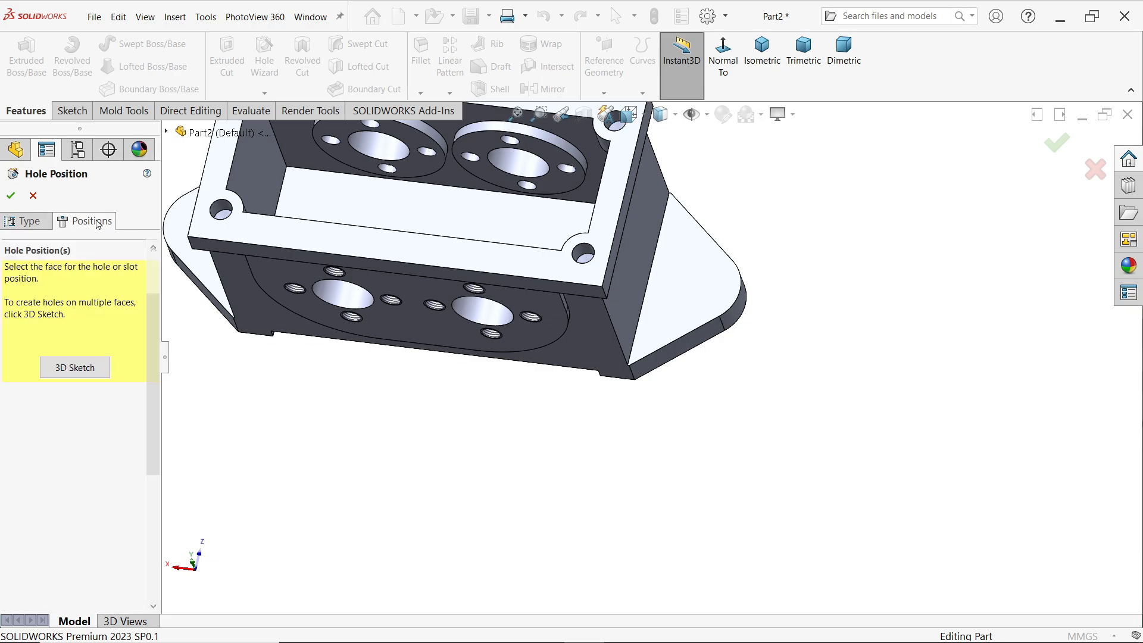
left_click(536, 331)
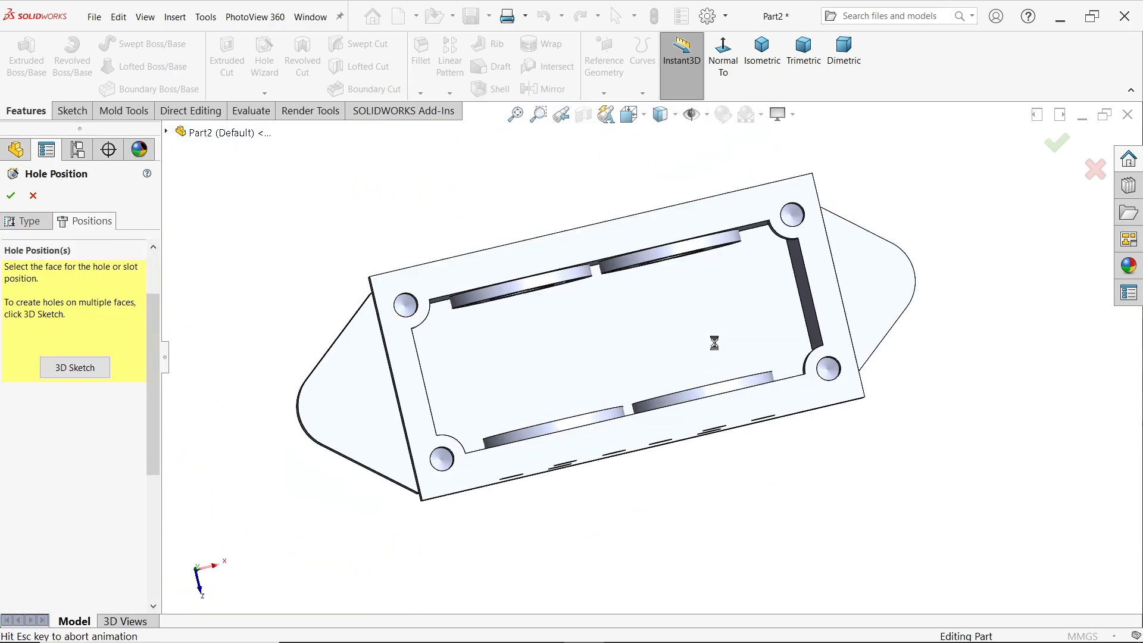
scroll(914, 375, "down", 3)
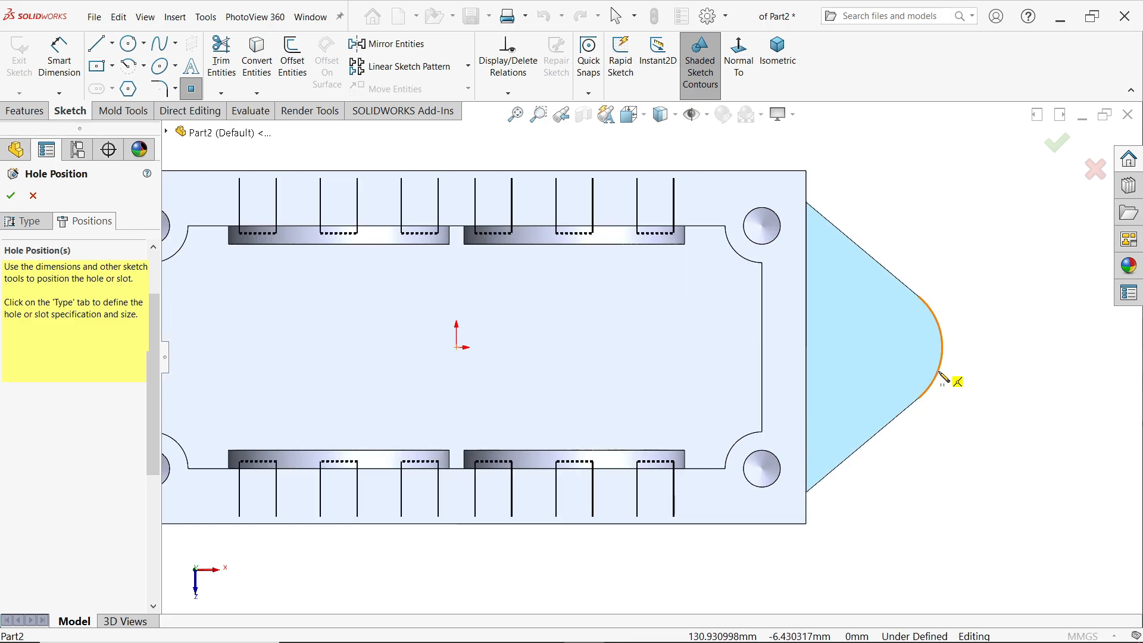
left_click(876, 348)
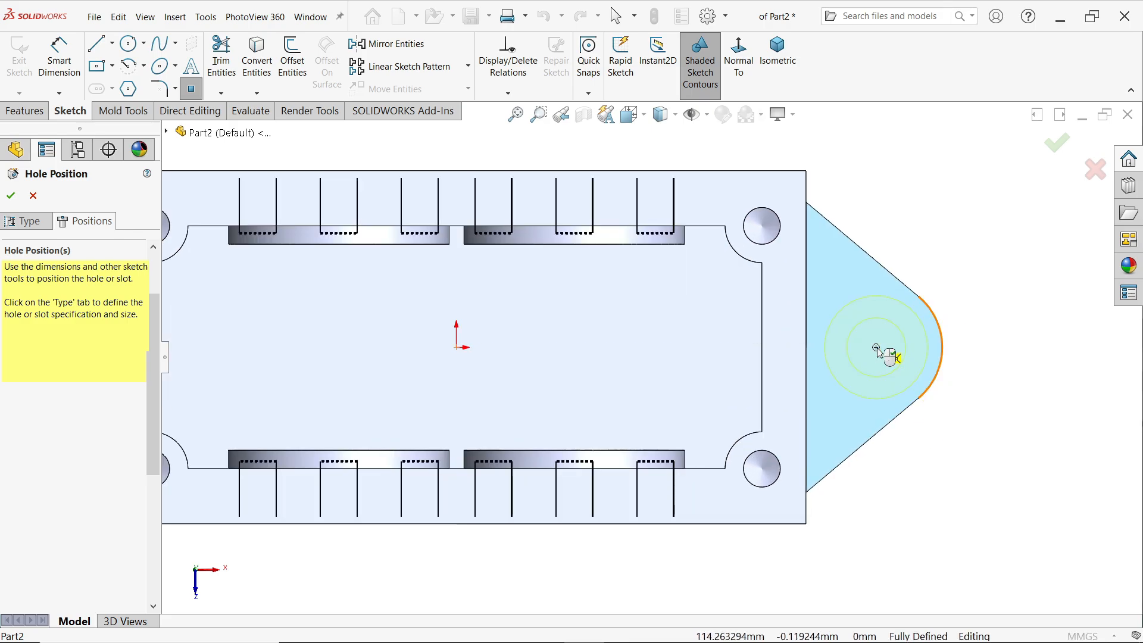
- Place the second counterbore hole at the centre of the -X lug's rounded tip
scroll(679, 393, "up", 3)
scroll(256, 307, "down", 3)
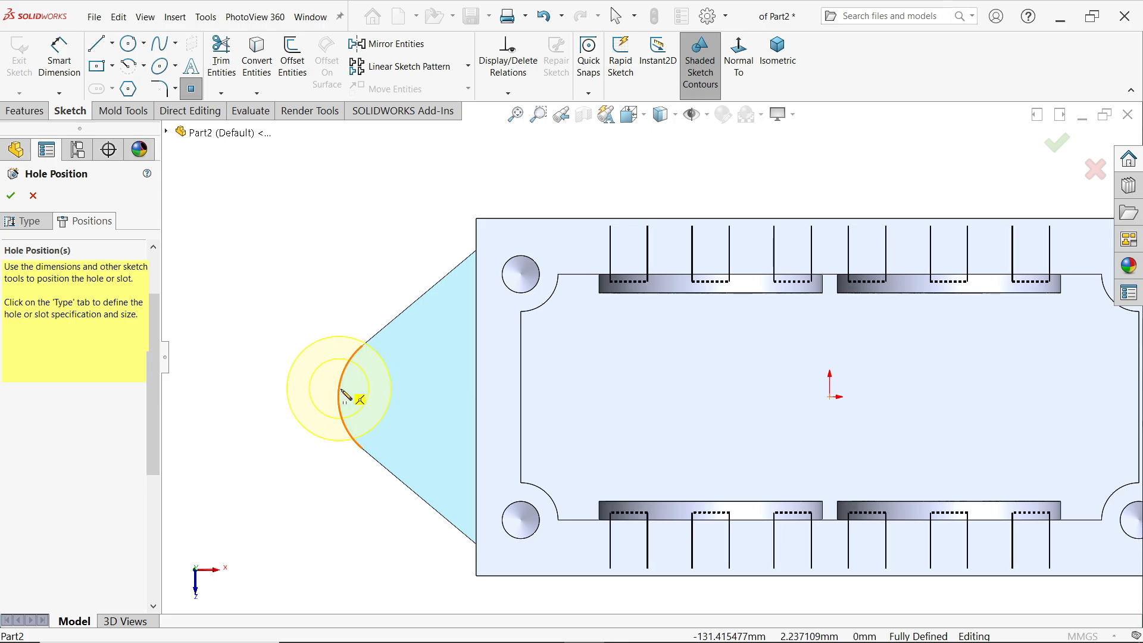
left_click(405, 397)
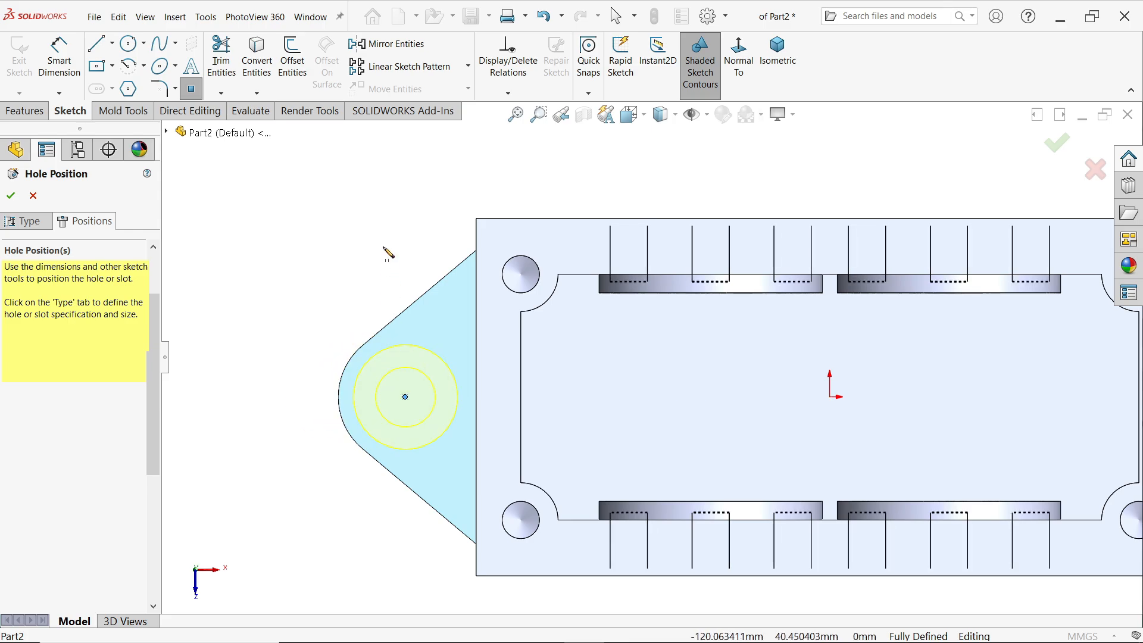
- Add a driven dimension between the two lug hole centres and finish the counterbore holes
left_click(59, 60)
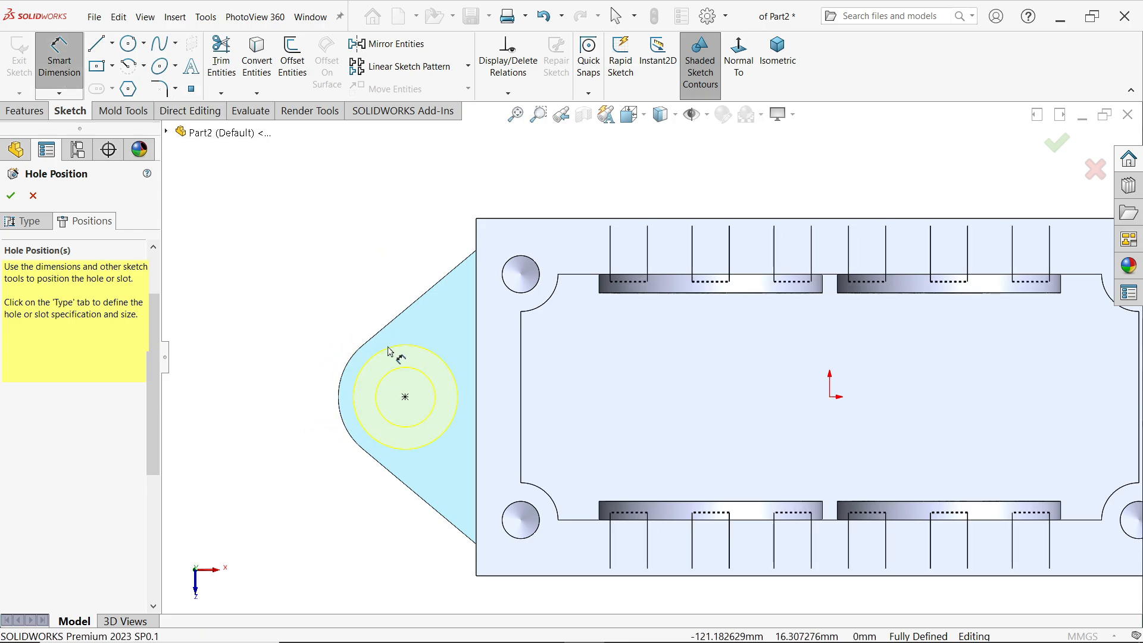
left_click(406, 397)
scroll(596, 381, "up", 3)
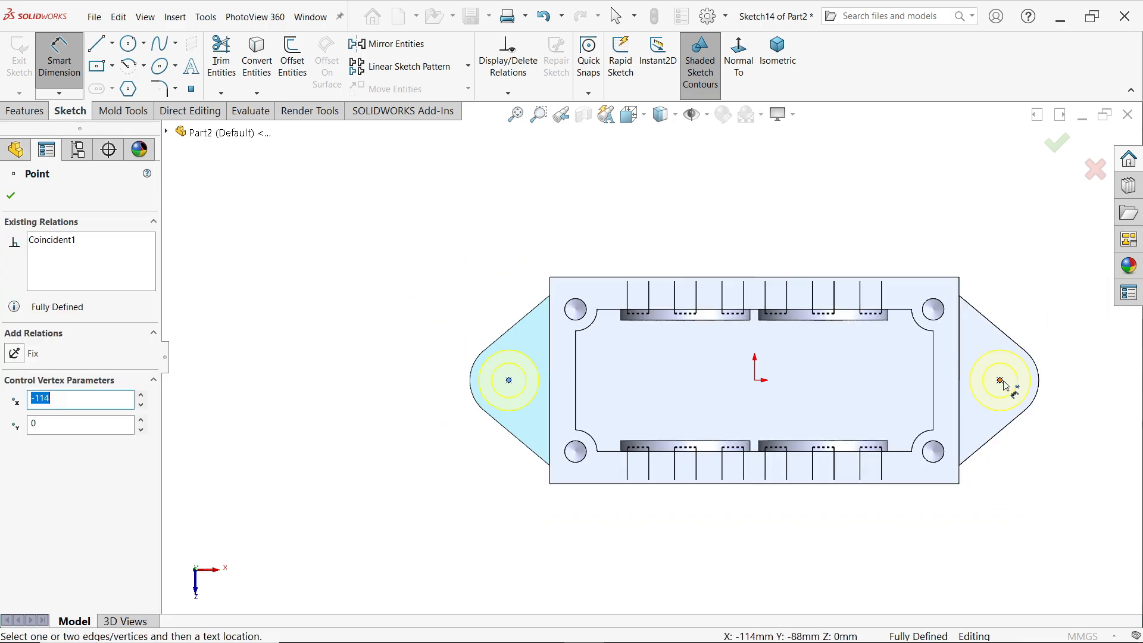
left_click(1001, 381)
left_click(760, 231)
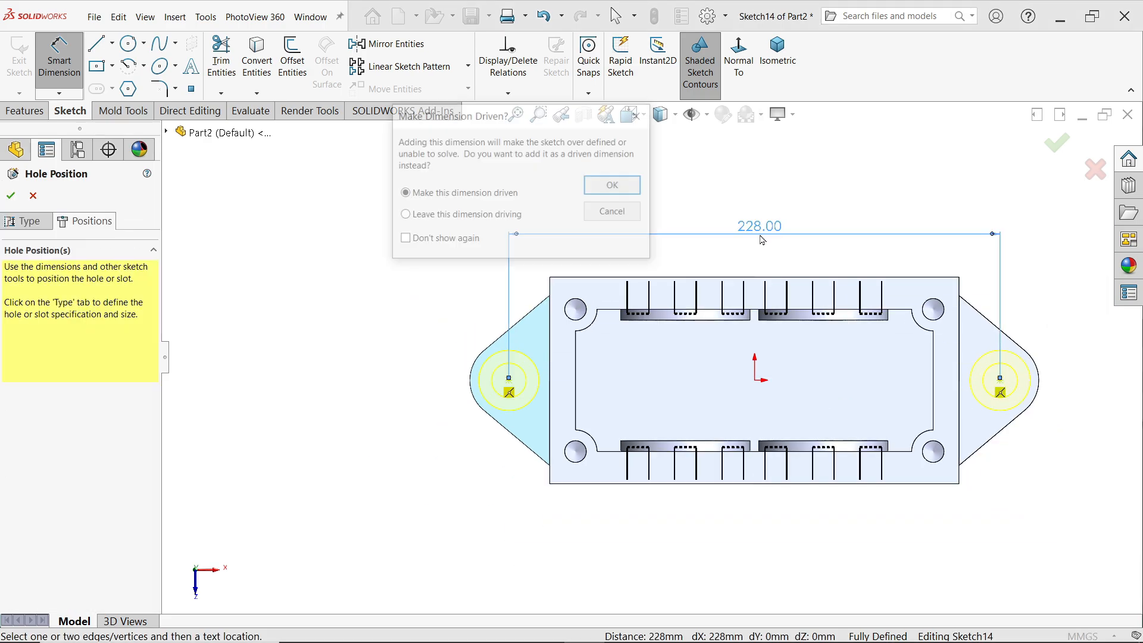
left_click(614, 185)
left_click(777, 54)
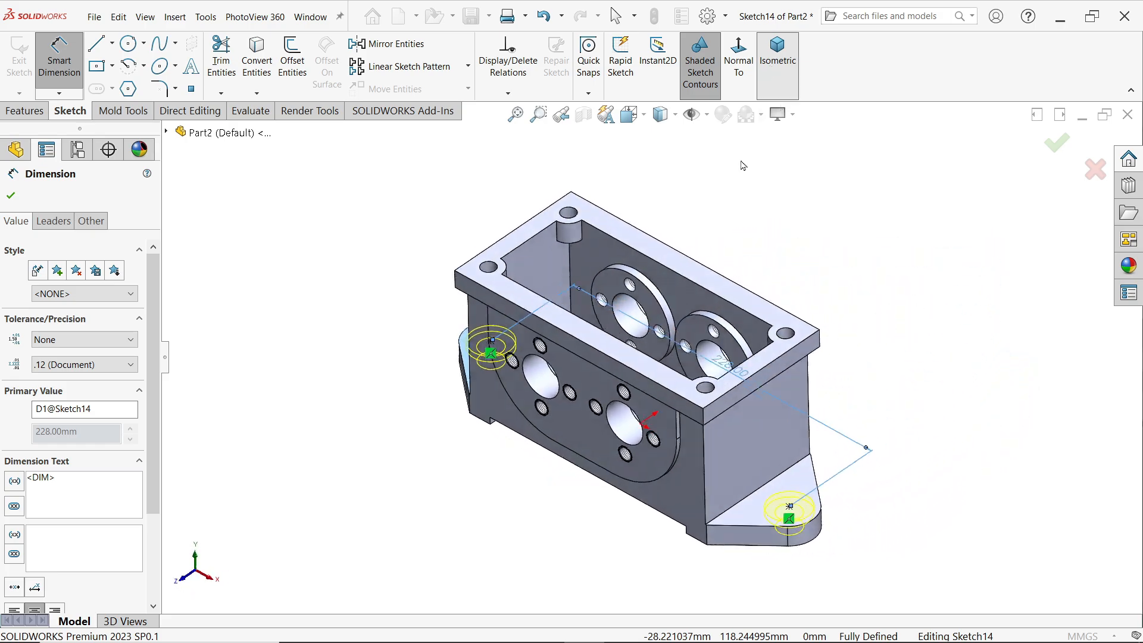
left_click(11, 195)
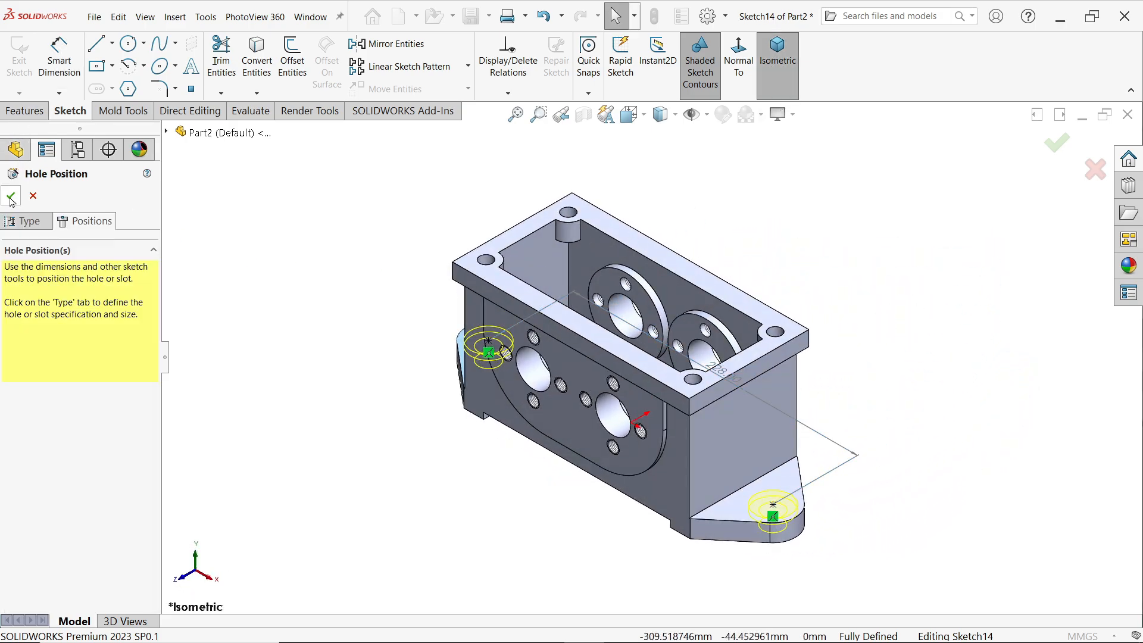
left_click(11, 195)
scroll(764, 519, "down", 5)
middle_click_drag(764, 519, 849, 450)
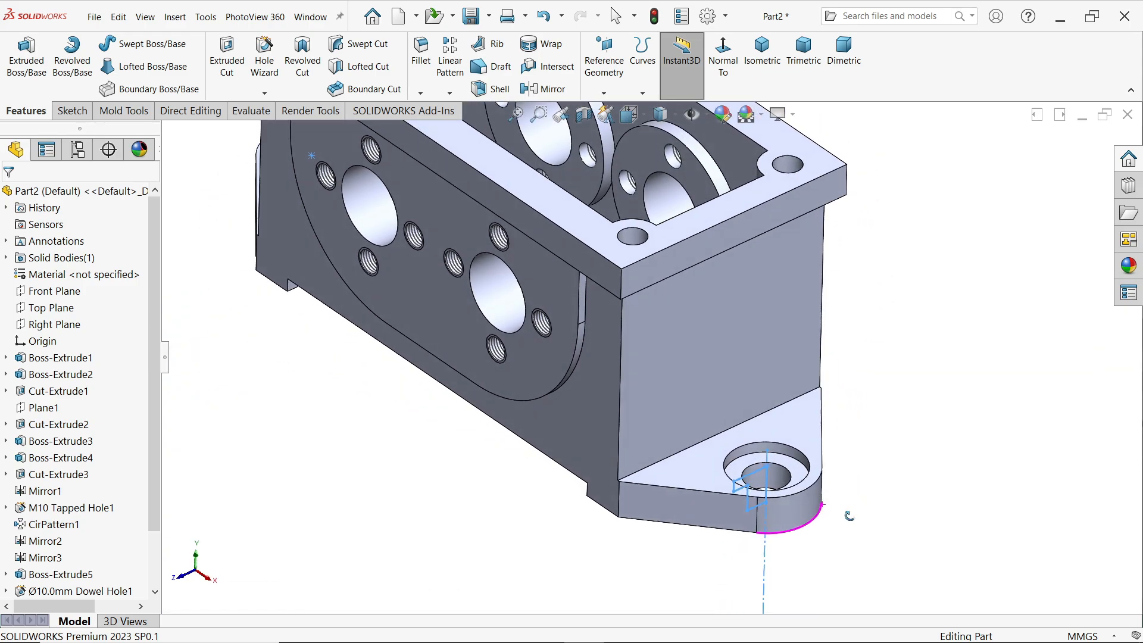
- Consult the EXERCISE 197.1 drawing image, and start a fillet on the top flange's four outer vertical corner edges
left_click(802, 57)
key("alt+Tab")
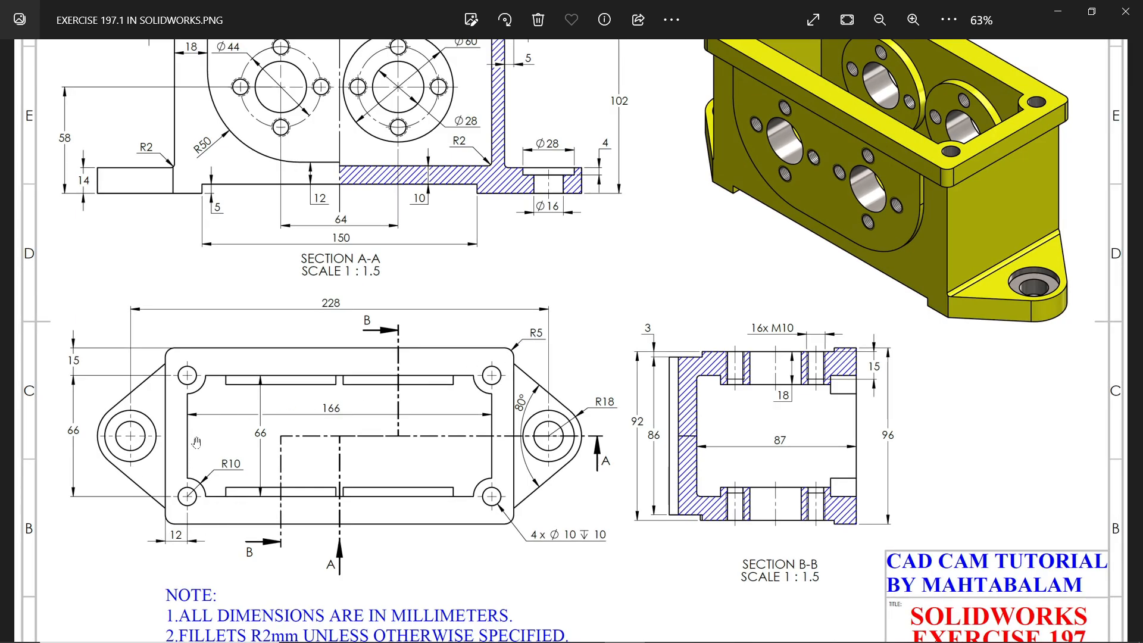
left_click_drag(525, 315, 534, 470)
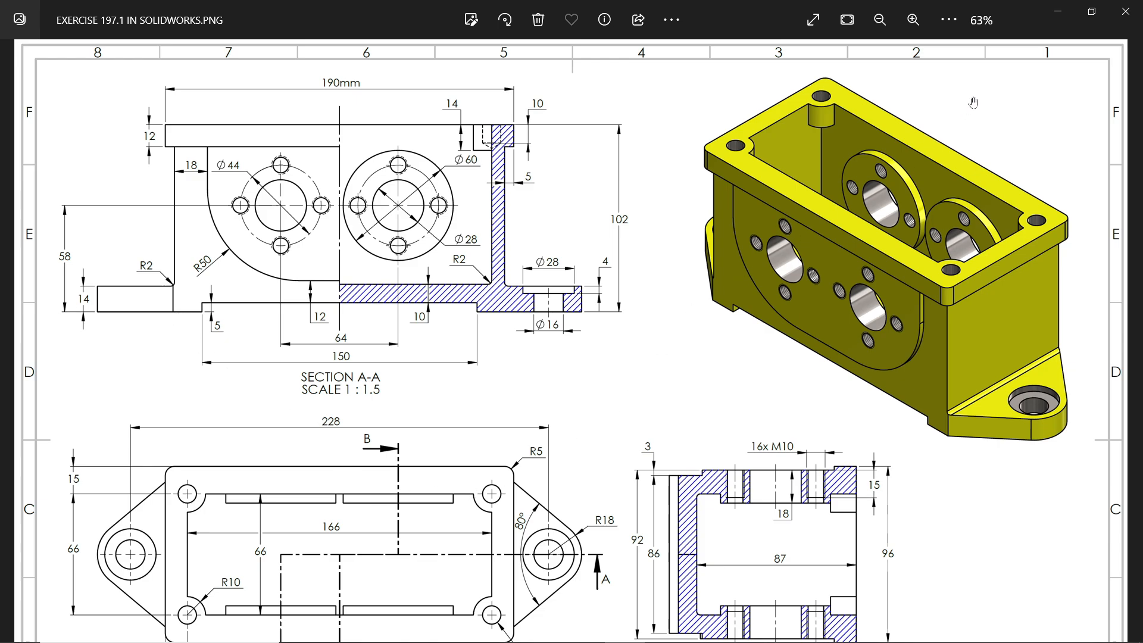
left_click(1058, 13)
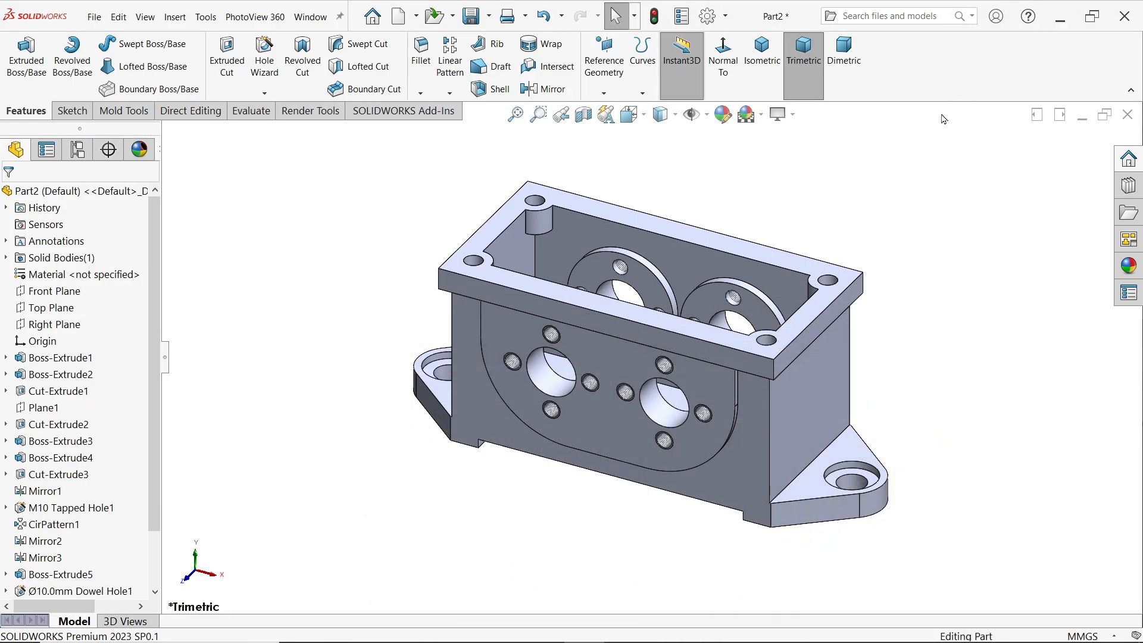
scroll(802, 356, "down", 5)
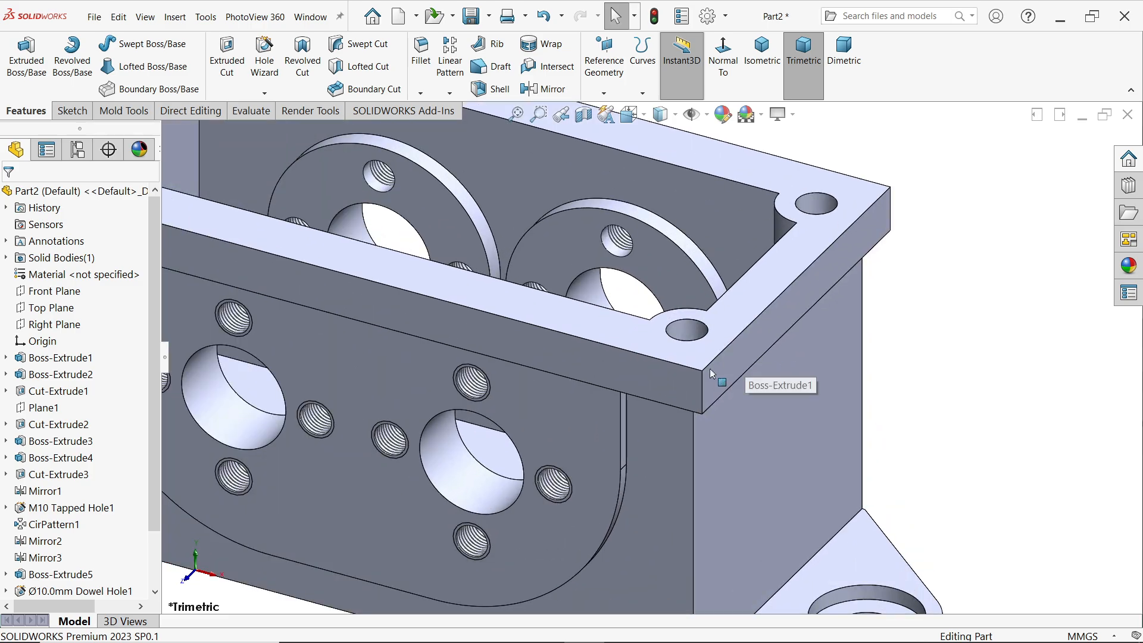
left_click(420, 60)
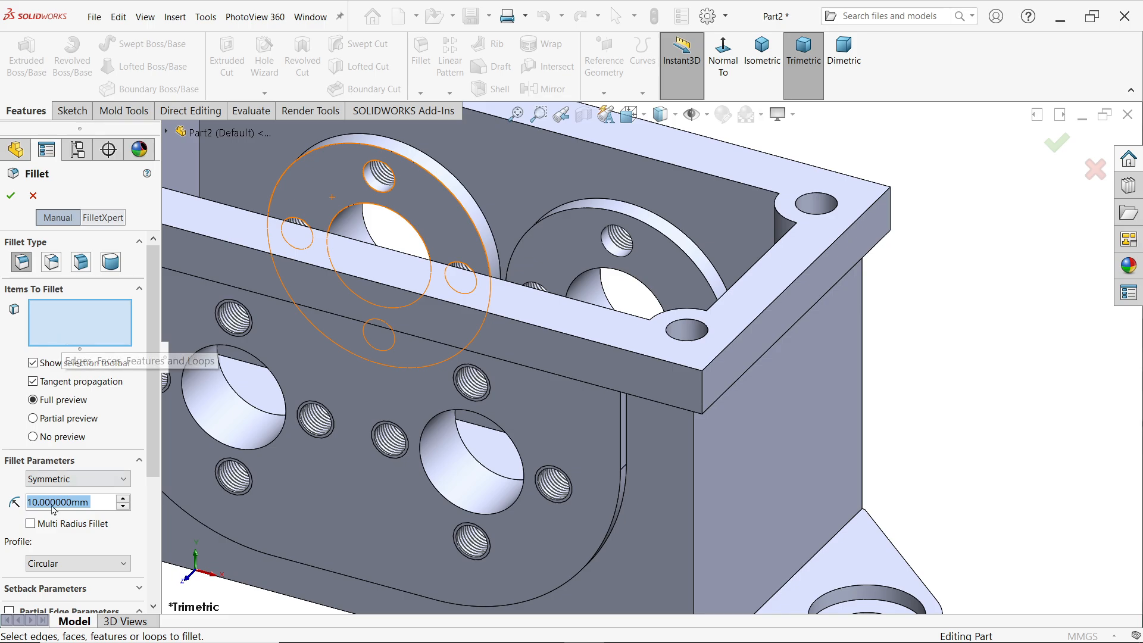
left_click(703, 390)
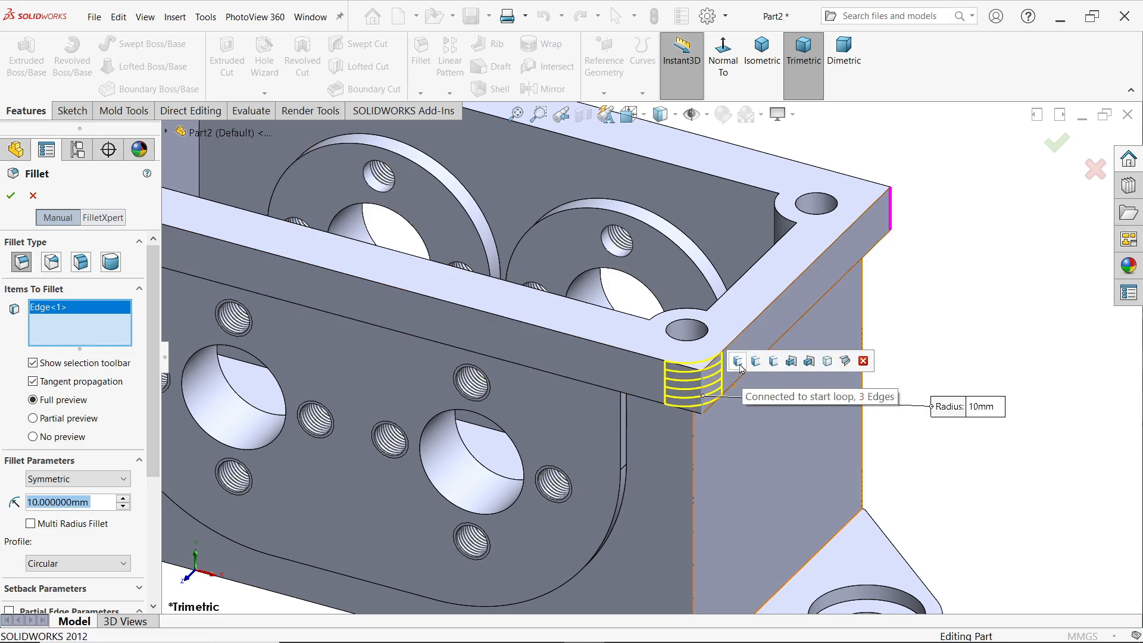
left_click(738, 362)
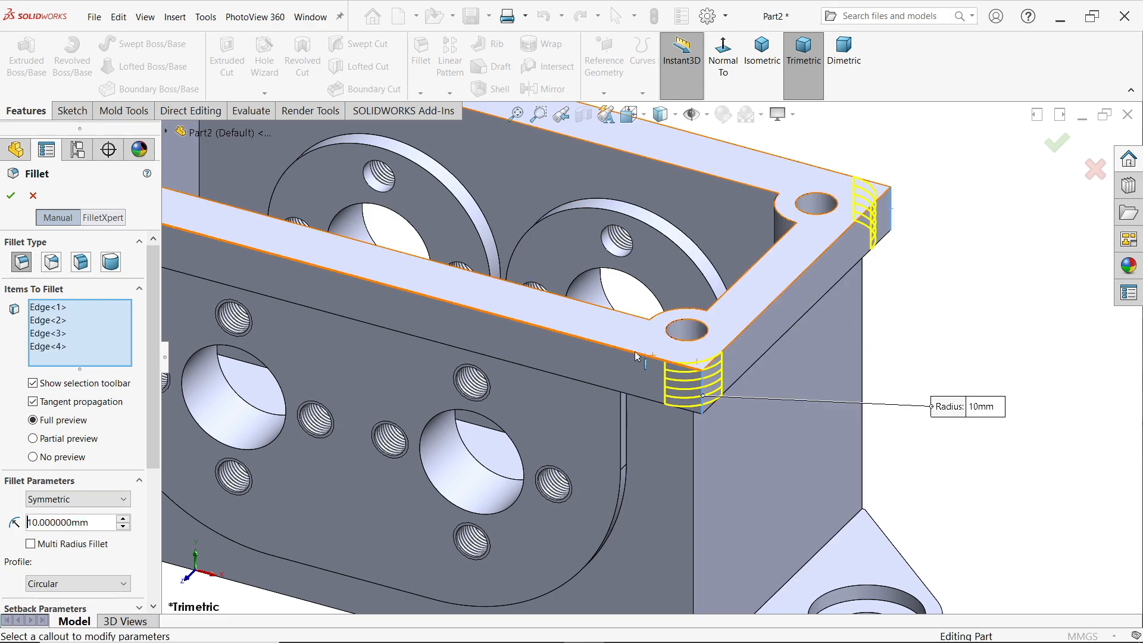
- Set the flange corner fillet radius to 5 mm and apply it
scroll(738, 365, "up", 5)
scroll(735, 339, "down", 4)
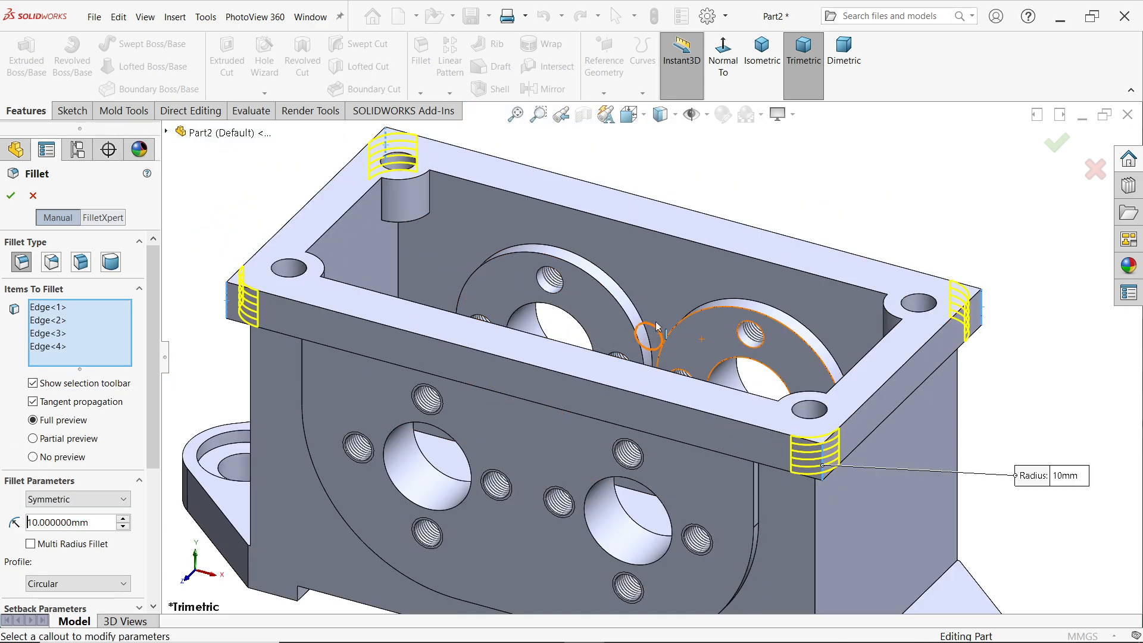
left_click(67, 506)
left_click(67, 505)
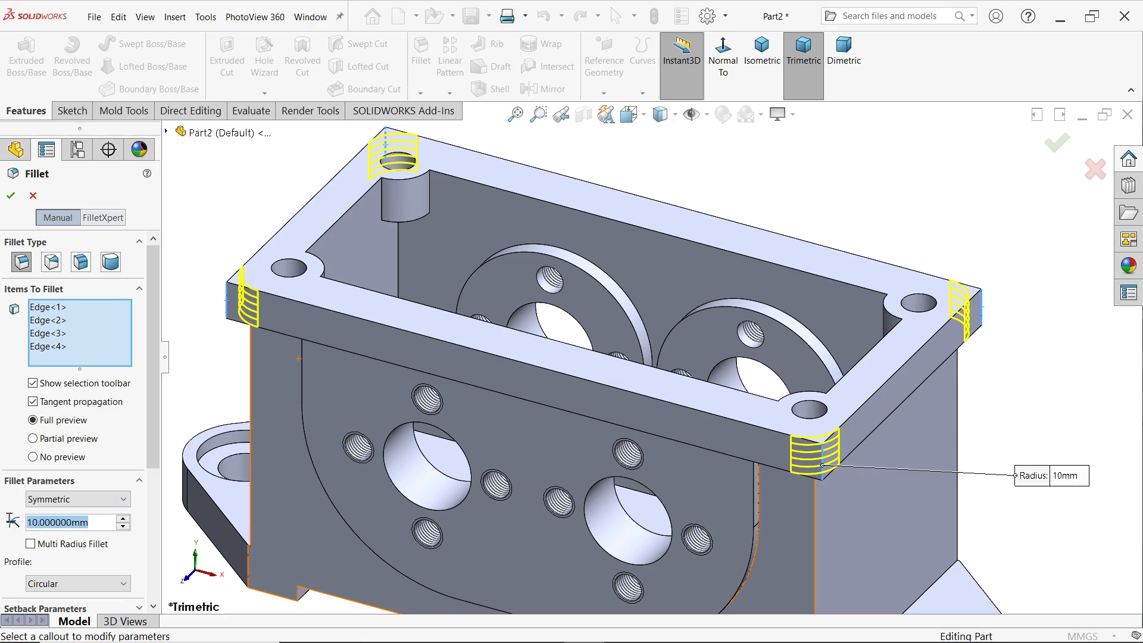
type("5")
key("Return")
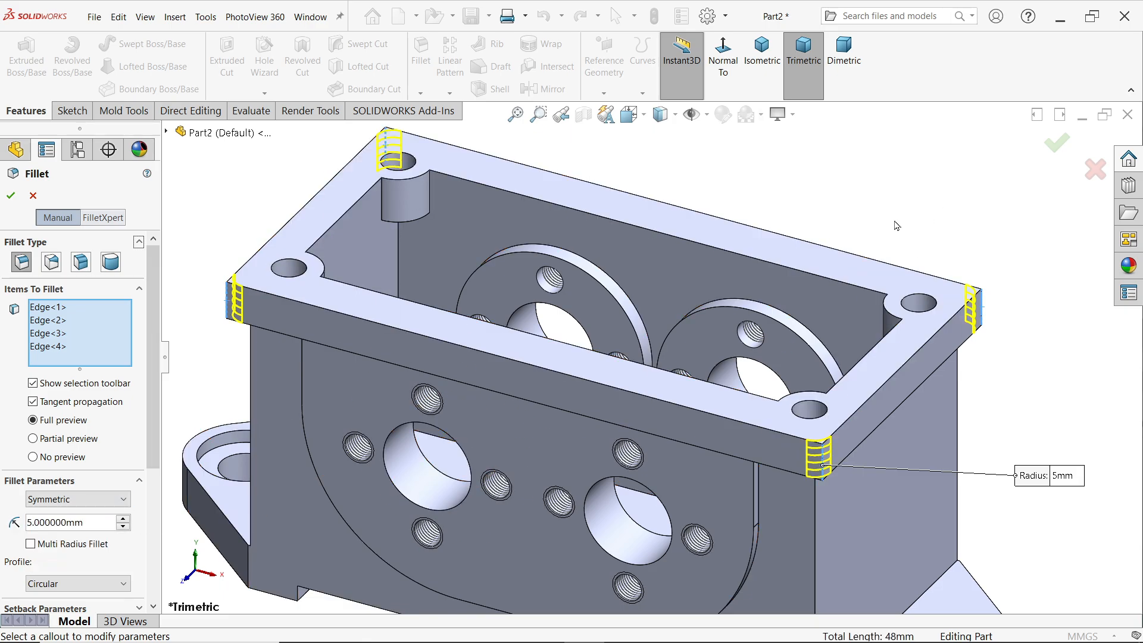
key("Return")
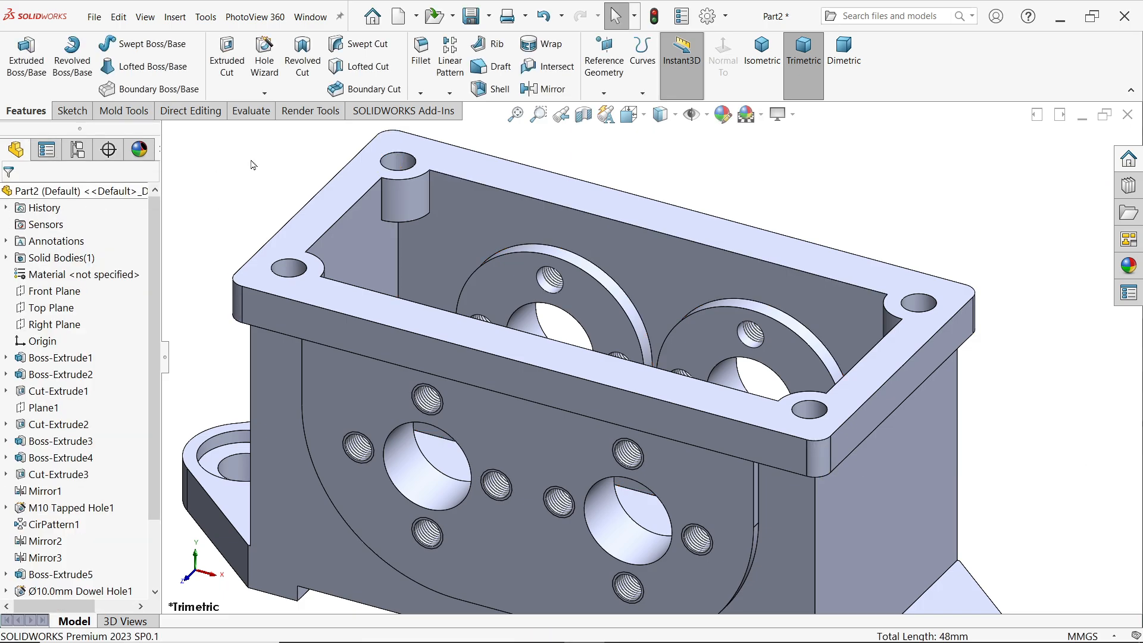
- Start a new 2 mm fillet and include the housing's inner floor face
left_click(421, 59)
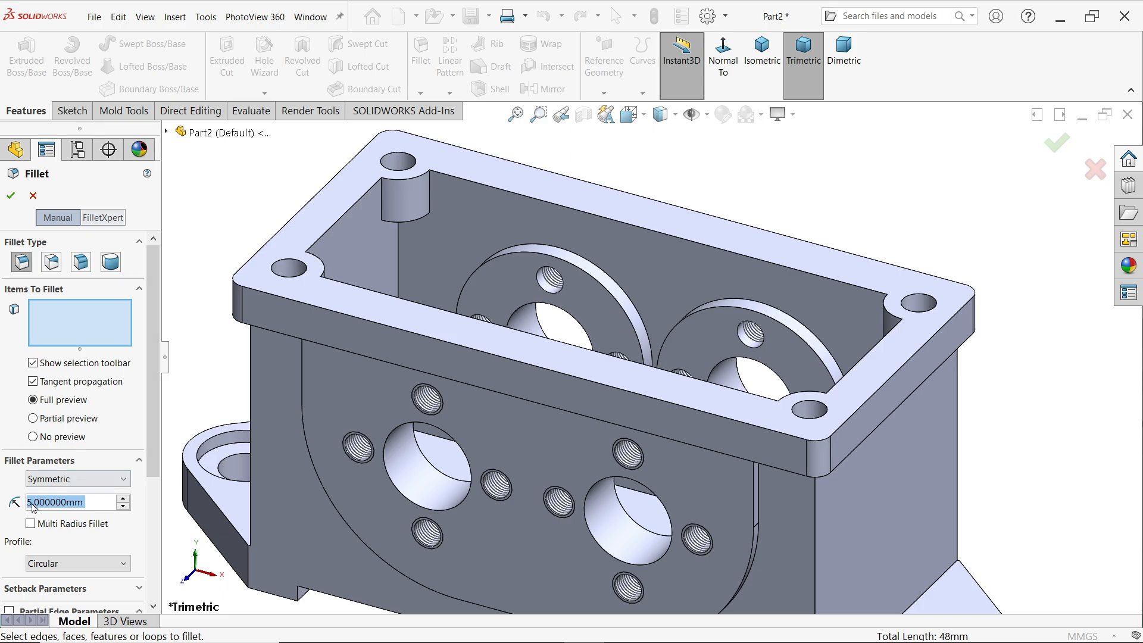
type("2")
key("Return")
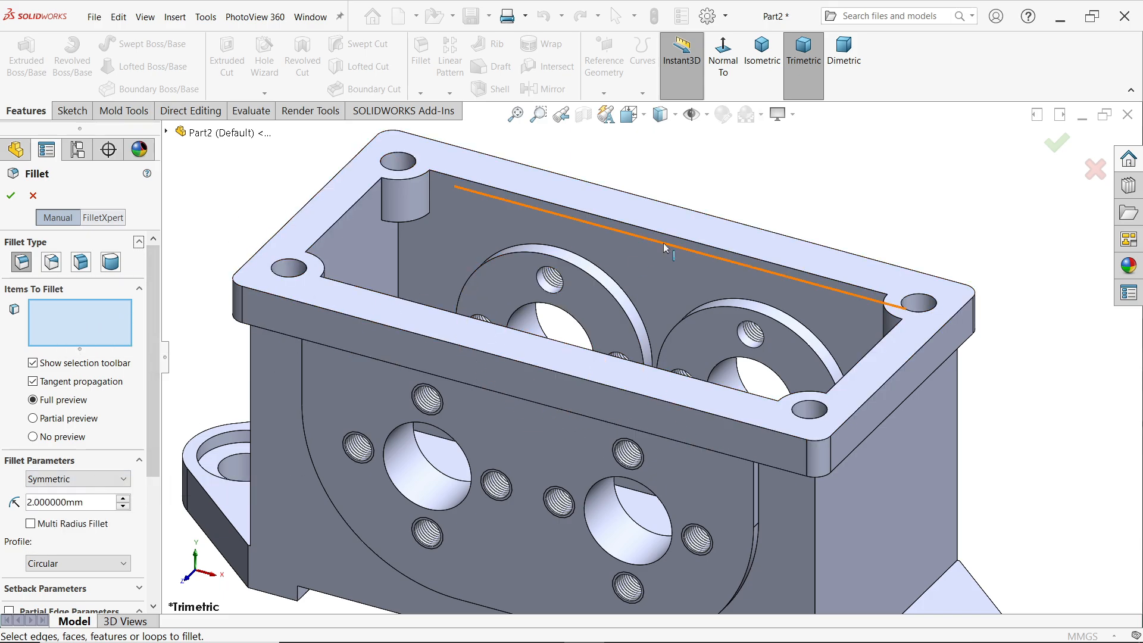
middle_click_drag(666, 248, 602, 415)
left_click(600, 412)
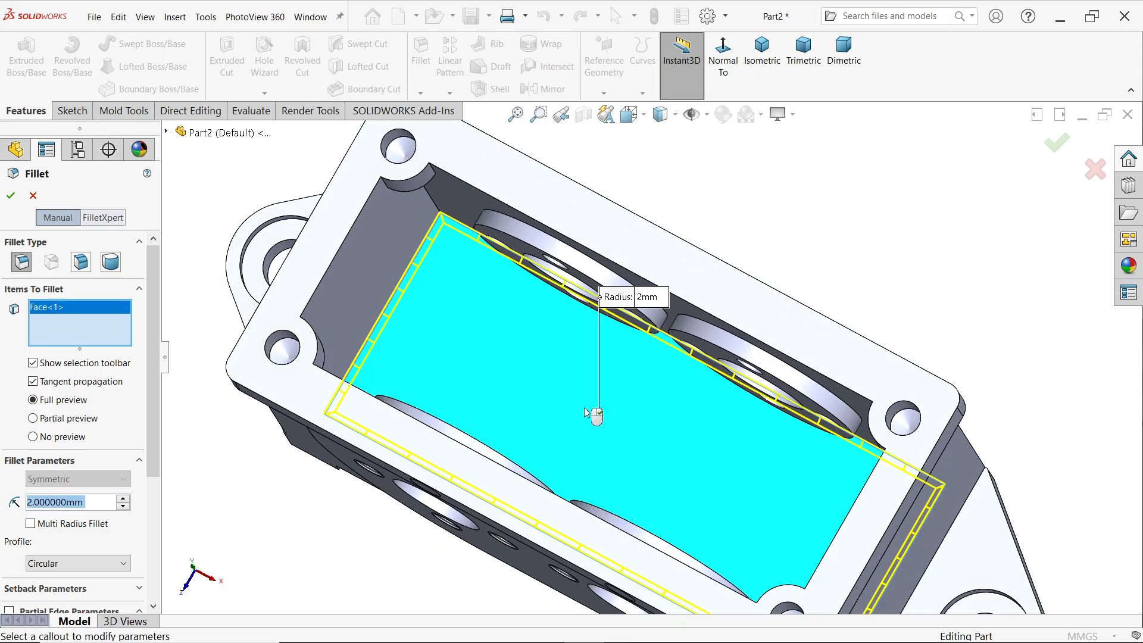
middle_click_drag(650, 456, 768, 488)
scroll(812, 536, "down", 5)
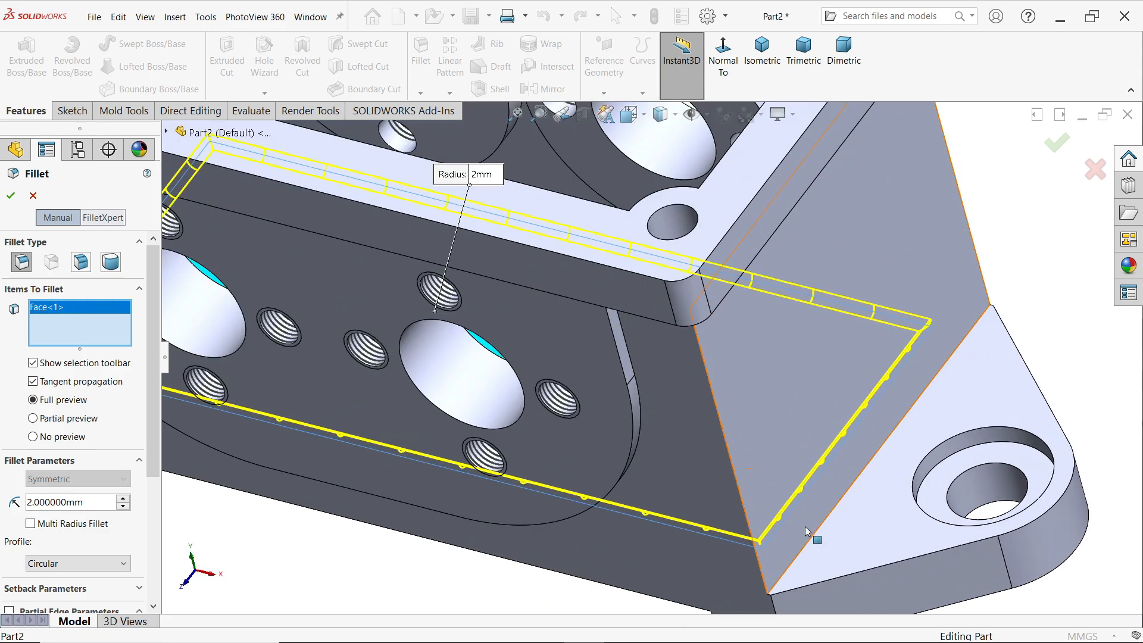
- Add the edges where both lugs' upper faces meet the end walls to the fillet and apply it
left_click(836, 516)
scroll(836, 515, "up", 4)
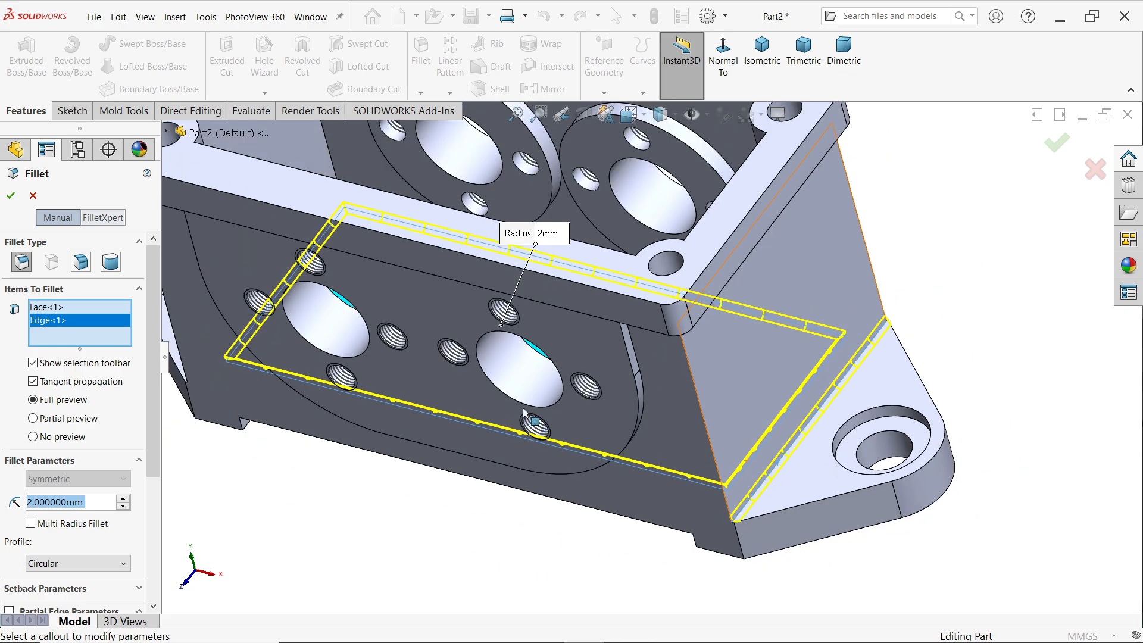
middle_click_drag(837, 516, 527, 398)
scroll(527, 397, "down", 3)
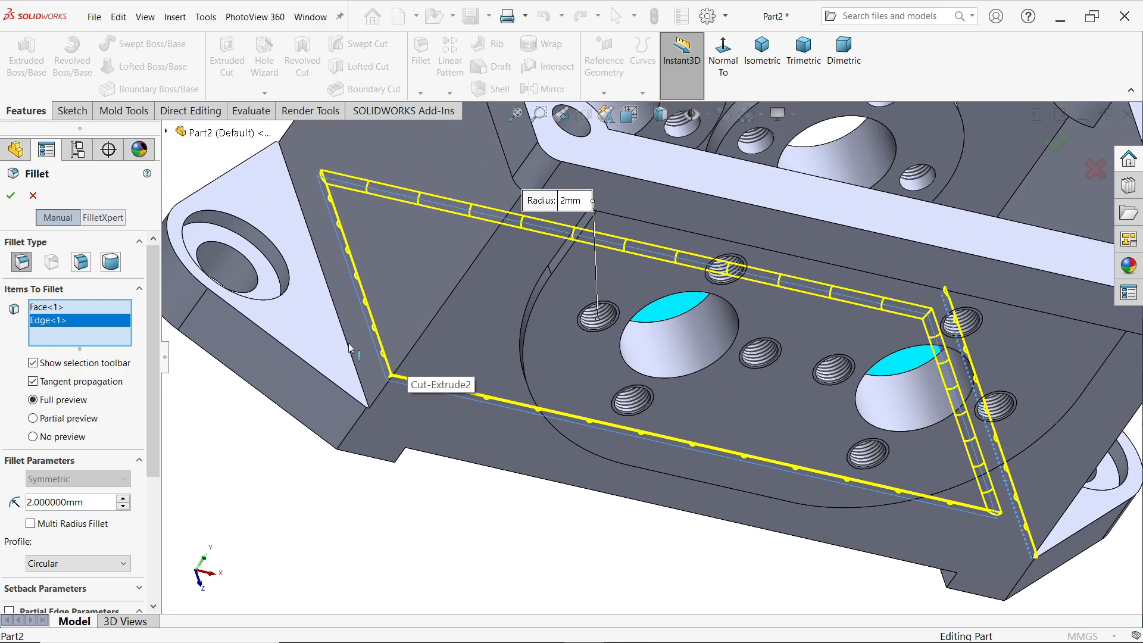
left_click(356, 369)
left_click(8, 198)
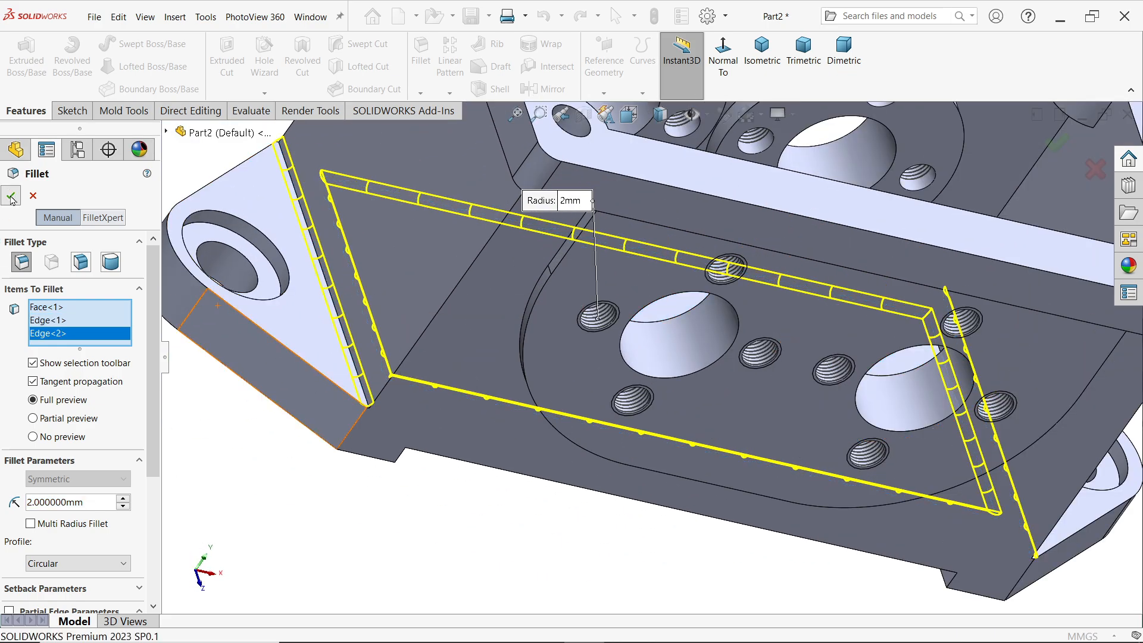
- Assign Plain Carbon Steel as the part's material
left_click(760, 67)
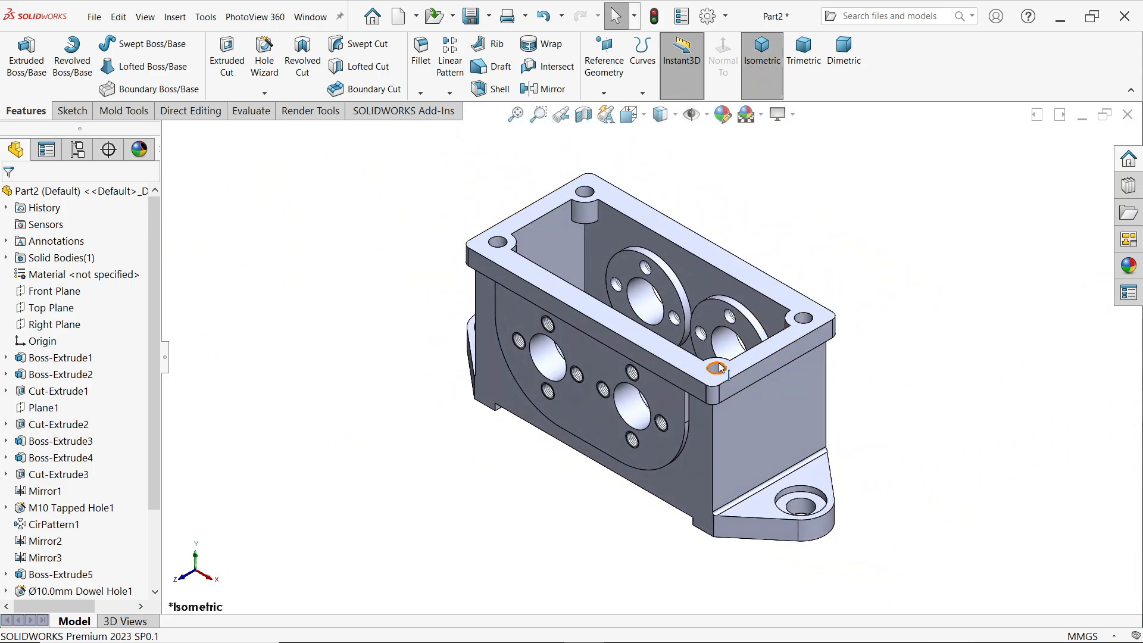
right_click(88, 275)
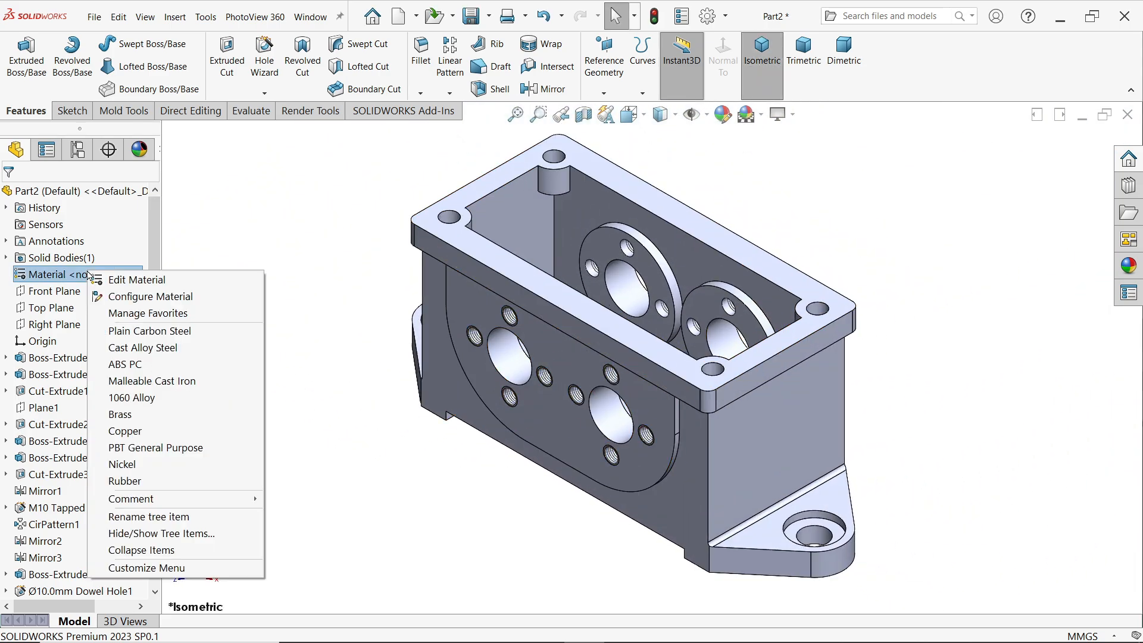
left_click(156, 337)
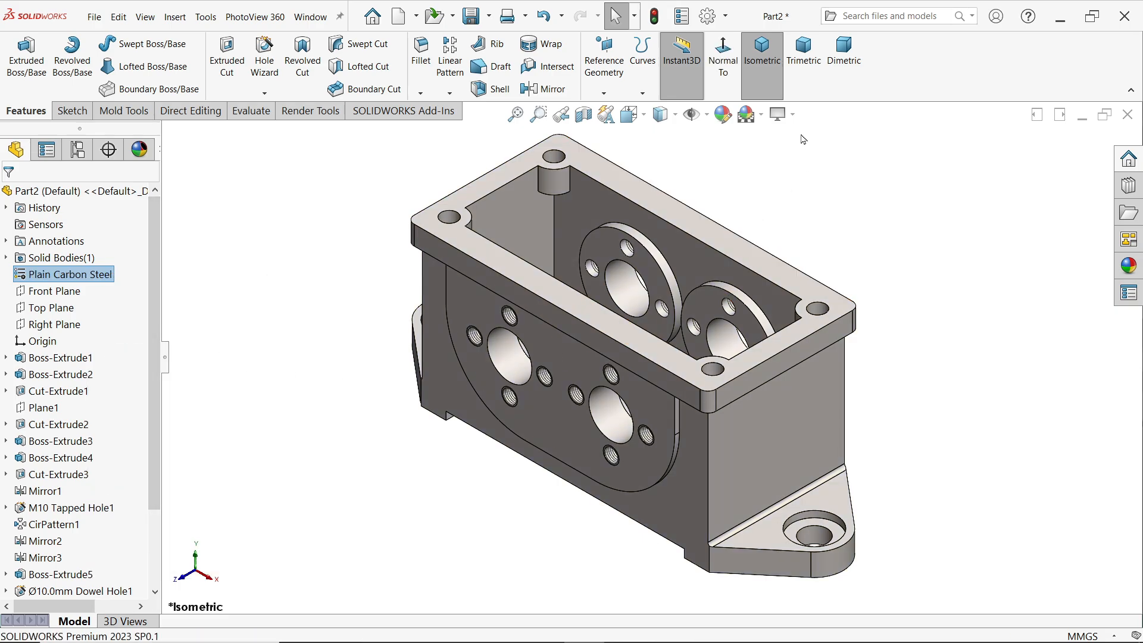
- Turn on RealView Graphics for a reflective display of the housing
left_click(778, 114)
left_click(815, 136)
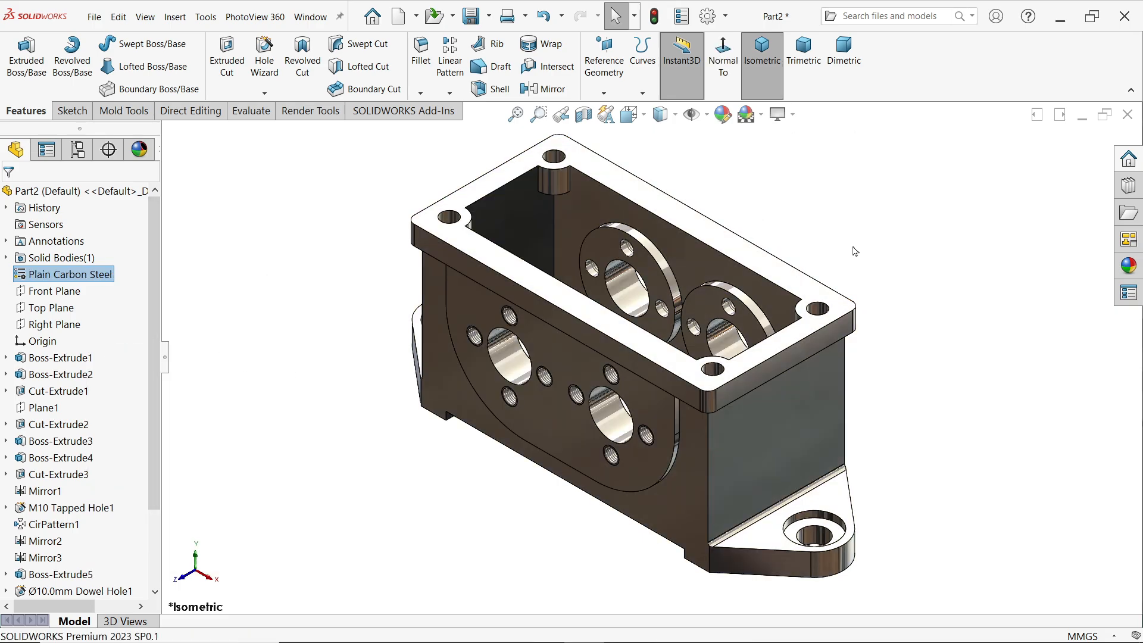
mouse_move(870, 255)
middle_mouse_down()
mouse_move(908, 151)
mouse_move(875, 237)
middle_mouse_up()
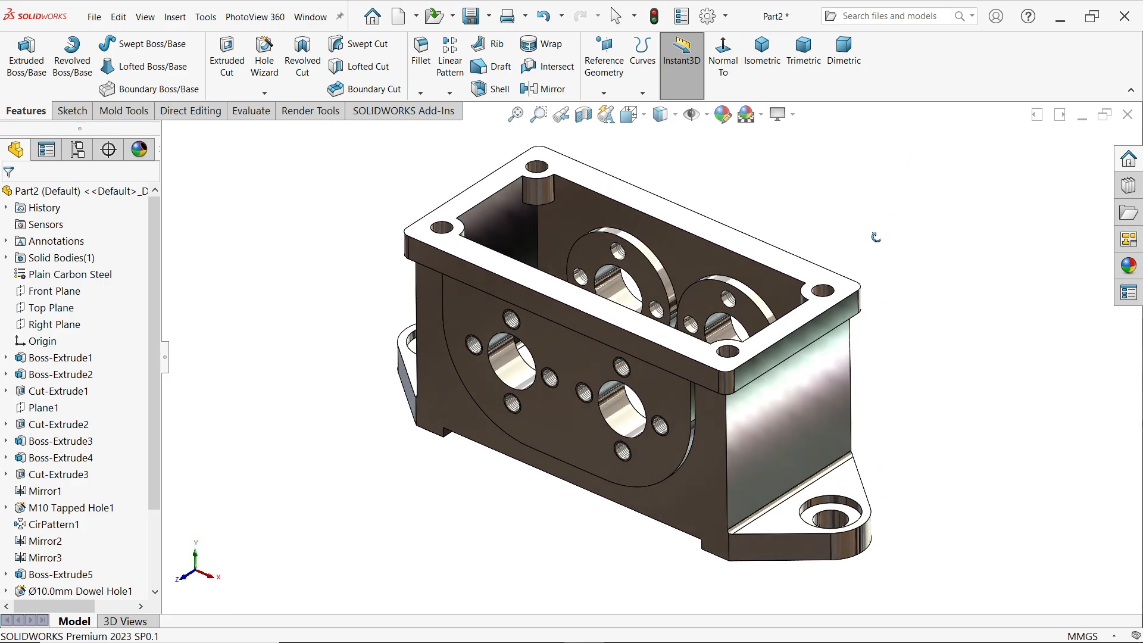
- Apply the basic color appearance to the whole housing and set it to yellow from the standard palette
left_click(1128, 265)
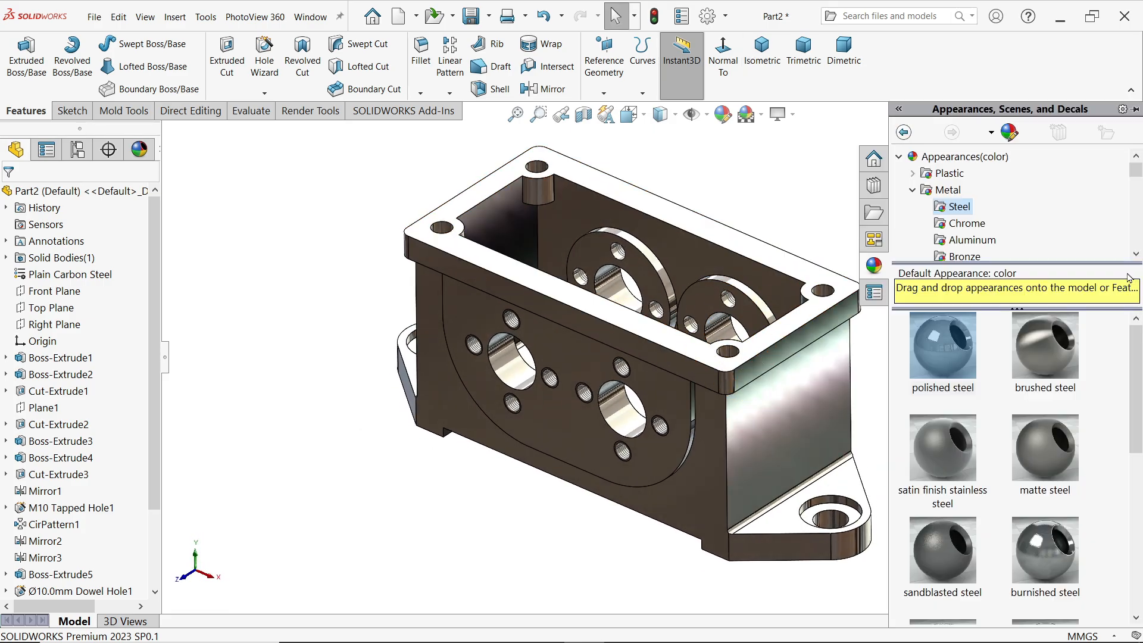
left_click(964, 157)
left_click(940, 334)
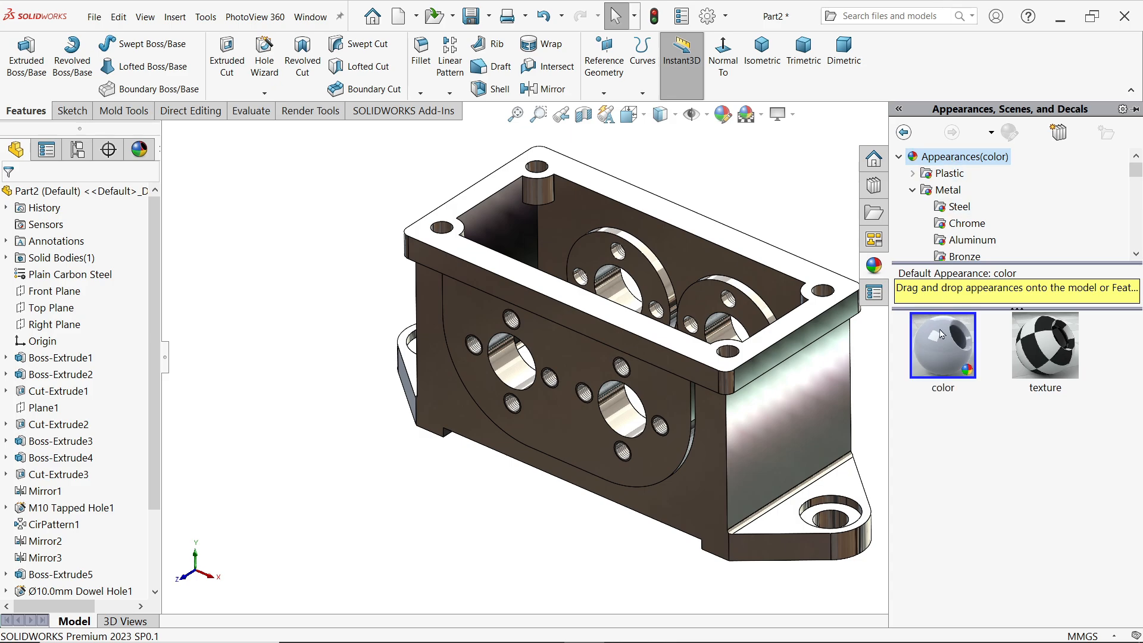
left_click_drag(940, 330, 614, 356)
left_click(727, 118)
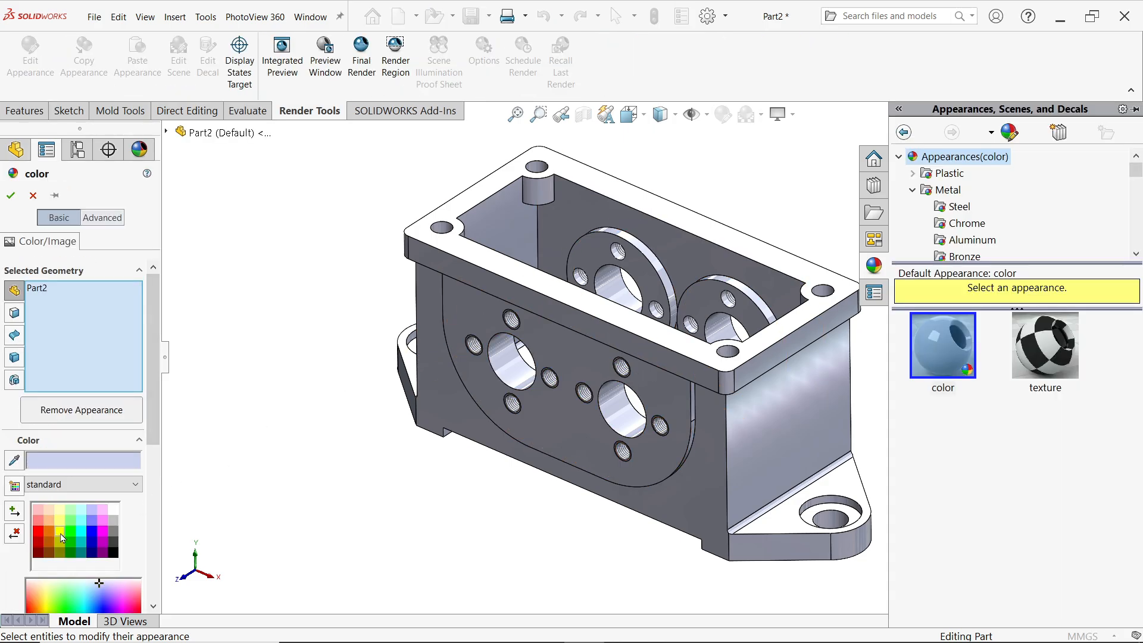
left_click(61, 535)
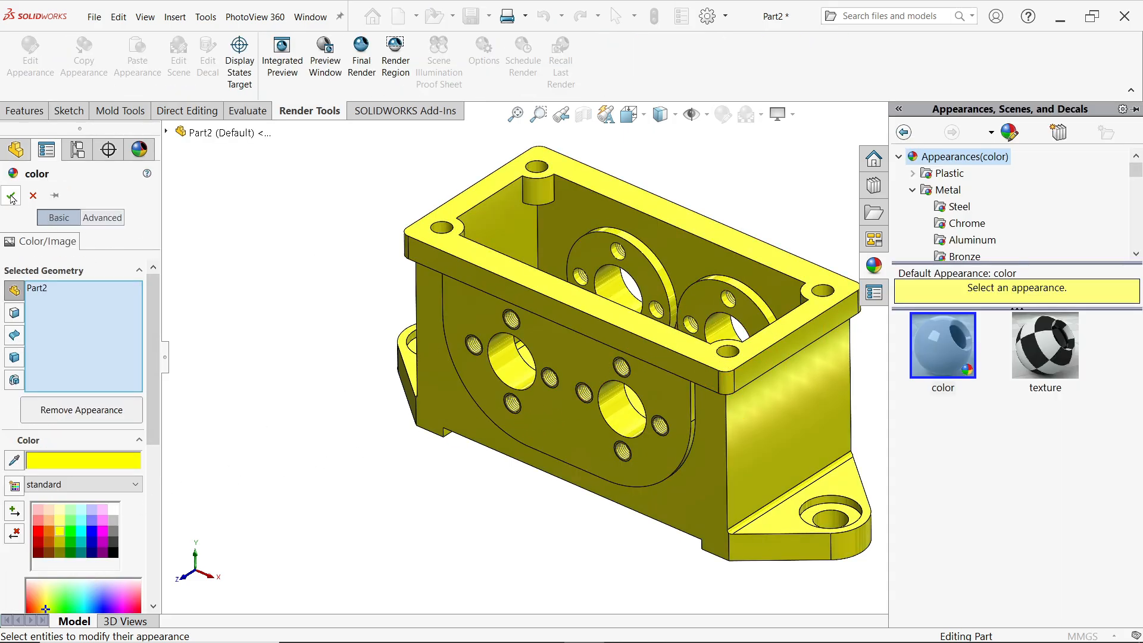
left_click(12, 197)
- Apply the polished steel appearance to the four large bearing bores in both long walls
left_click(567, 428)
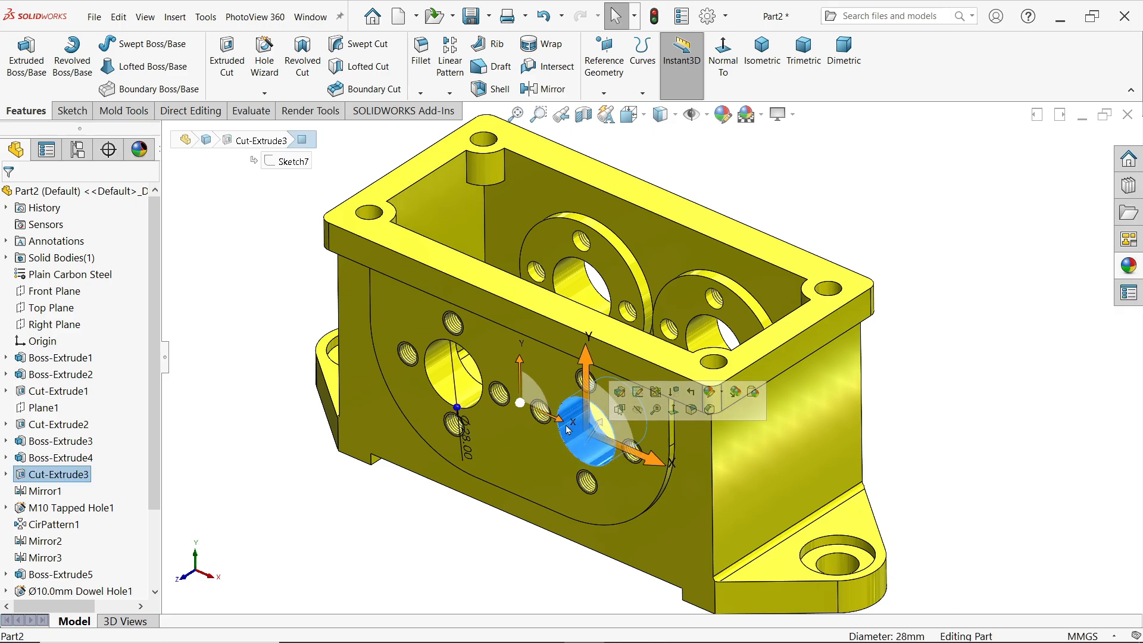
left_click(445, 372, "ctrl")
left_click(582, 293, "ctrl")
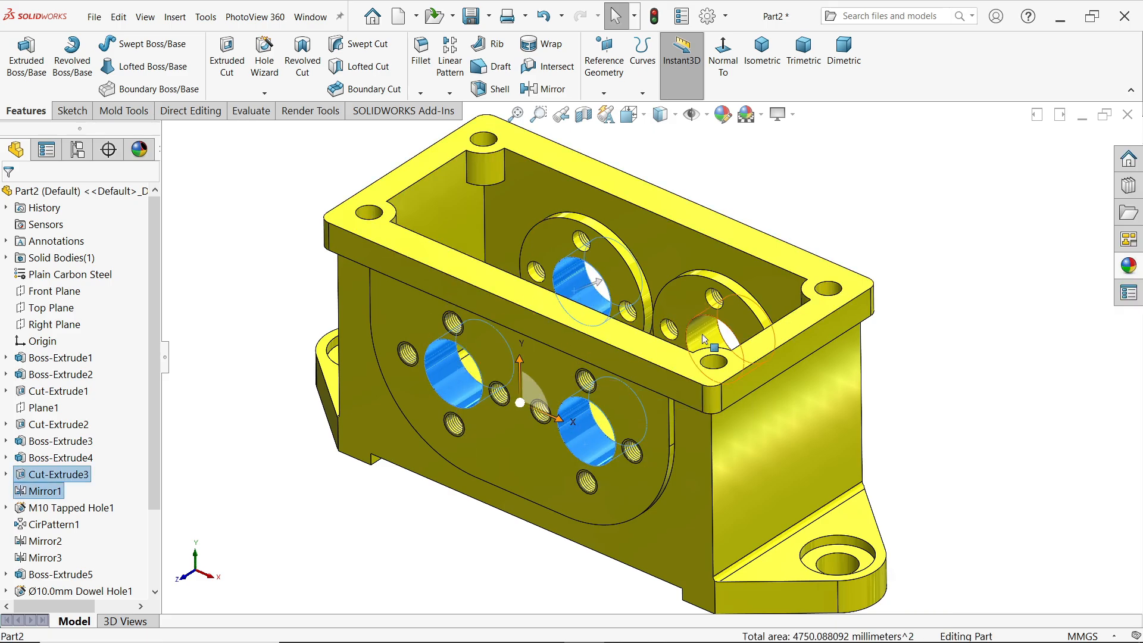
left_click(704, 340, "ctrl")
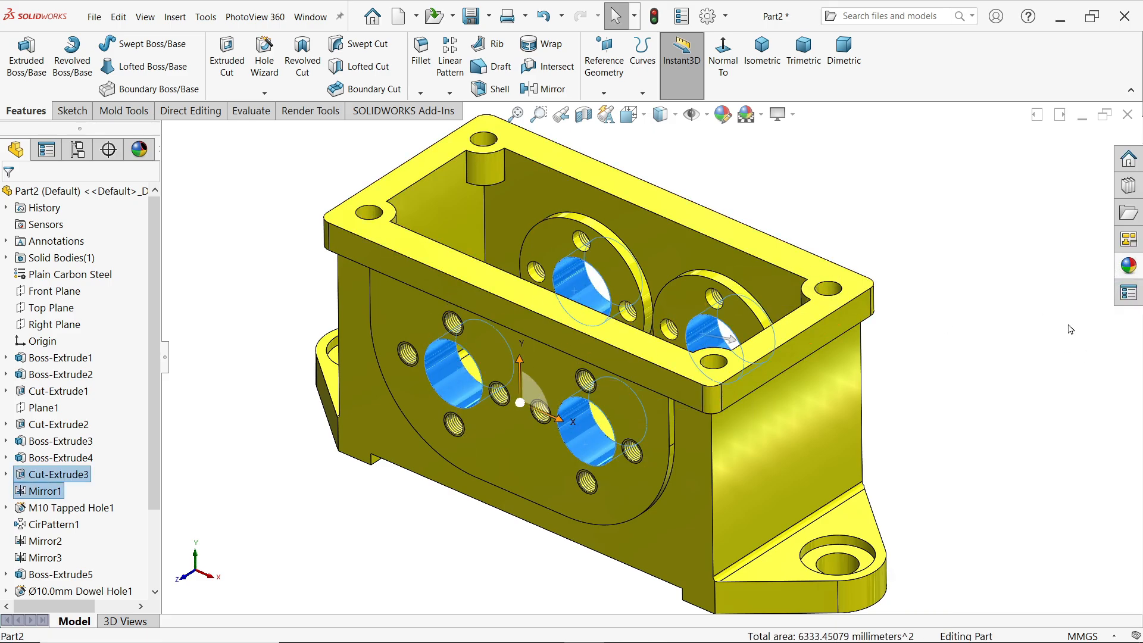
left_click(1130, 268)
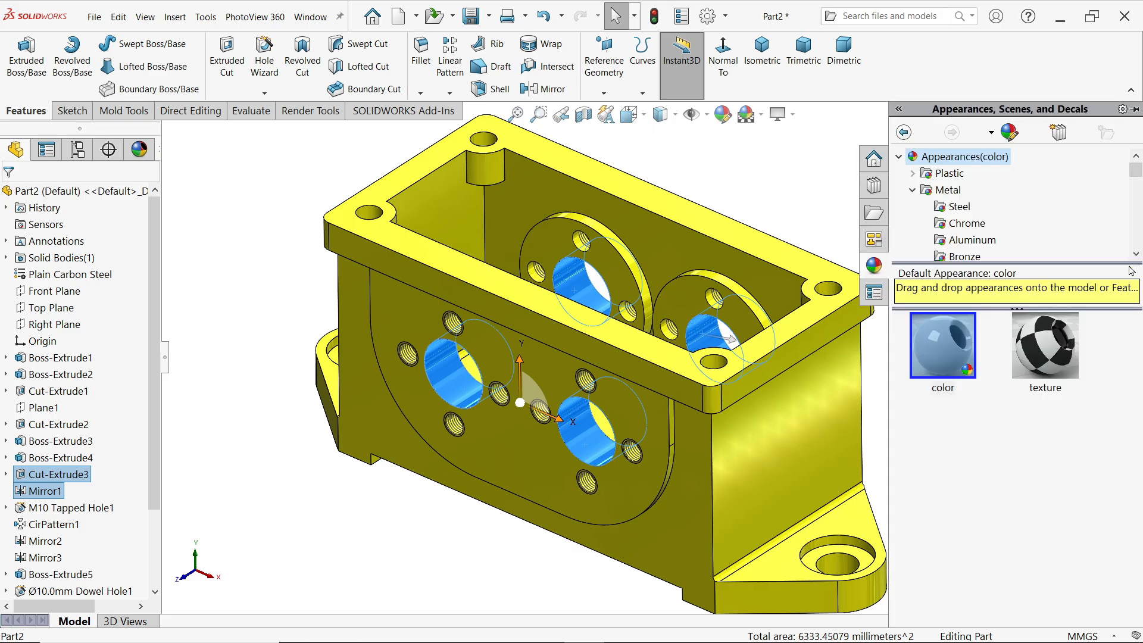
left_click(958, 208)
left_click(953, 368)
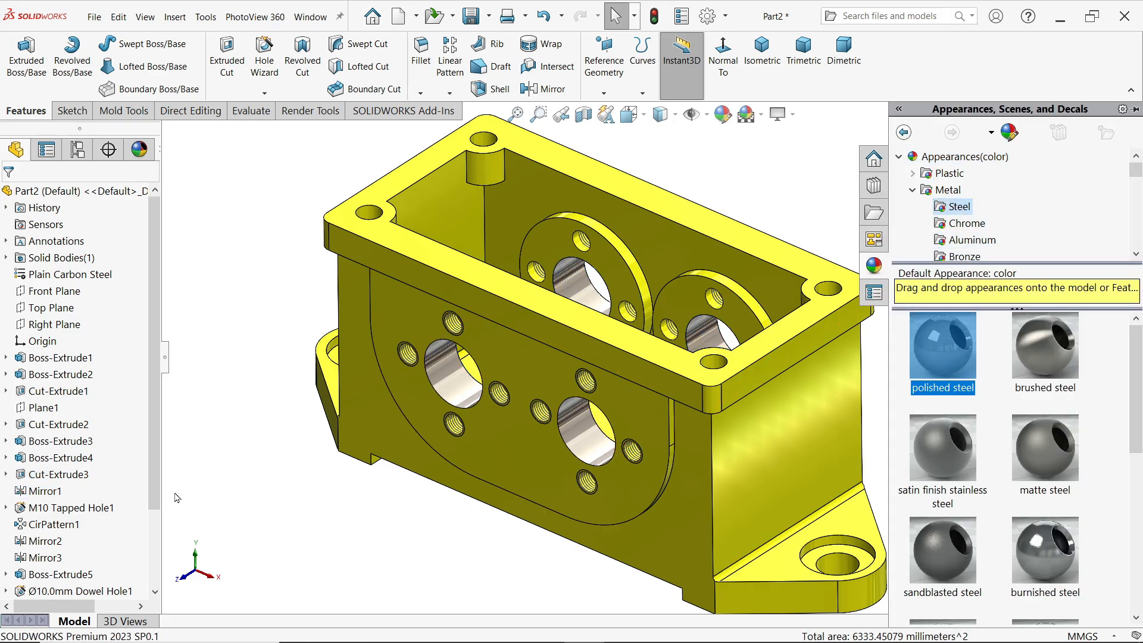
- Apply the polished steel appearance to the M16 counterbored holes in both mounting lugs
scroll(107, 488, "down", 2)
left_click(83, 558)
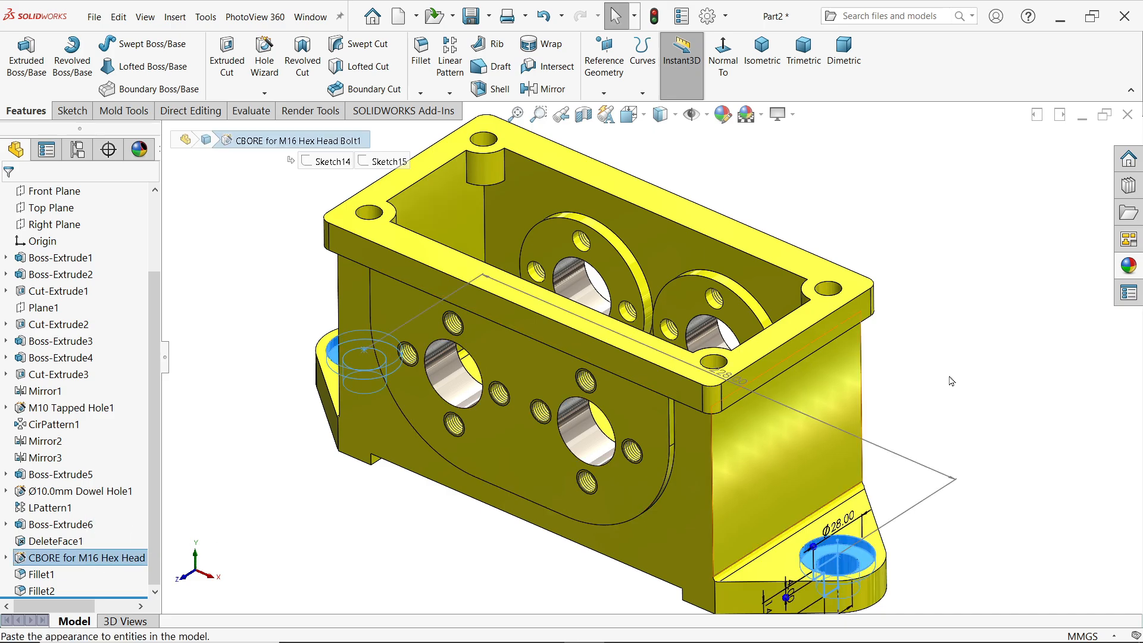
left_click(1129, 266)
left_click(958, 356)
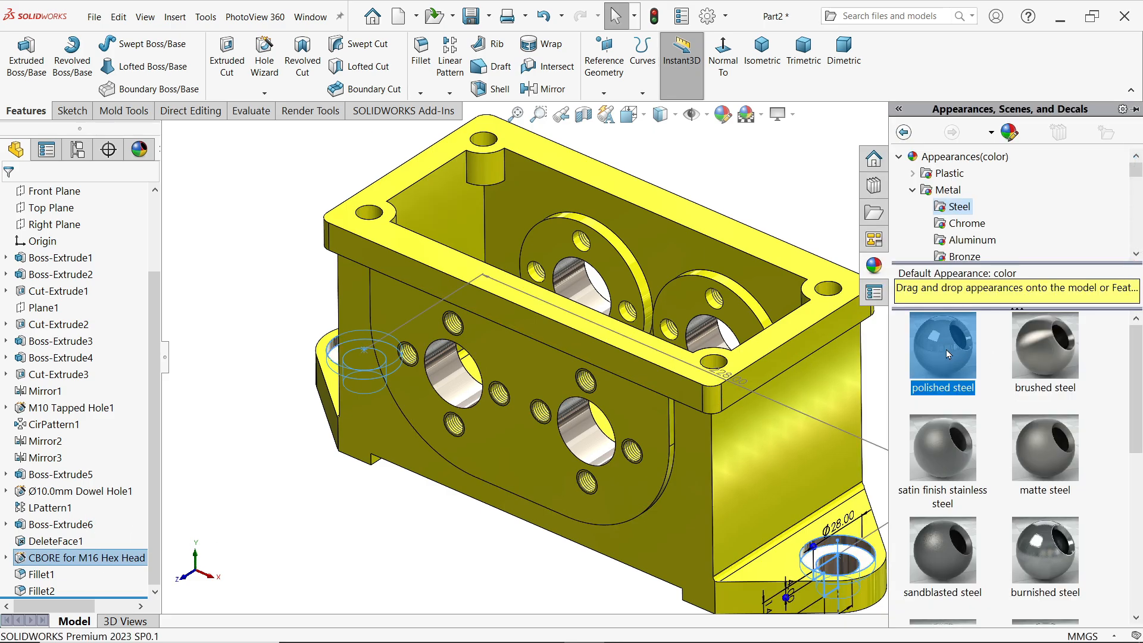
- Select the M10 tapped holes around both bearing bores on the housing's front wall
scroll(589, 331, "down", 3)
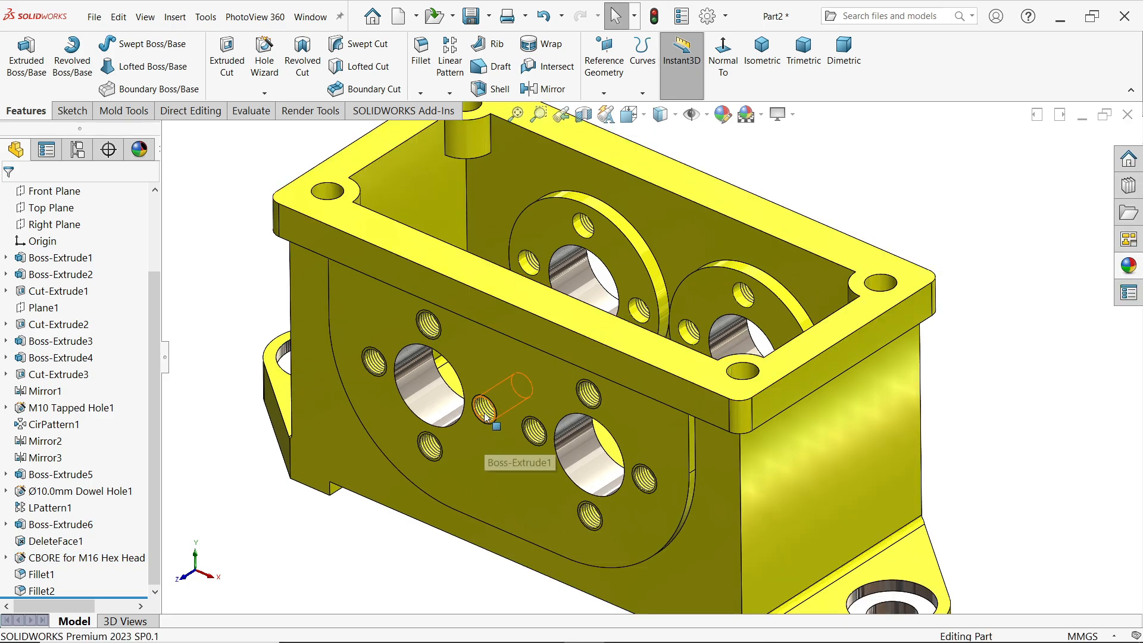
scroll(512, 411, "down", 5)
left_click(513, 400)
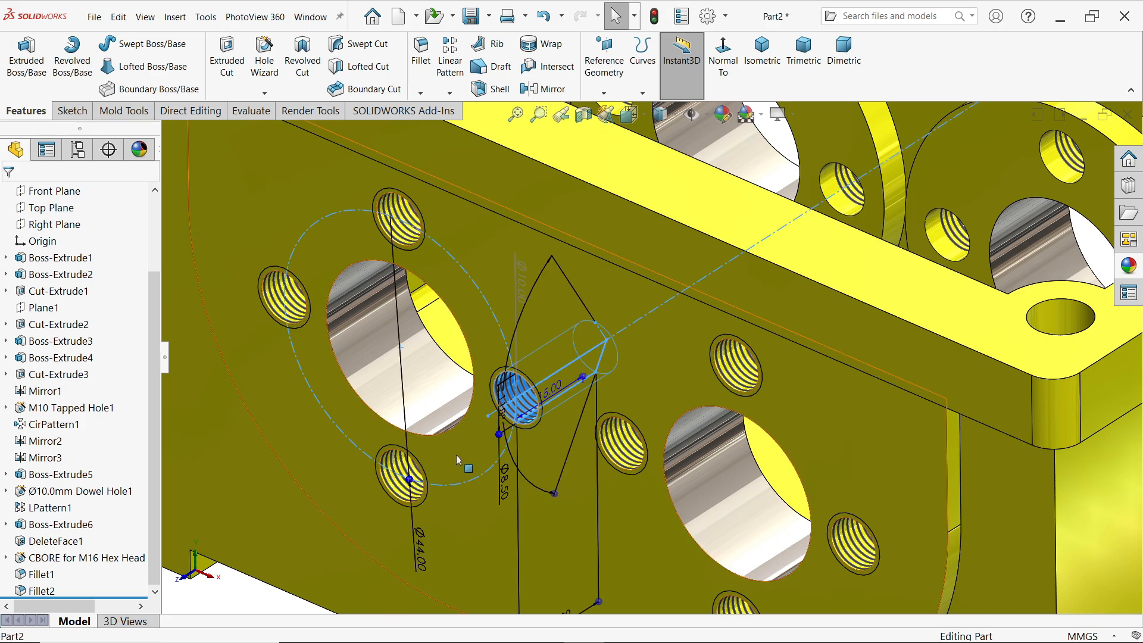
left_click(401, 477, "ctrl")
left_click(284, 296, "ctrl")
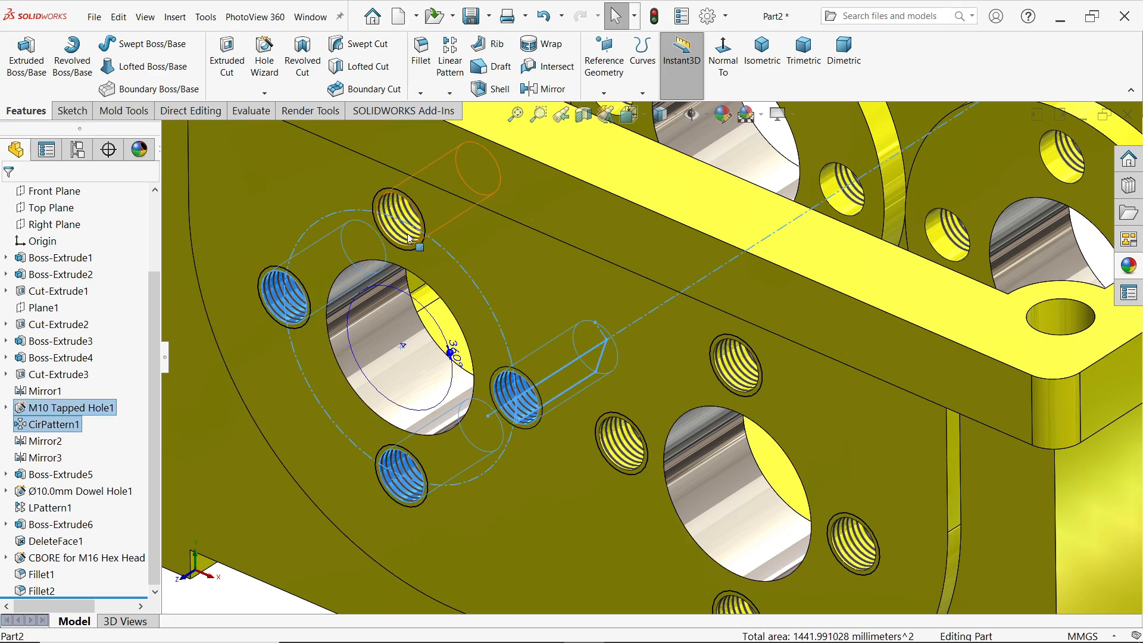
left_click(409, 239, "ctrl")
left_click(735, 364, "ctrl")
left_click(621, 444, "ctrl")
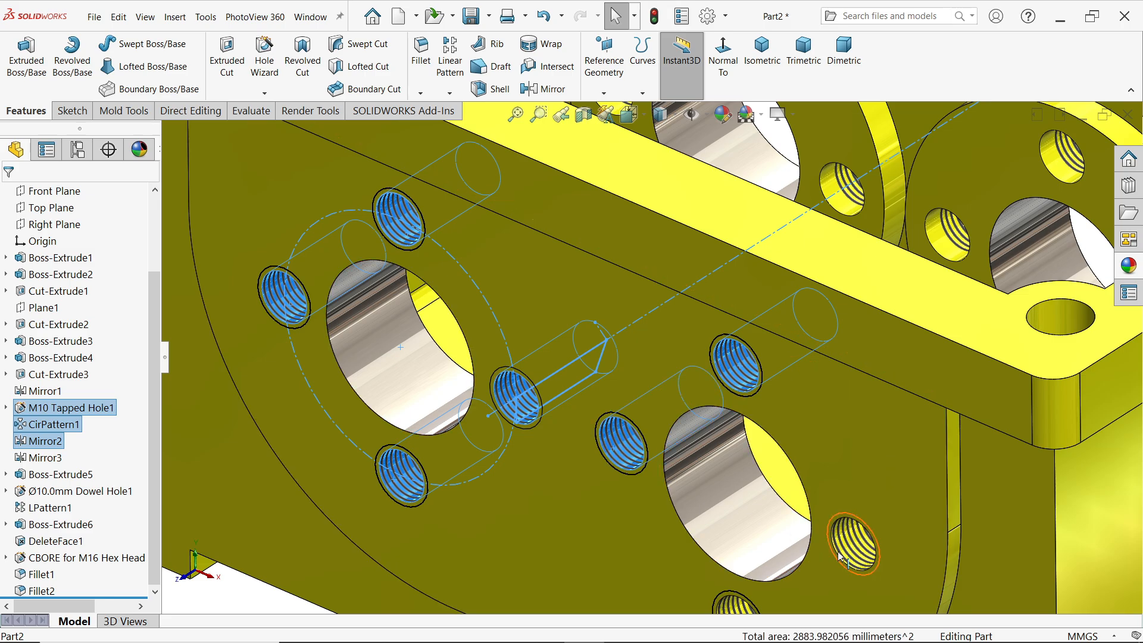
left_click(857, 550, "ctrl")
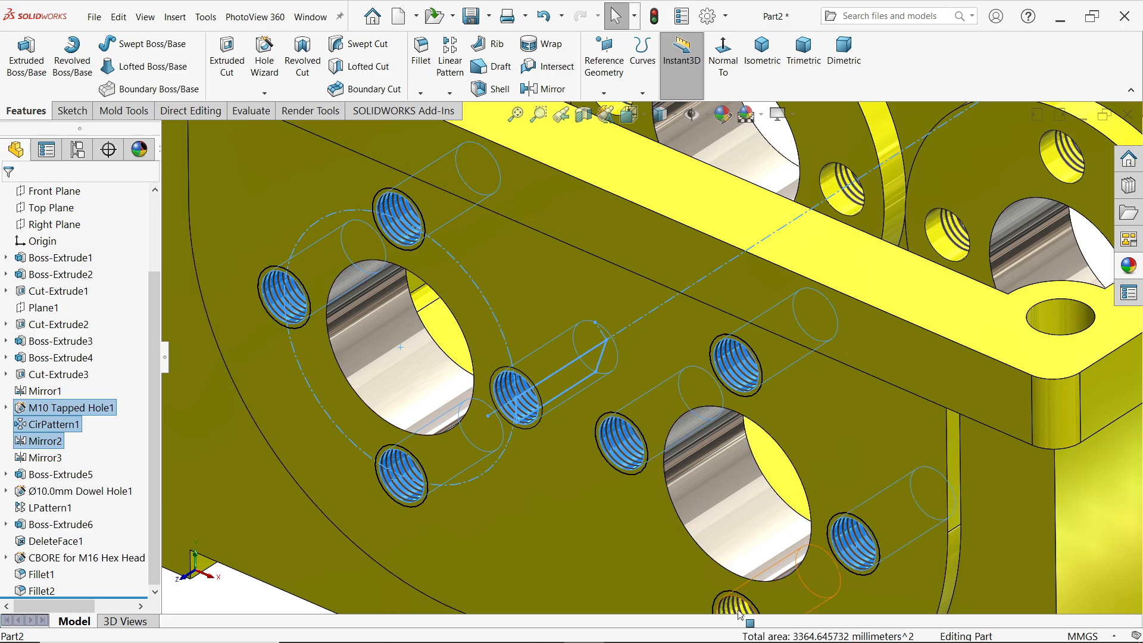
- Add the rear wall's M10 tapped holes to the selection and apply the polished steel appearance to all of them
left_click(855, 213, "ctrl")
left_click(948, 236, "ctrl")
left_click(1063, 158, "ctrl")
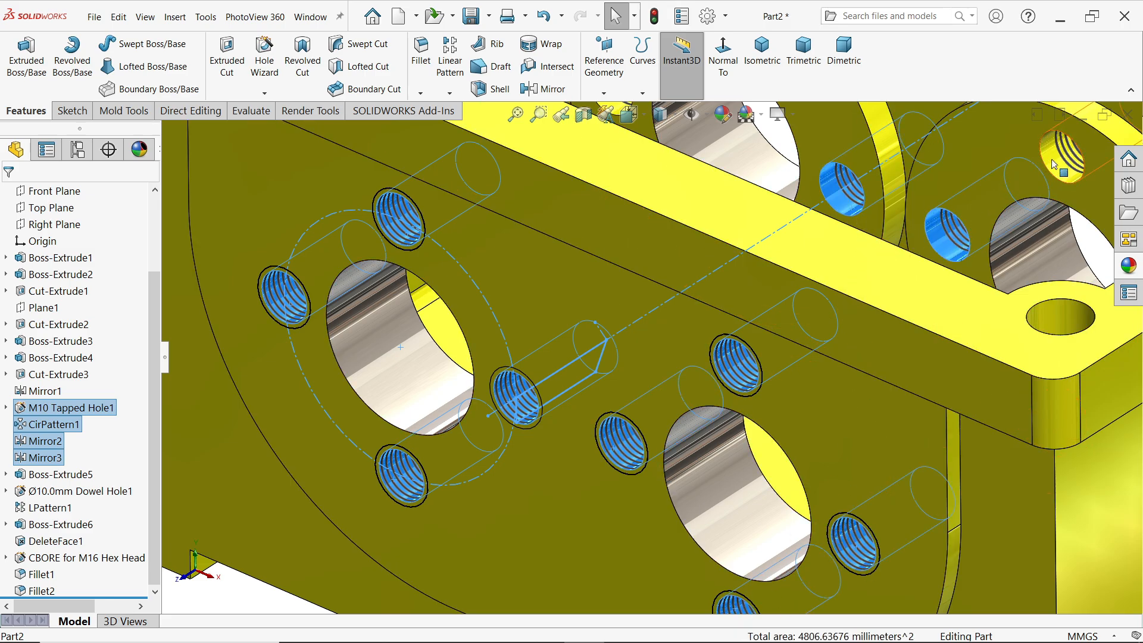
scroll(993, 189, "up", 5)
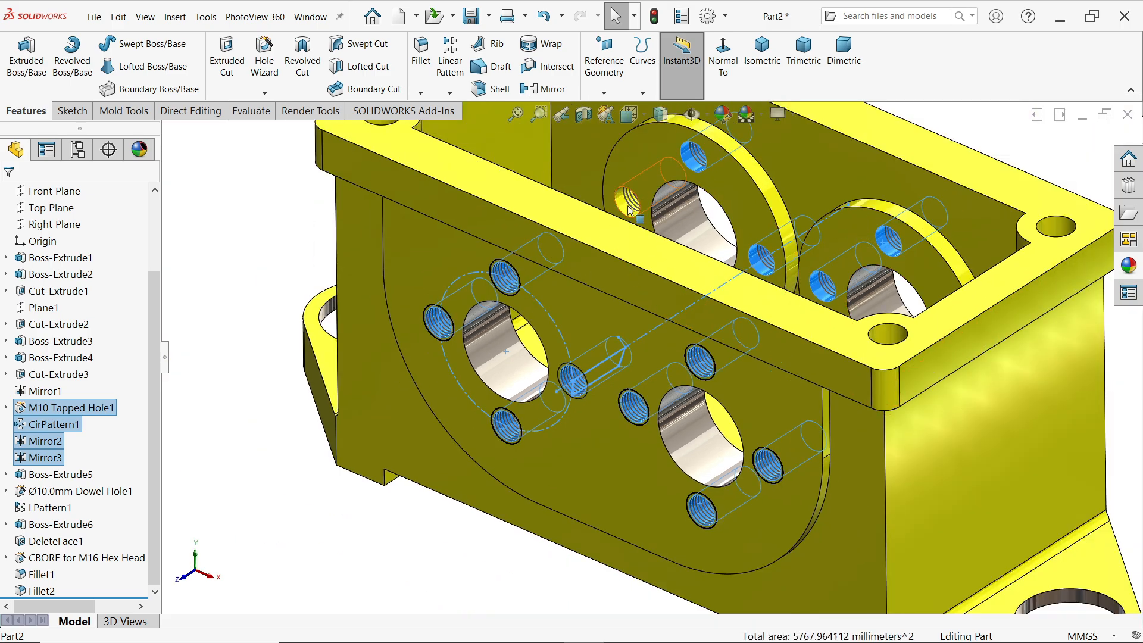
middle_click_drag(905, 325, 912, 378)
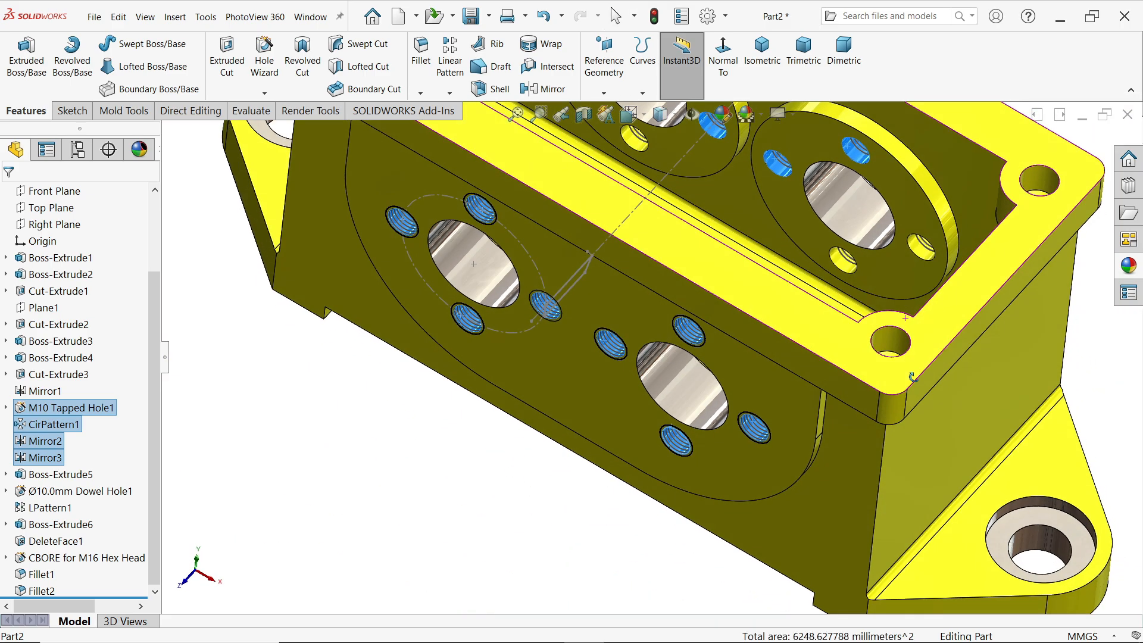
left_click(847, 264, "ctrl")
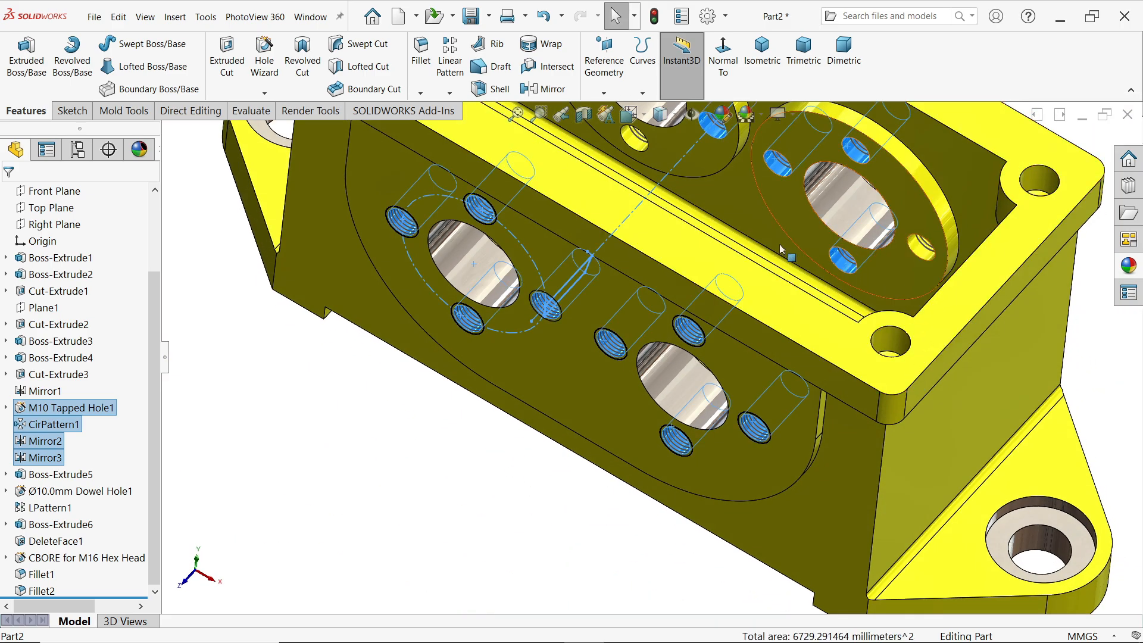
left_click(639, 152, "ctrl")
left_click(924, 251, "ctrl")
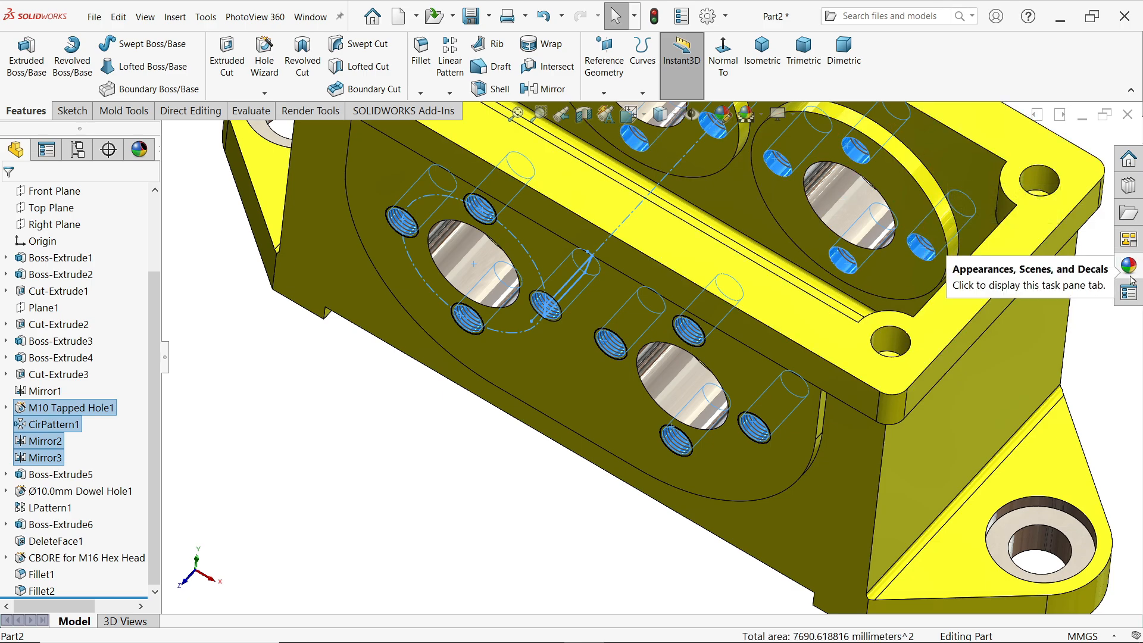
left_click(1129, 266)
double_click(951, 349)
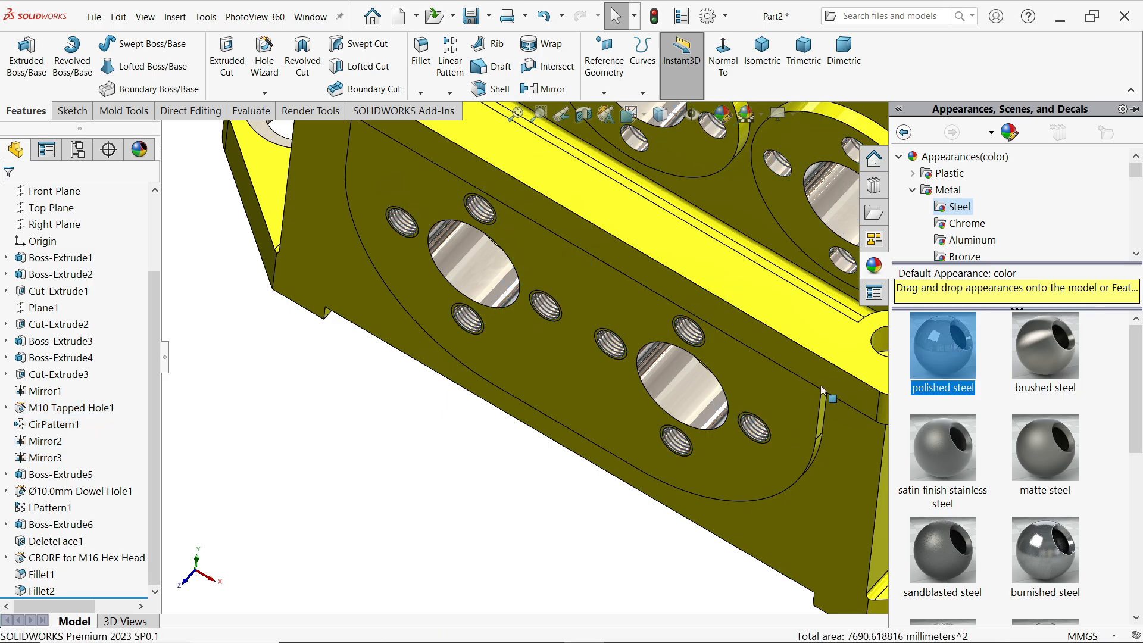
scroll(480, 488, "up", 4)
left_click(481, 486)
scroll(677, 206, "down", 2)
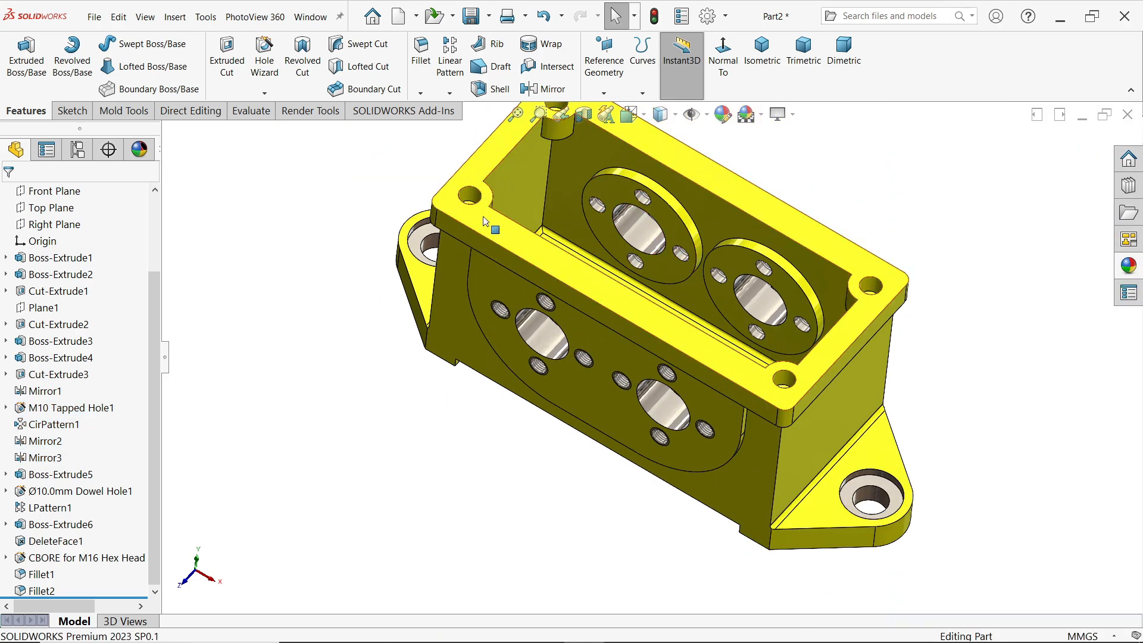
left_click(471, 199)
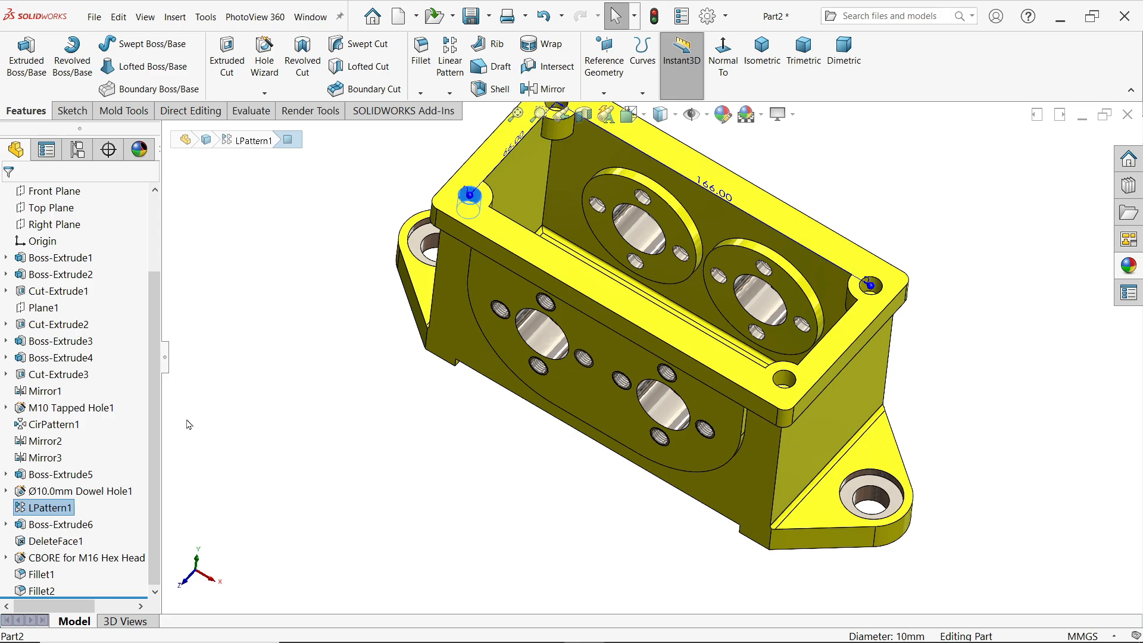
left_click(61, 525)
left_click(65, 558, "shift")
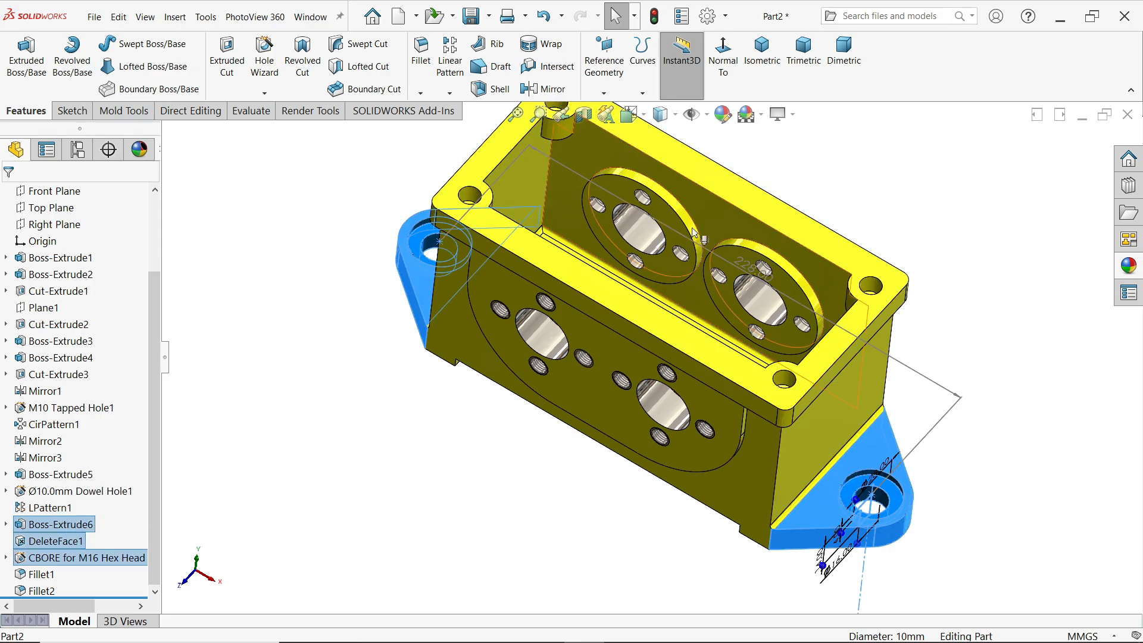
left_click(372, 444)
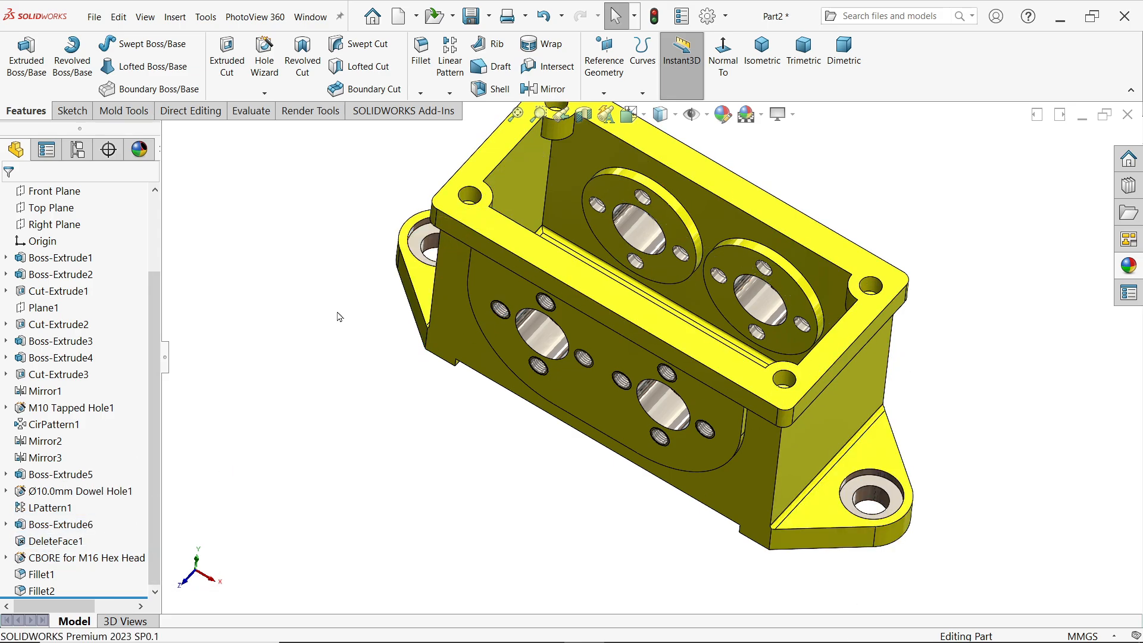
- Apply the polished steel appearance to the 10 mm dowel hole in the rim corner and to its patterned copies
scroll(610, 173, "down", 5)
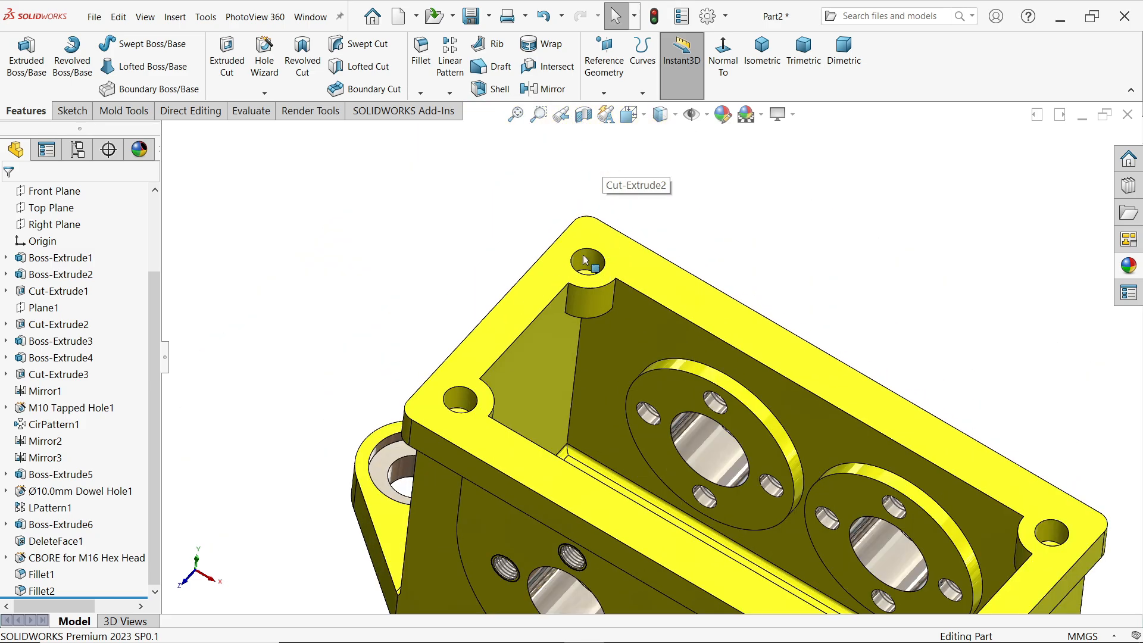
left_click(584, 259)
left_click(1130, 266)
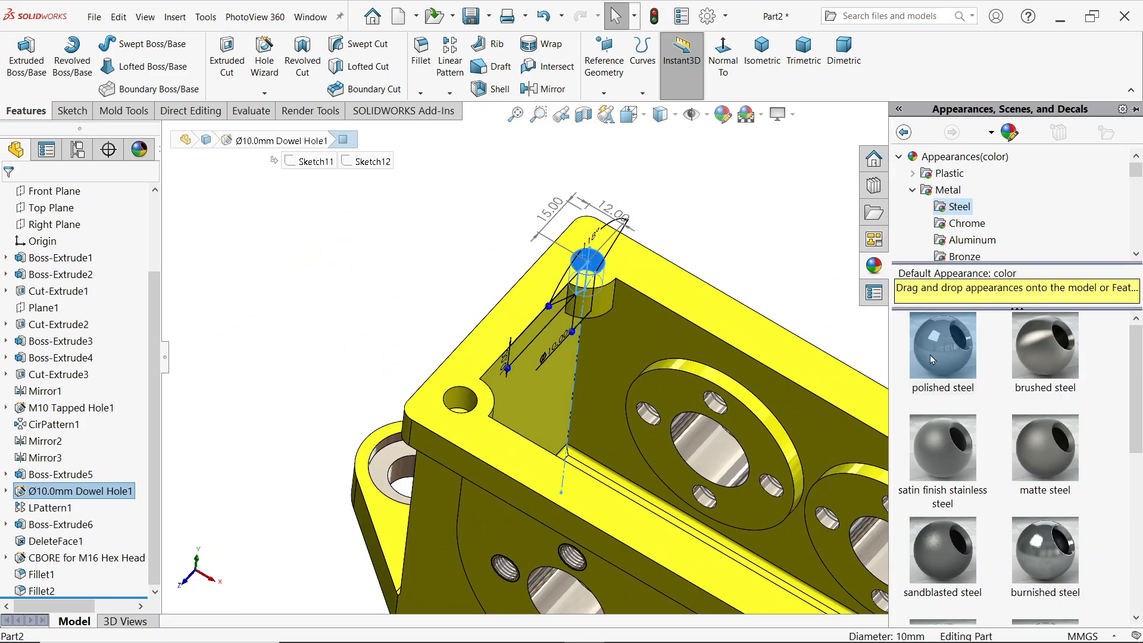
left_click_drag(932, 360, 452, 395)
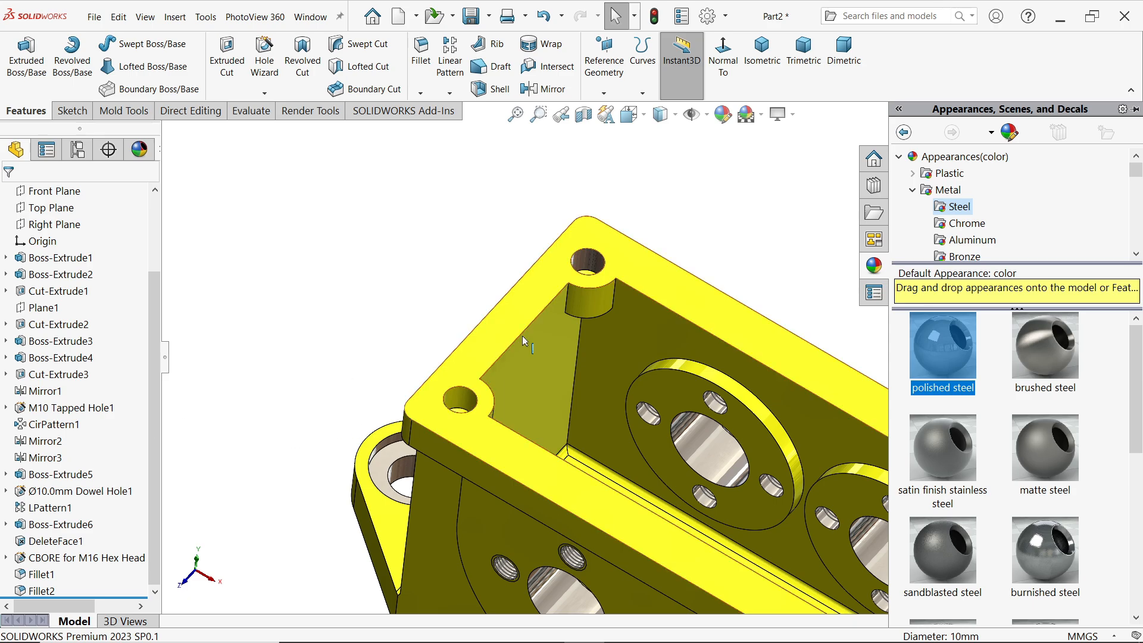
left_click(80, 490)
left_click(51, 507)
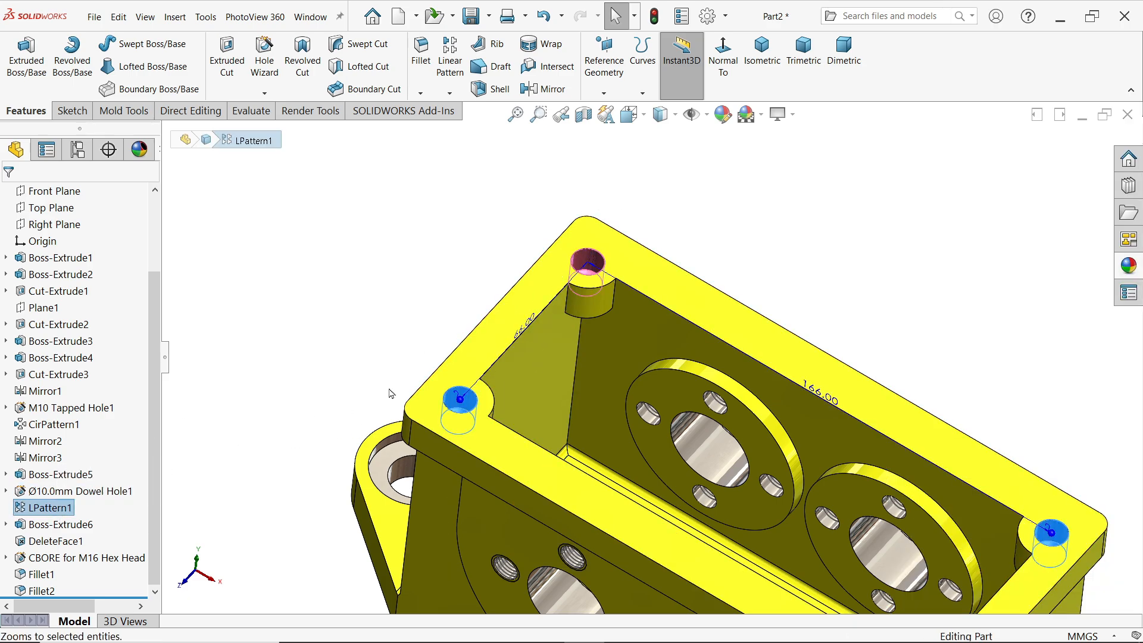
left_click(1129, 266)
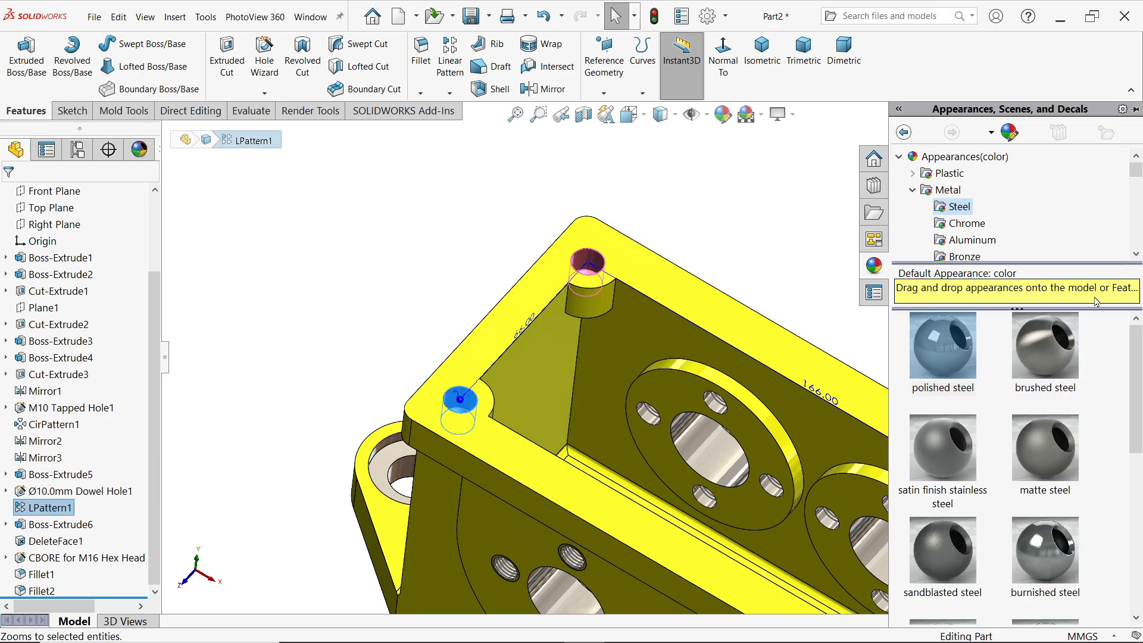
left_click(939, 347)
- Show the finished housing in isometric view and examine it from another angle
left_click(776, 75)
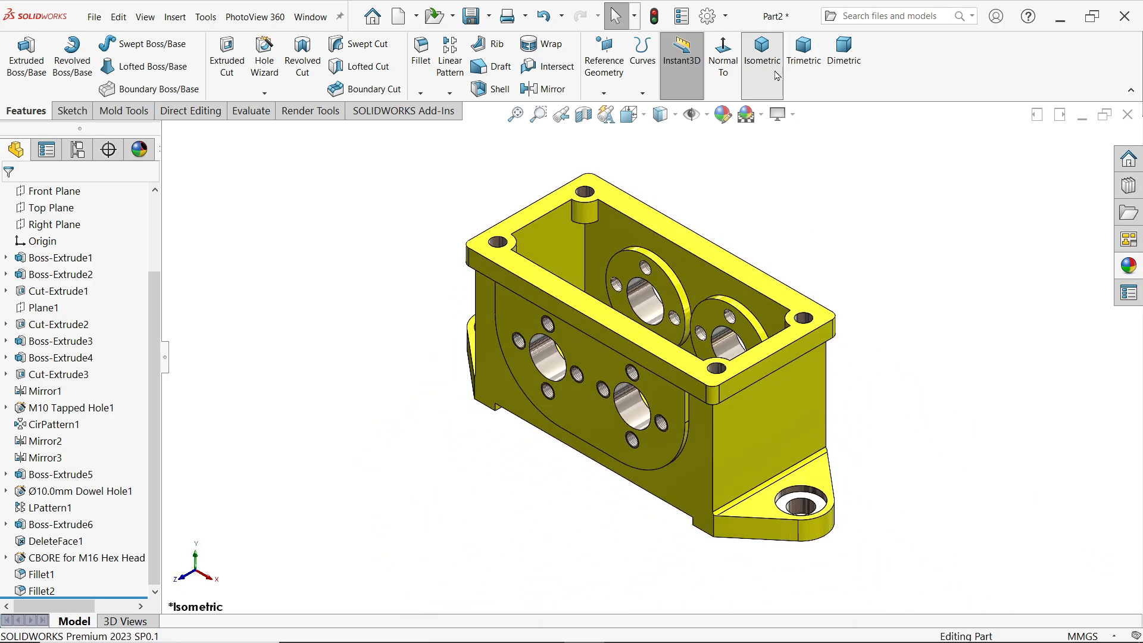
scroll(679, 327, "down", 1)
middle_click_drag(685, 344, 659, 404)
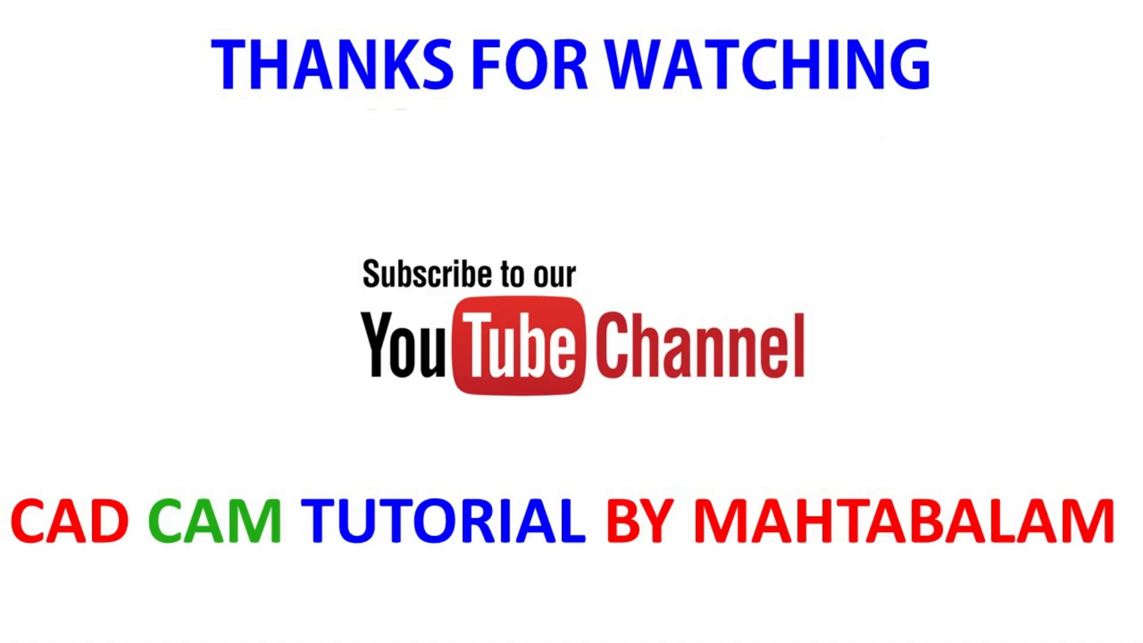